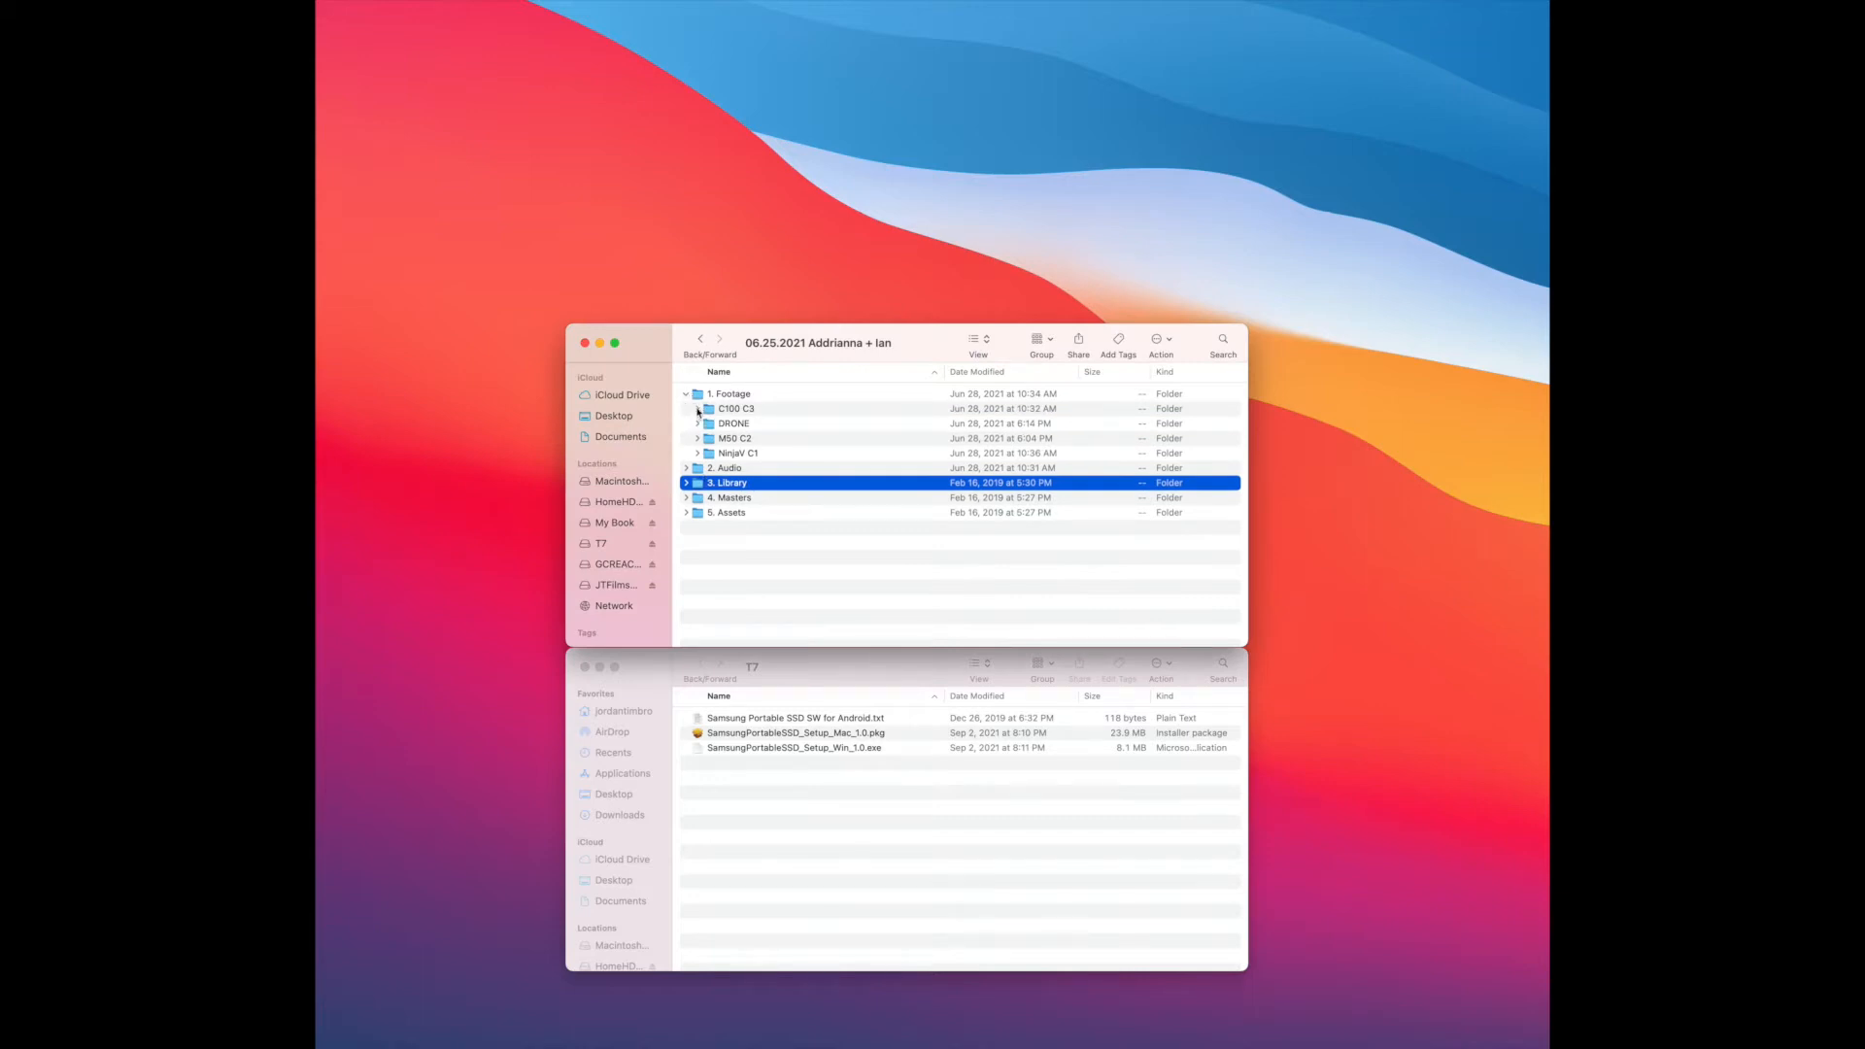
# Examine the C100 C3 and DRONE camera folders inside the wedding project's 1. Footage folder.
pyautogui.click(697, 408)
pyautogui.click(698, 408)
pyautogui.click(698, 423)
pyautogui.click(698, 423)
pyautogui.click(687, 393)
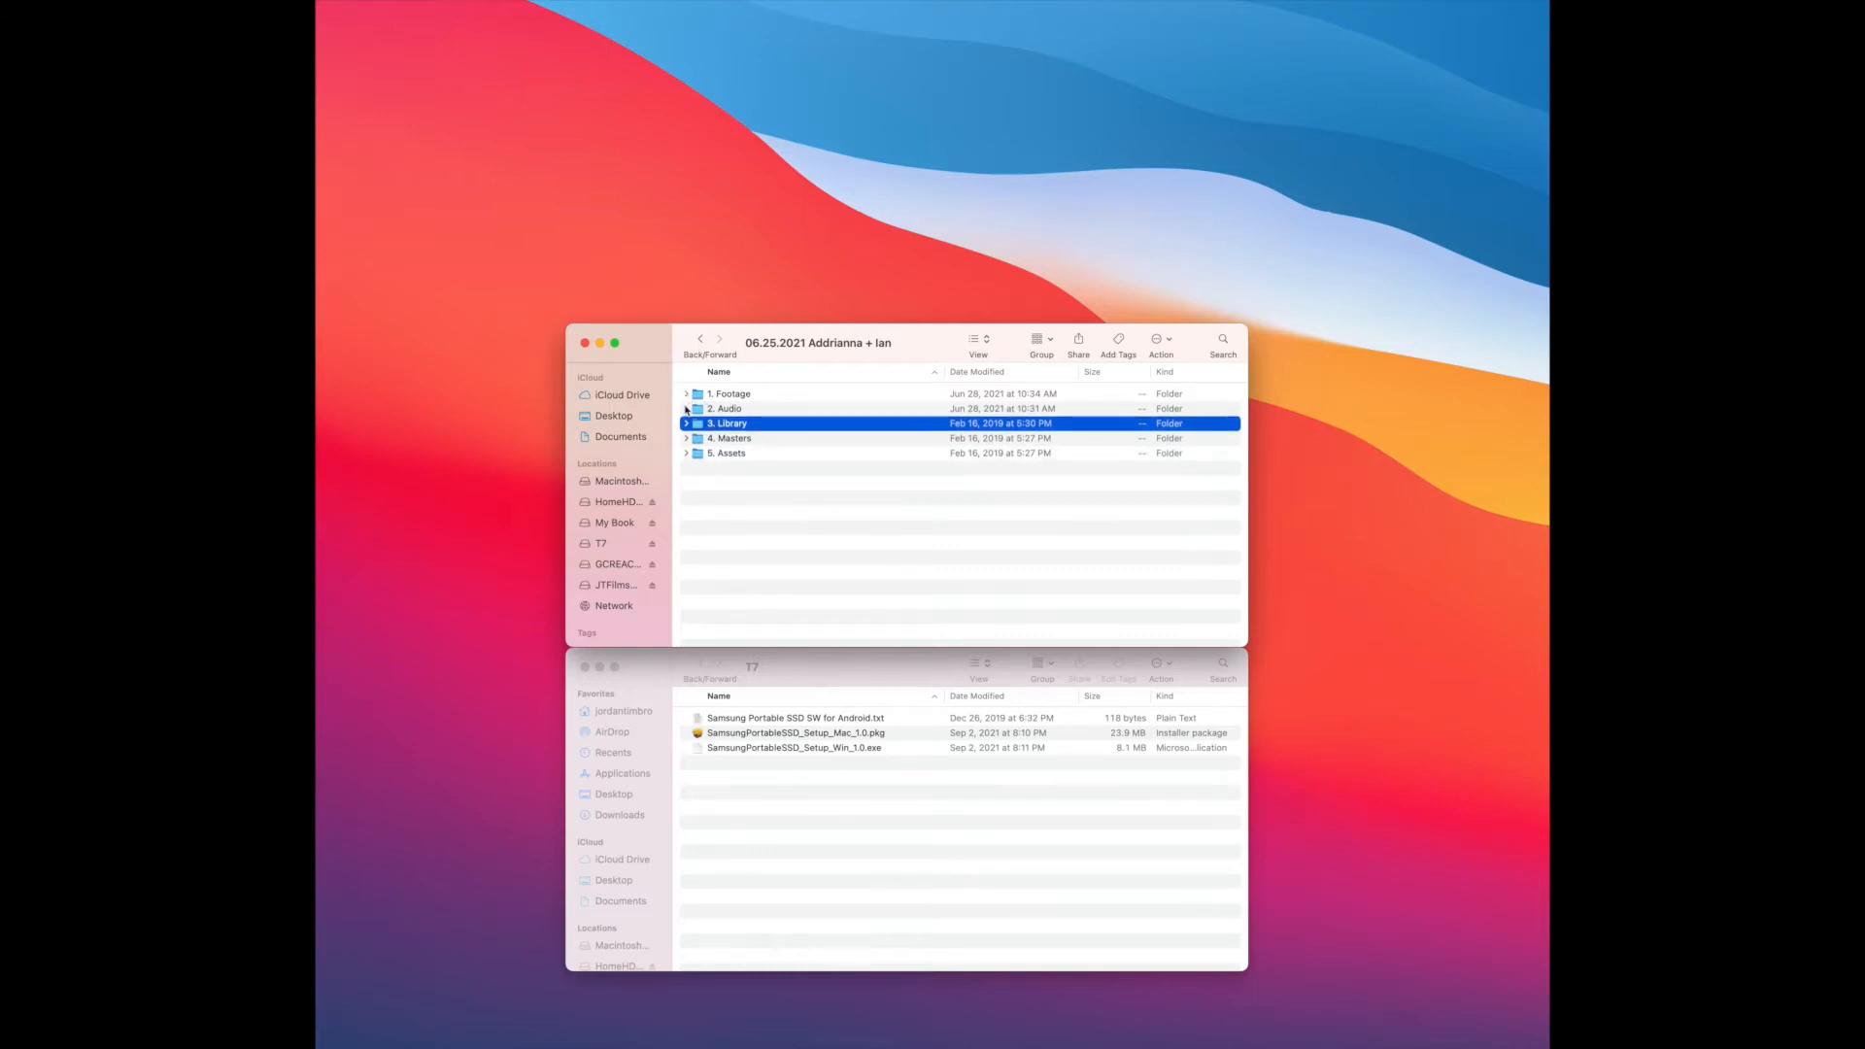
# Examine the recordings in the DR-10L and DR40 folders inside the 2. Audio folder.
pyautogui.click(687, 409)
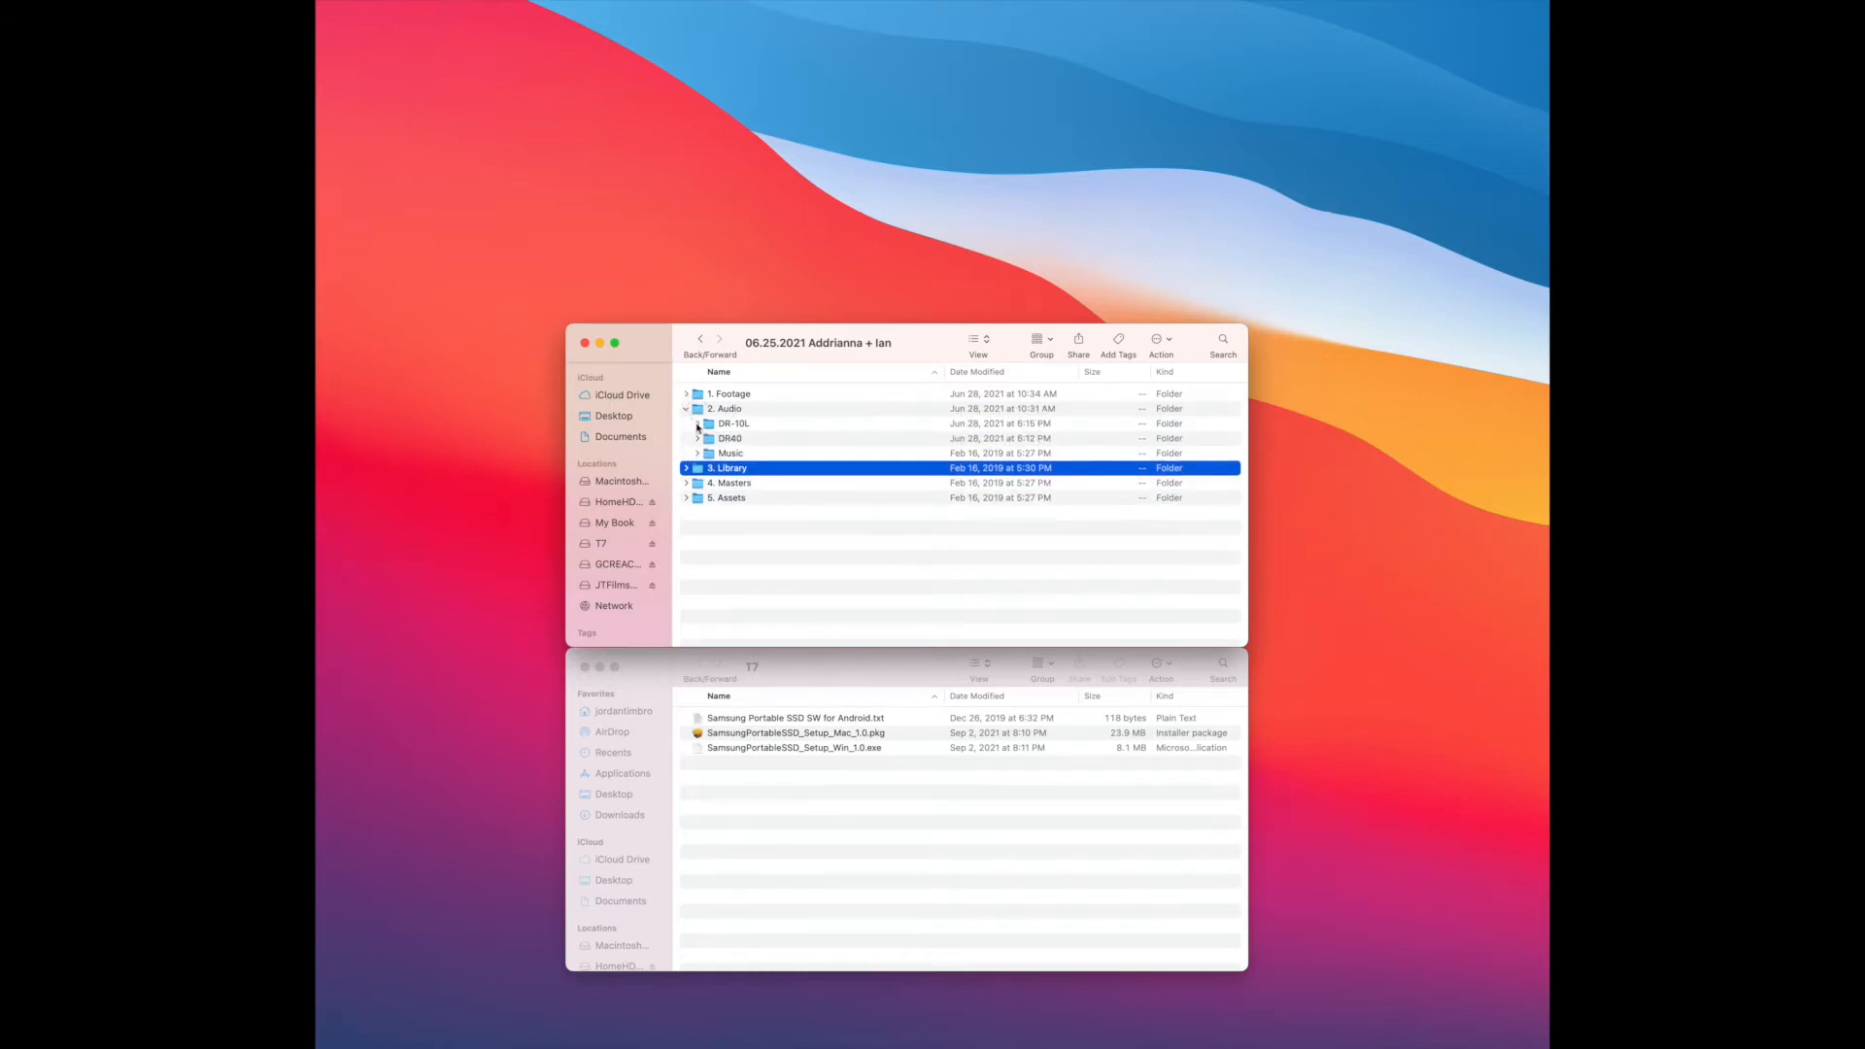
pyautogui.click(697, 424)
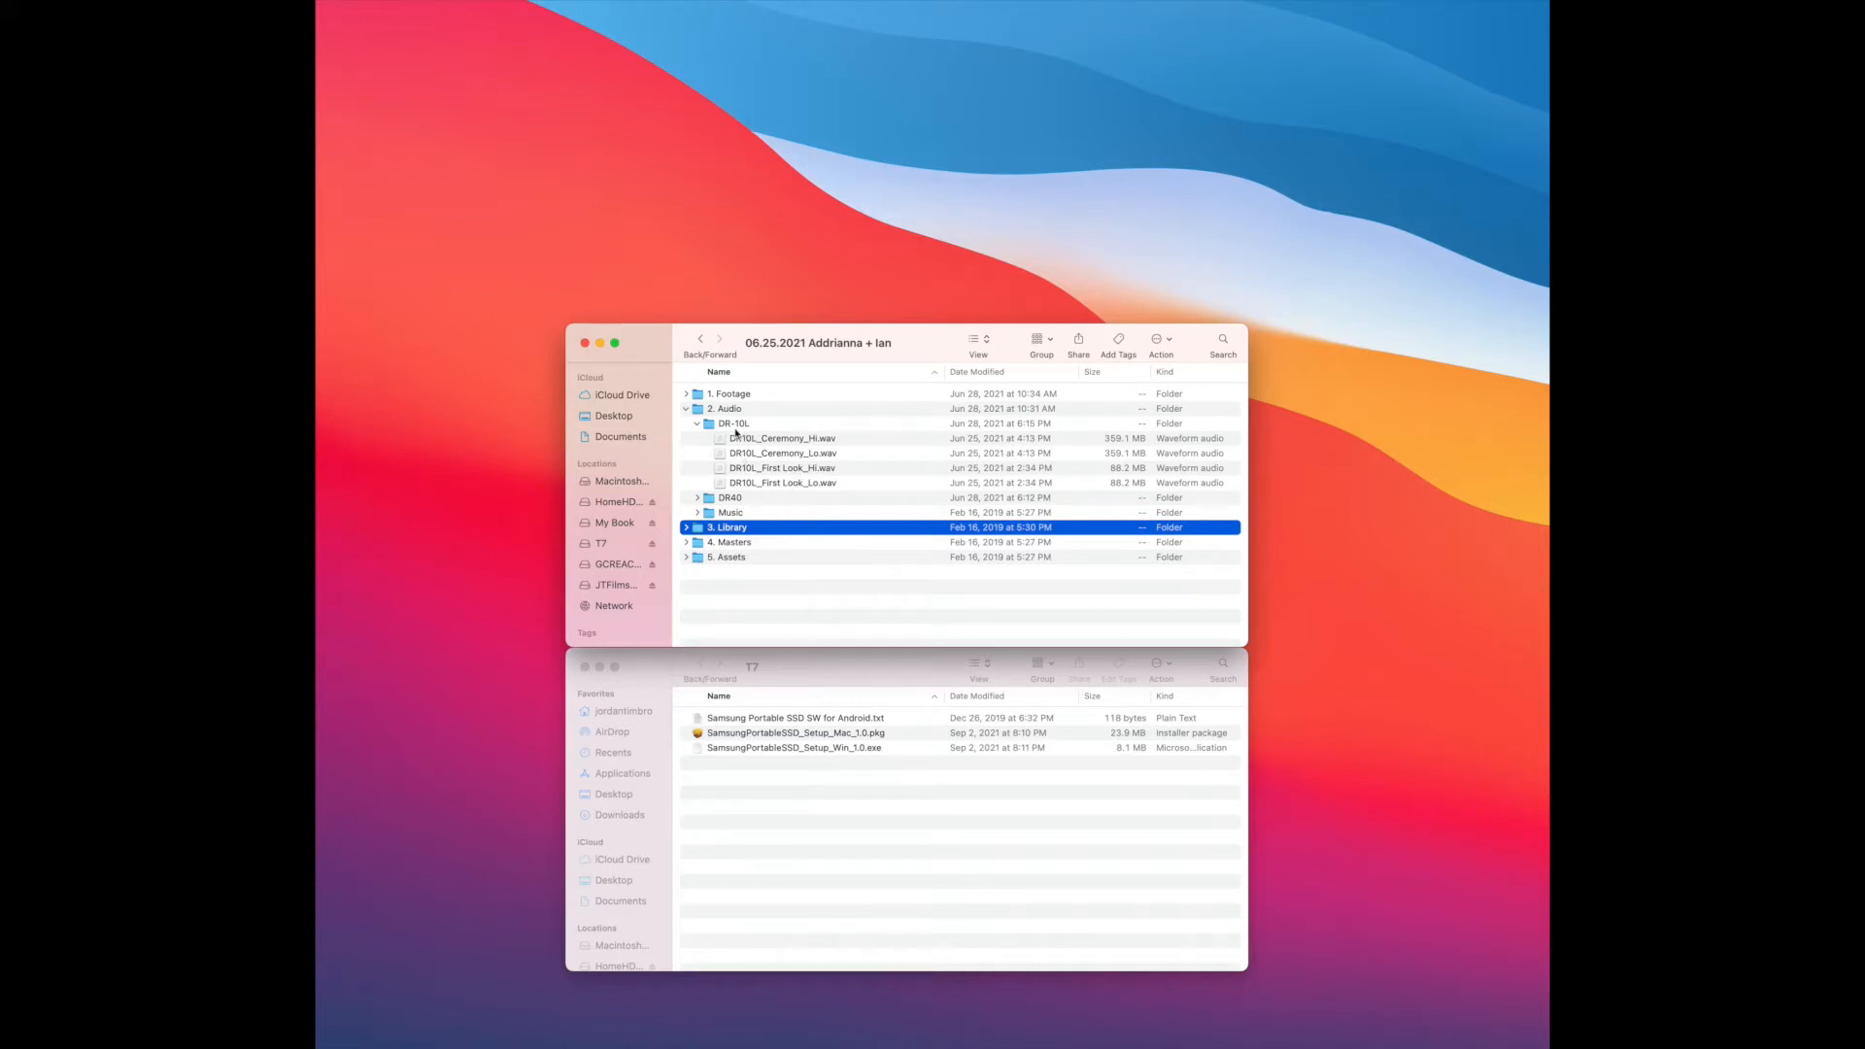
pyautogui.click(698, 426)
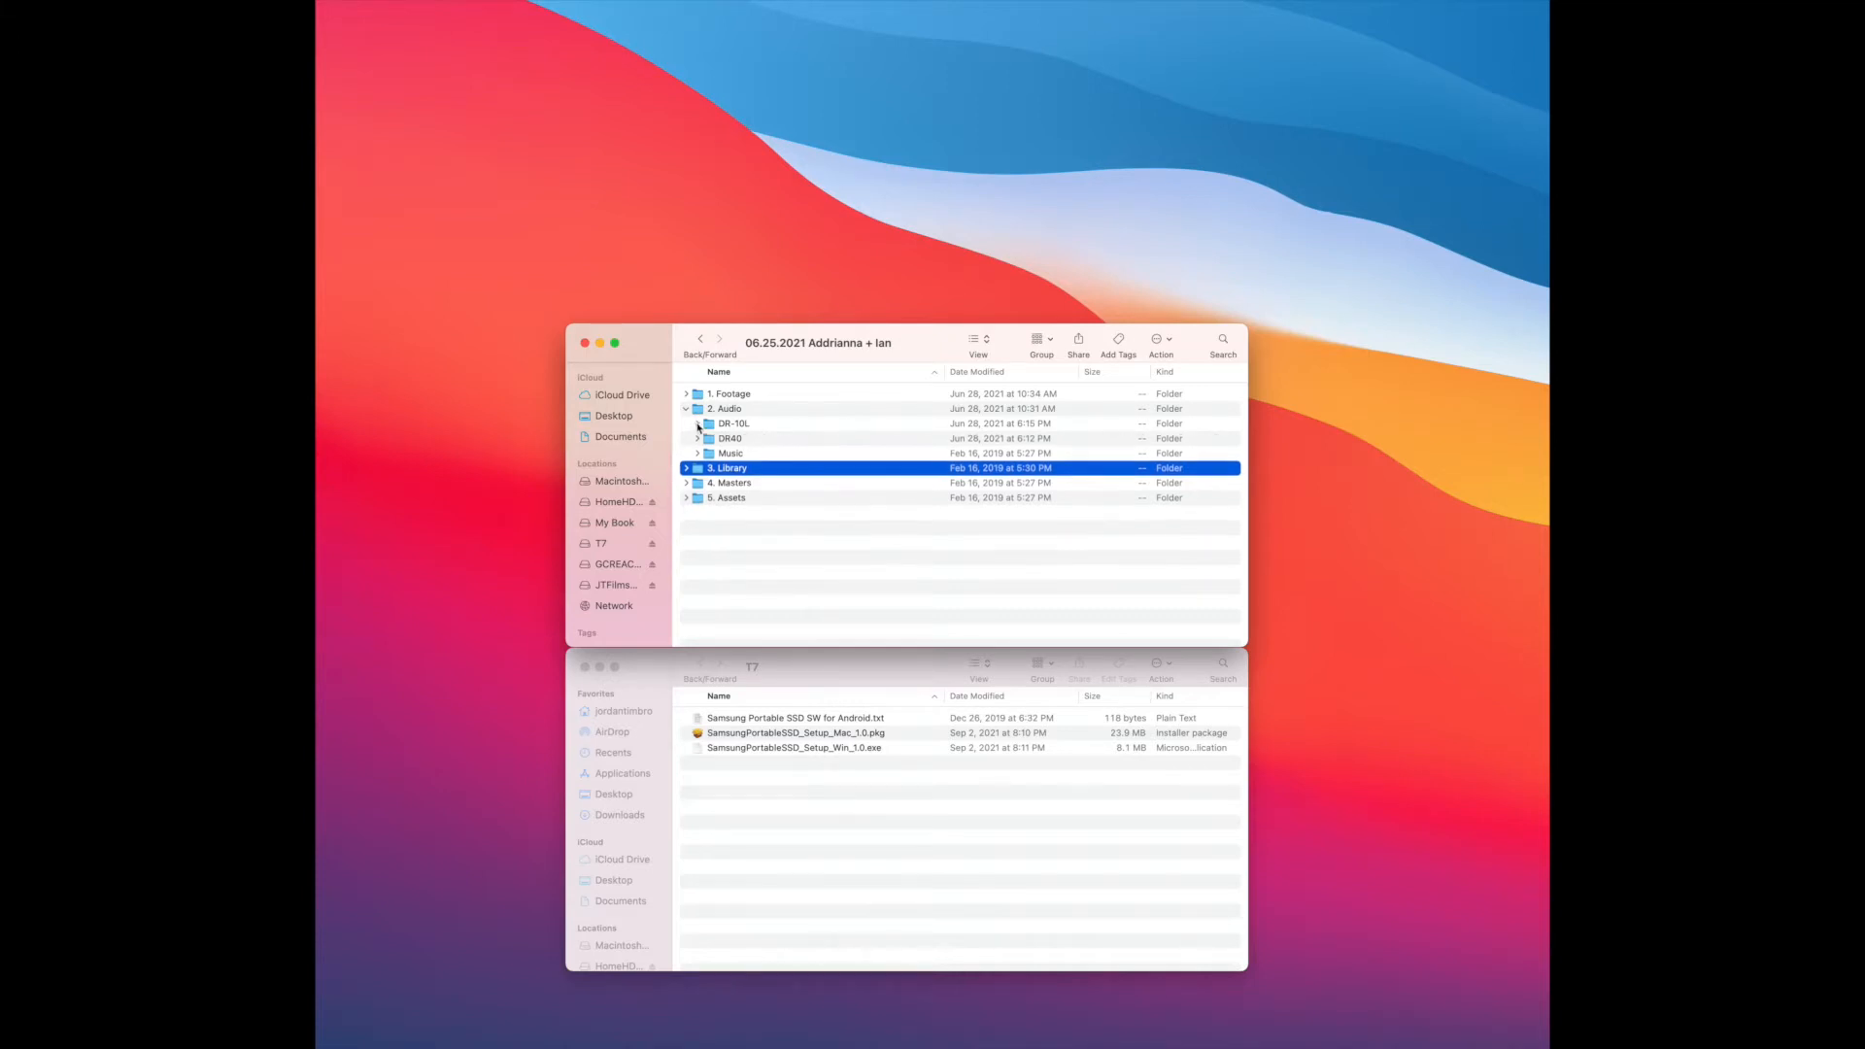
pyautogui.click(698, 439)
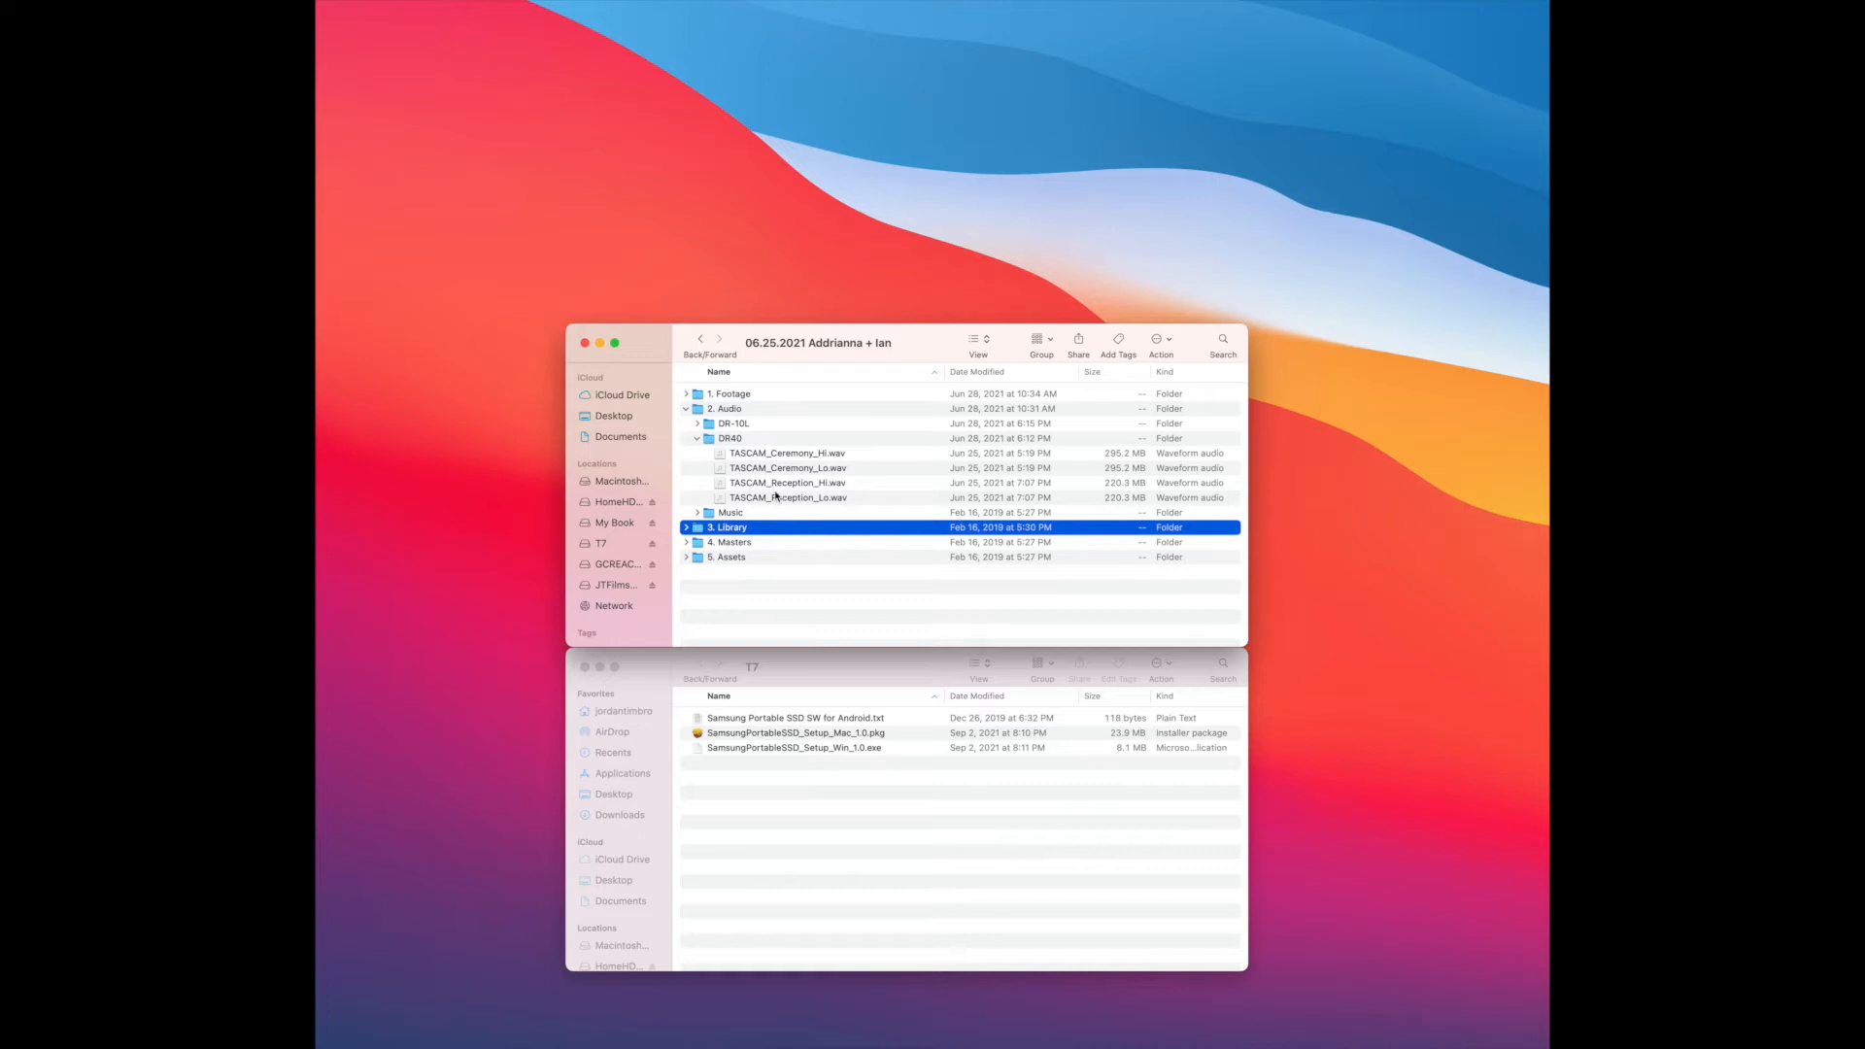
pyautogui.click(697, 439)
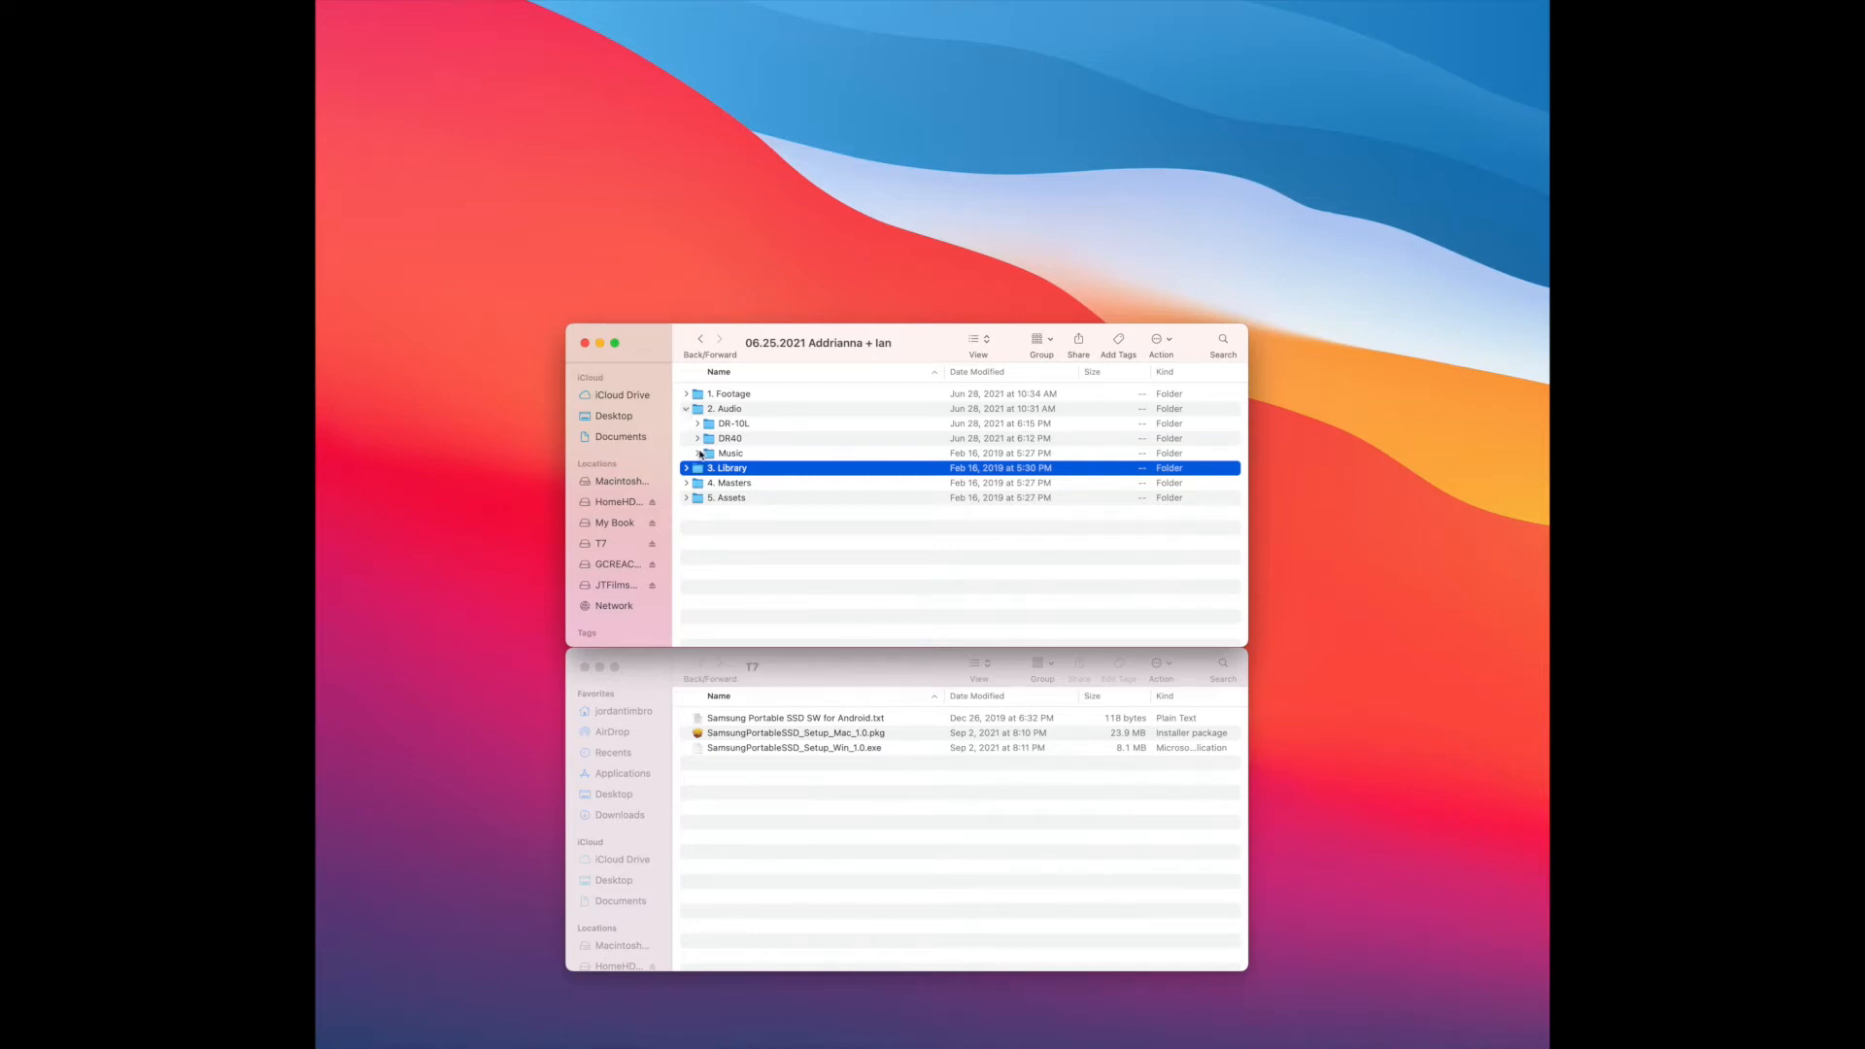
pyautogui.click(686, 409)
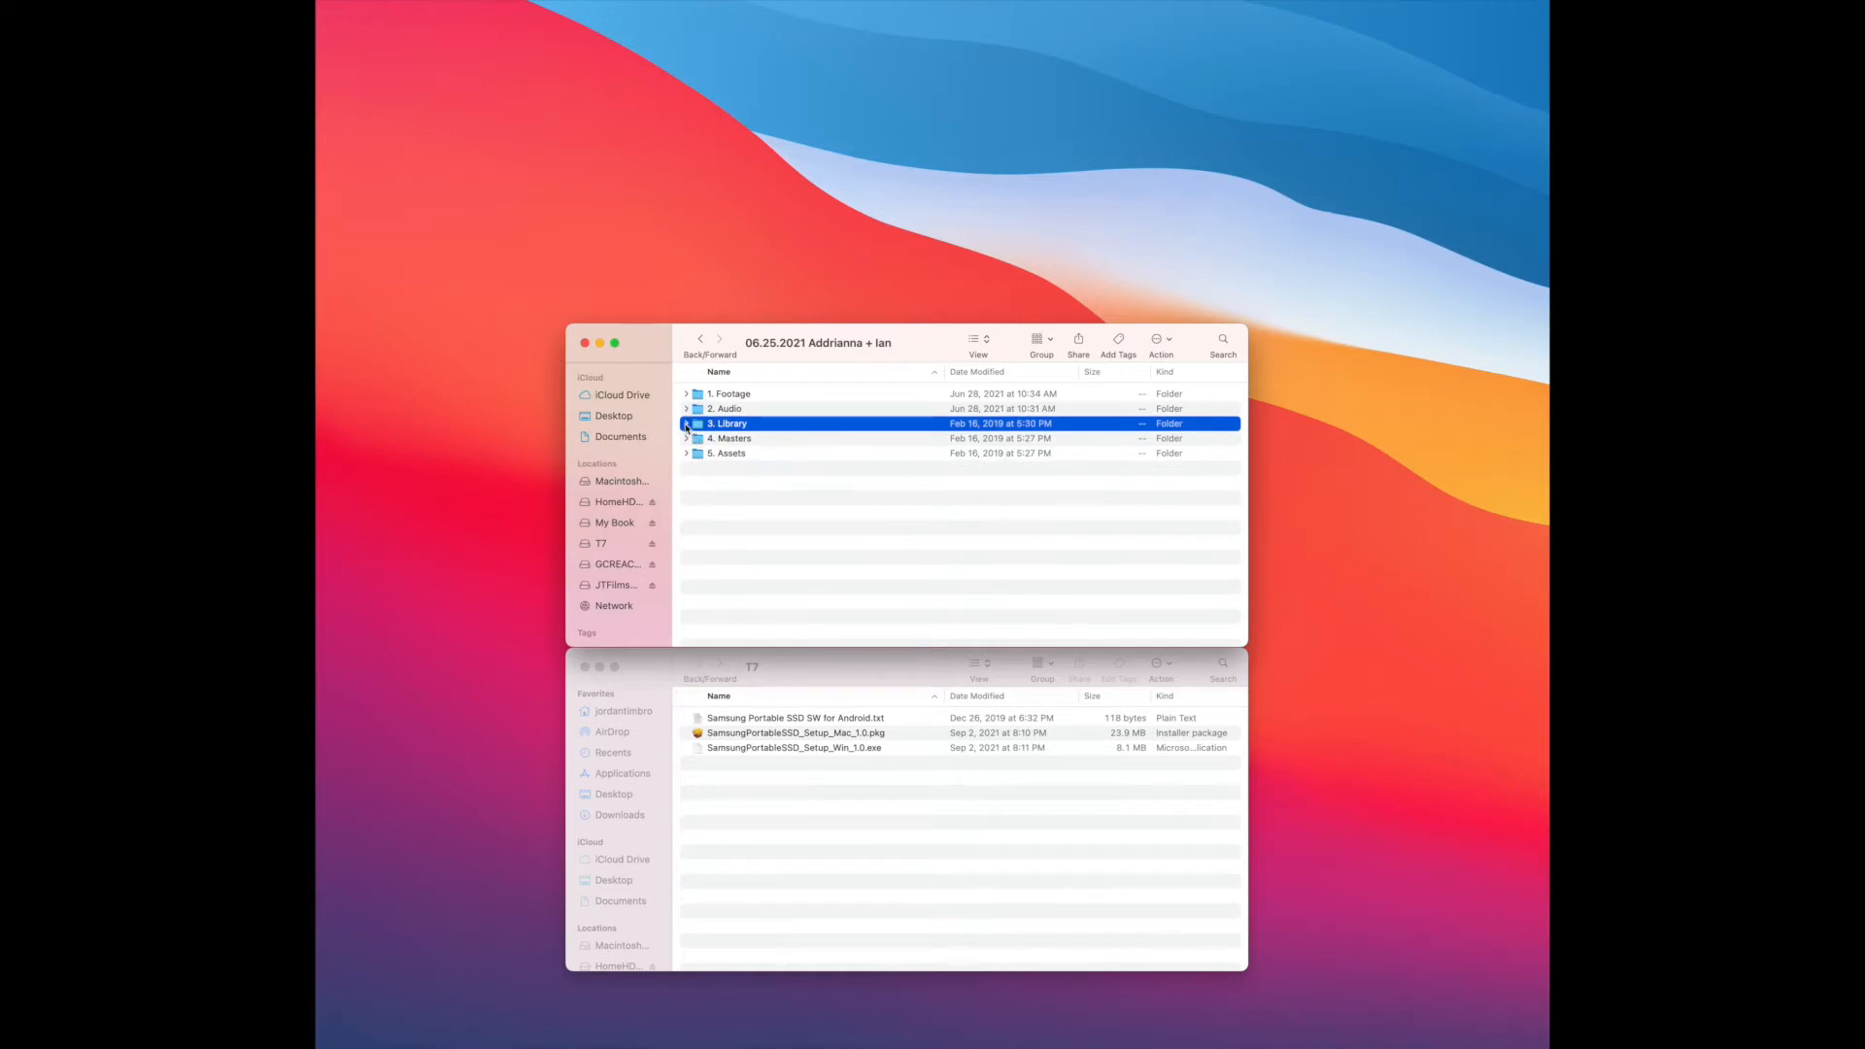
# Look inside the 3. Library folder and select the 4. Masters folder.
pyautogui.click(686, 424)
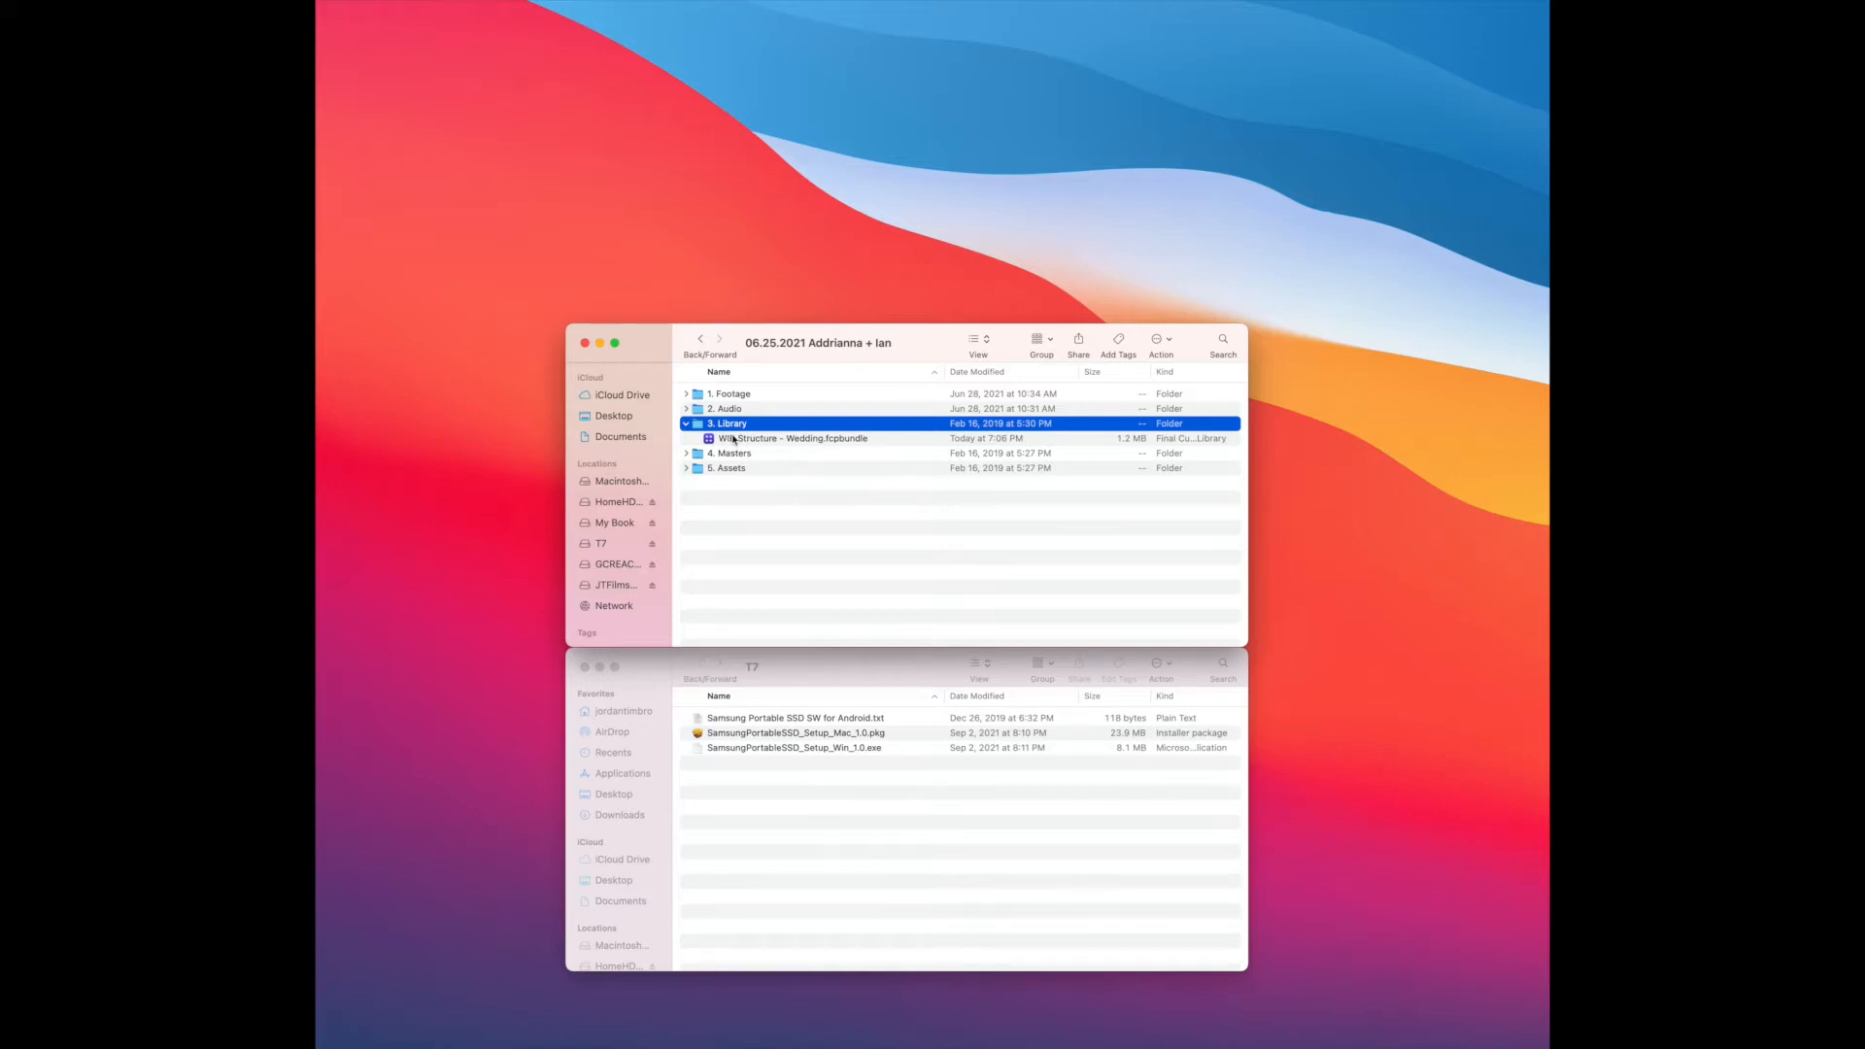
pyautogui.click(686, 424)
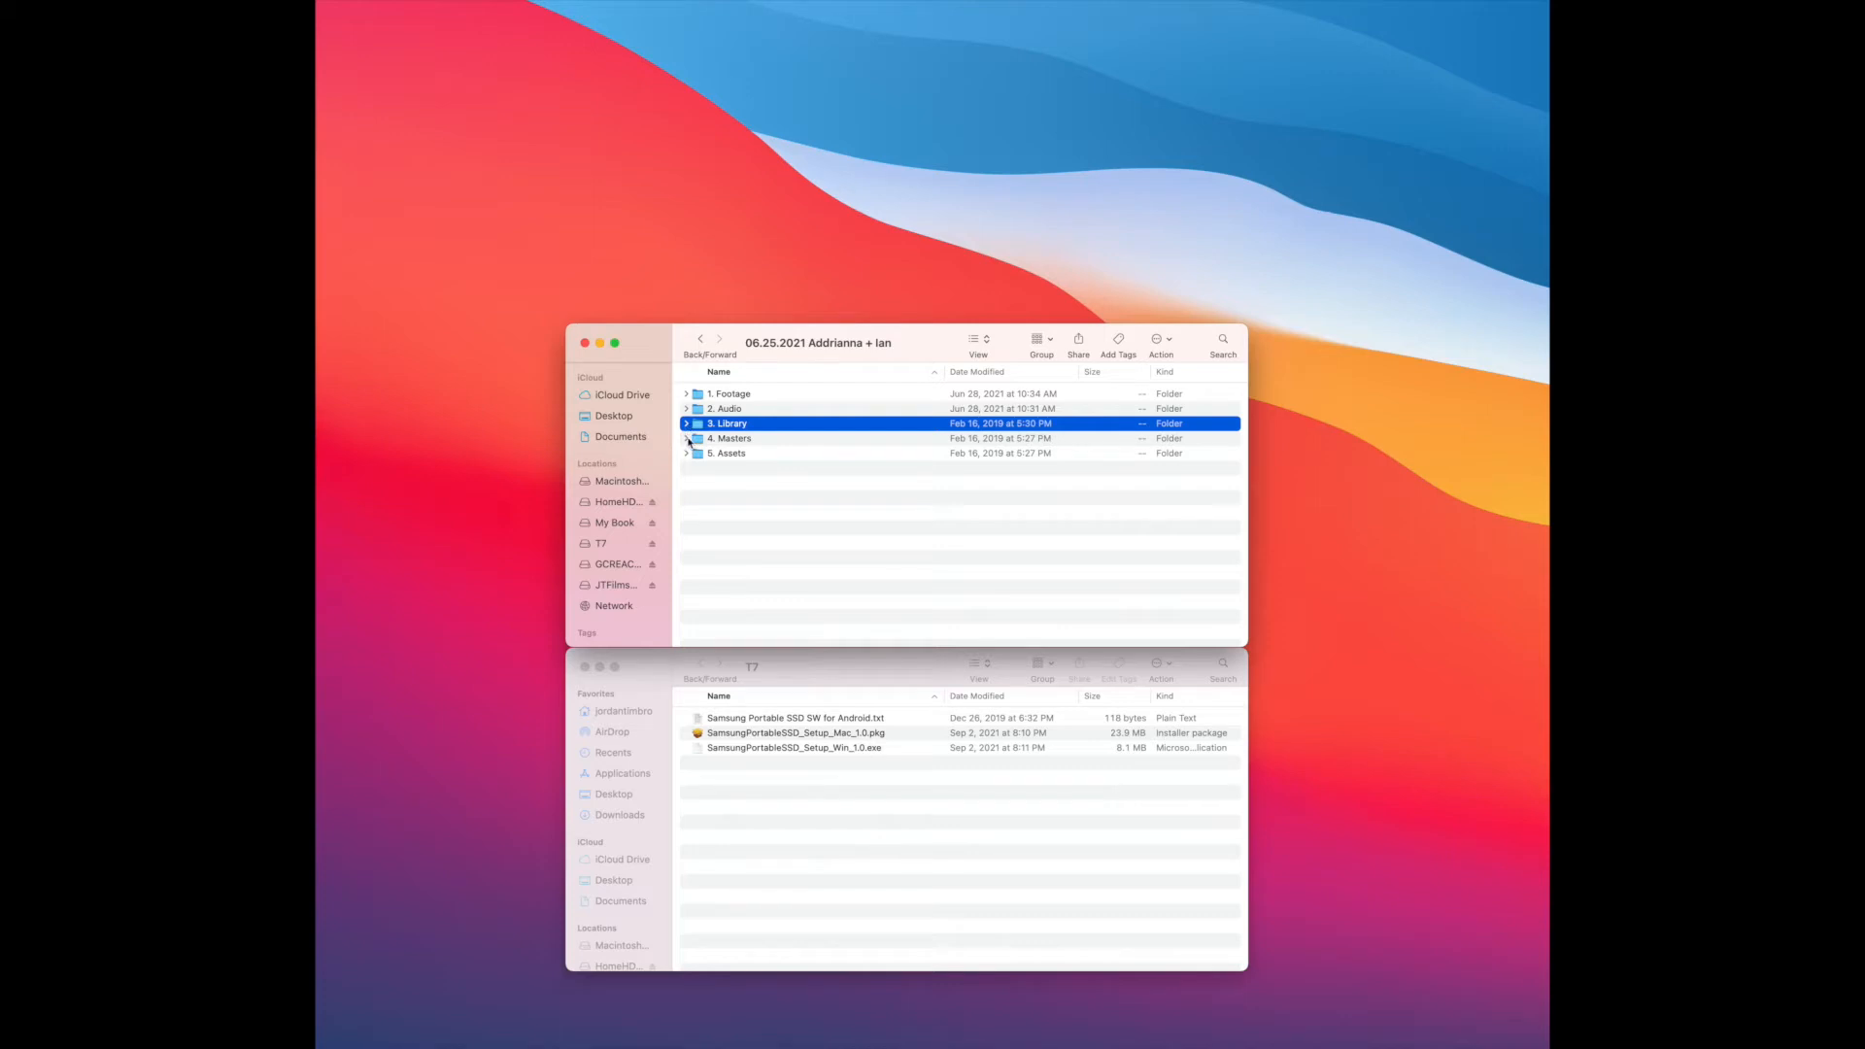
pyautogui.click(737, 440)
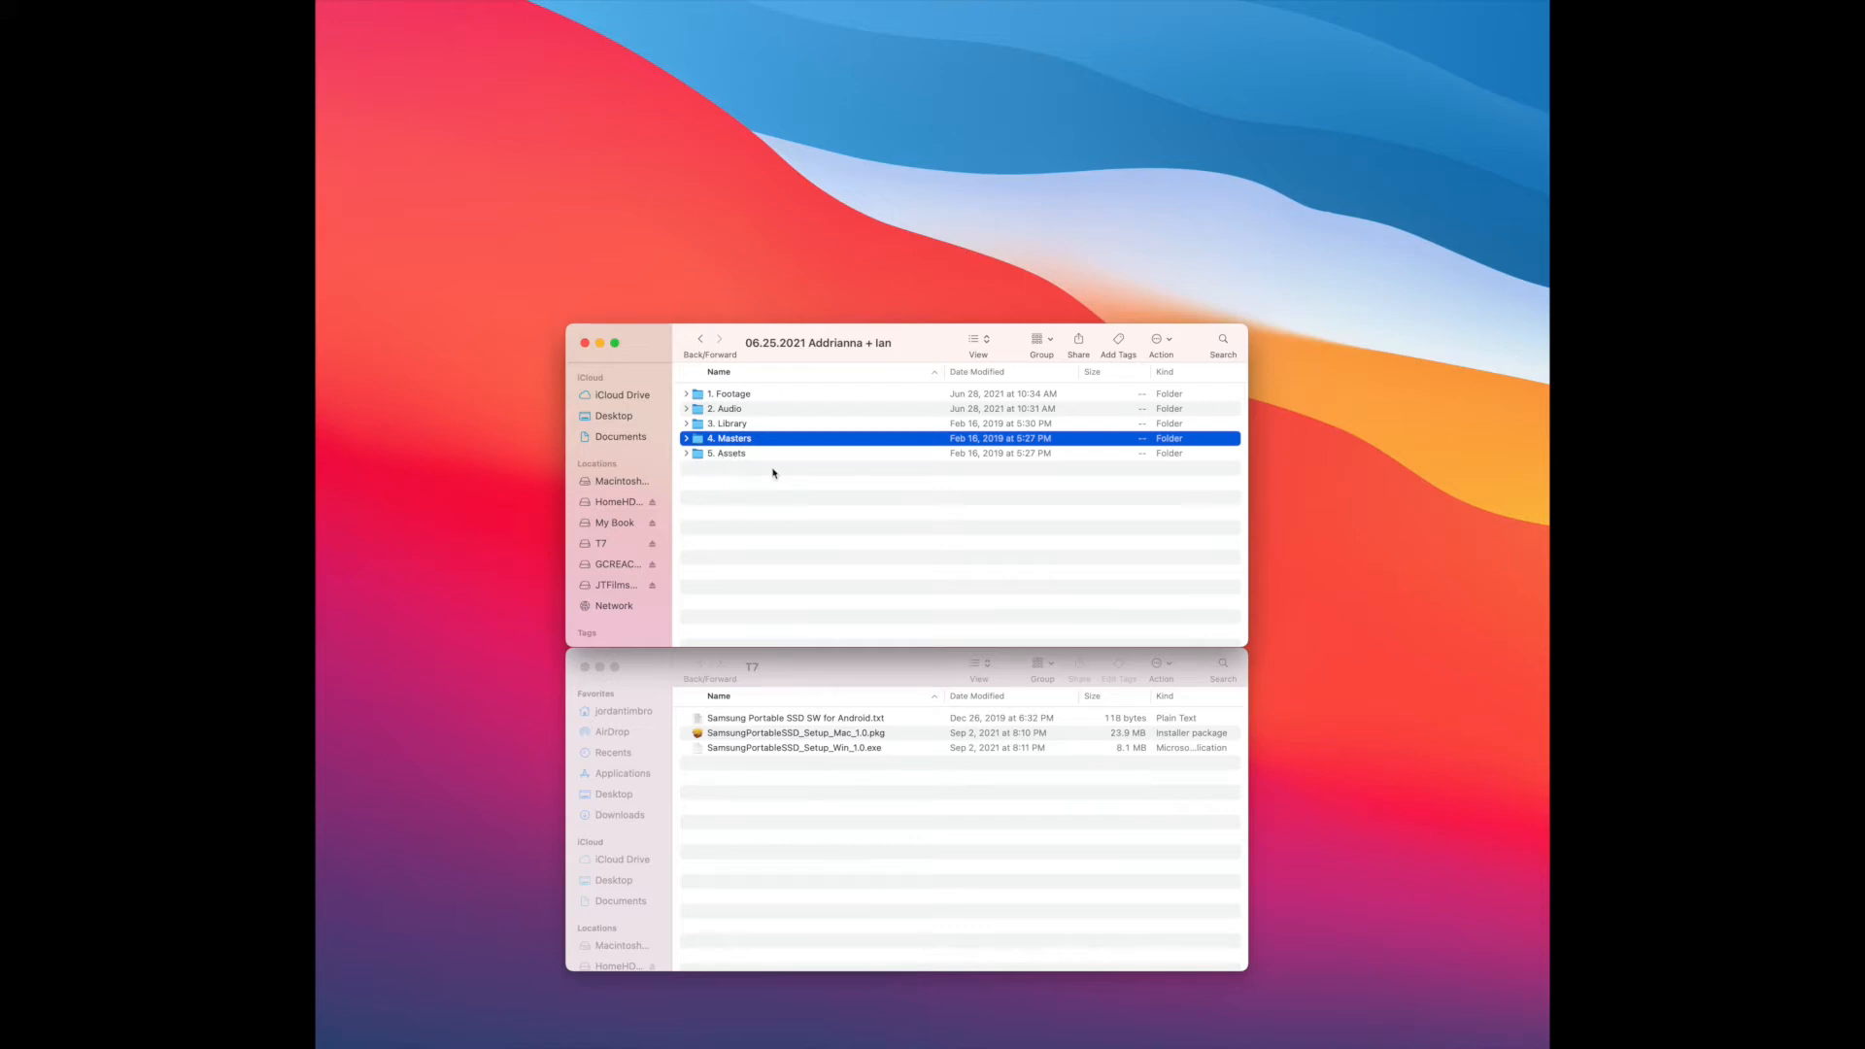
# Open the WIR Structure - Wedding library from the 3. Library folder in Final Cut Pro and hide the video scopes.
pyautogui.click(687, 424)
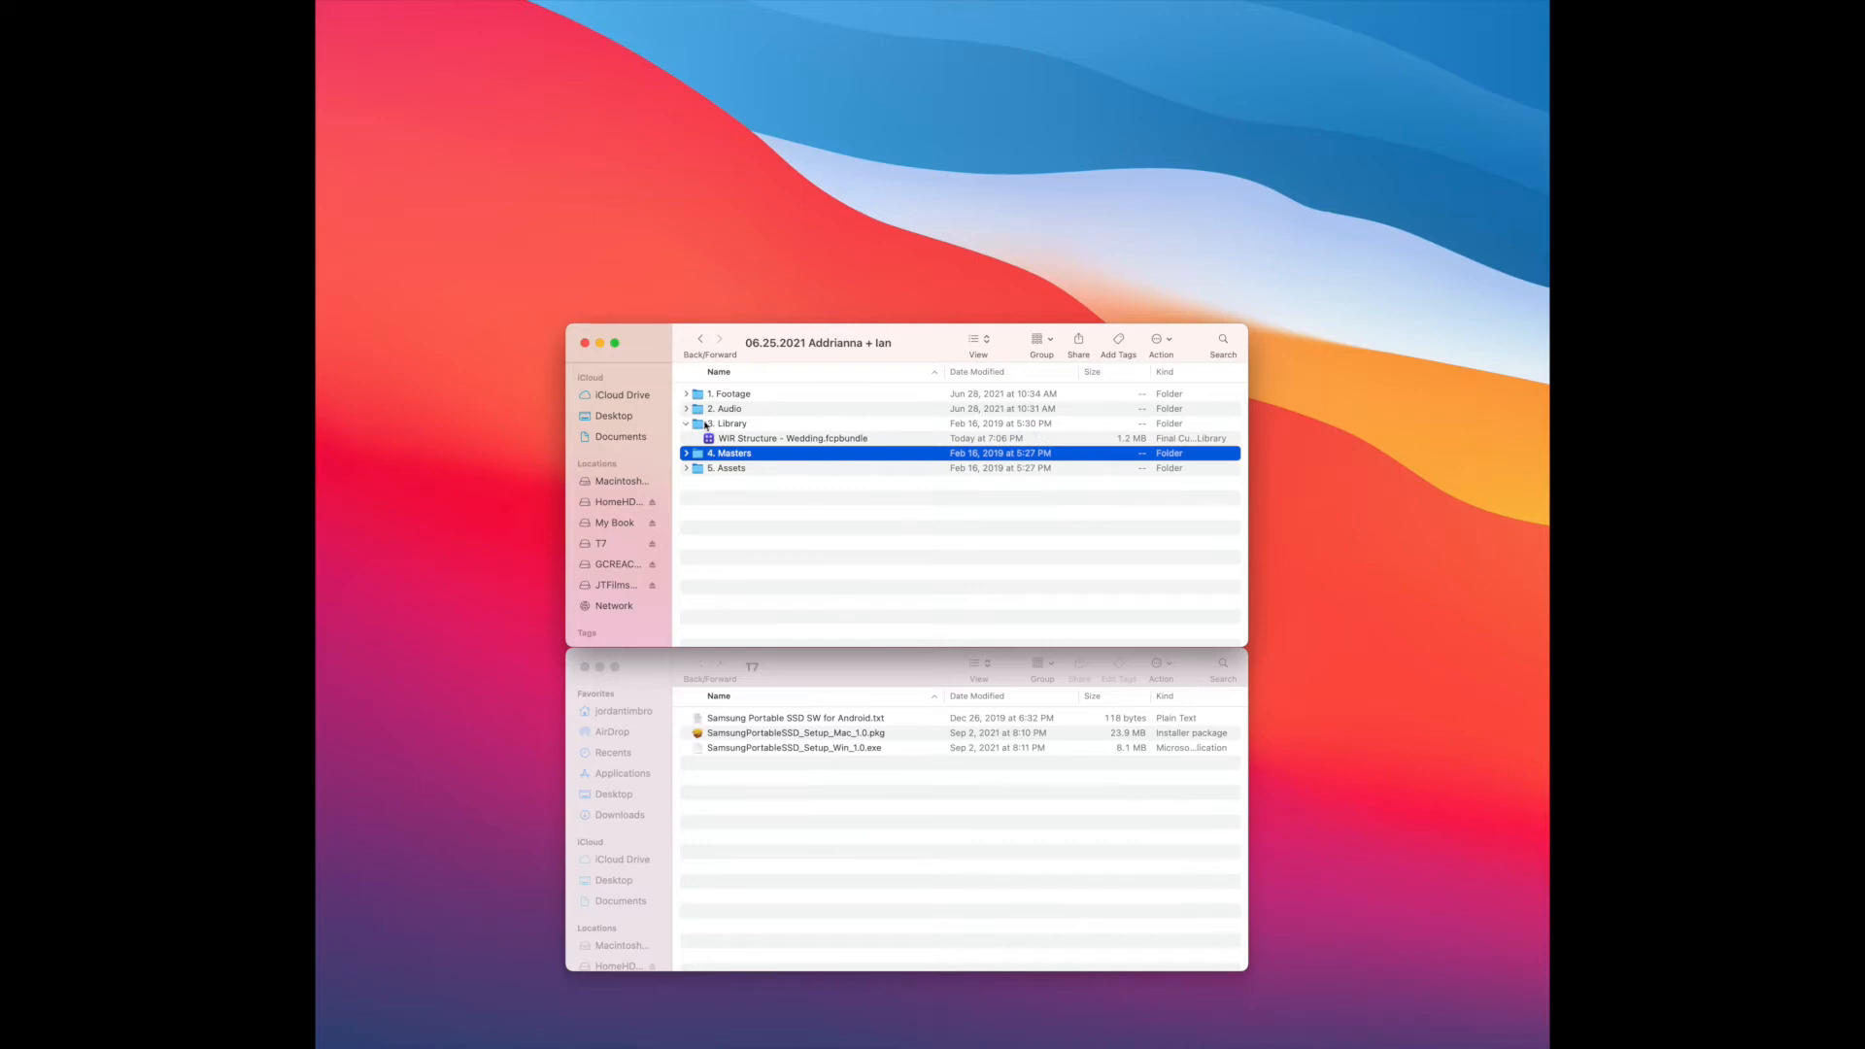
pyautogui.click(727, 424)
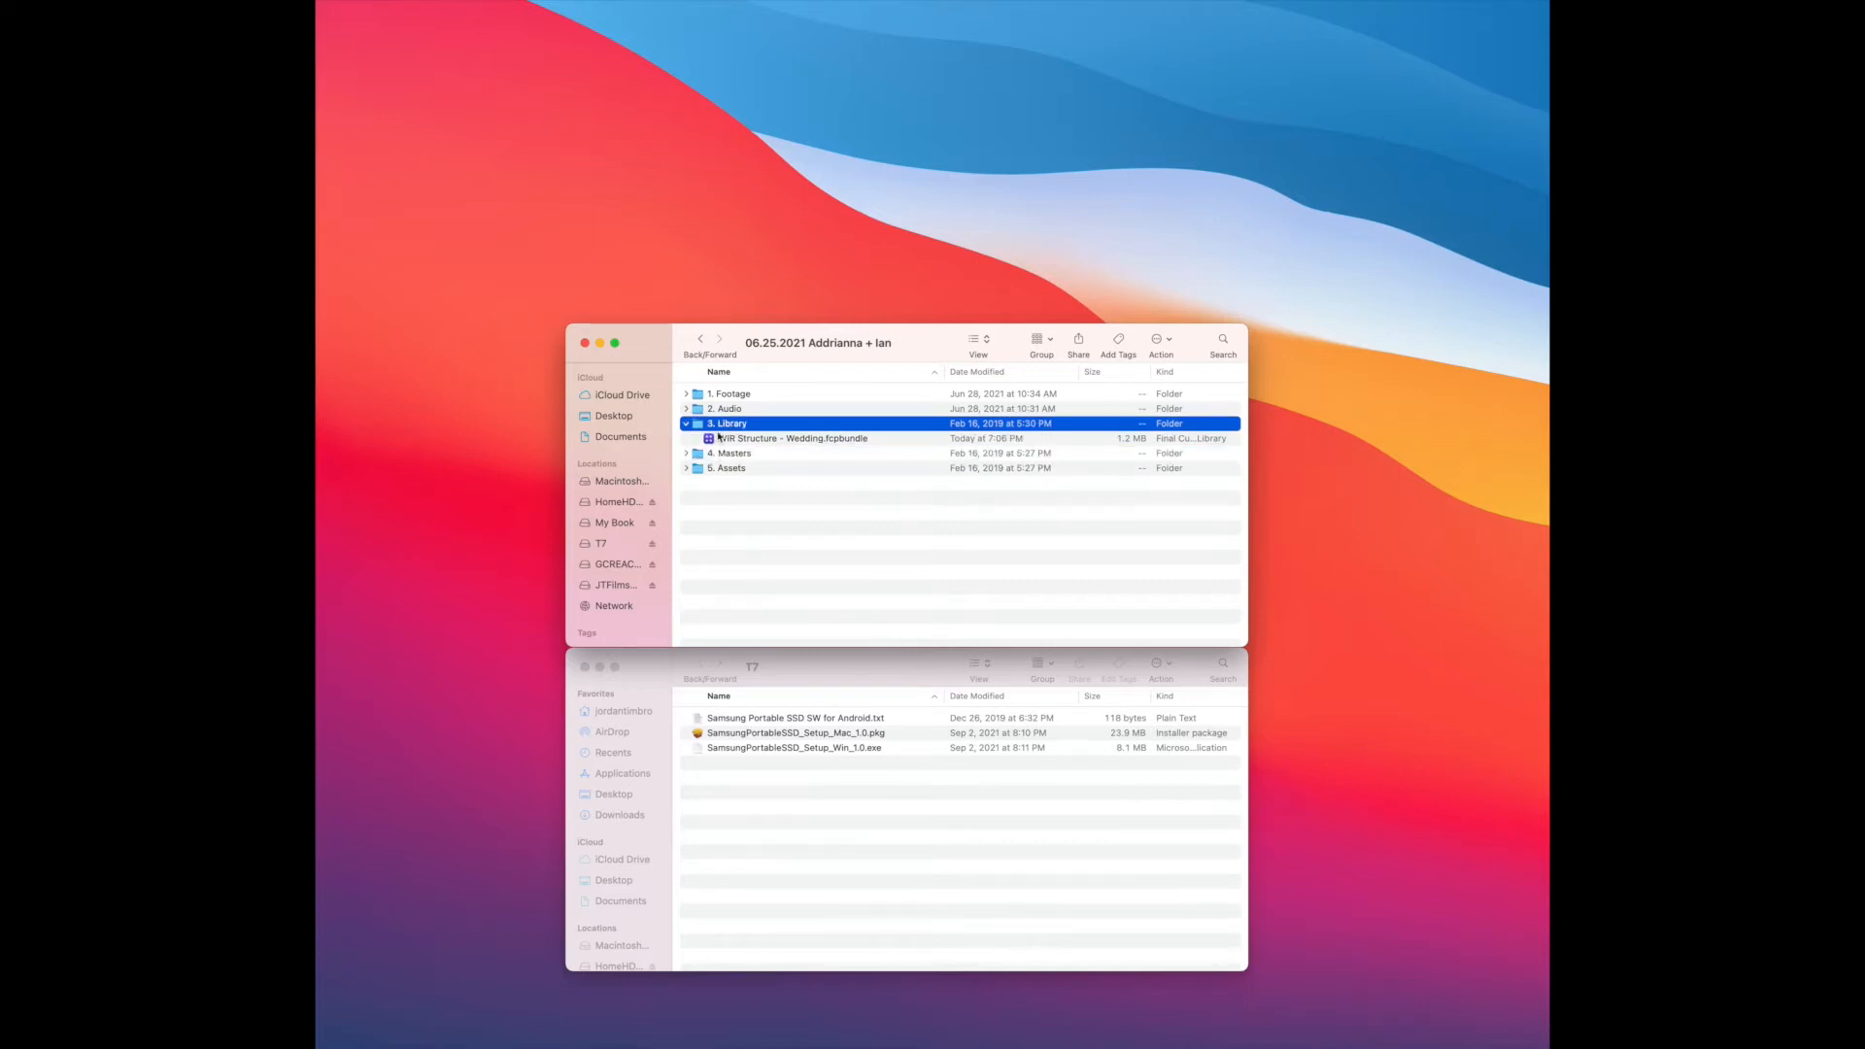
pyautogui.click(687, 425)
pyautogui.click(686, 425)
pyautogui.click(733, 443)
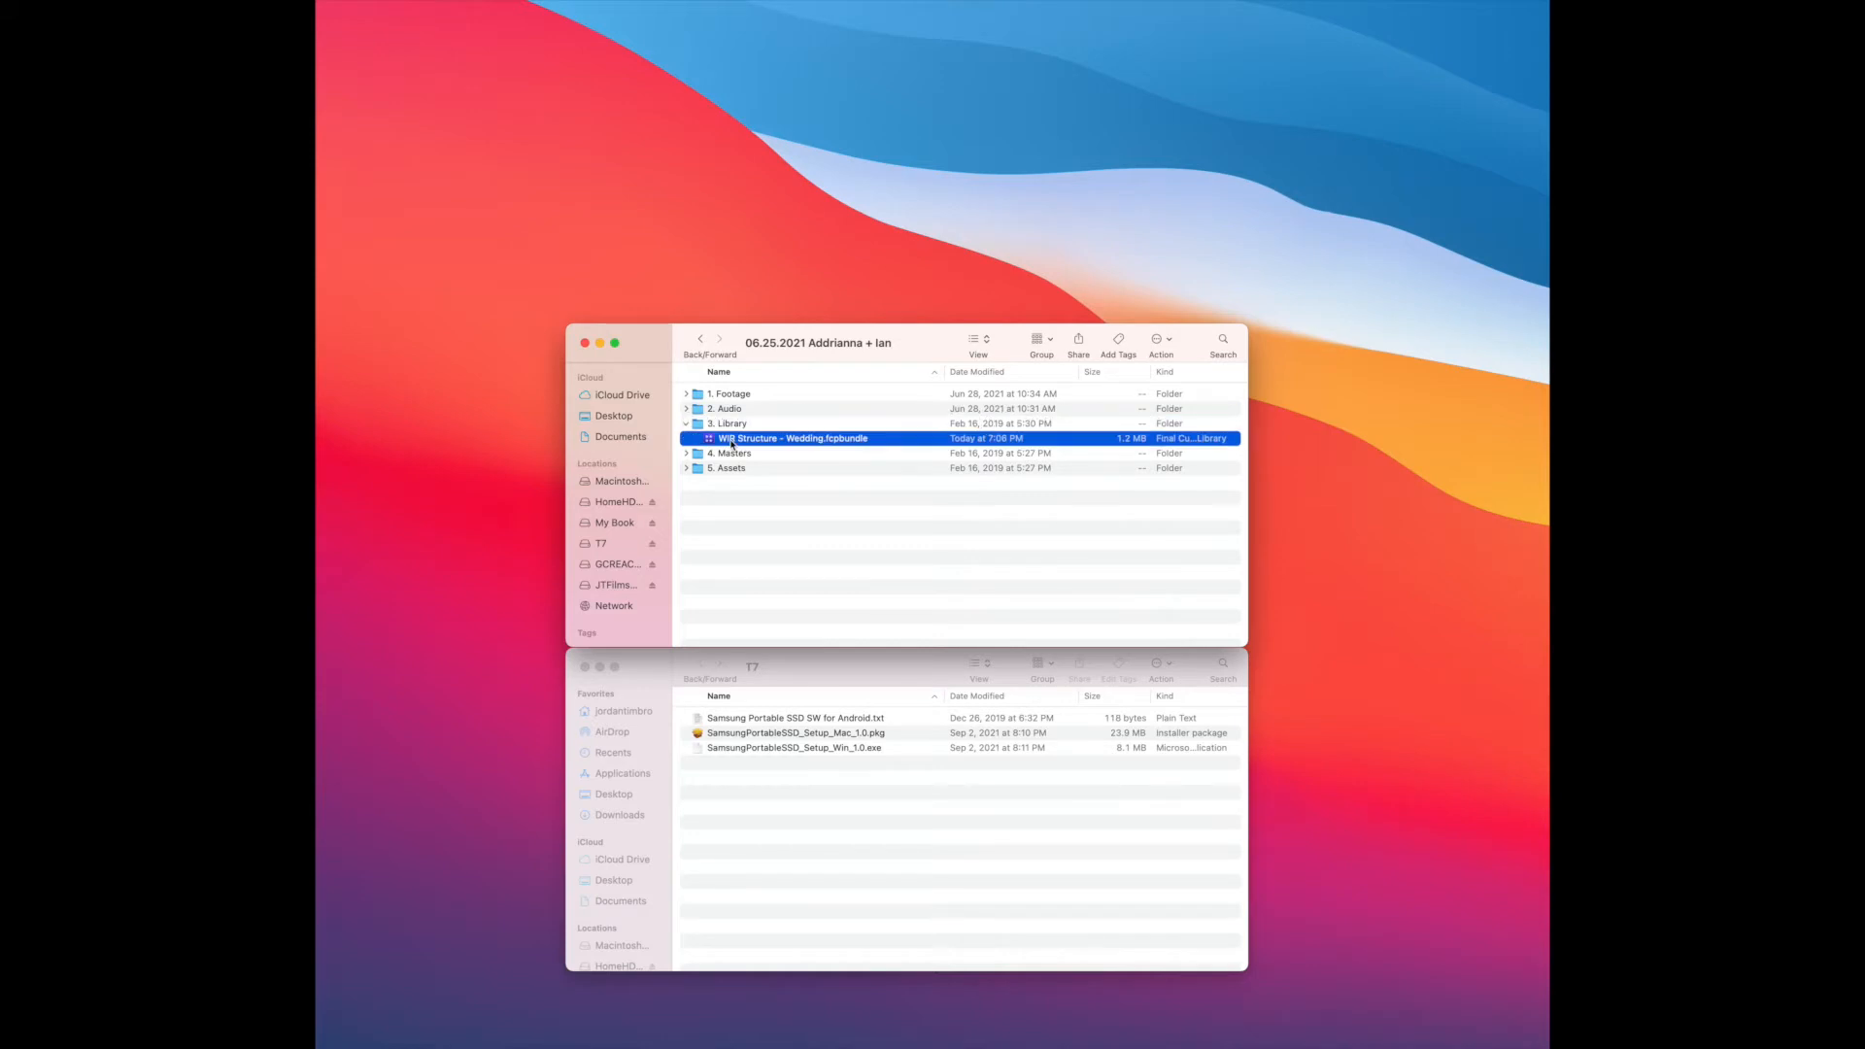
pyautogui.doubleClick(731, 443)
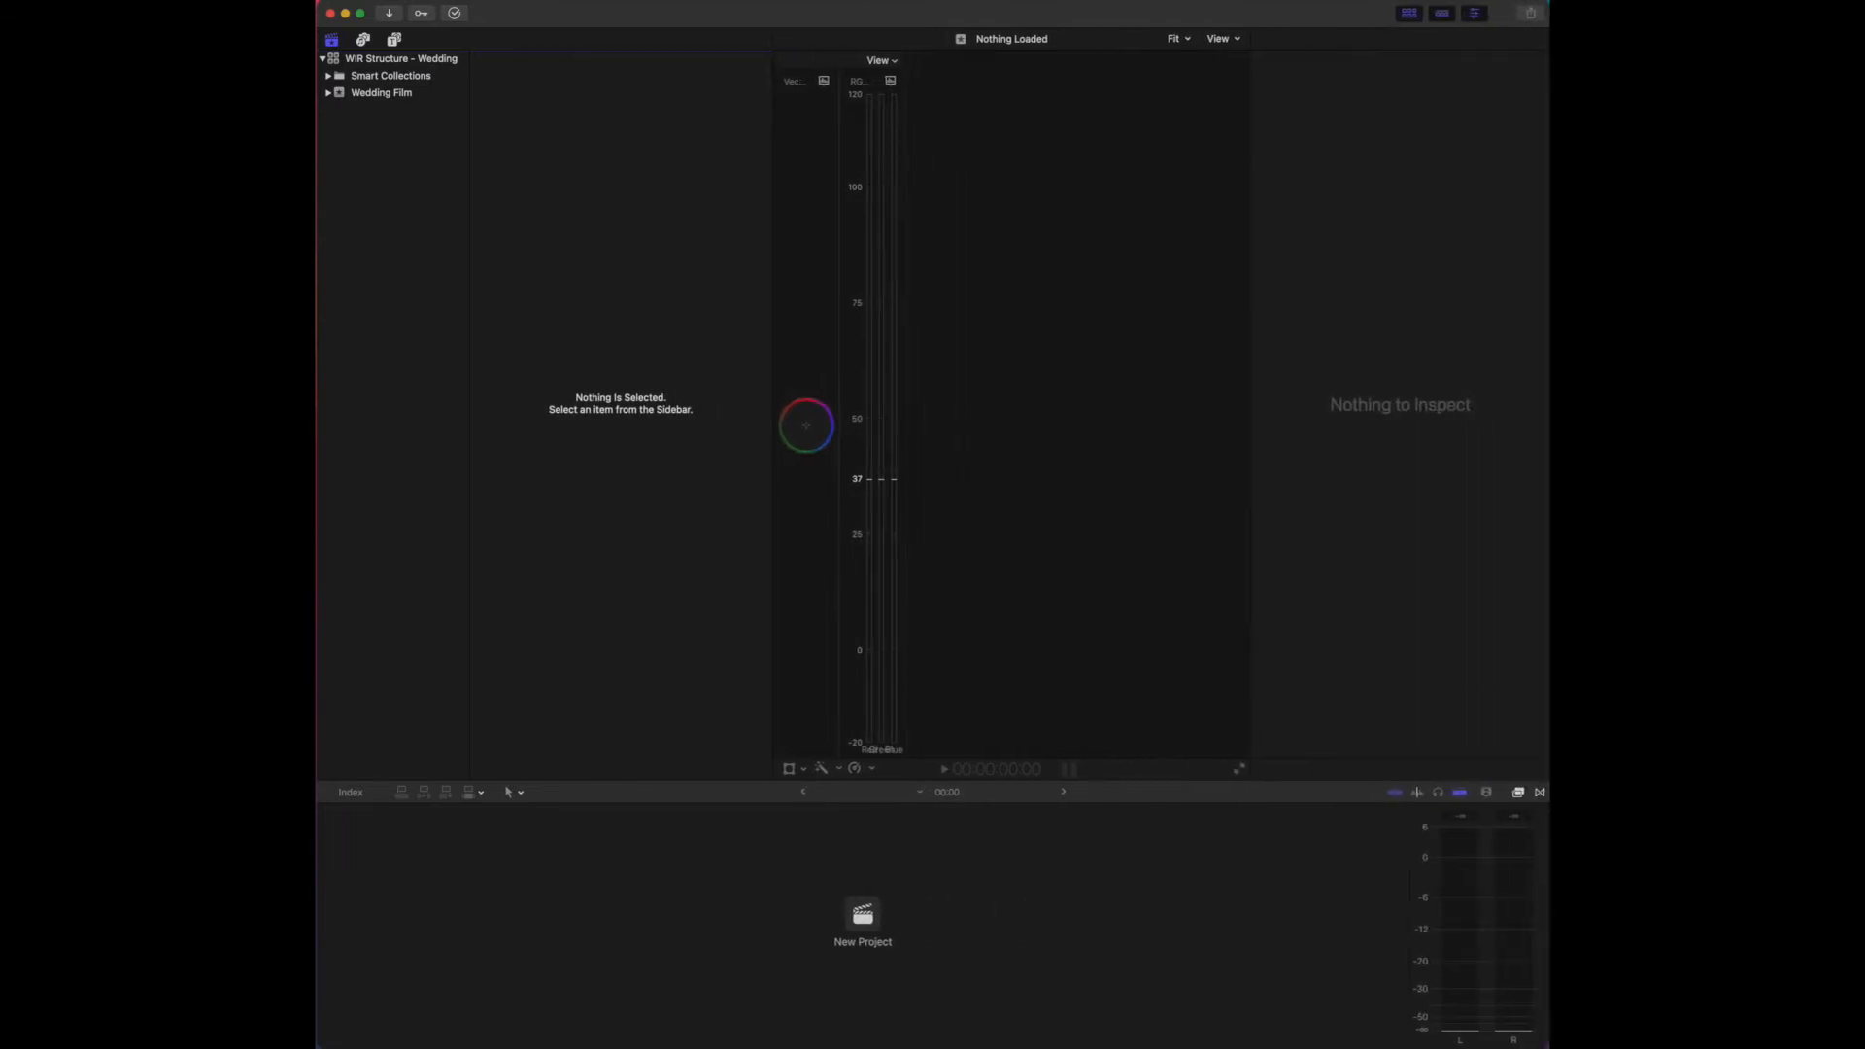
pyautogui.click(1218, 39)
pyautogui.click(1253, 76)
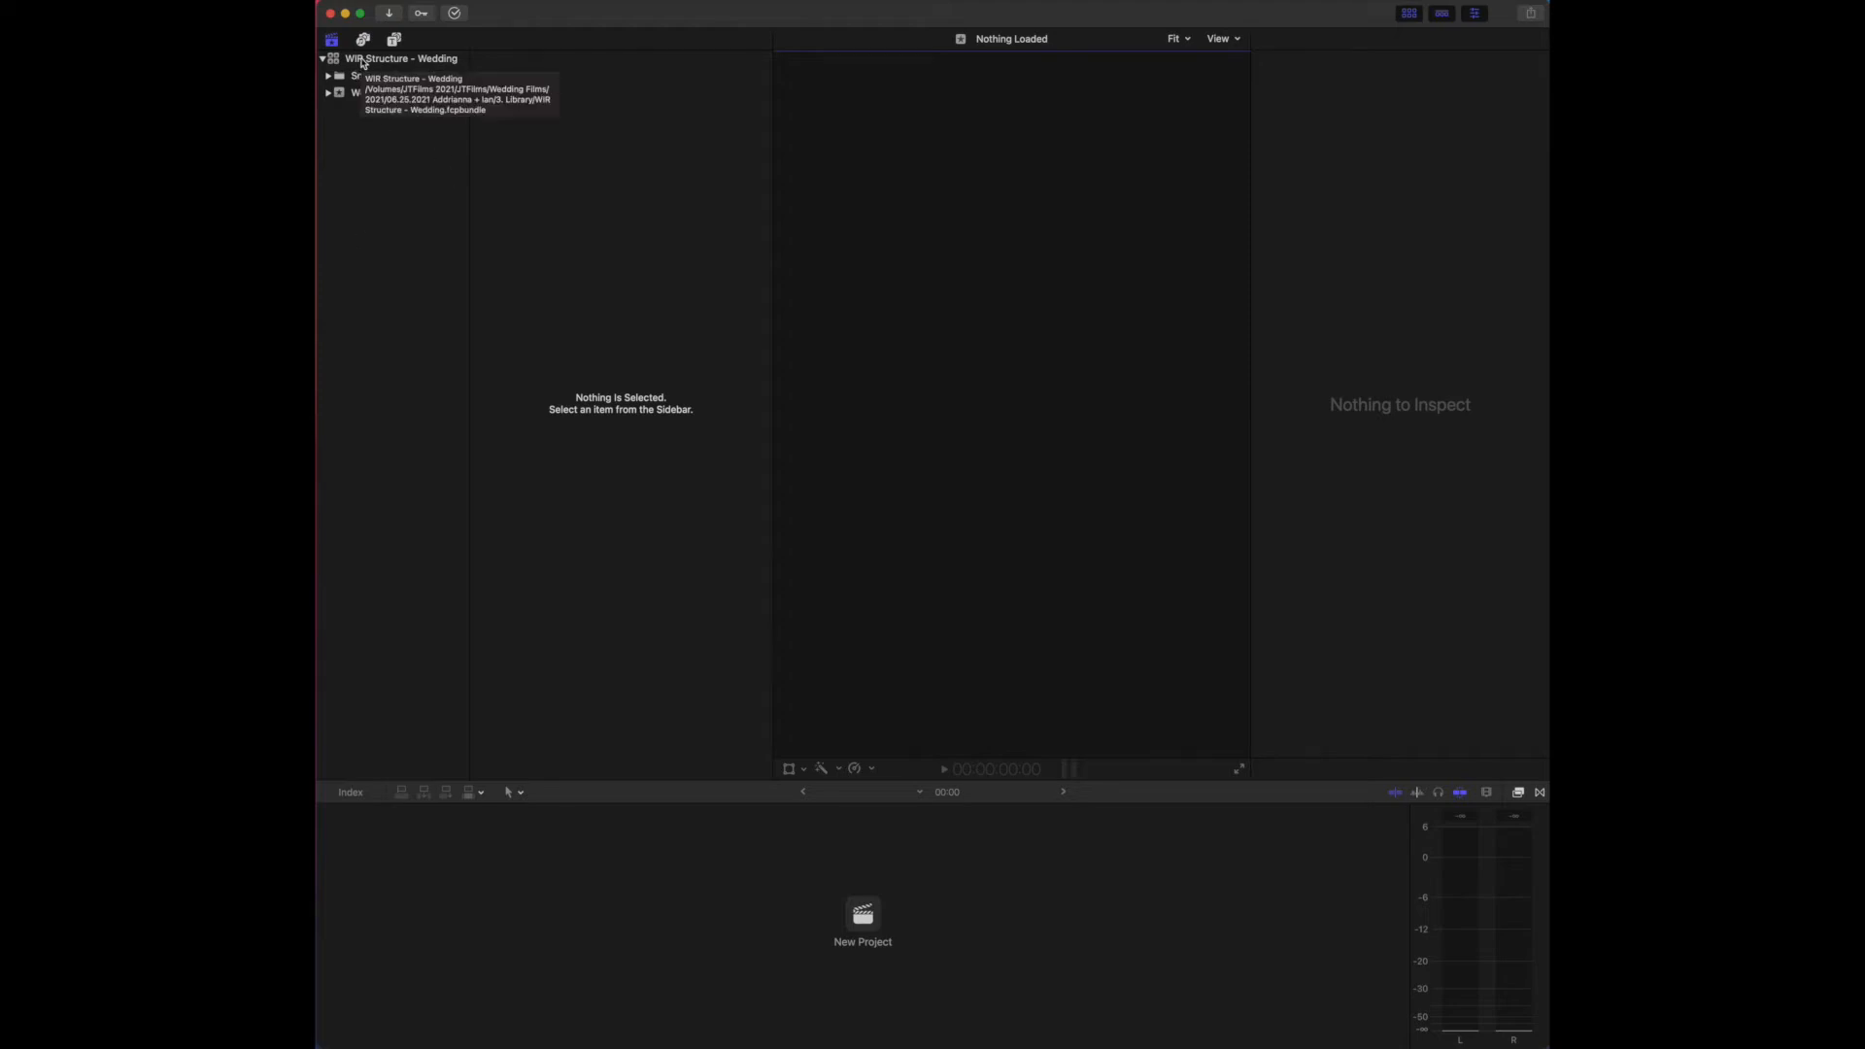
# Examine the contents of the Syncs and Audio folders in the Wedding Film event.
pyautogui.click(328, 93)
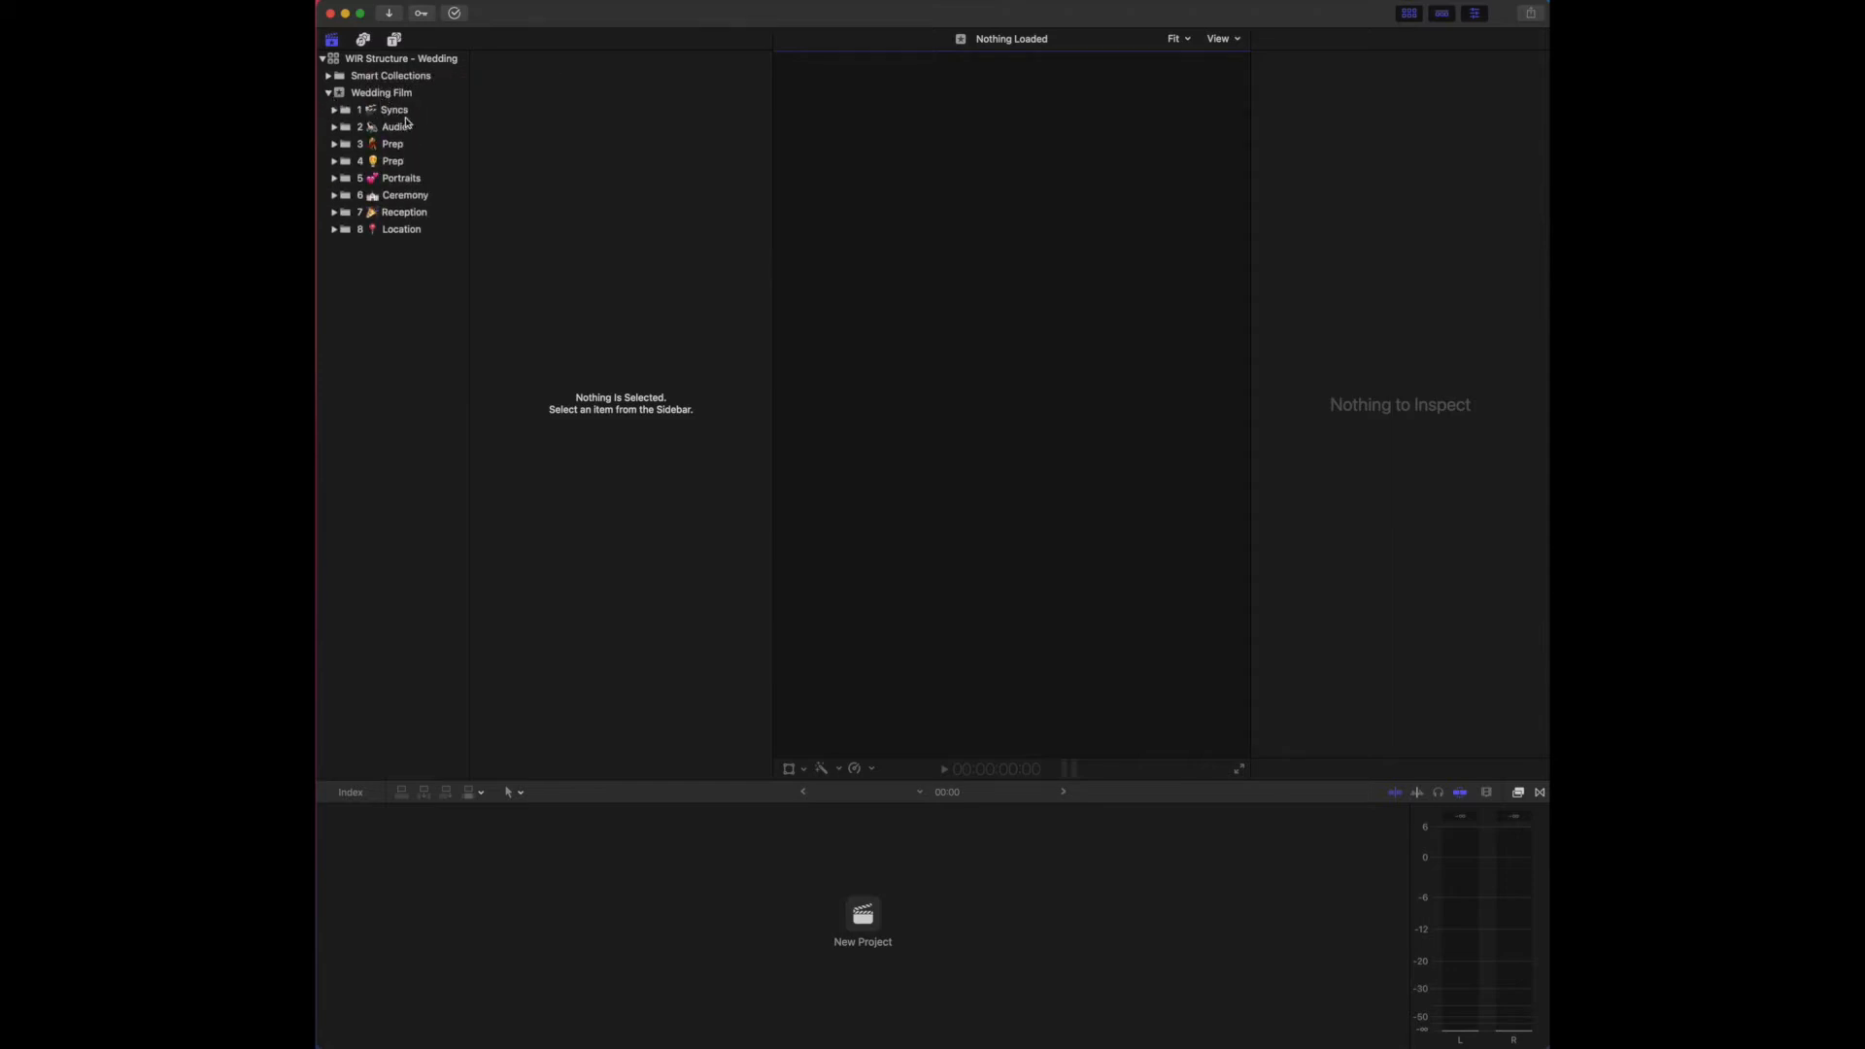
pyautogui.click(333, 111)
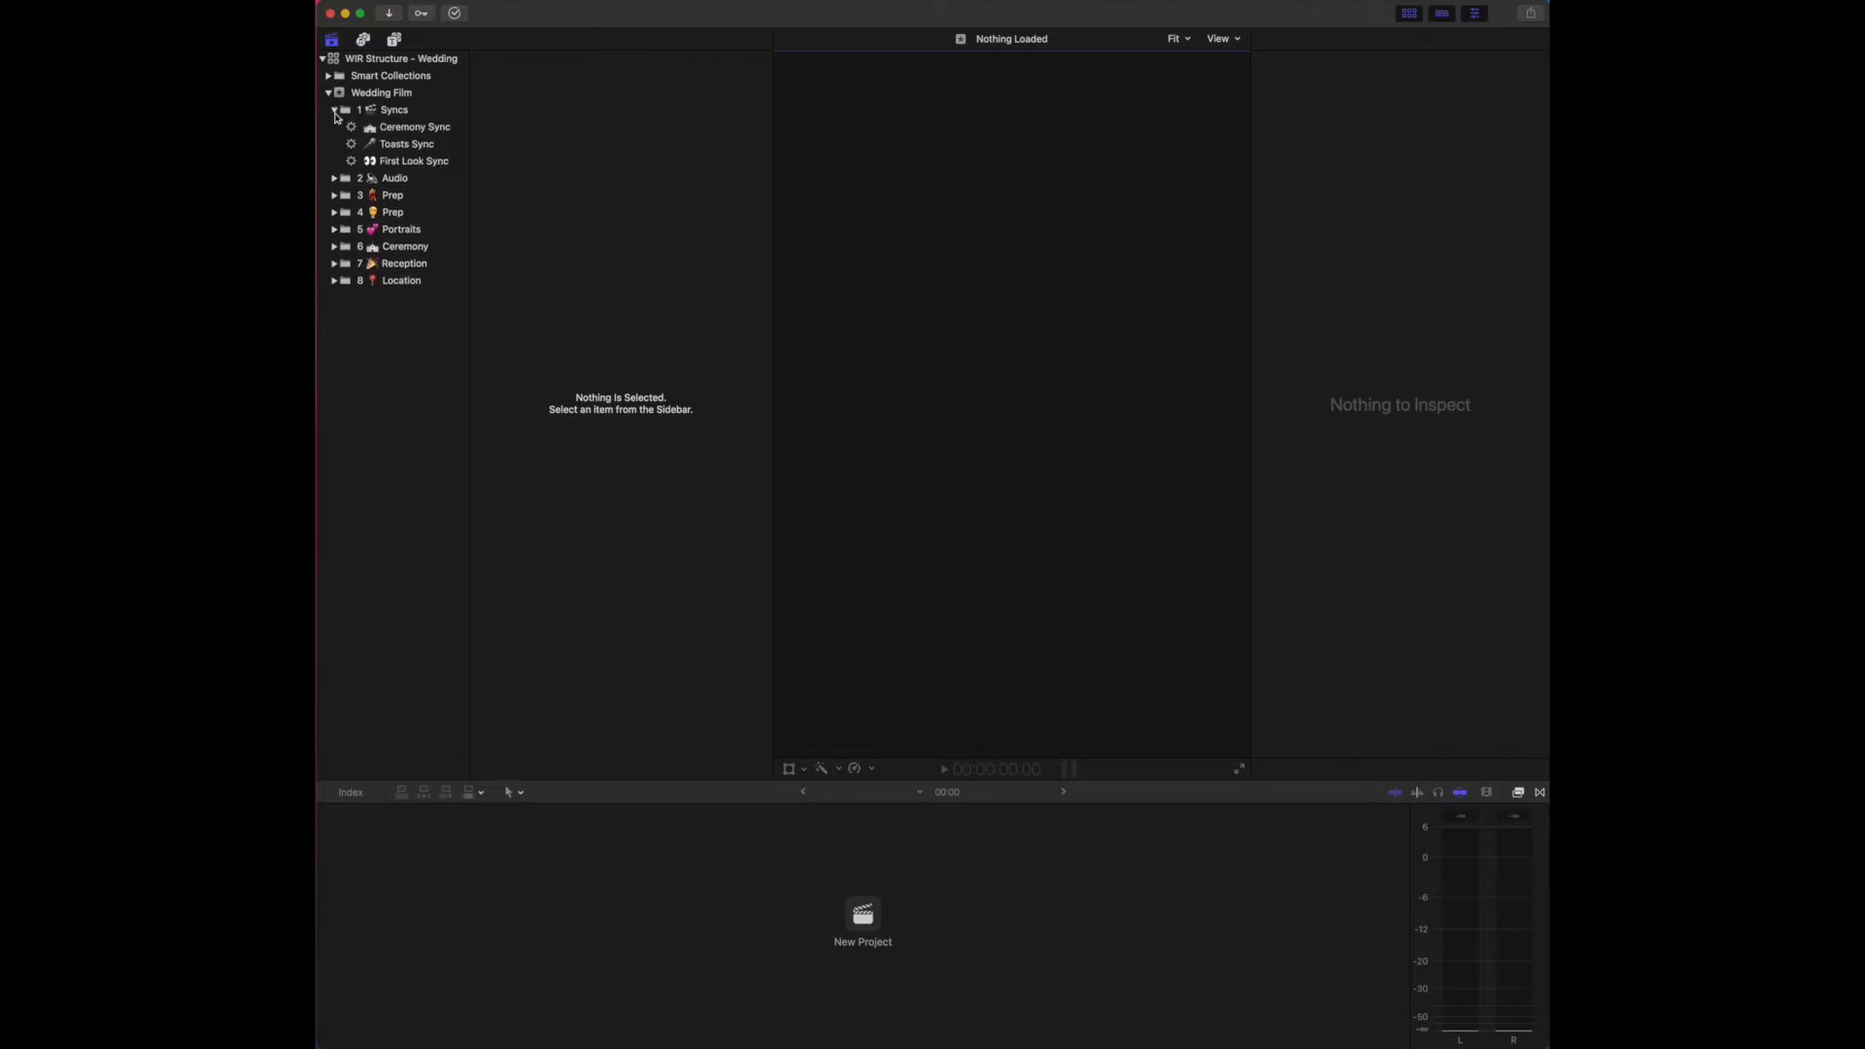
pyautogui.click(334, 113)
pyautogui.click(334, 127)
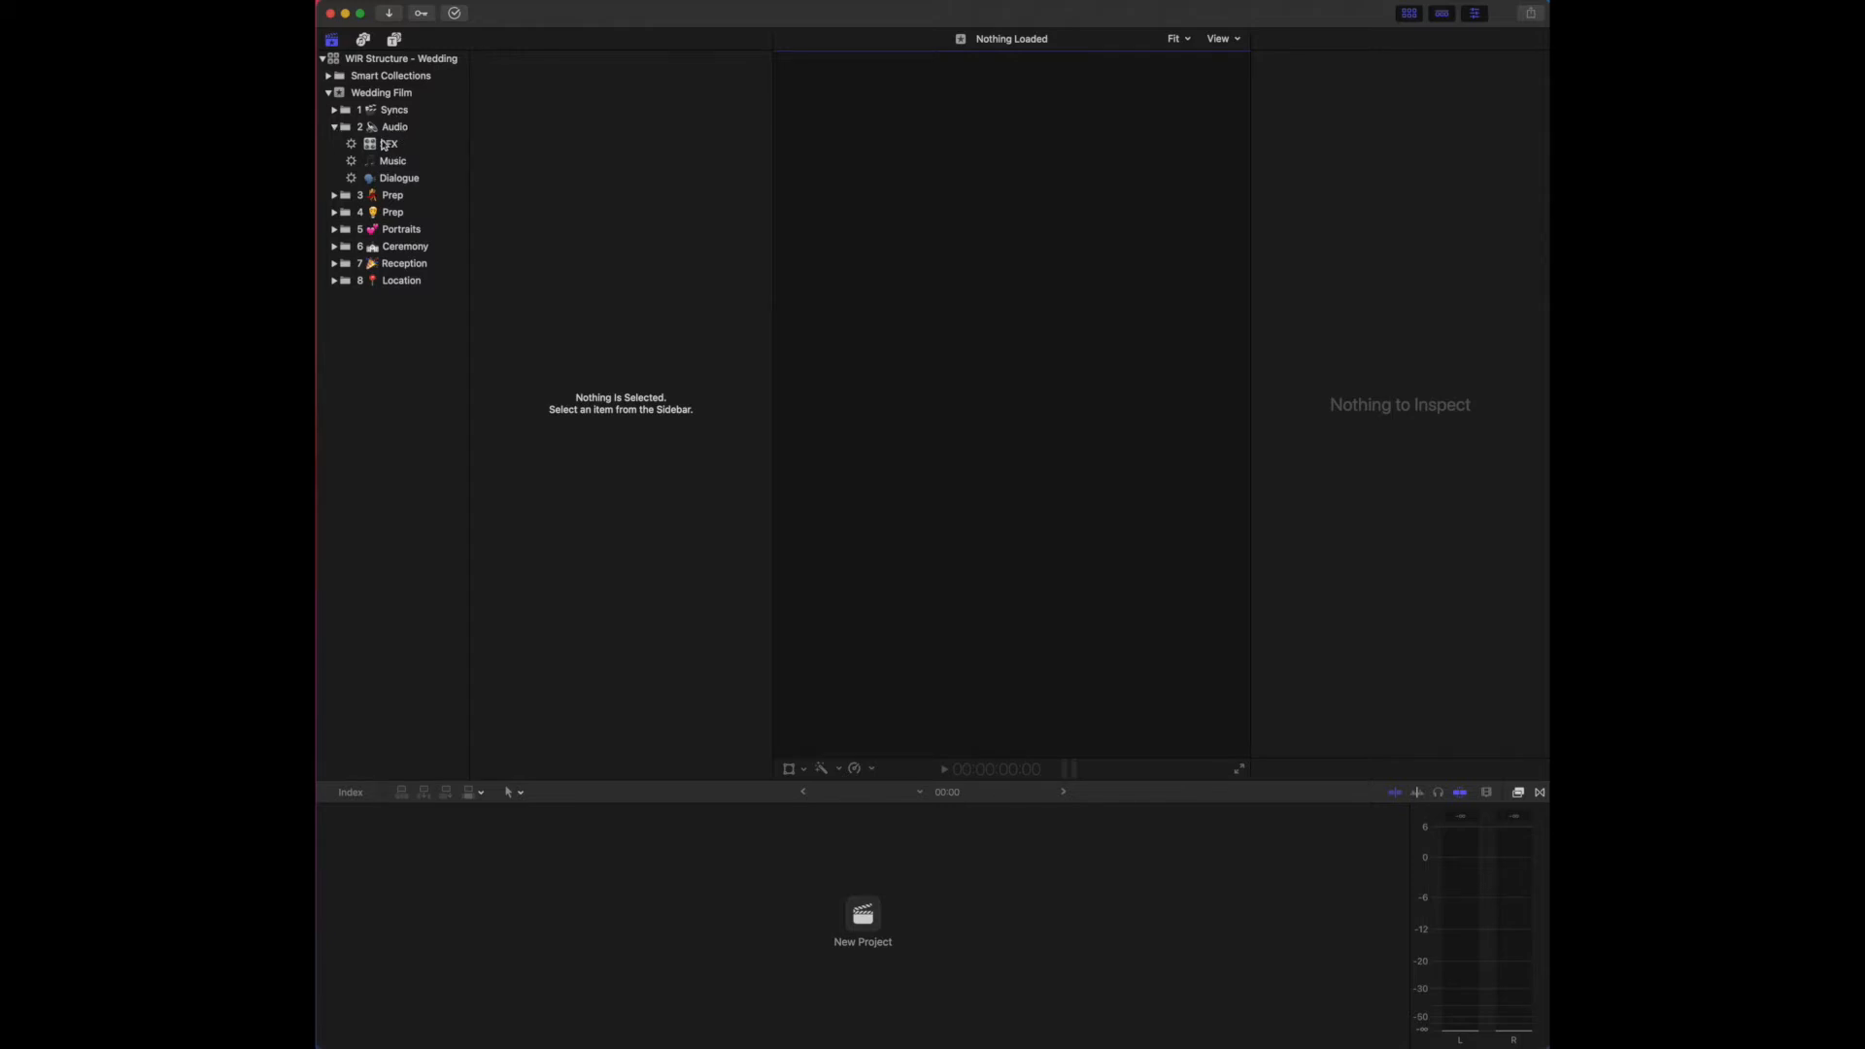
pyautogui.click(332, 128)
# Review the keyword collections in the two Prep folders, numbered 3 and 4.
pyautogui.click(333, 145)
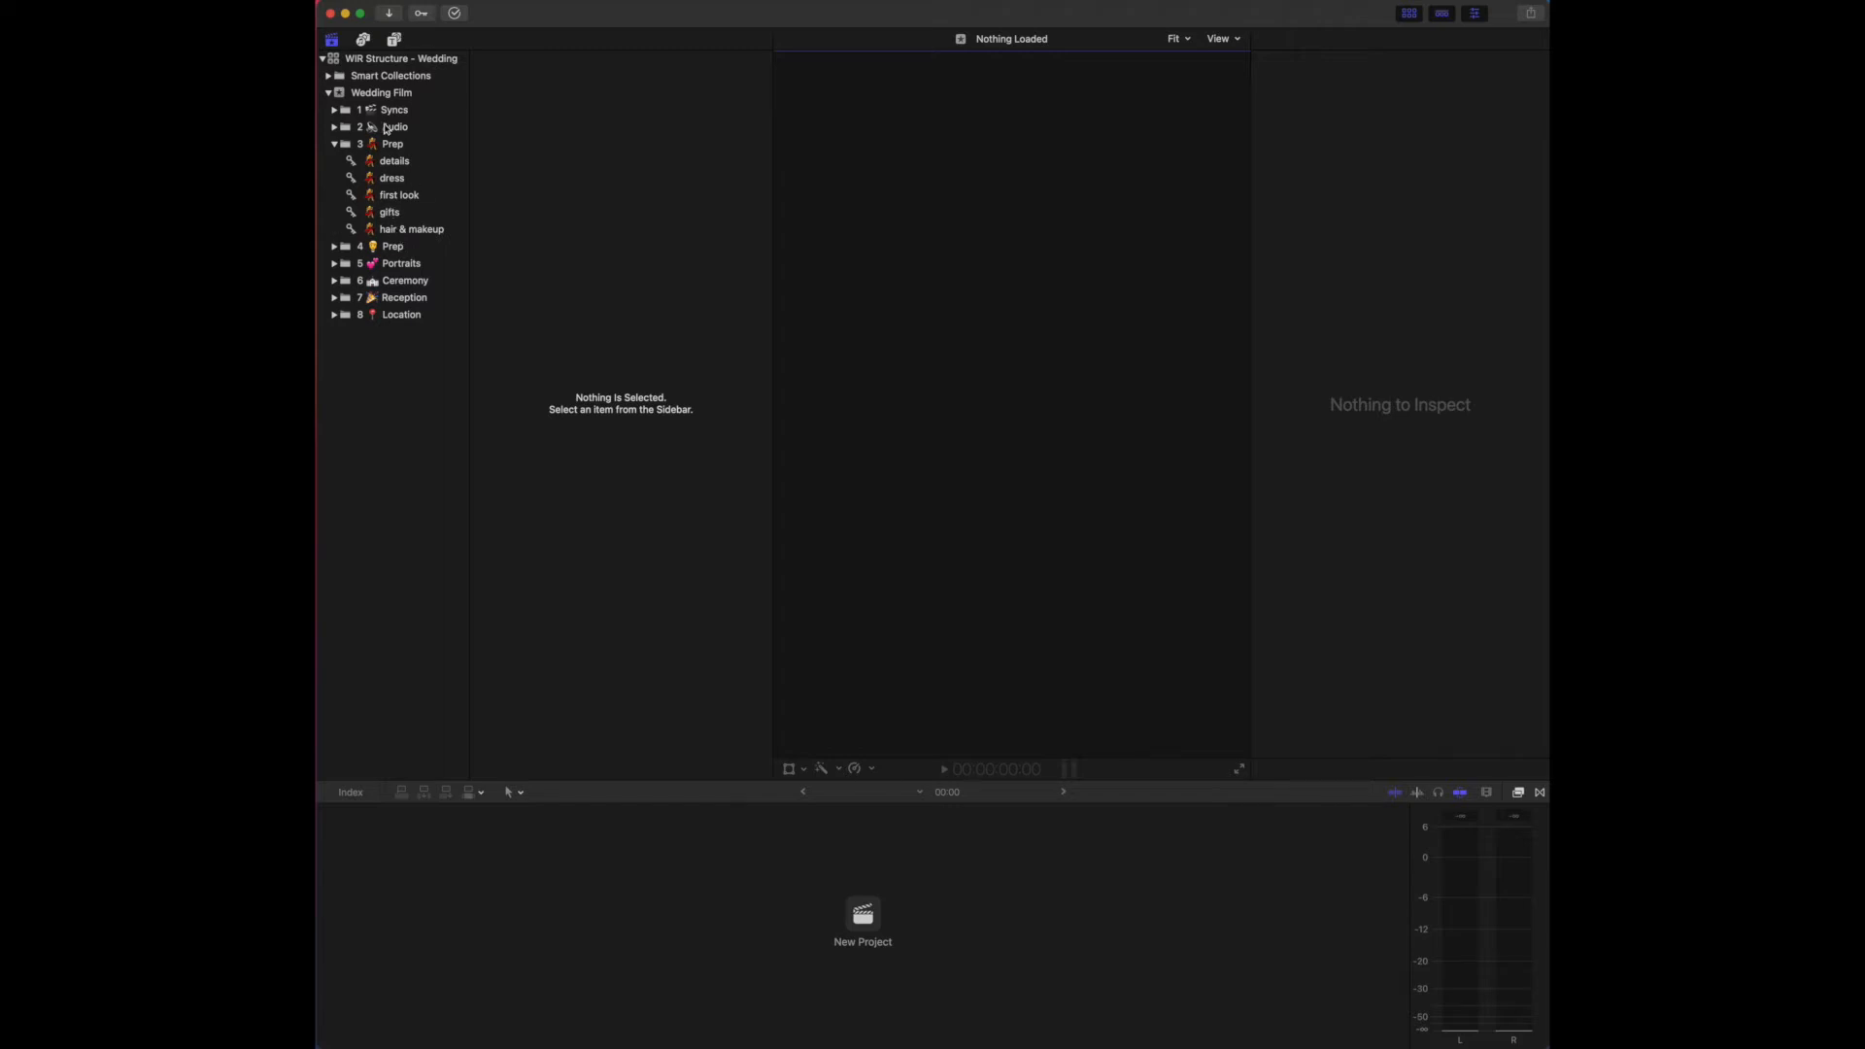
pyautogui.click(334, 145)
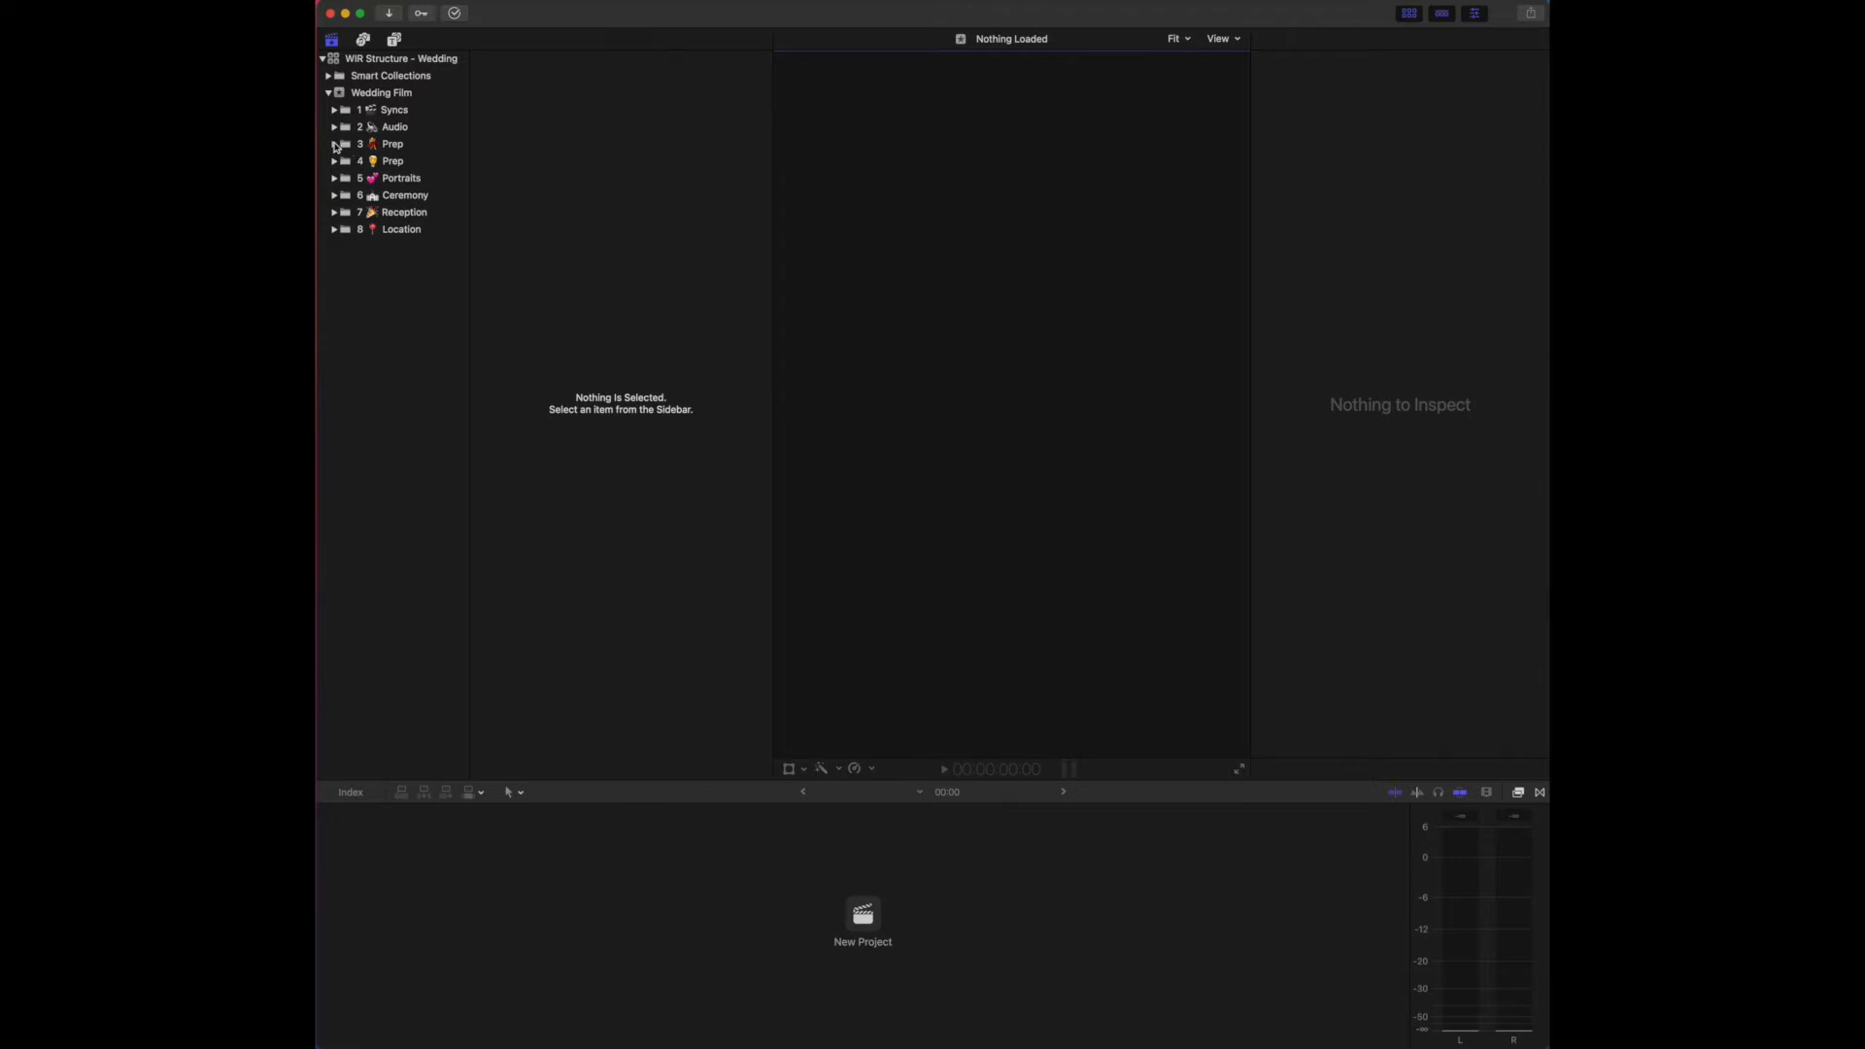
pyautogui.click(336, 147)
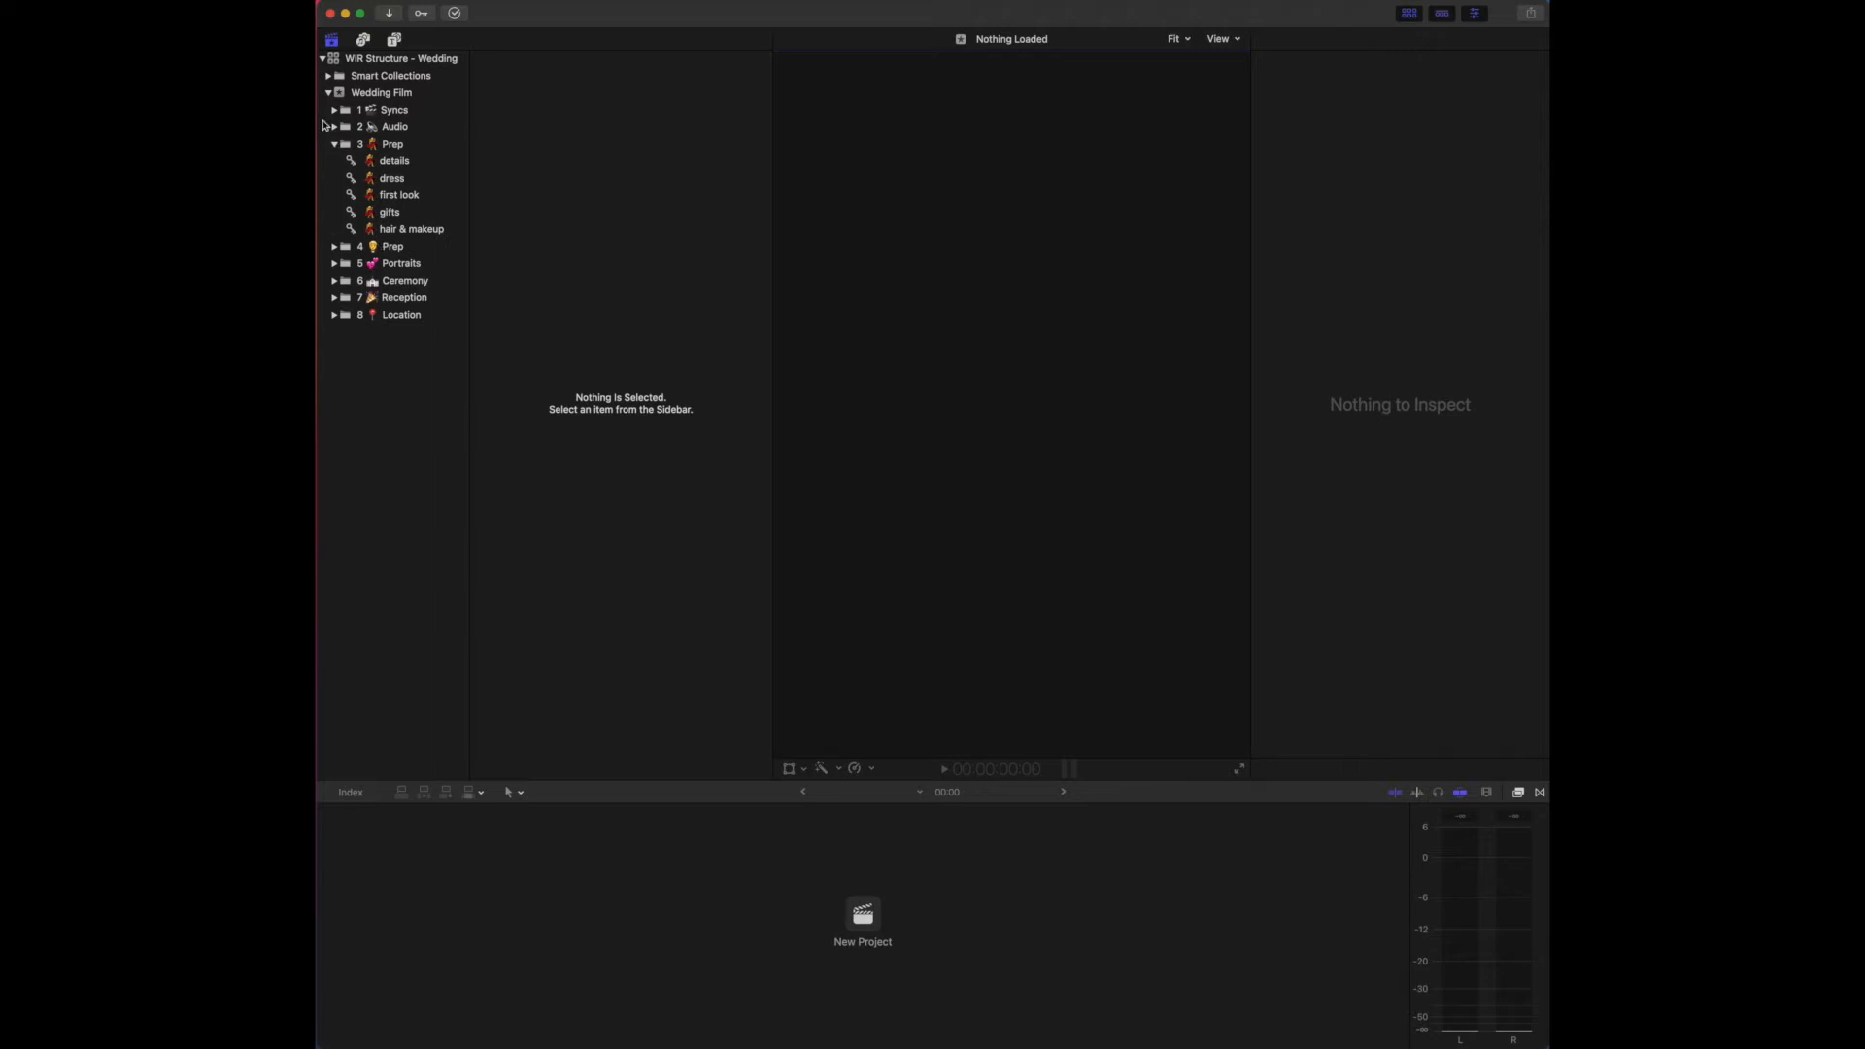
pyautogui.click(335, 146)
pyautogui.click(334, 162)
pyautogui.click(334, 163)
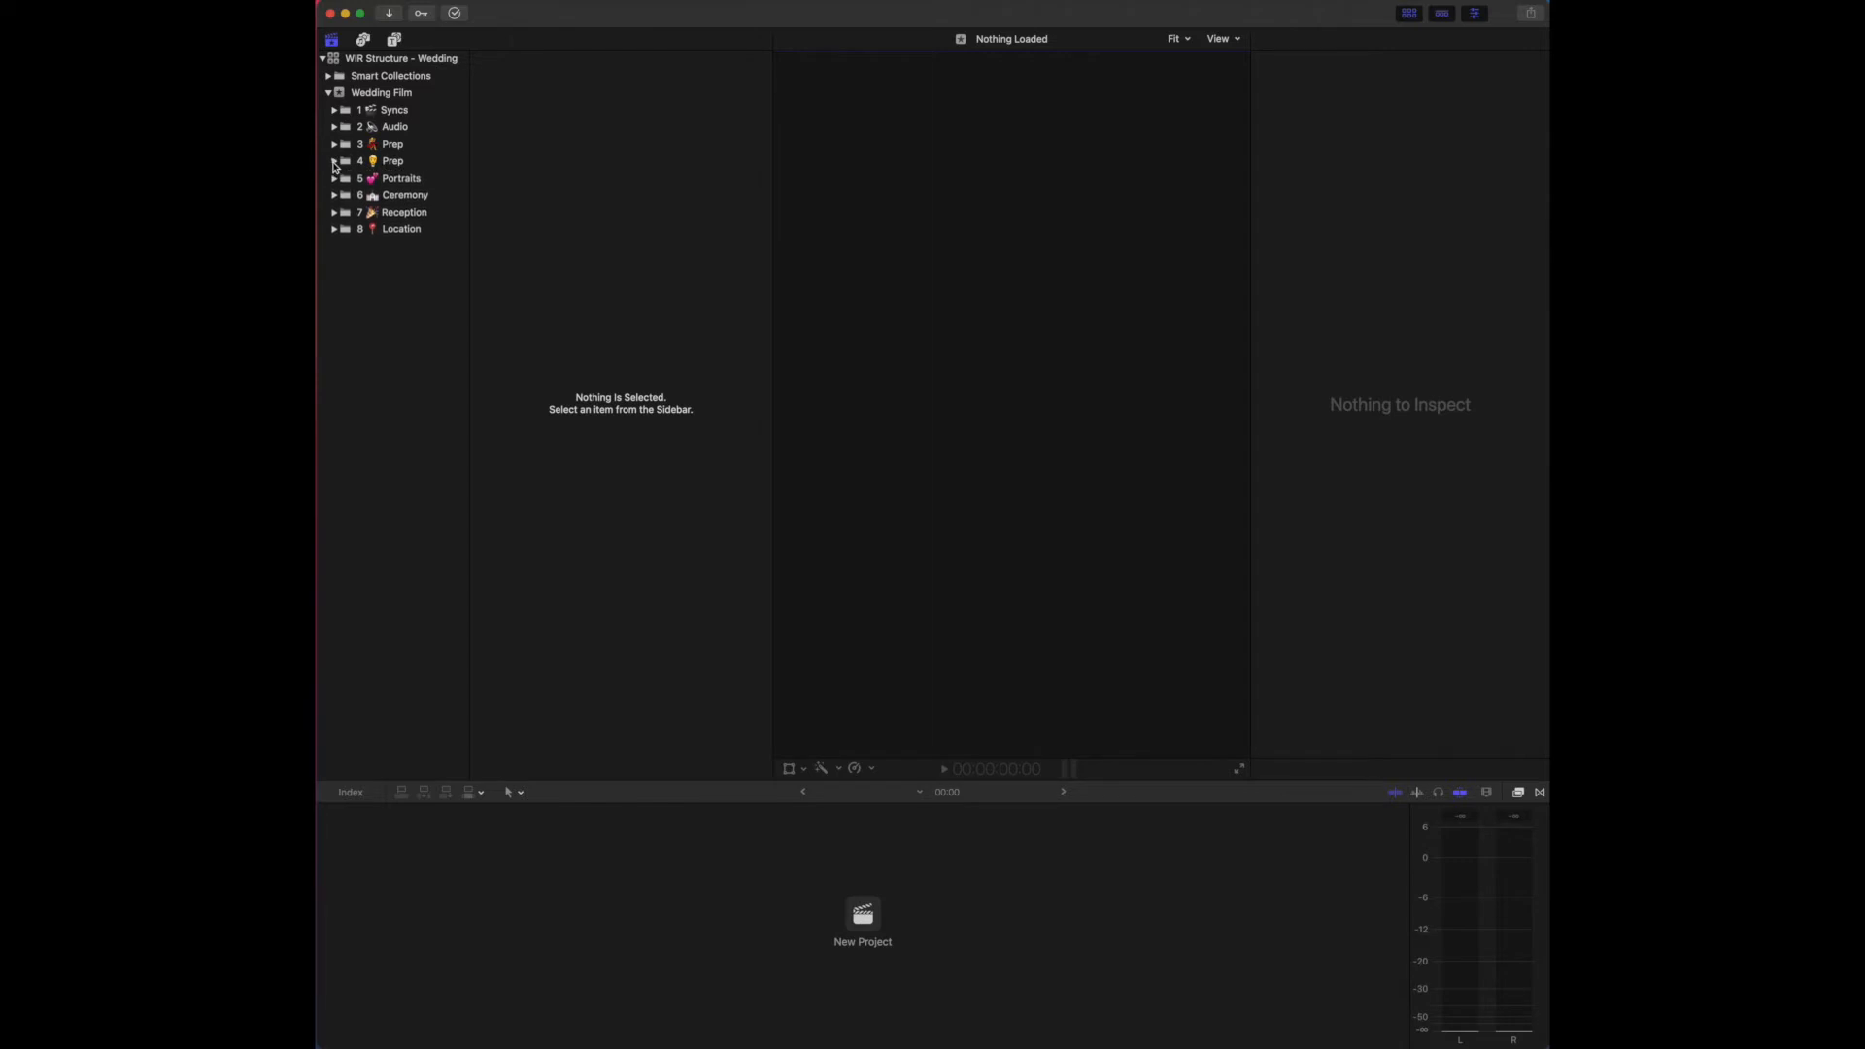
# Review the keyword collections in the 5 Portraits and 6 Ceremony folders.
pyautogui.click(334, 180)
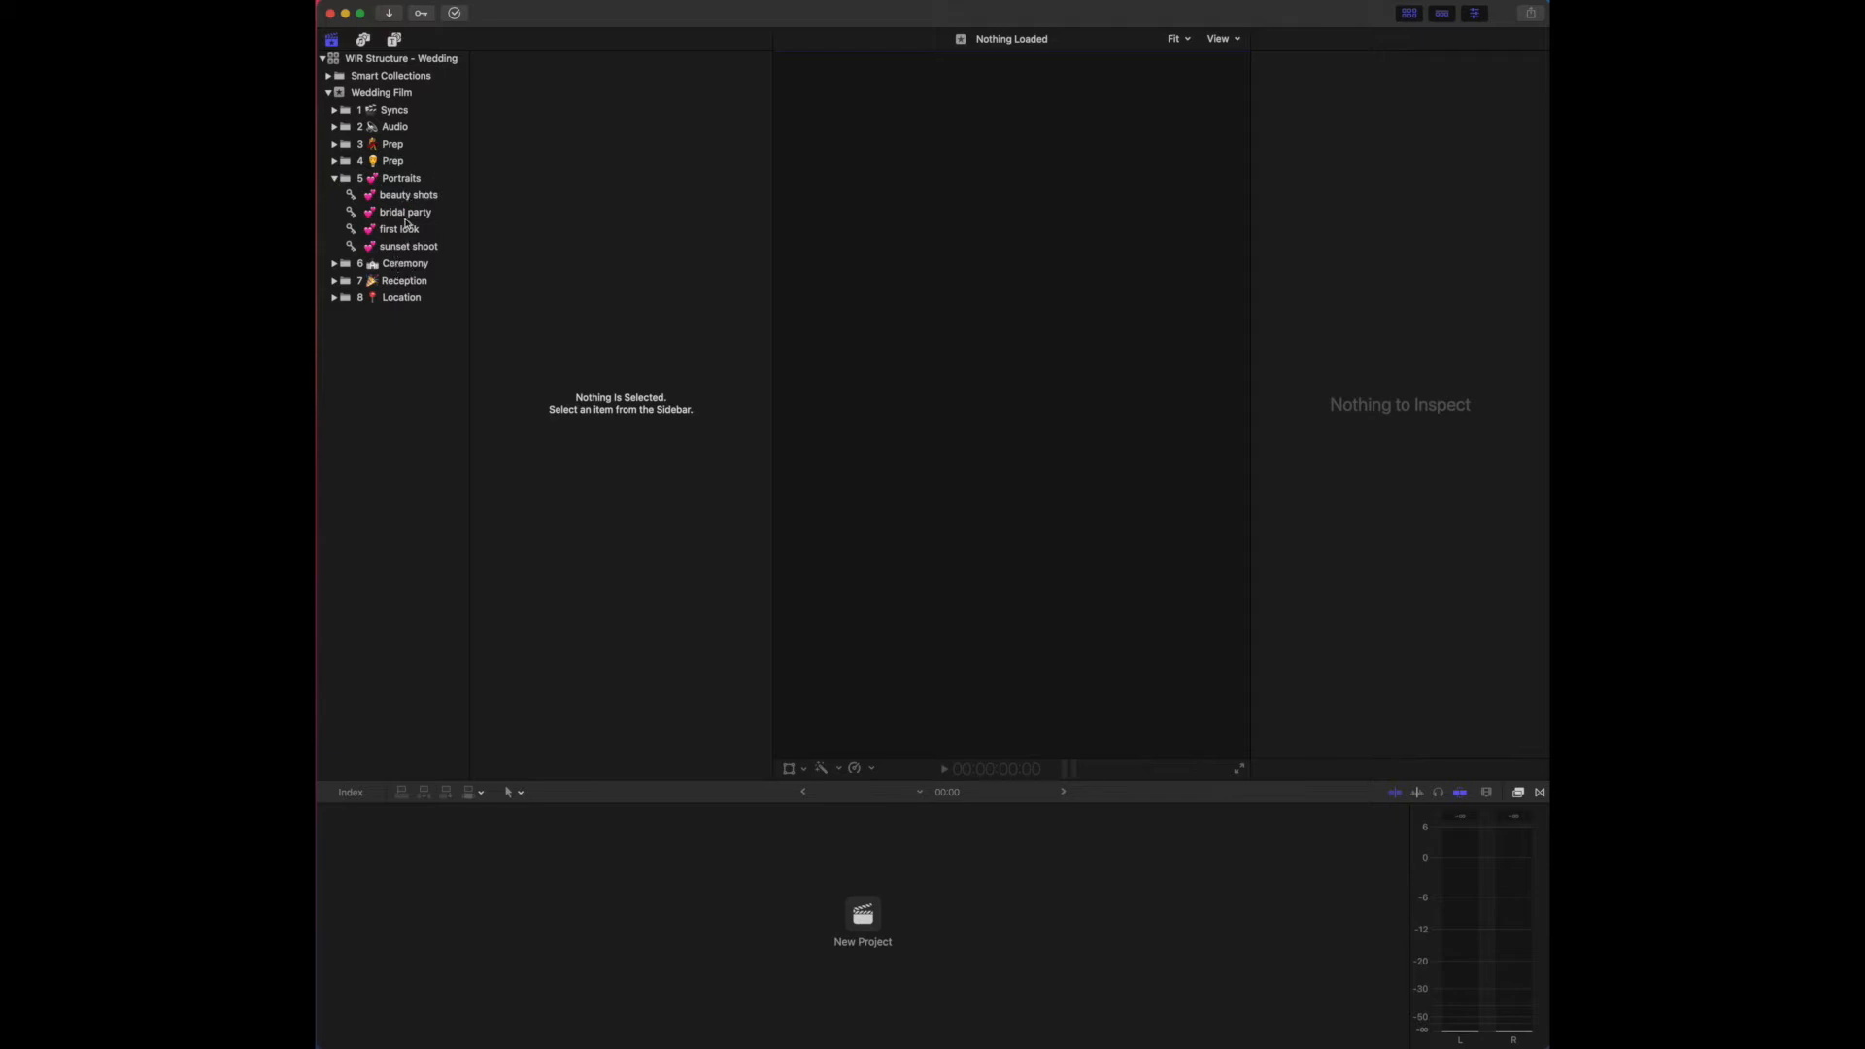
pyautogui.click(334, 178)
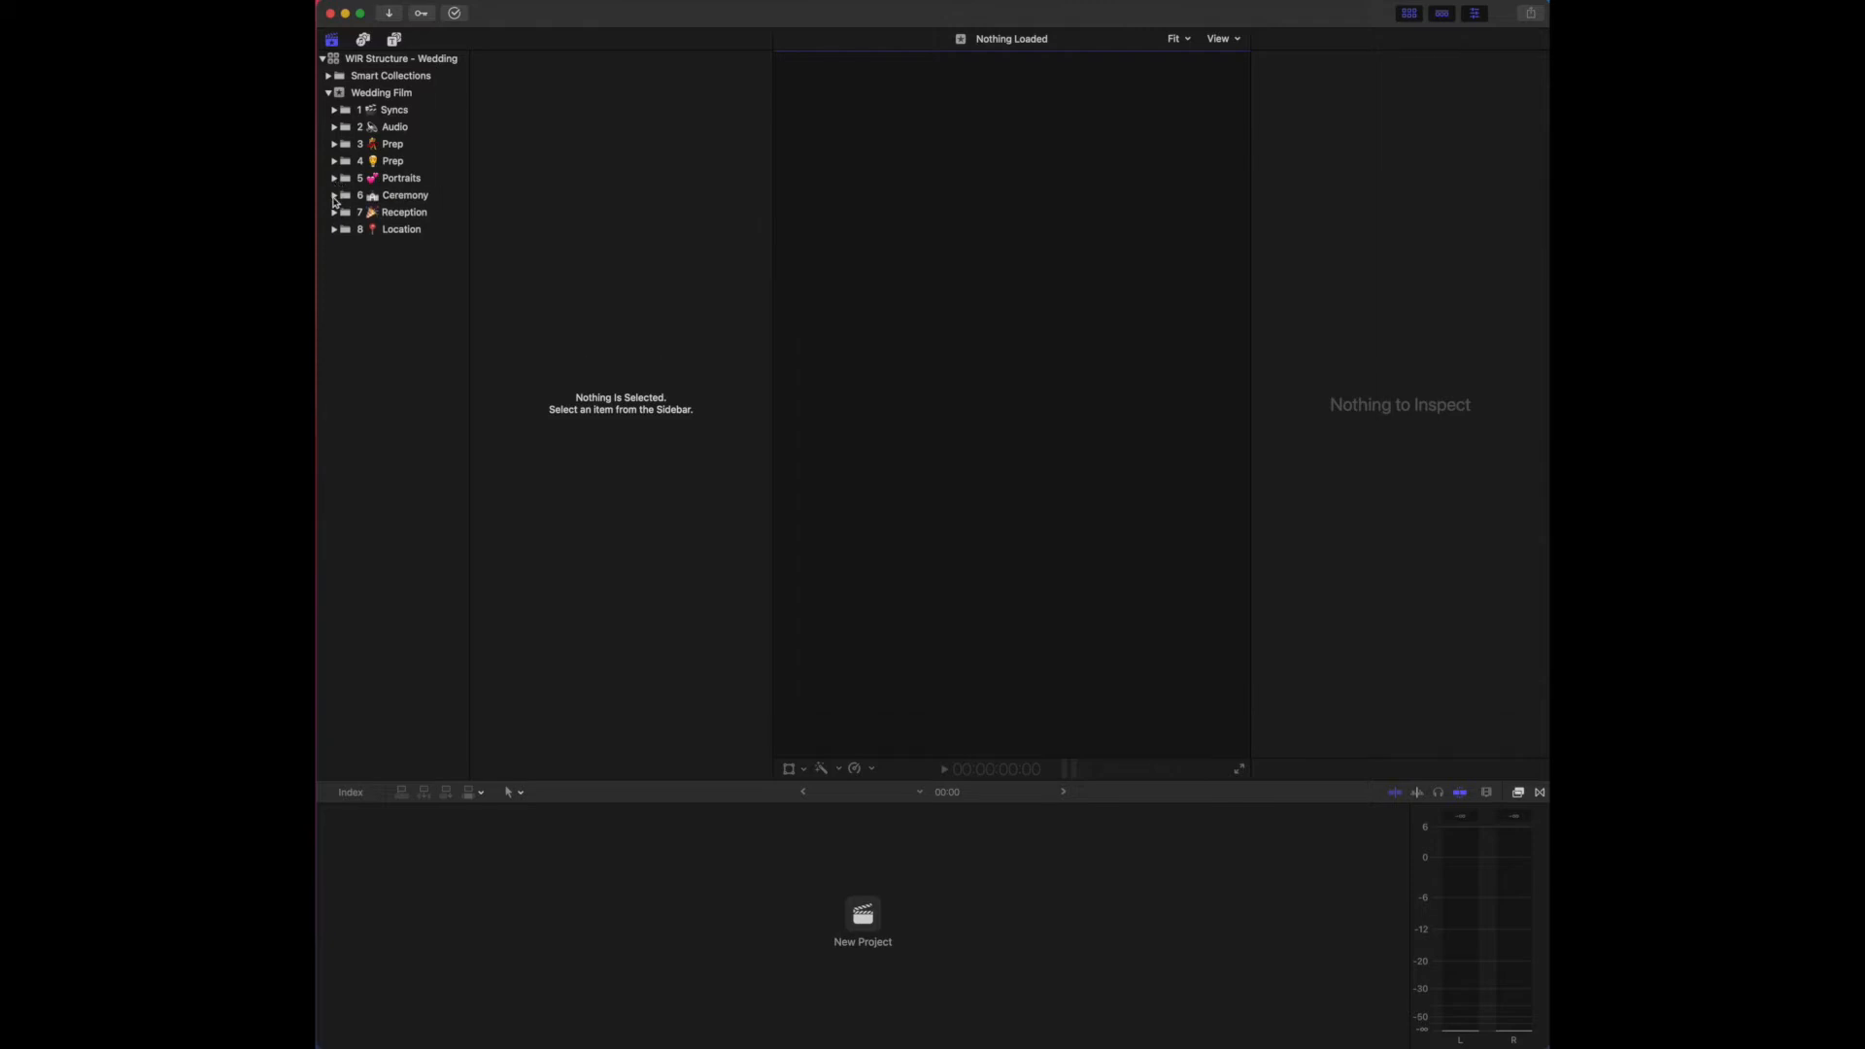
pyautogui.click(334, 197)
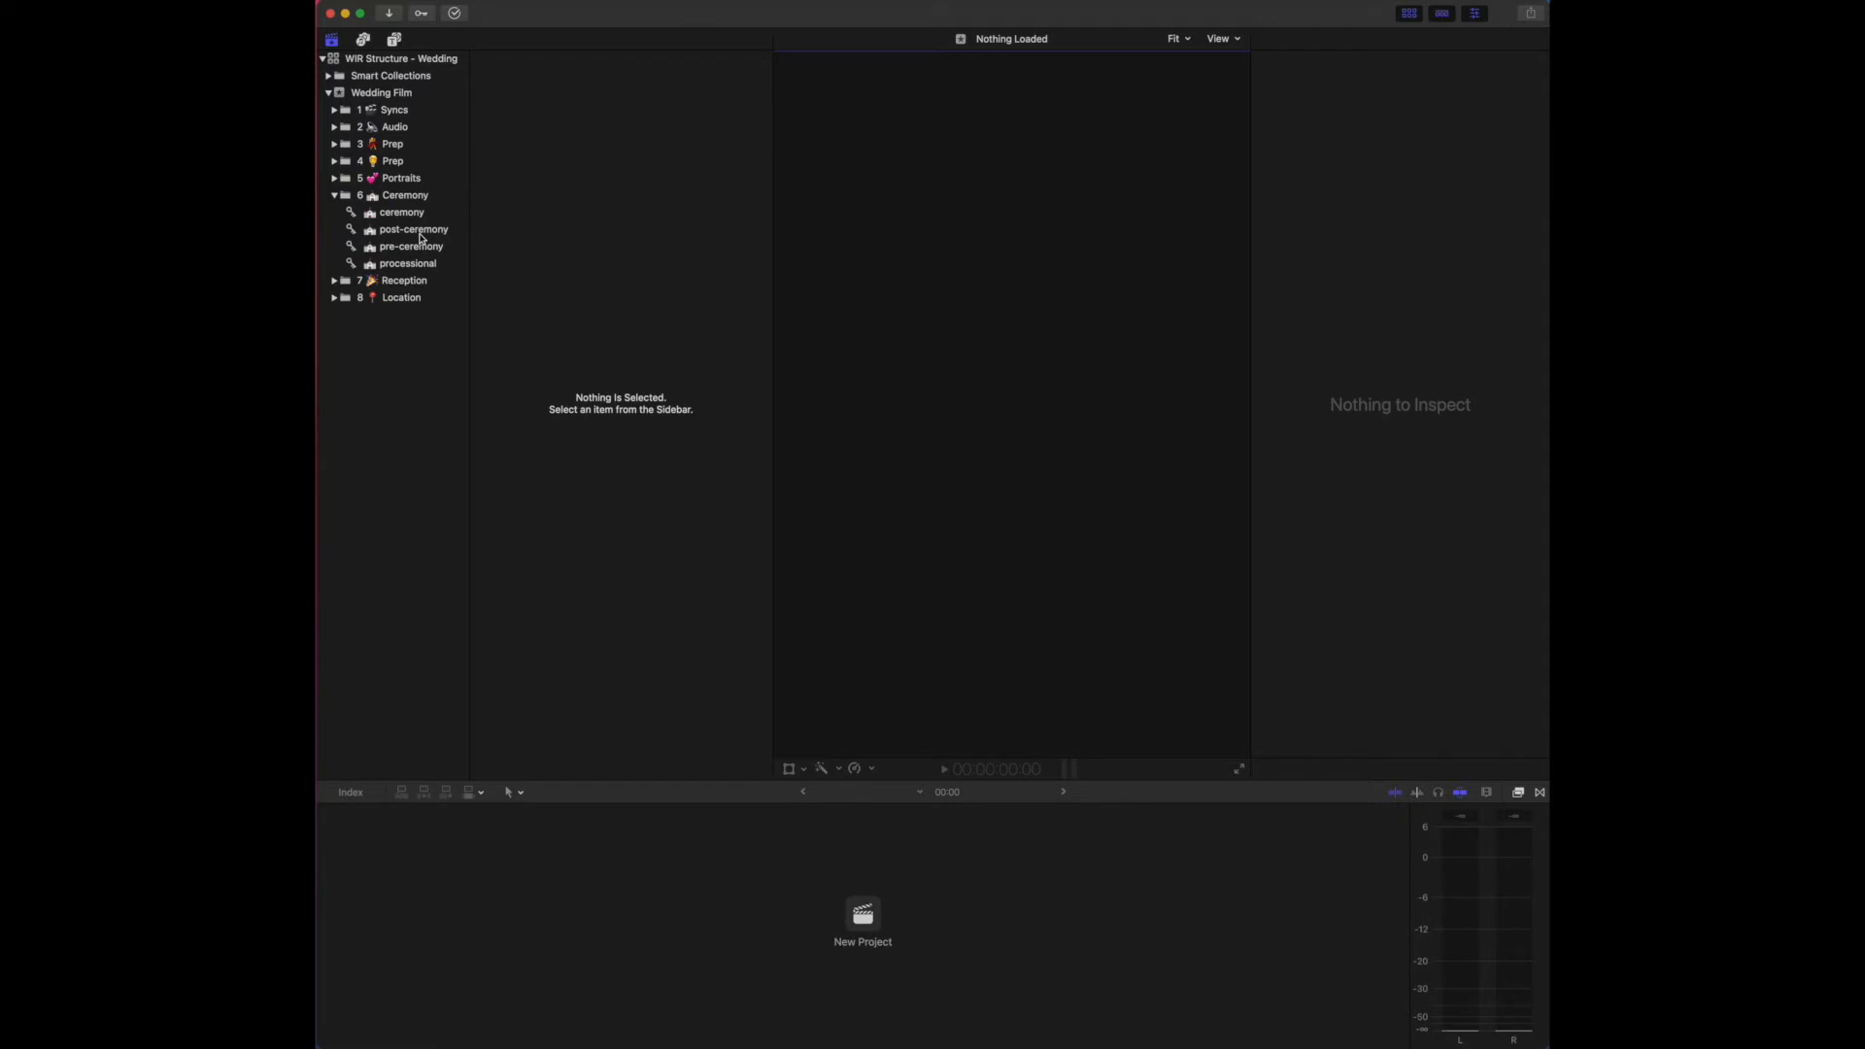
pyautogui.click(335, 198)
pyautogui.click(335, 198)
pyautogui.click(335, 197)
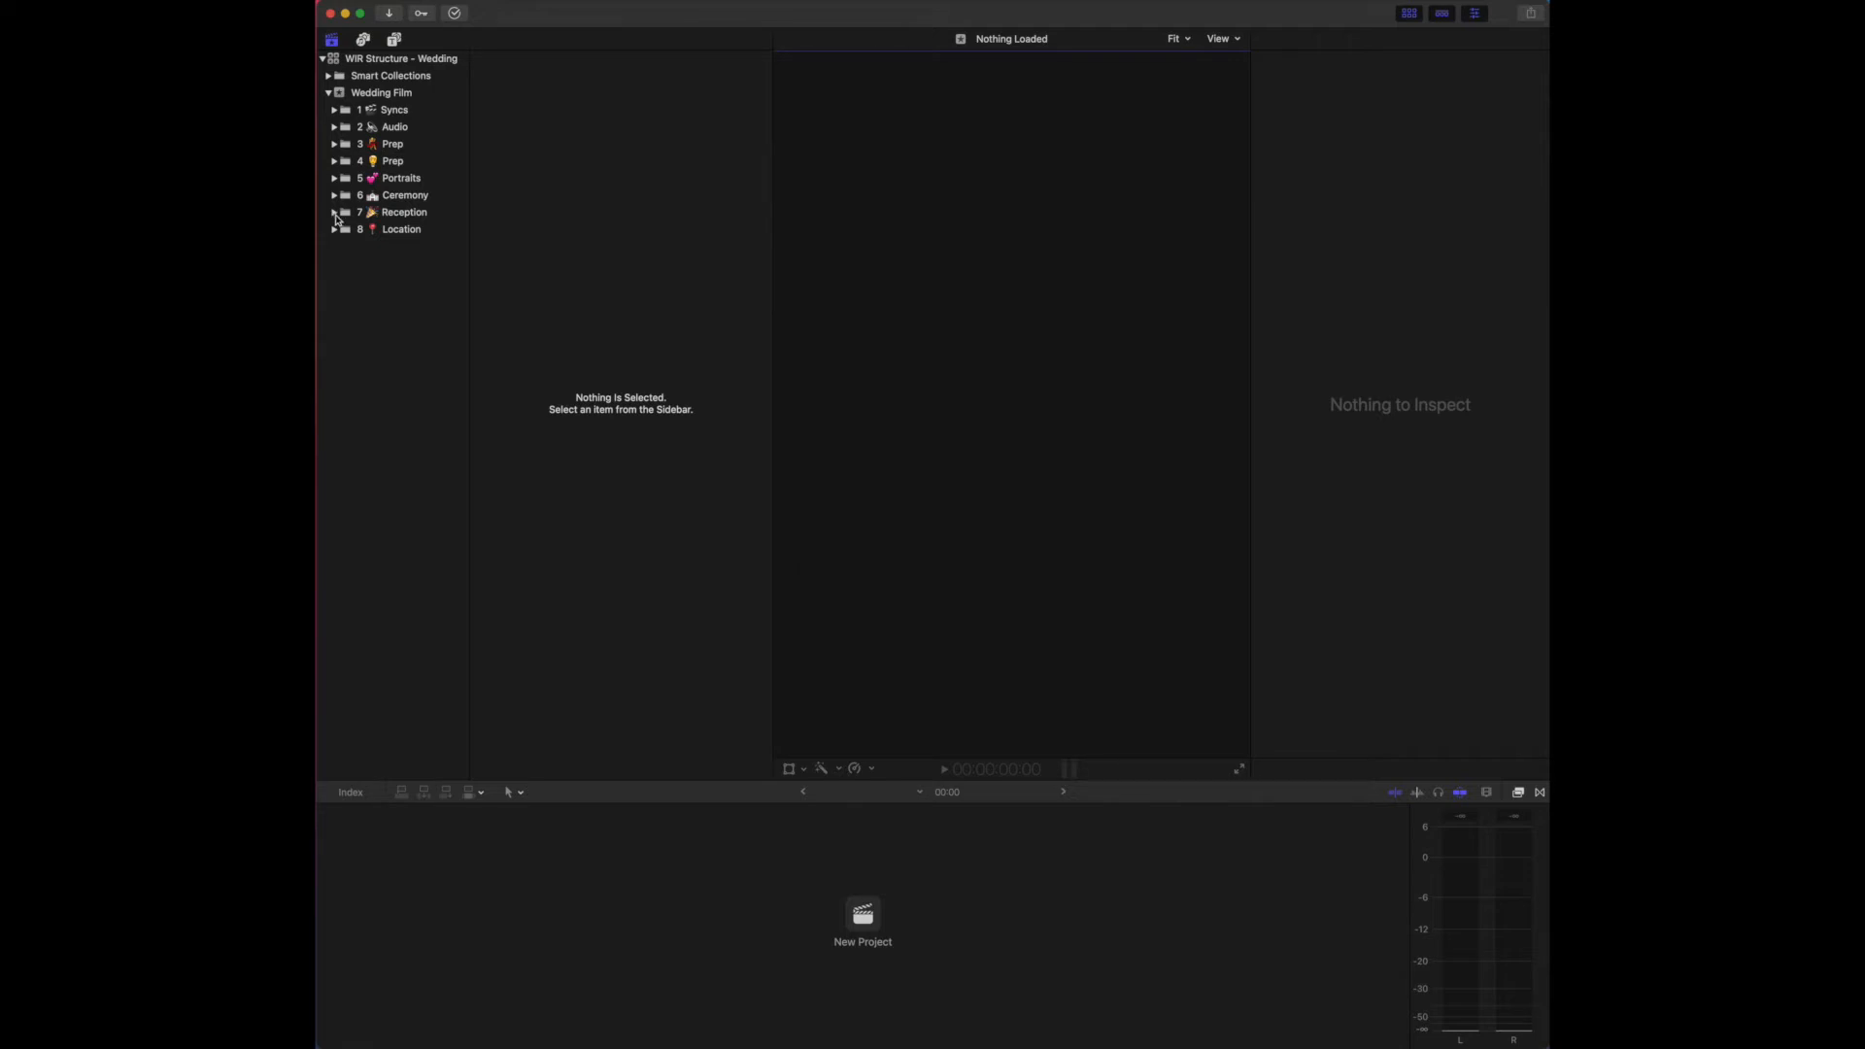
# Review the keyword collections in the 7 Reception and 8 Location folders, checking the options available for Location's pre-ceremony collection.
pyautogui.click(335, 216)
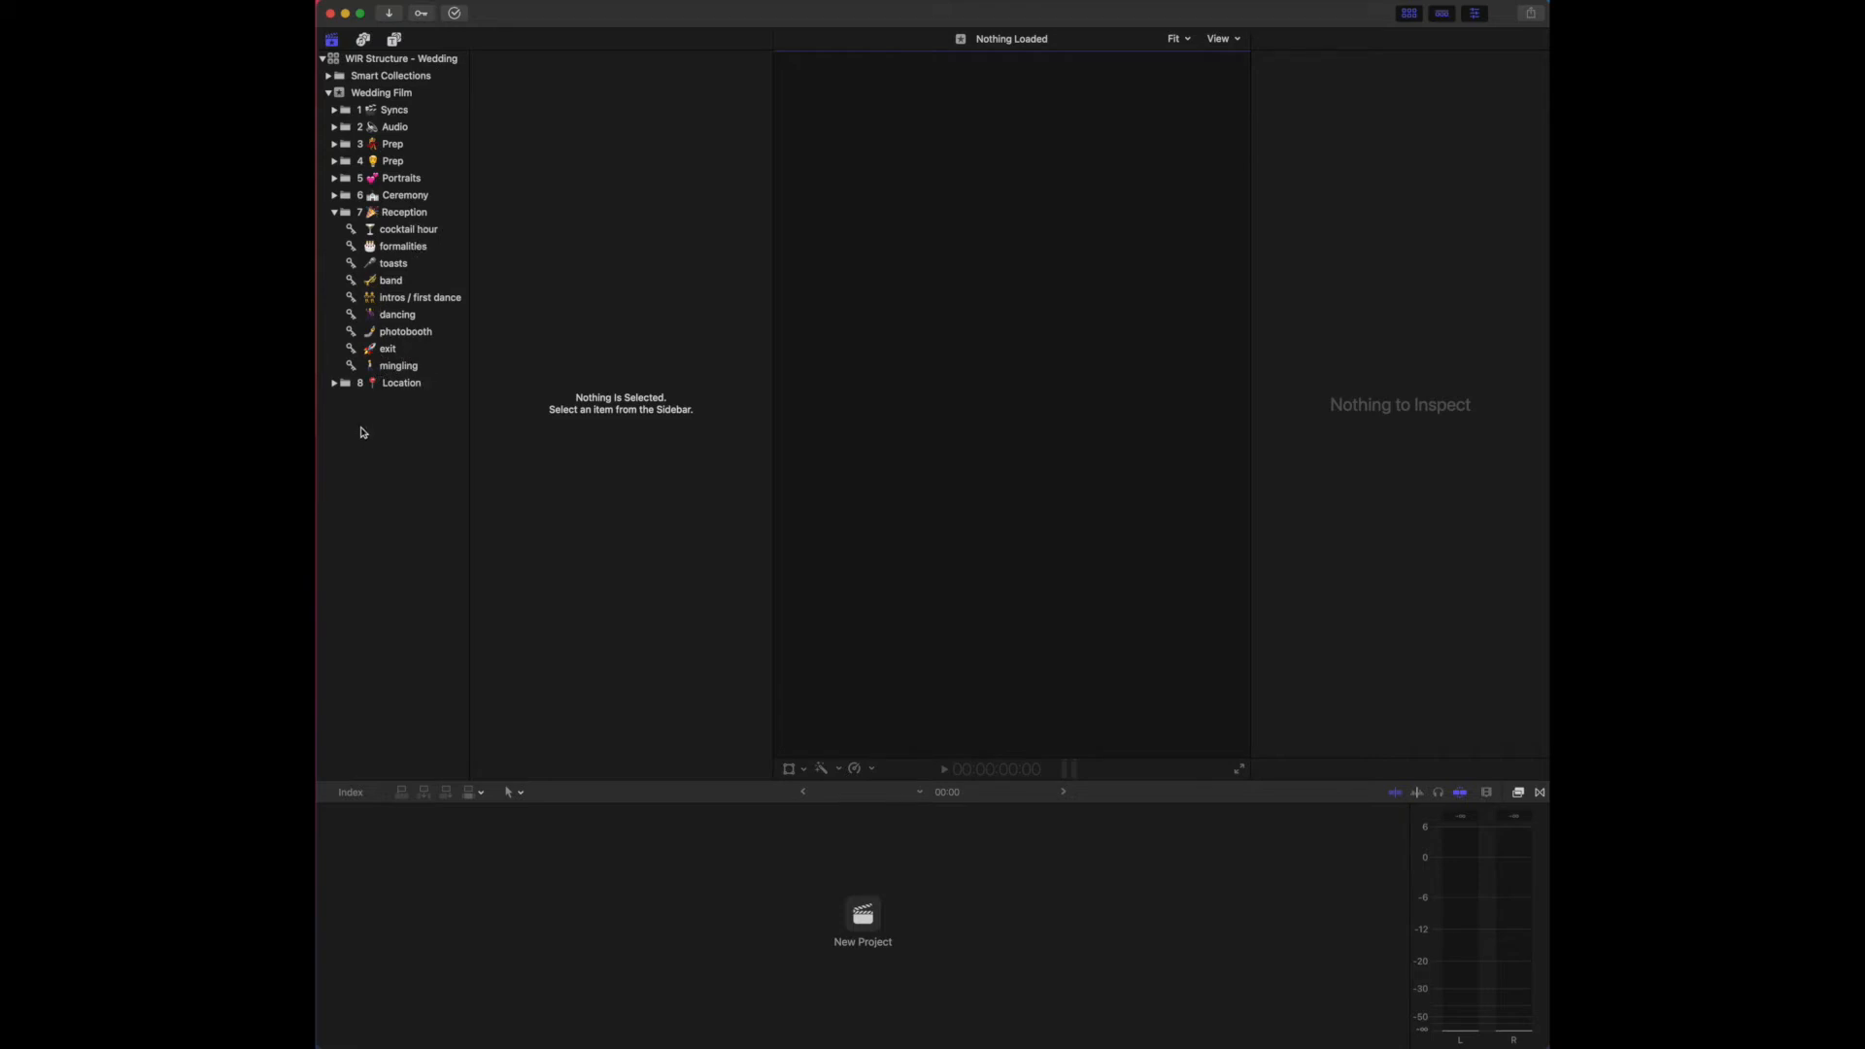
pyautogui.click(335, 214)
pyautogui.click(334, 230)
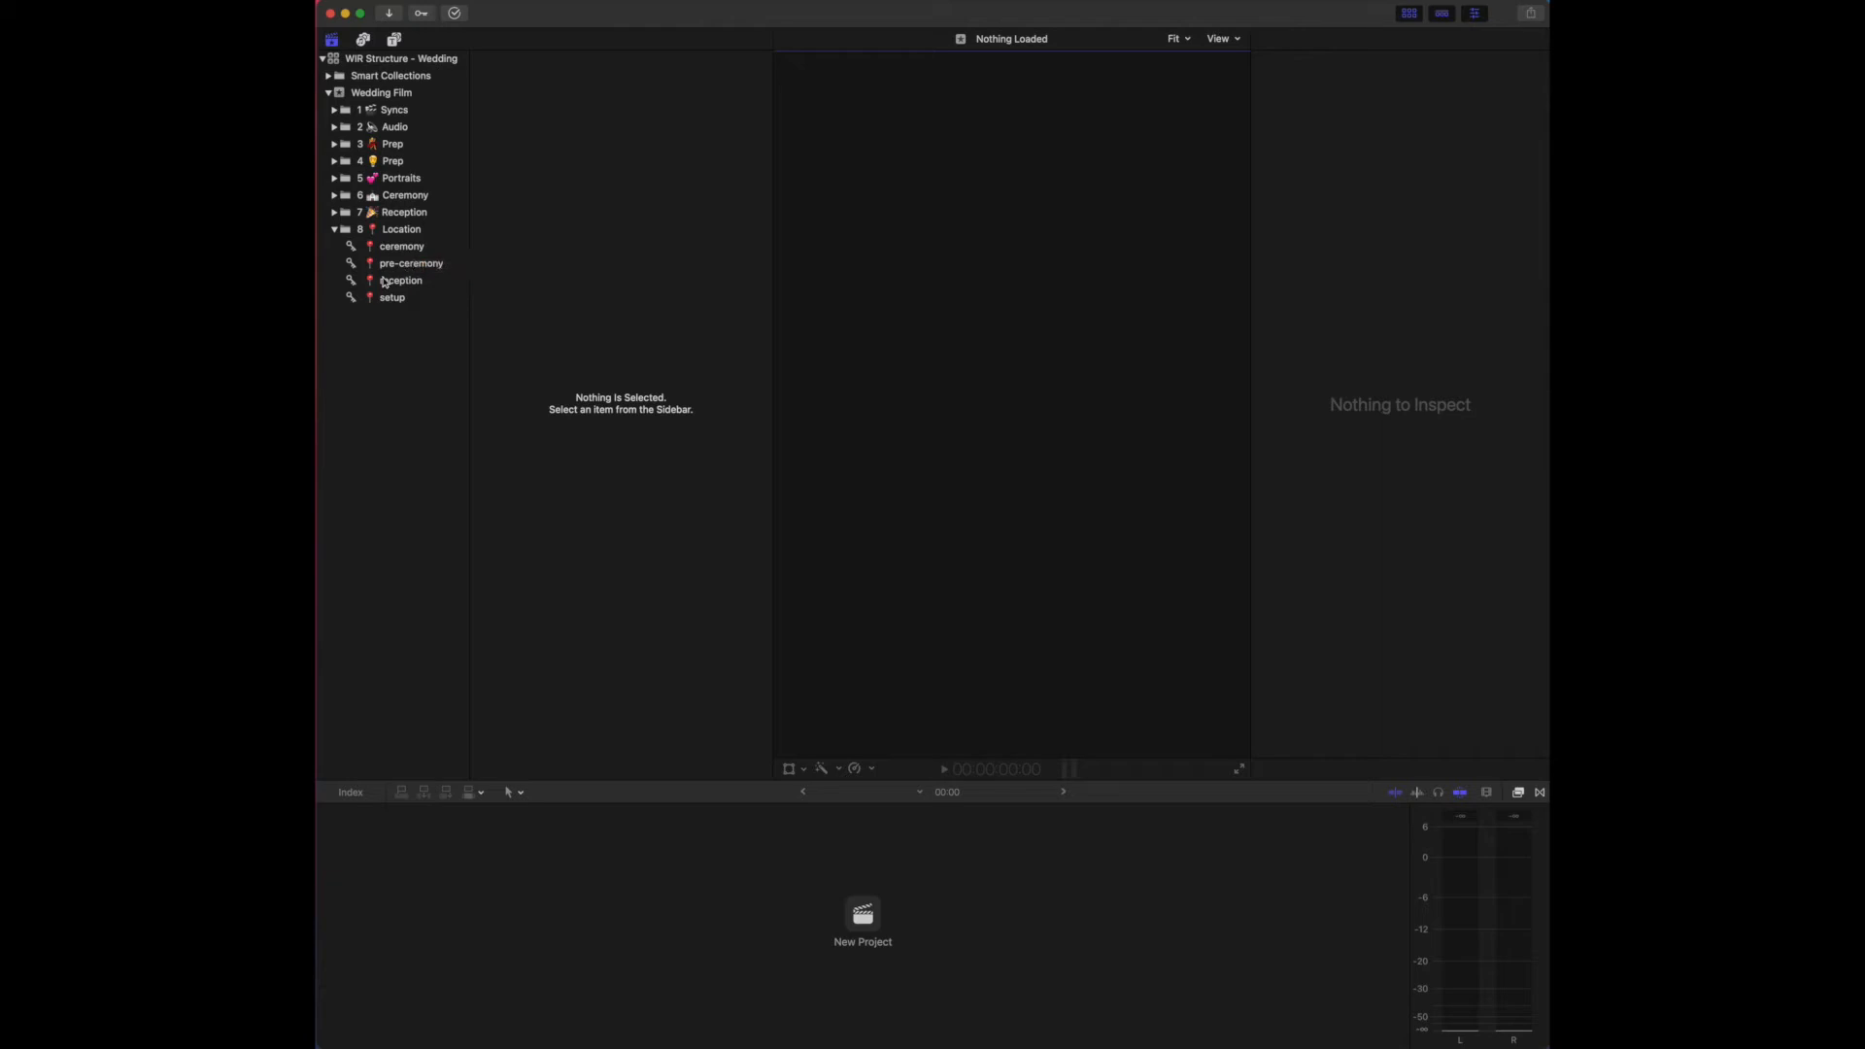
pyautogui.rightClick(424, 266)
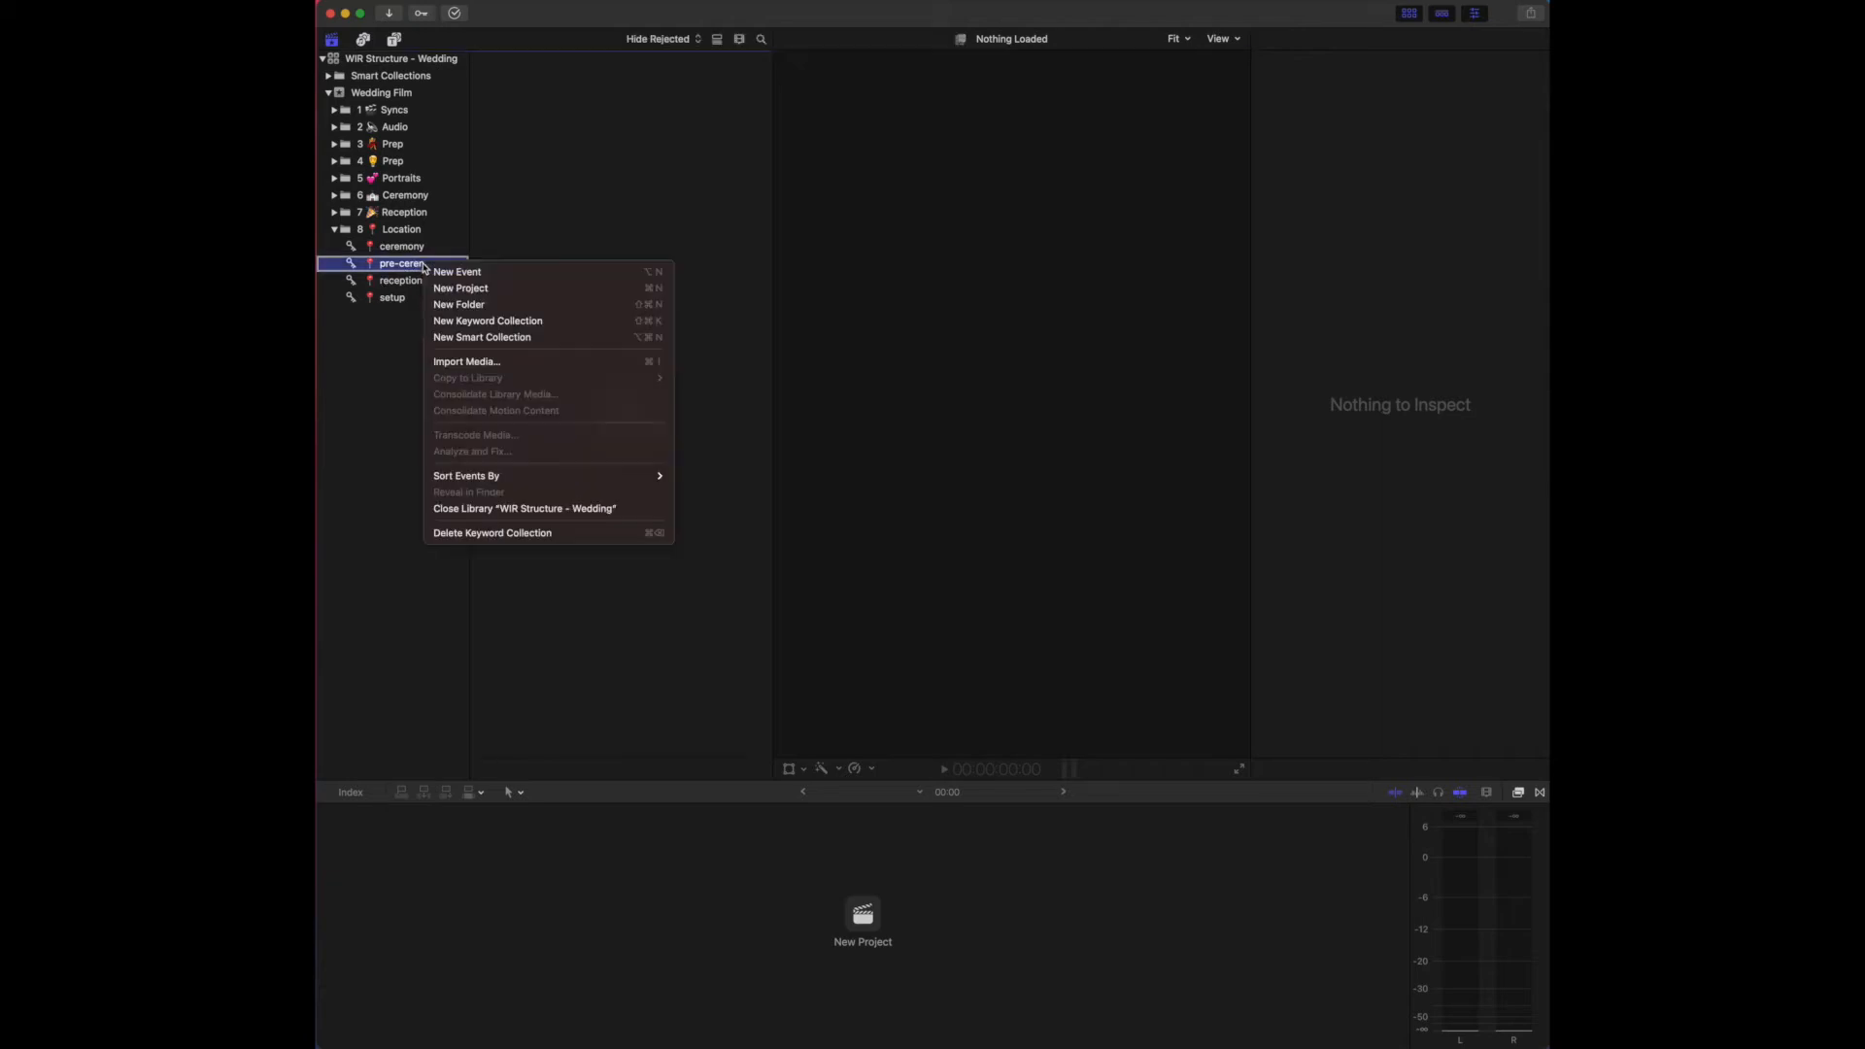
pyautogui.click(399, 386)
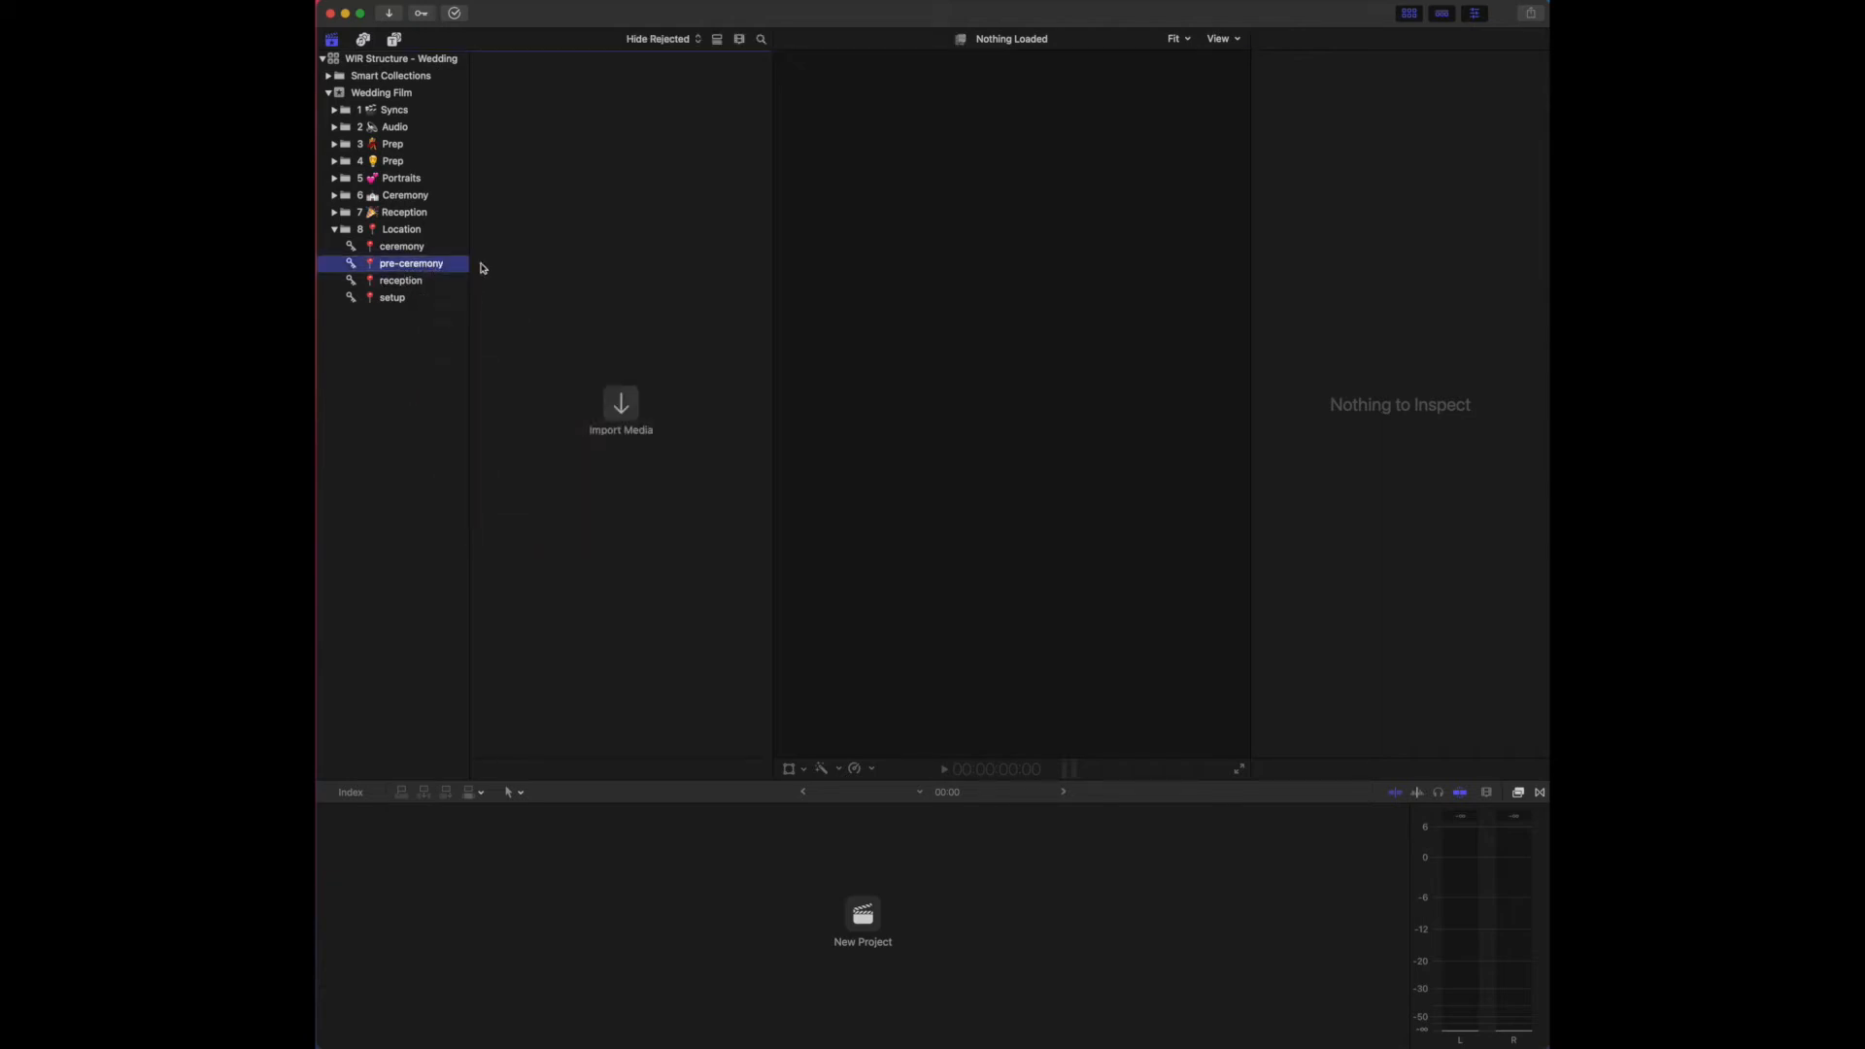
pyautogui.click(391, 235)
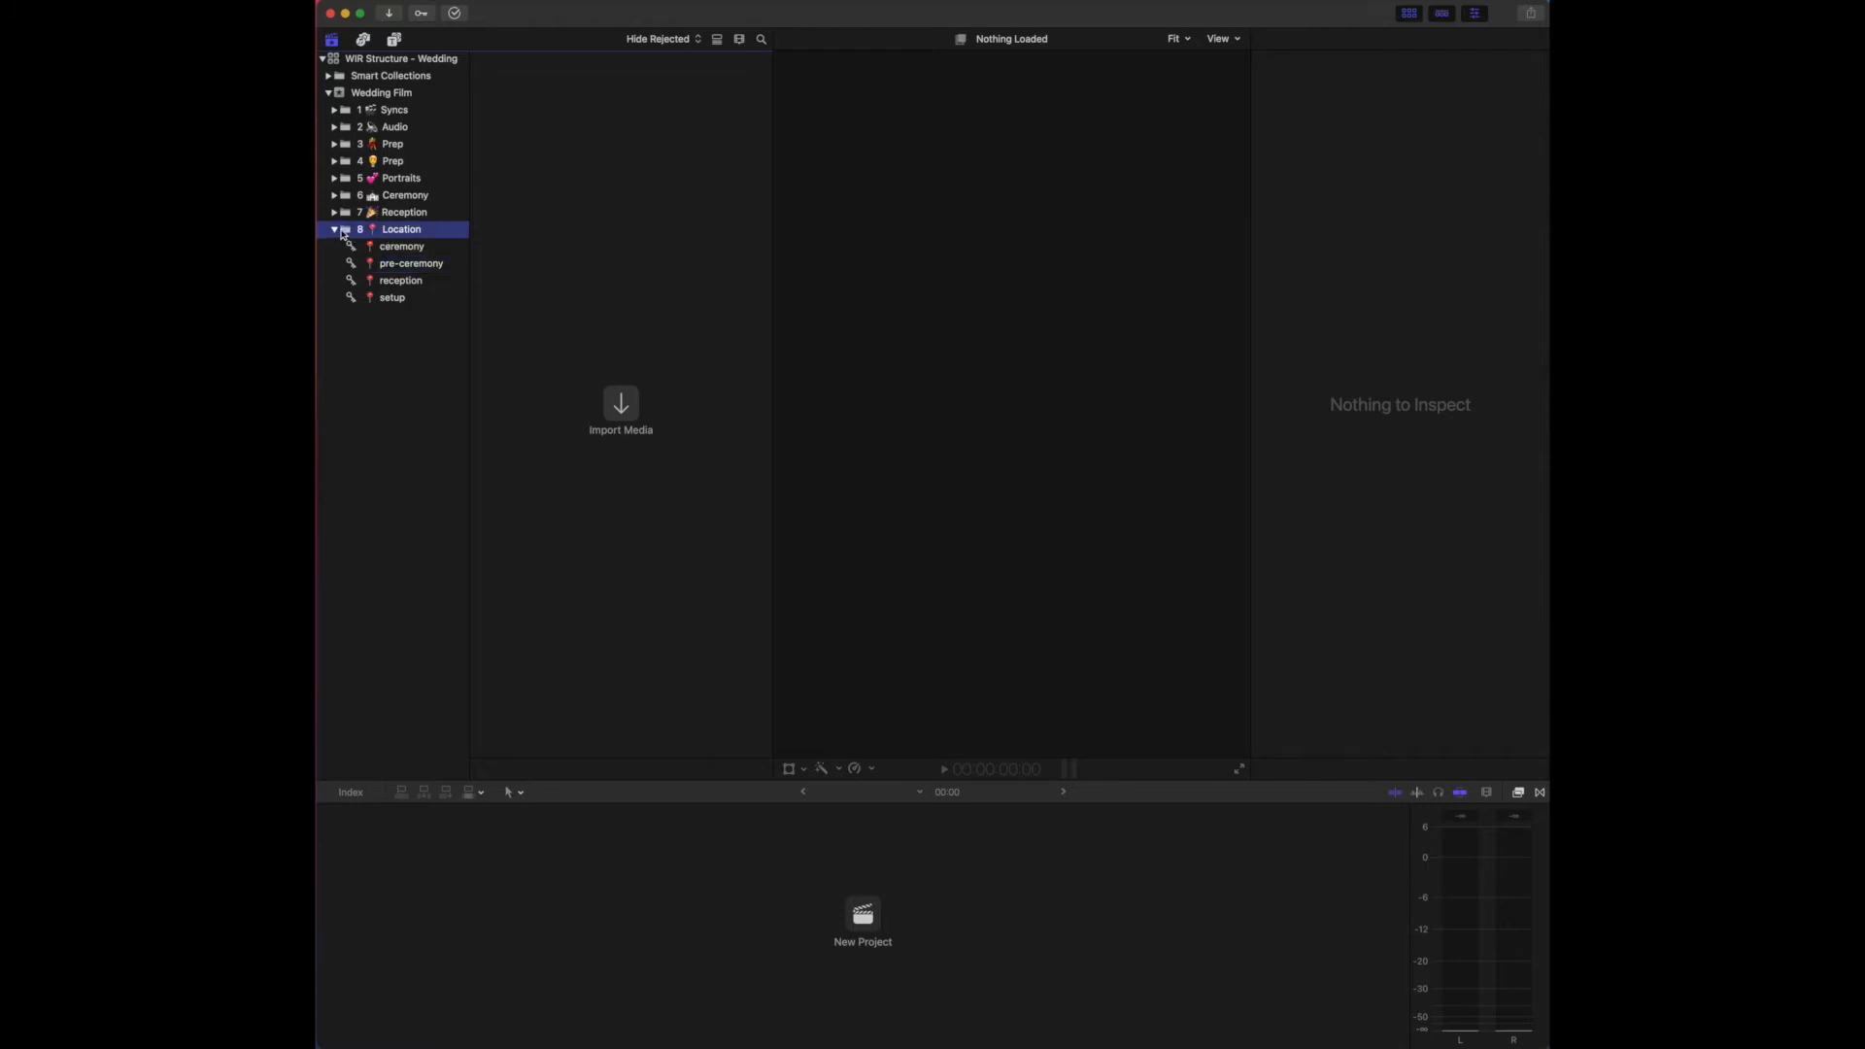
pyautogui.click(334, 231)
# Rename the library with the wedding date 06.25.2021 followed by the couple's first names.
pyautogui.click(417, 62)
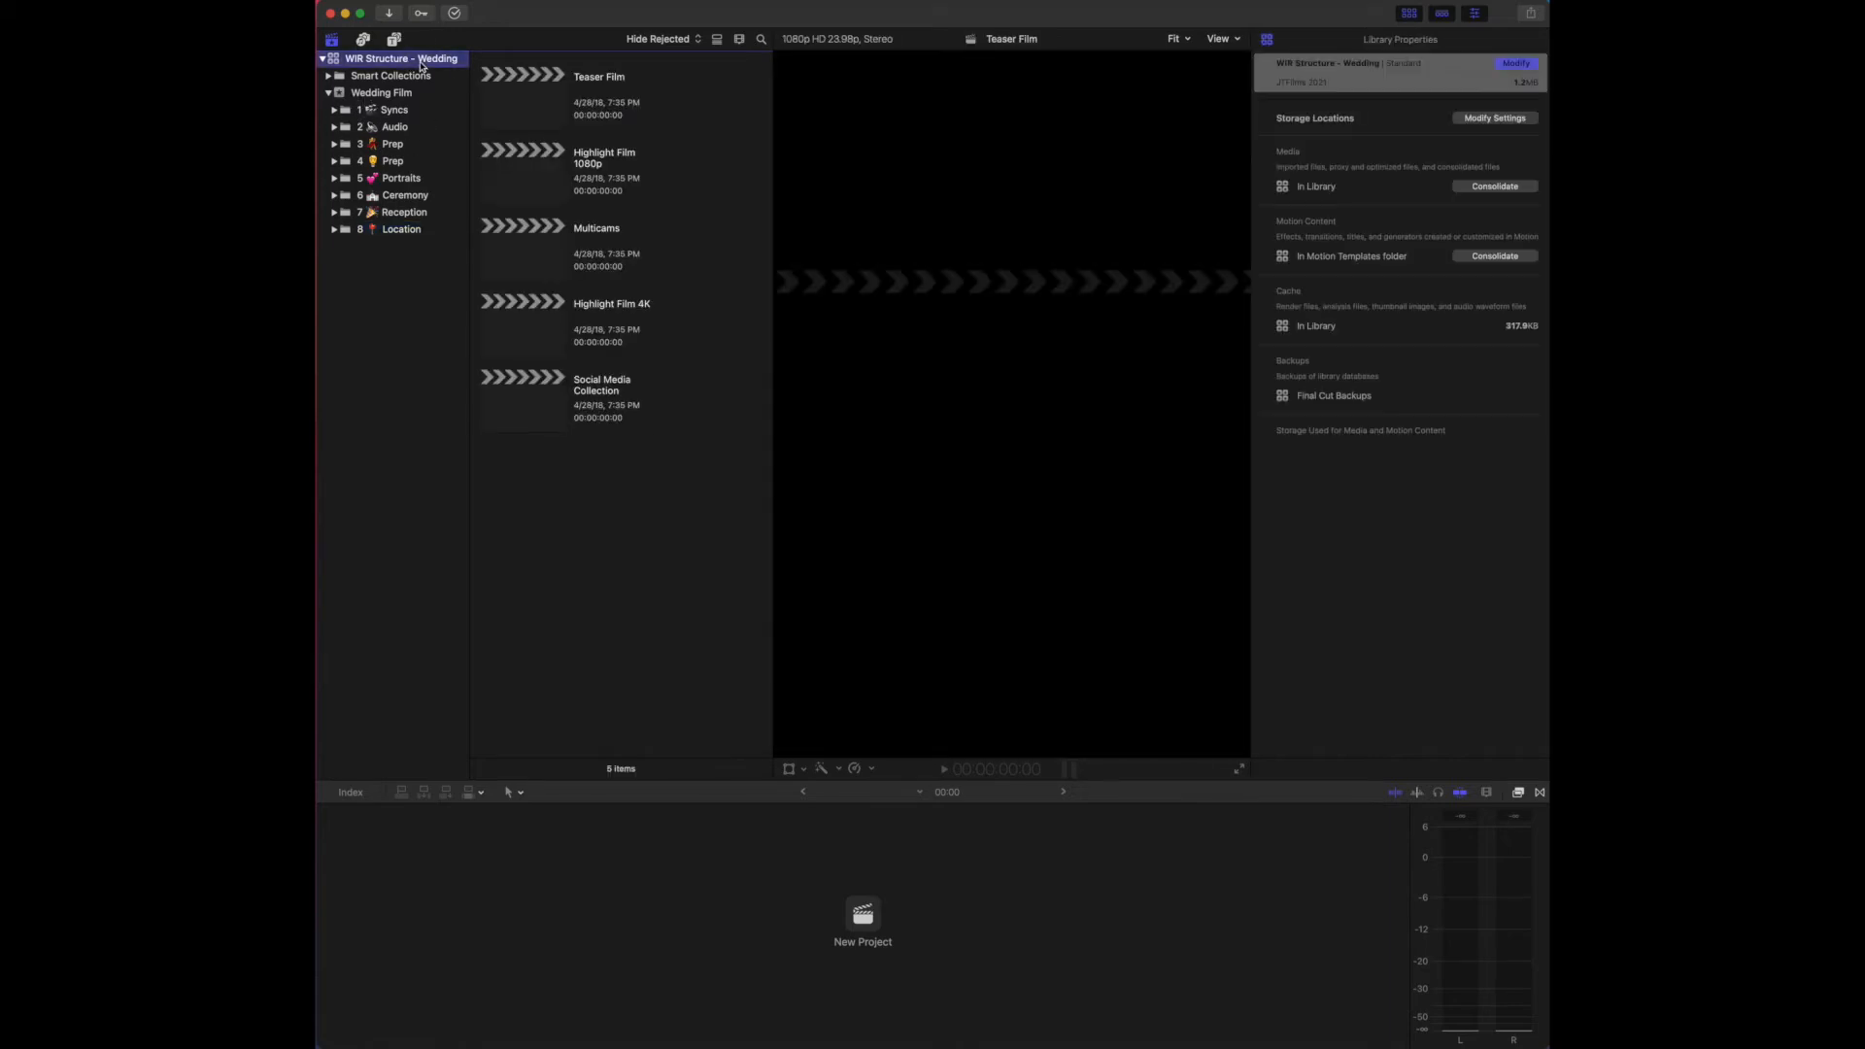
pyautogui.write('06.25.2021 Addrianna + Ian')
pyautogui.press('Return')
# Open the wedding library's storage location settings and bring up the folder chooser for Media.
pyautogui.click(392, 94)
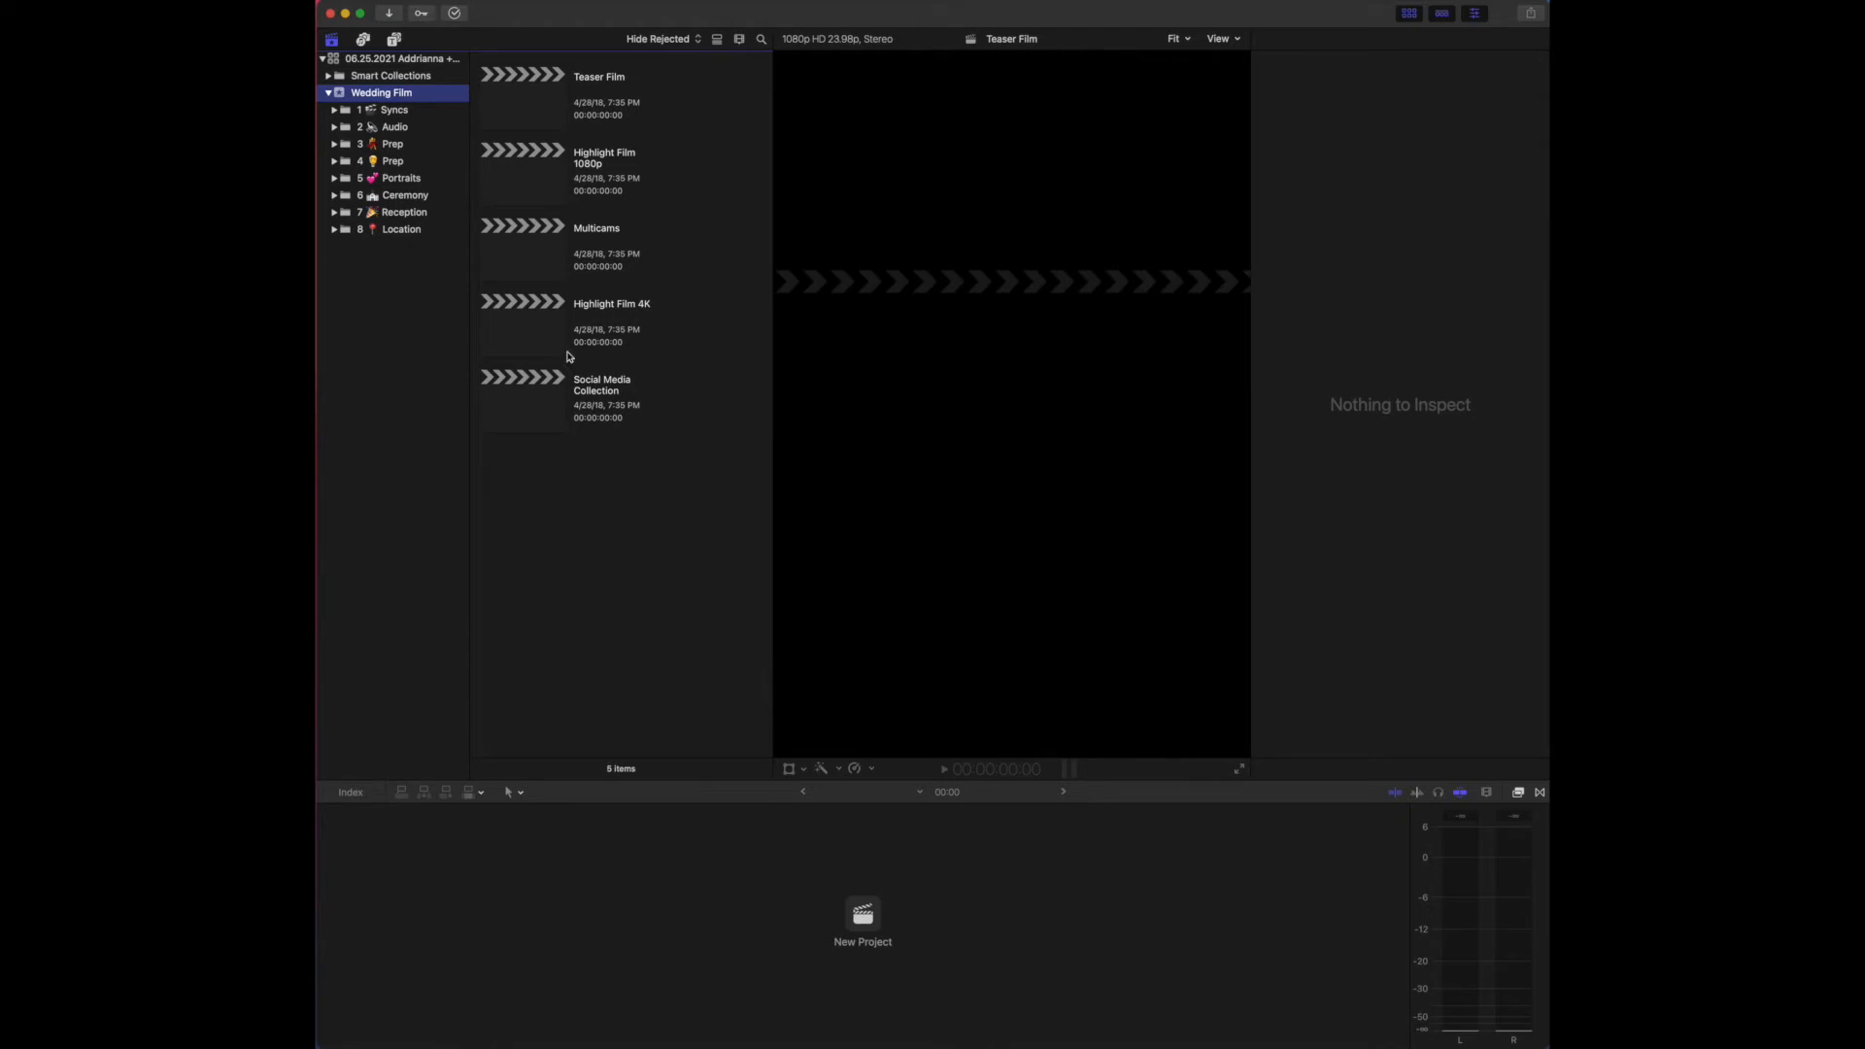
pyautogui.click(405, 64)
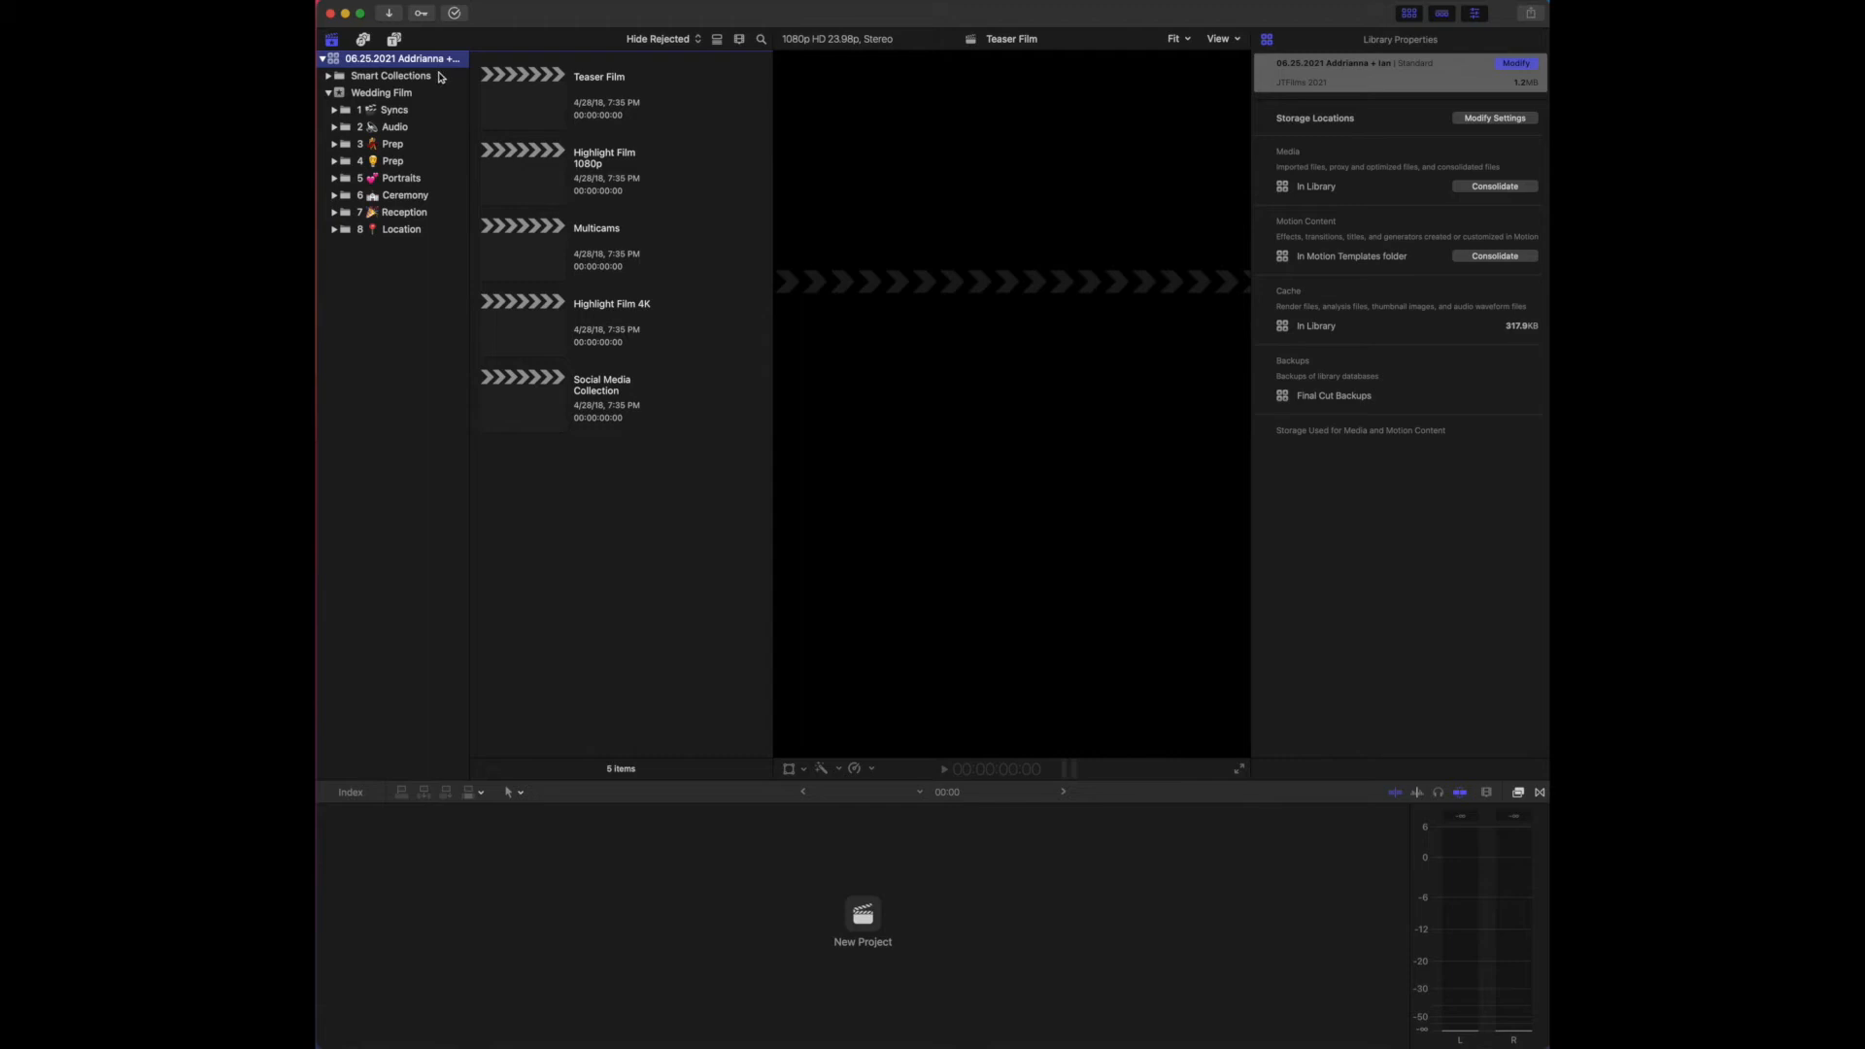
pyautogui.click(1493, 120)
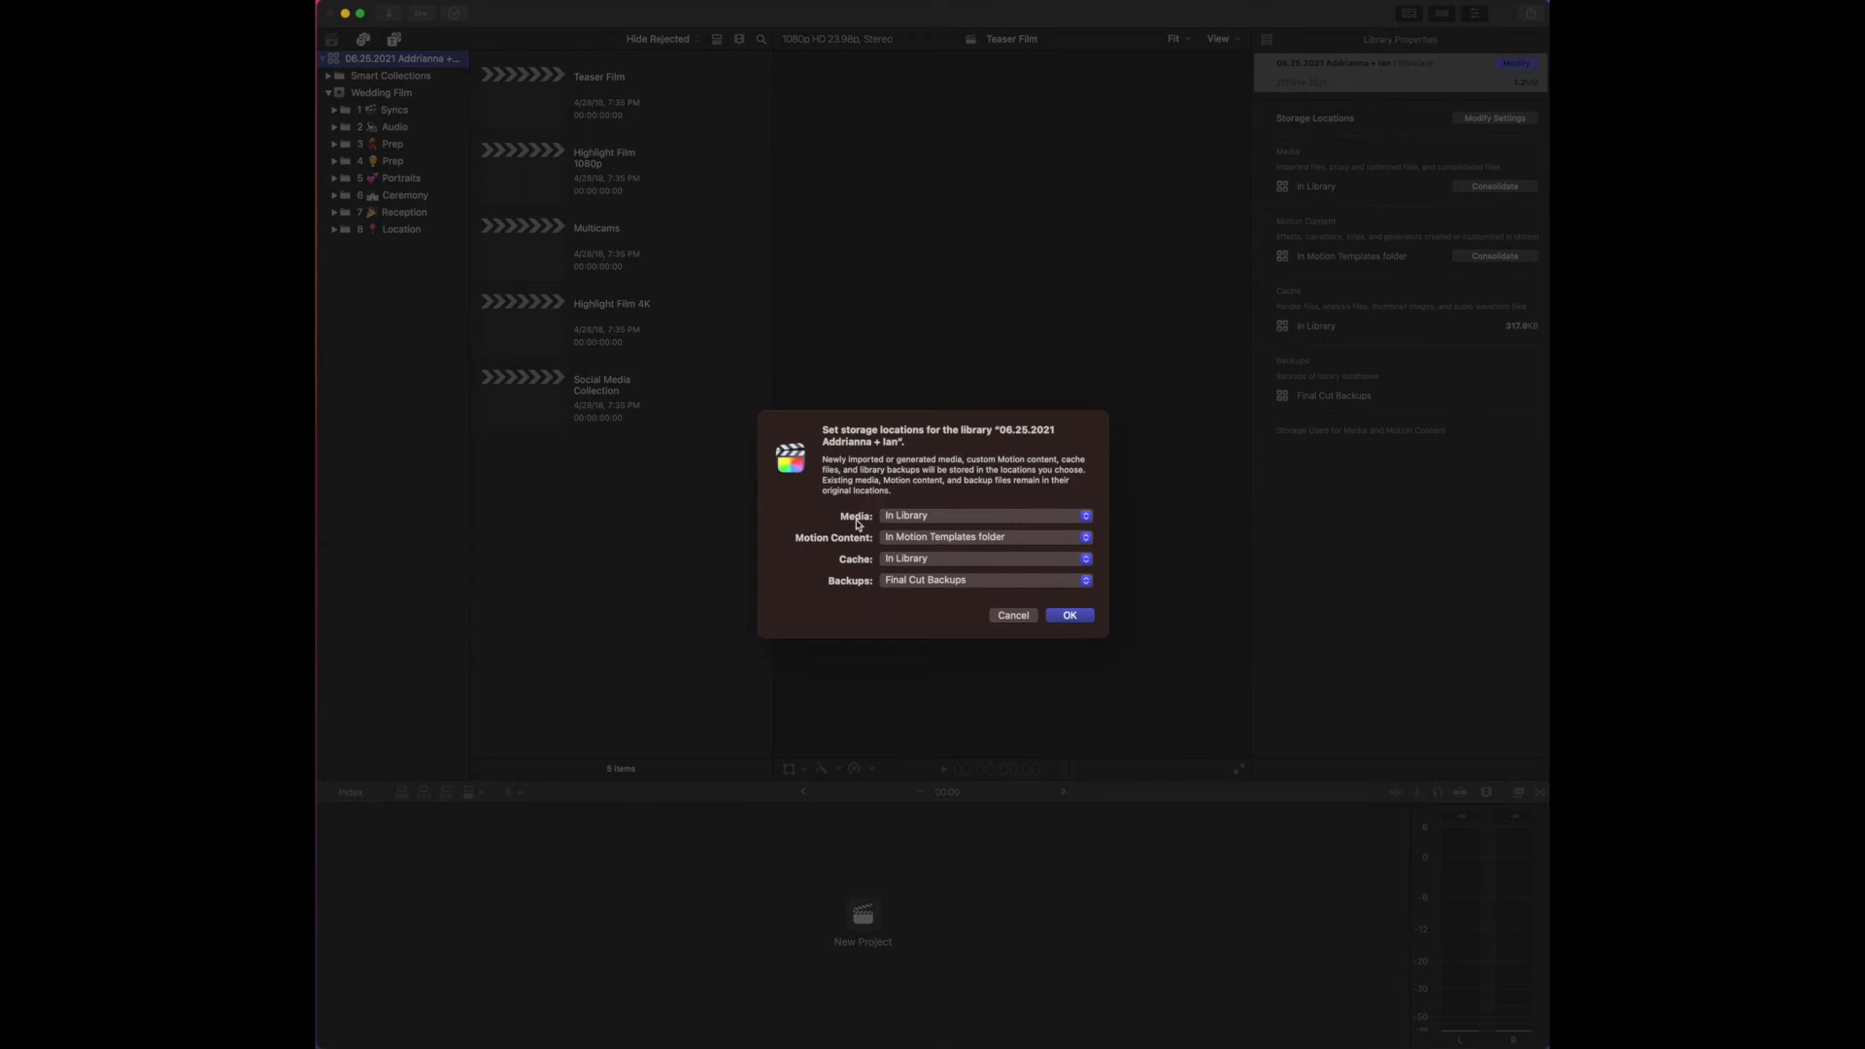
pyautogui.click(1087, 518)
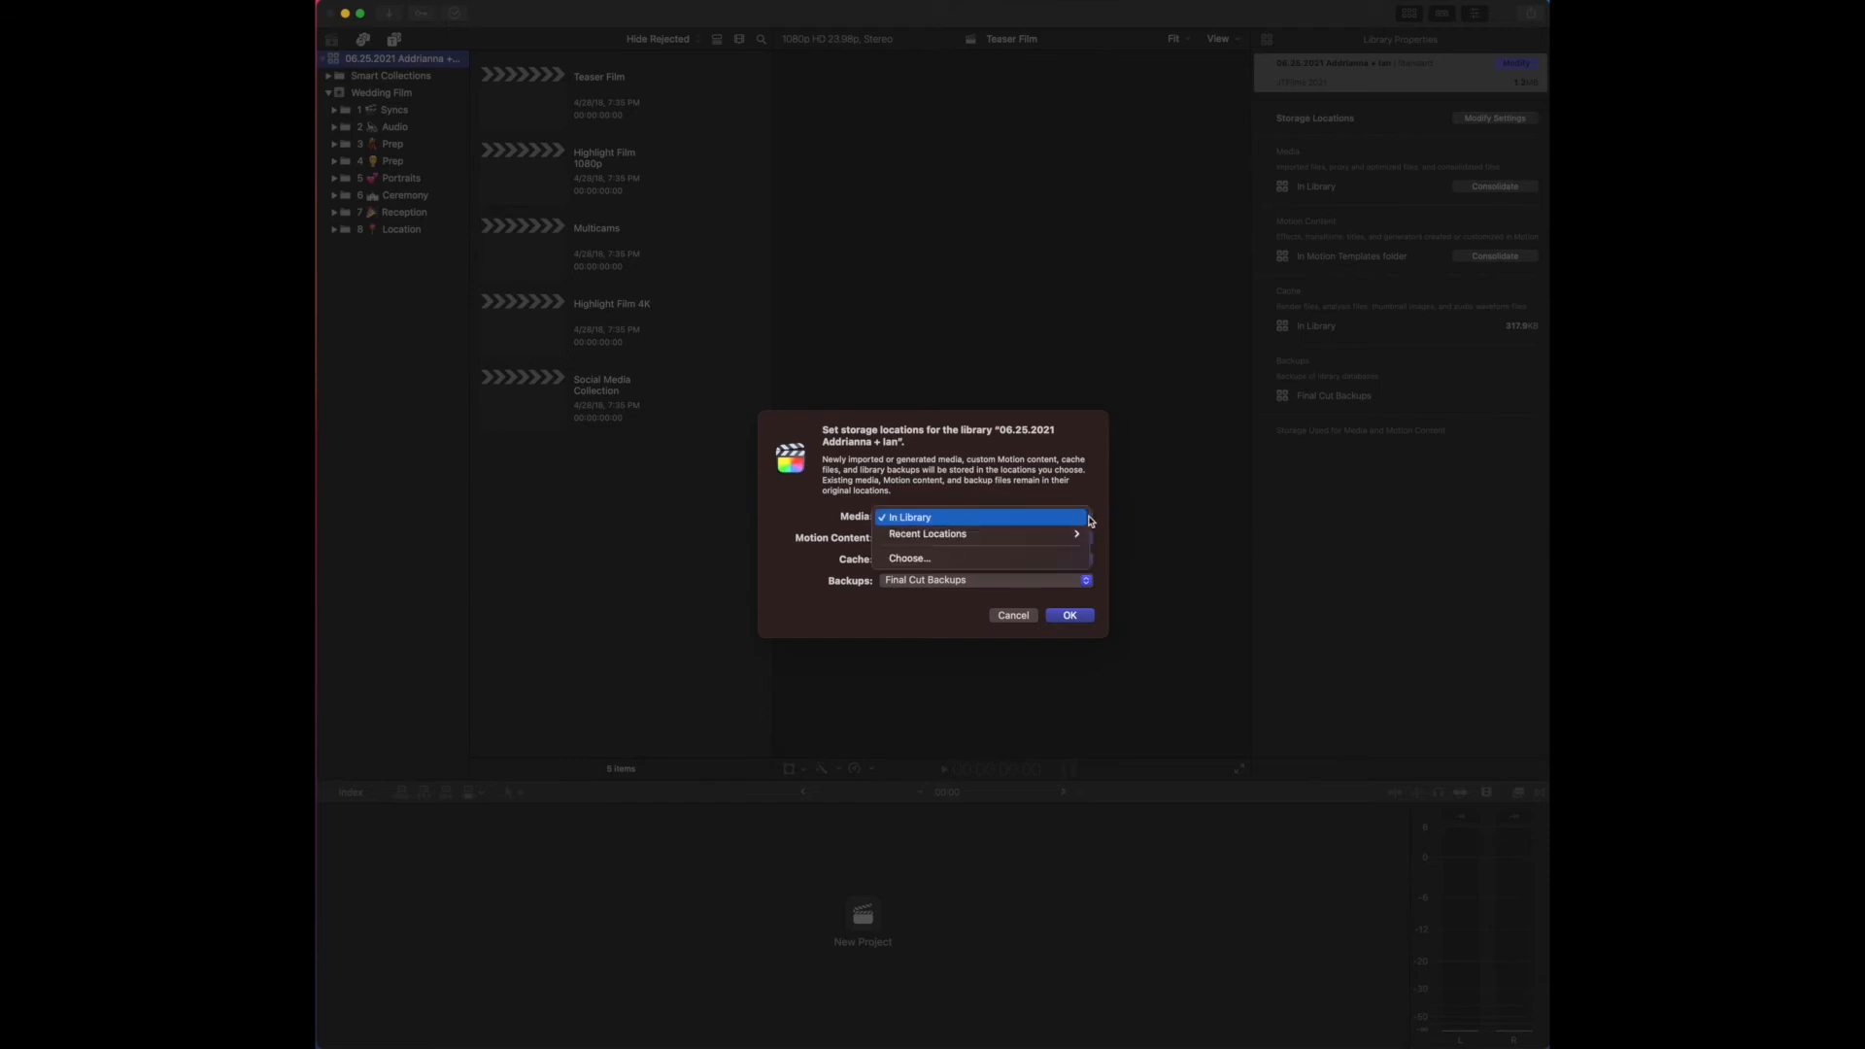
pyautogui.click(1047, 524)
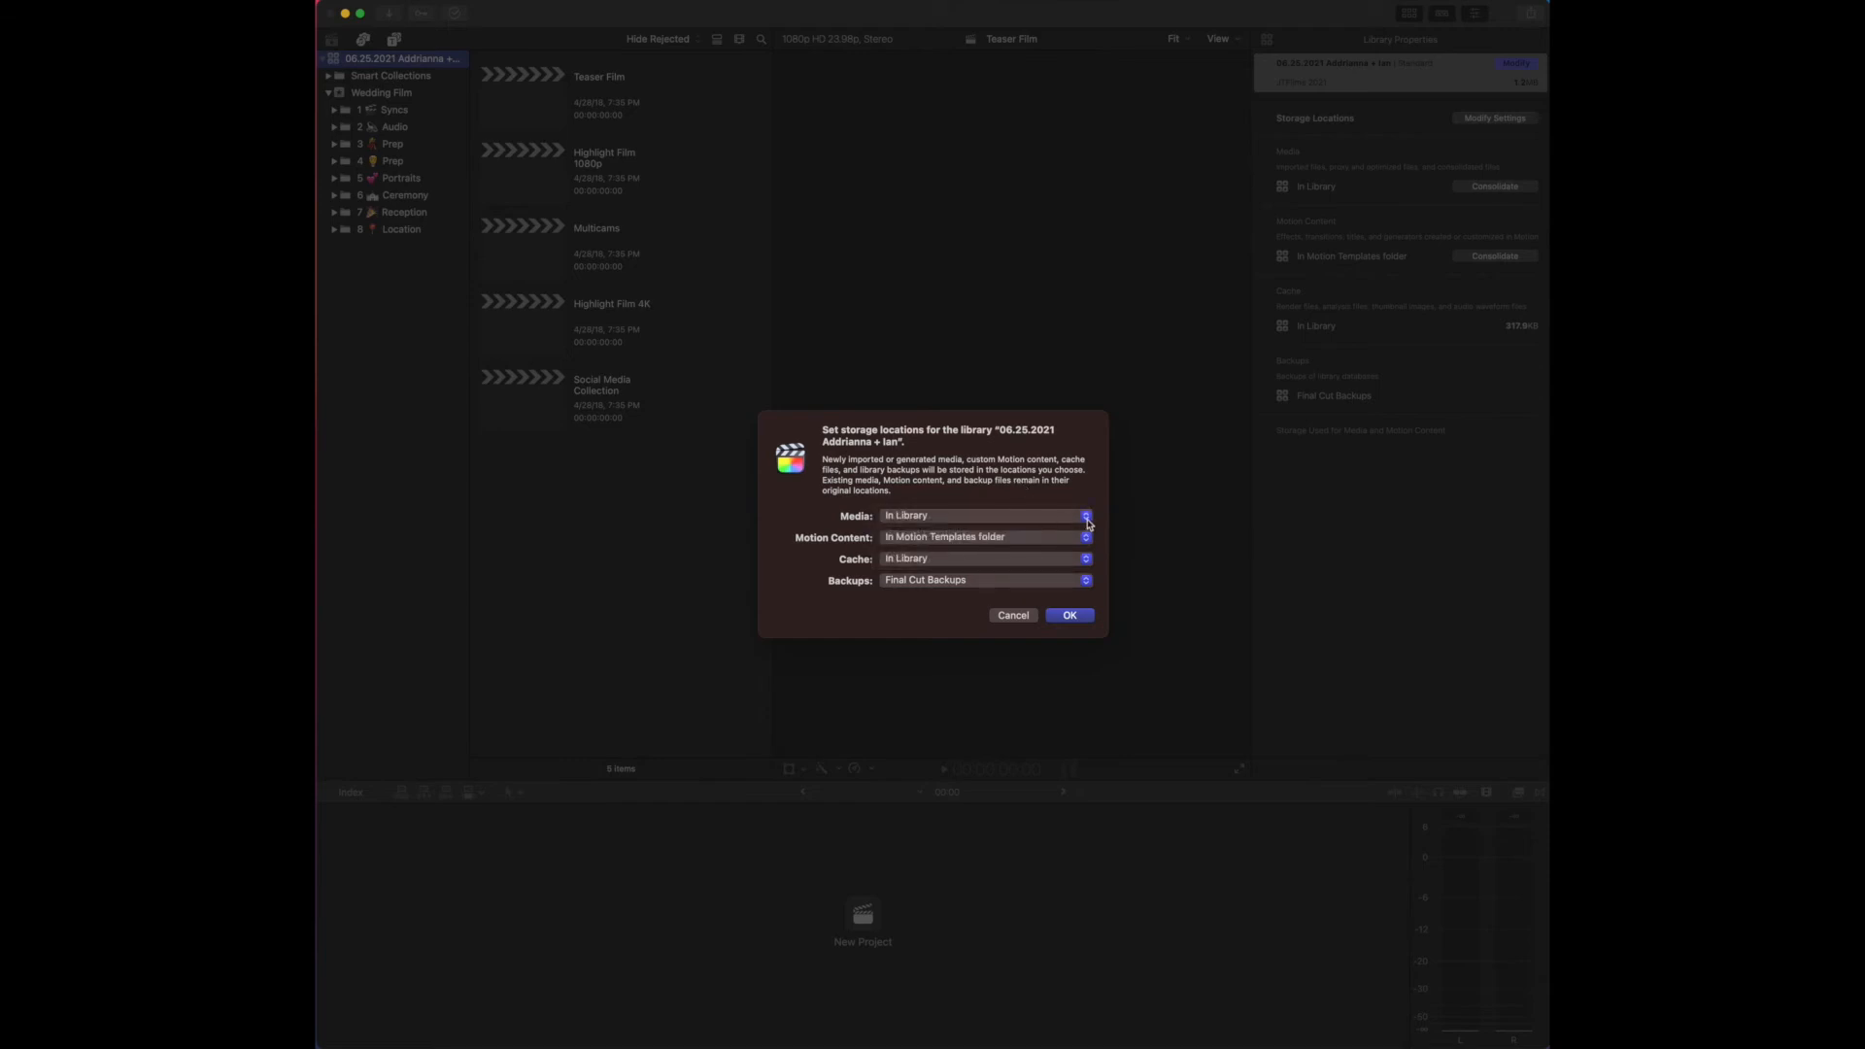
pyautogui.click(1013, 518)
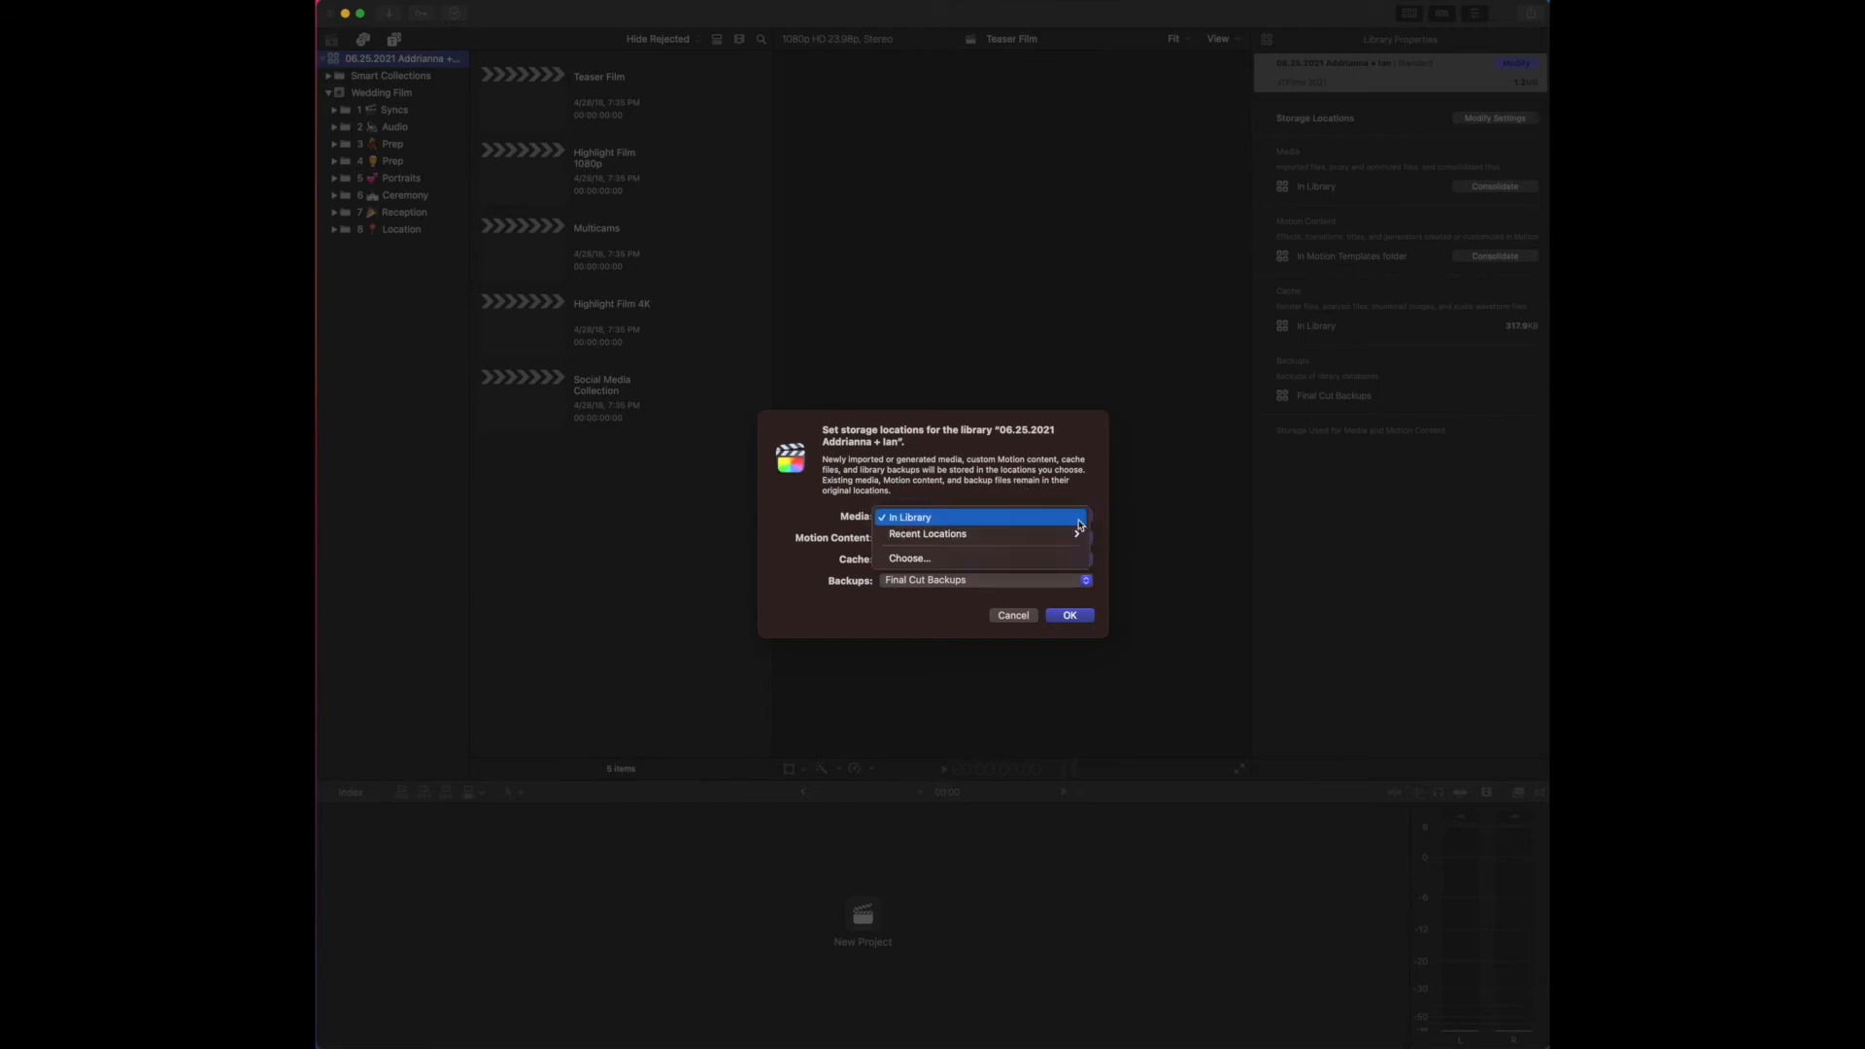
pyautogui.click(957, 558)
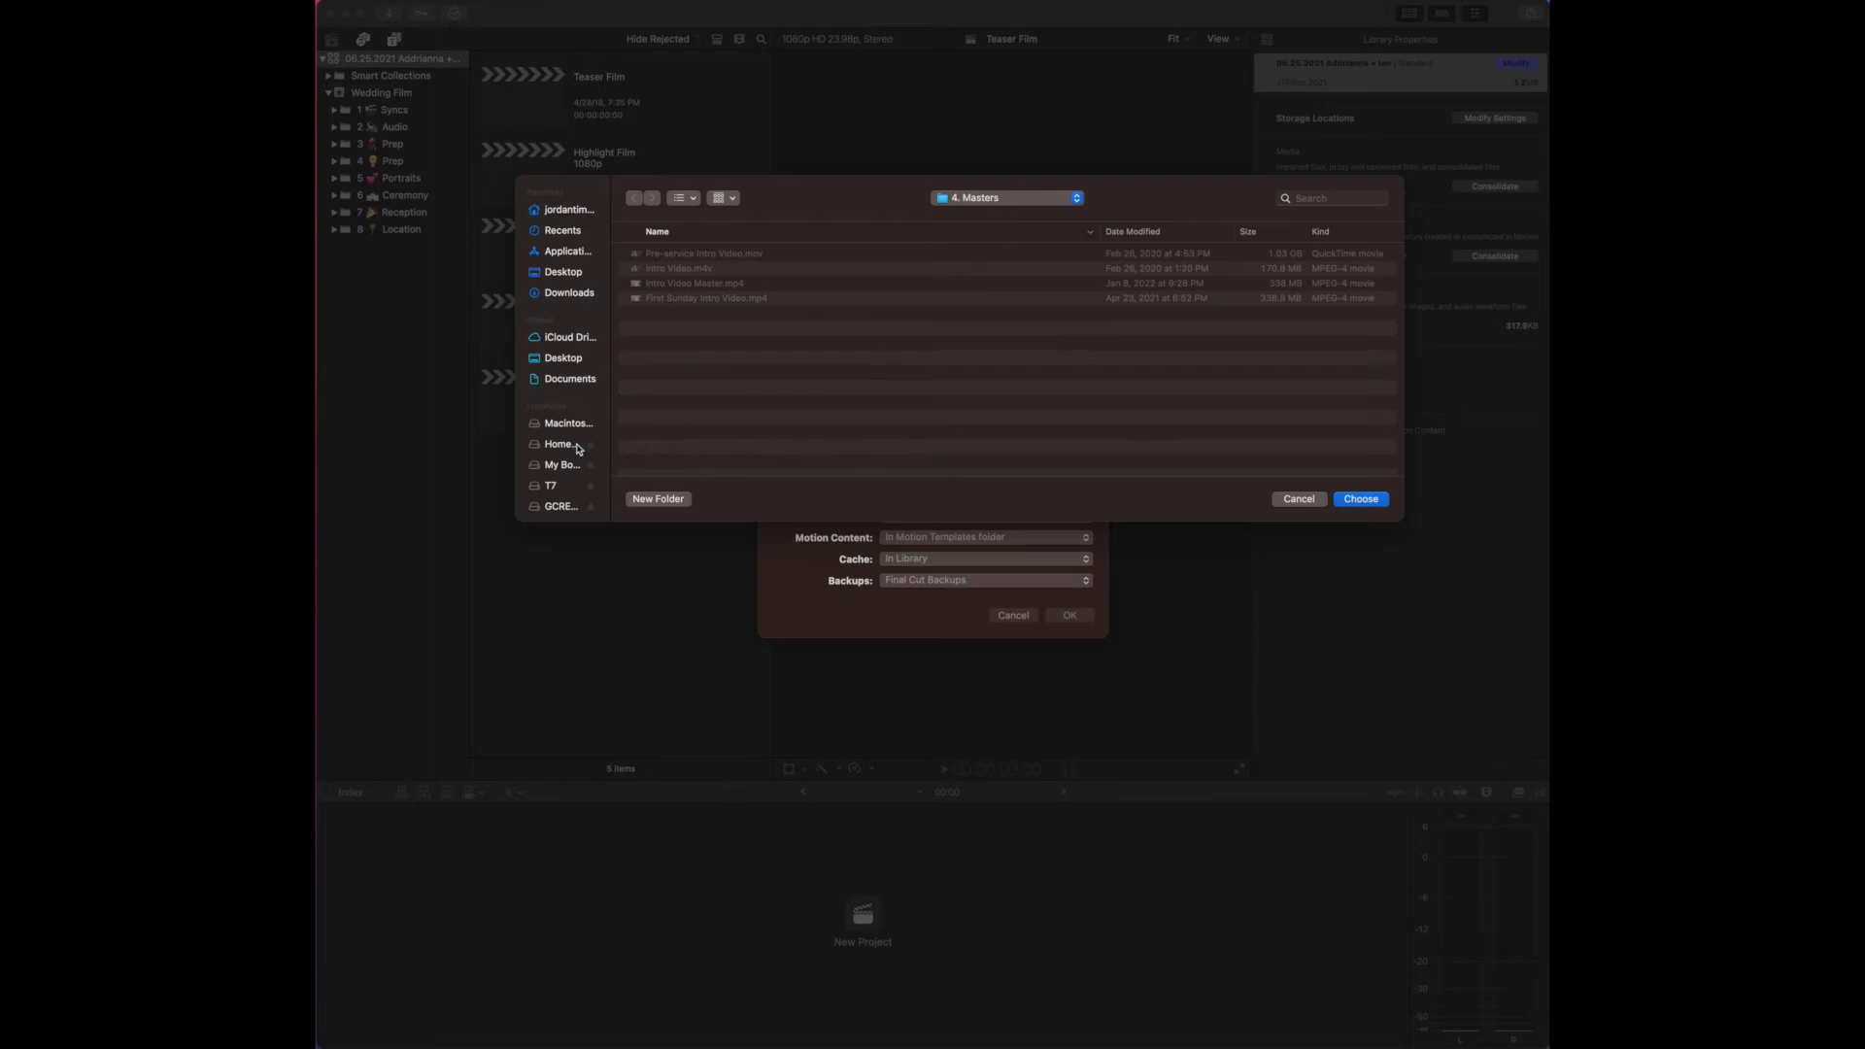
# Set the Media storage location to the 3. Library folder inside the 06.25.2021 wedding folder on the JTFilms 2021 drive.
pyautogui.scroll(-3, 560, 493)
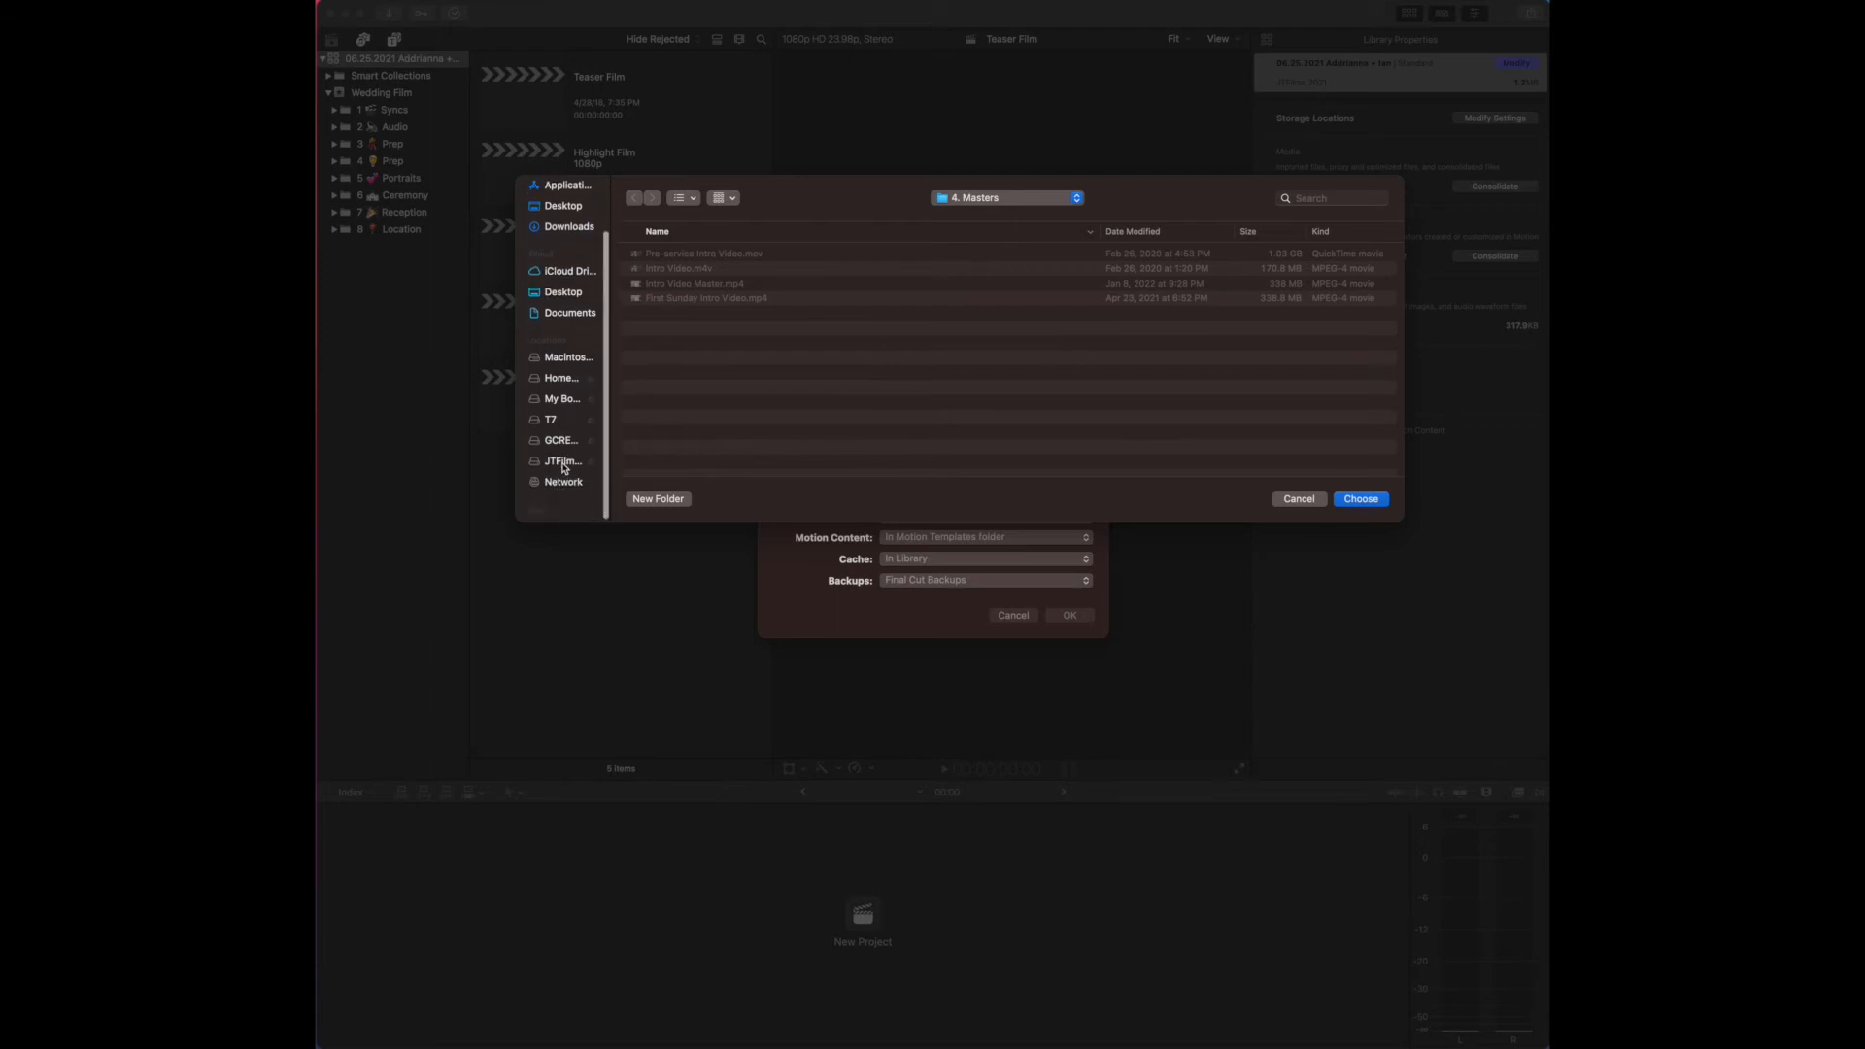
pyautogui.click(565, 463)
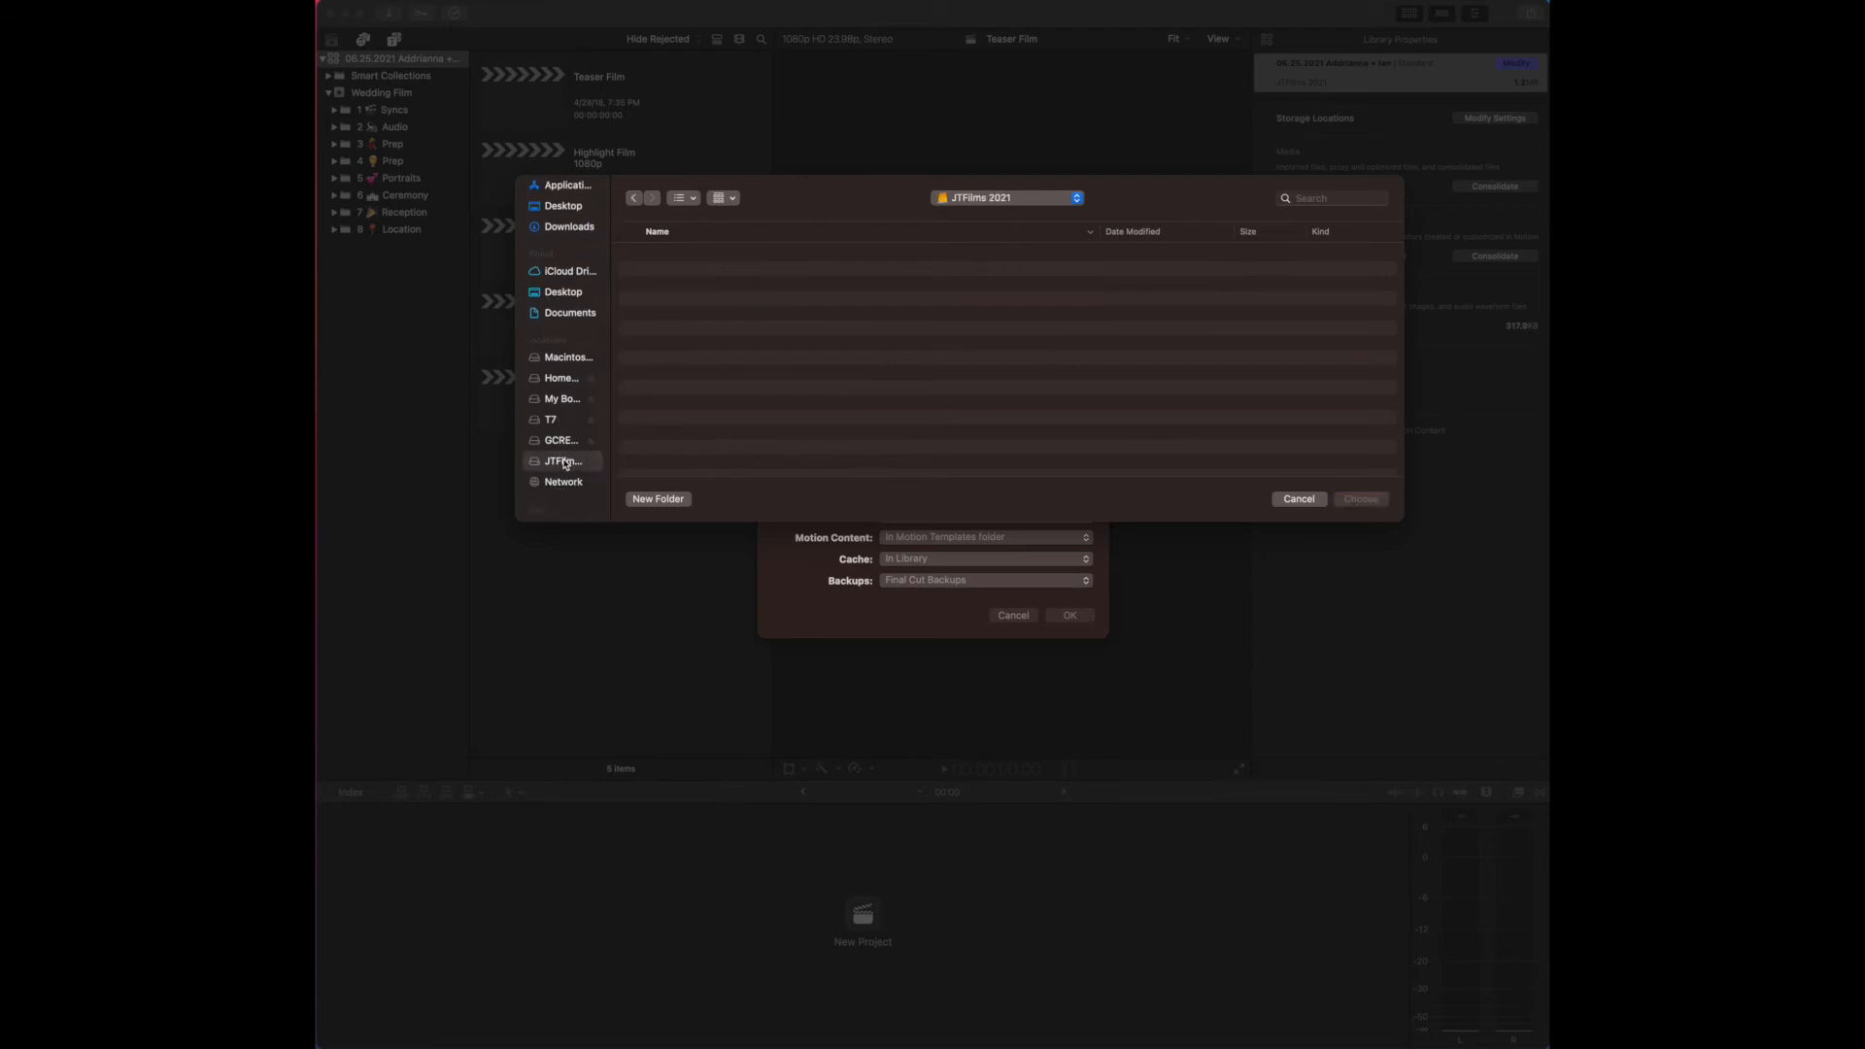
pyautogui.click(653, 273)
pyautogui.press('Right')
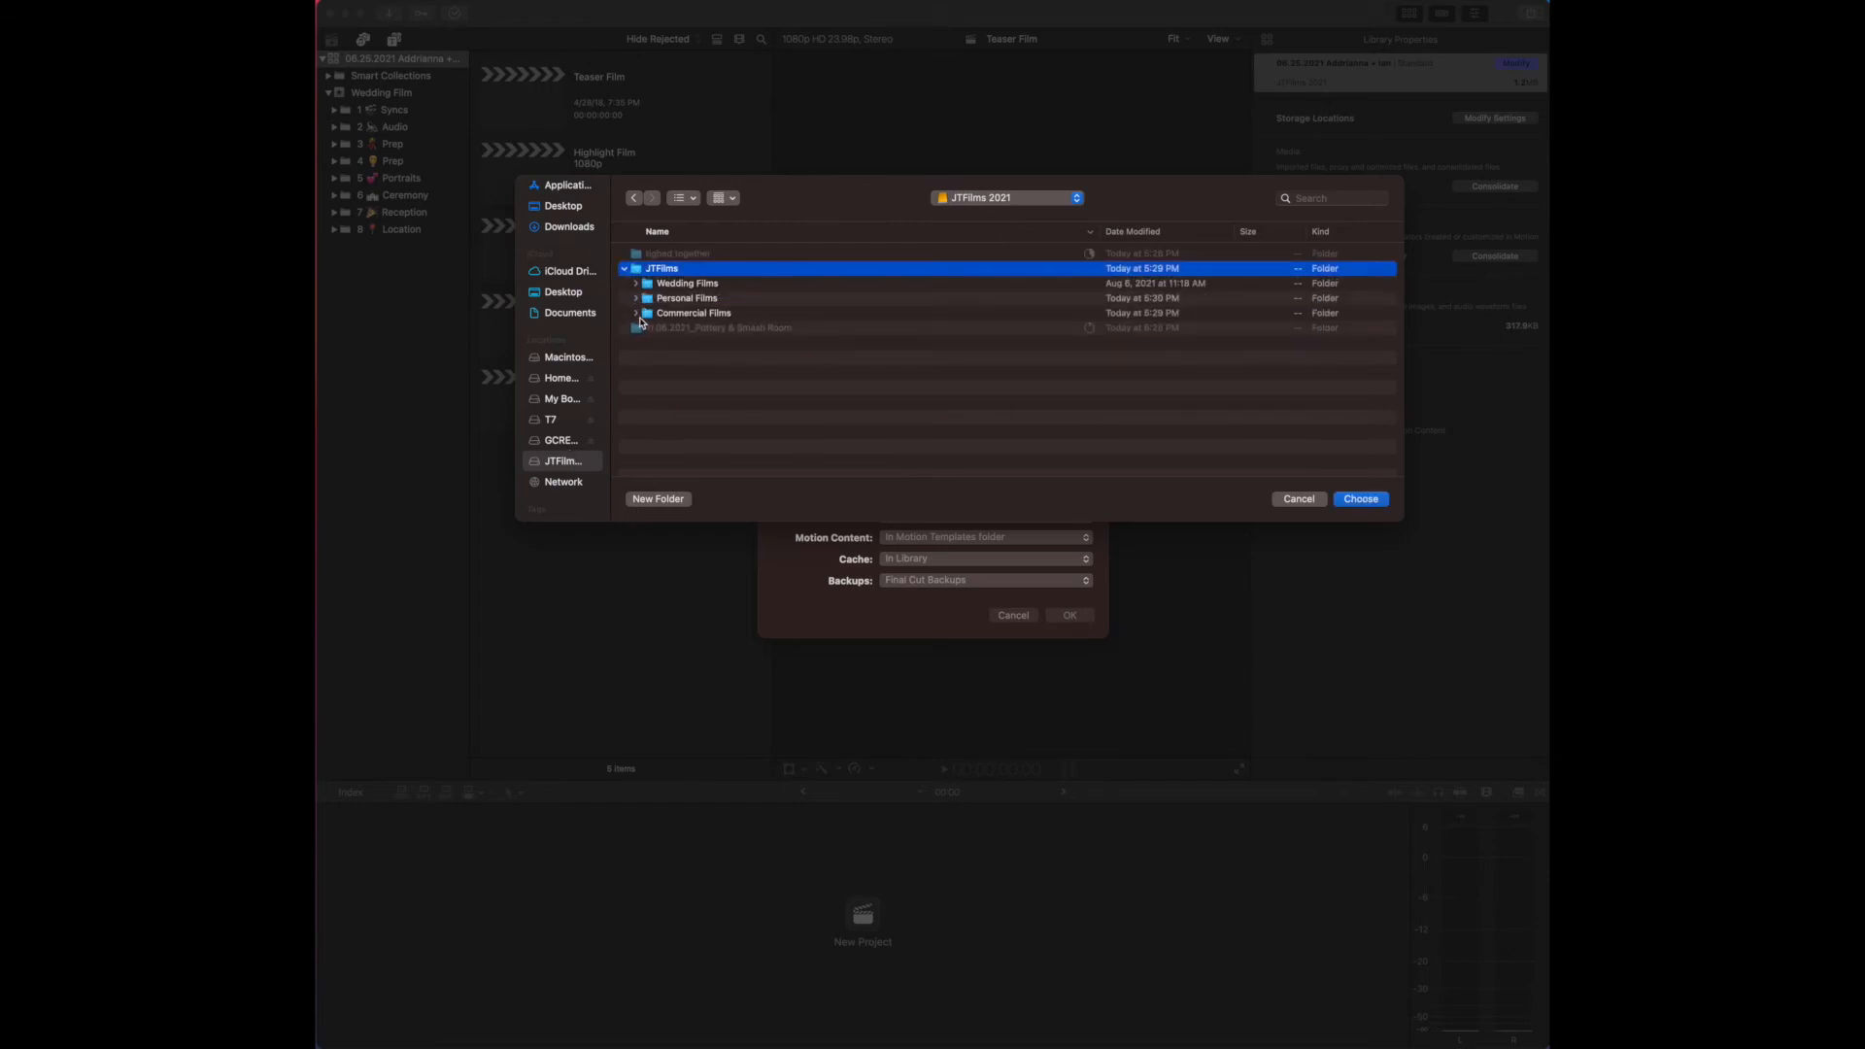
pyautogui.click(636, 283)
pyautogui.click(646, 299)
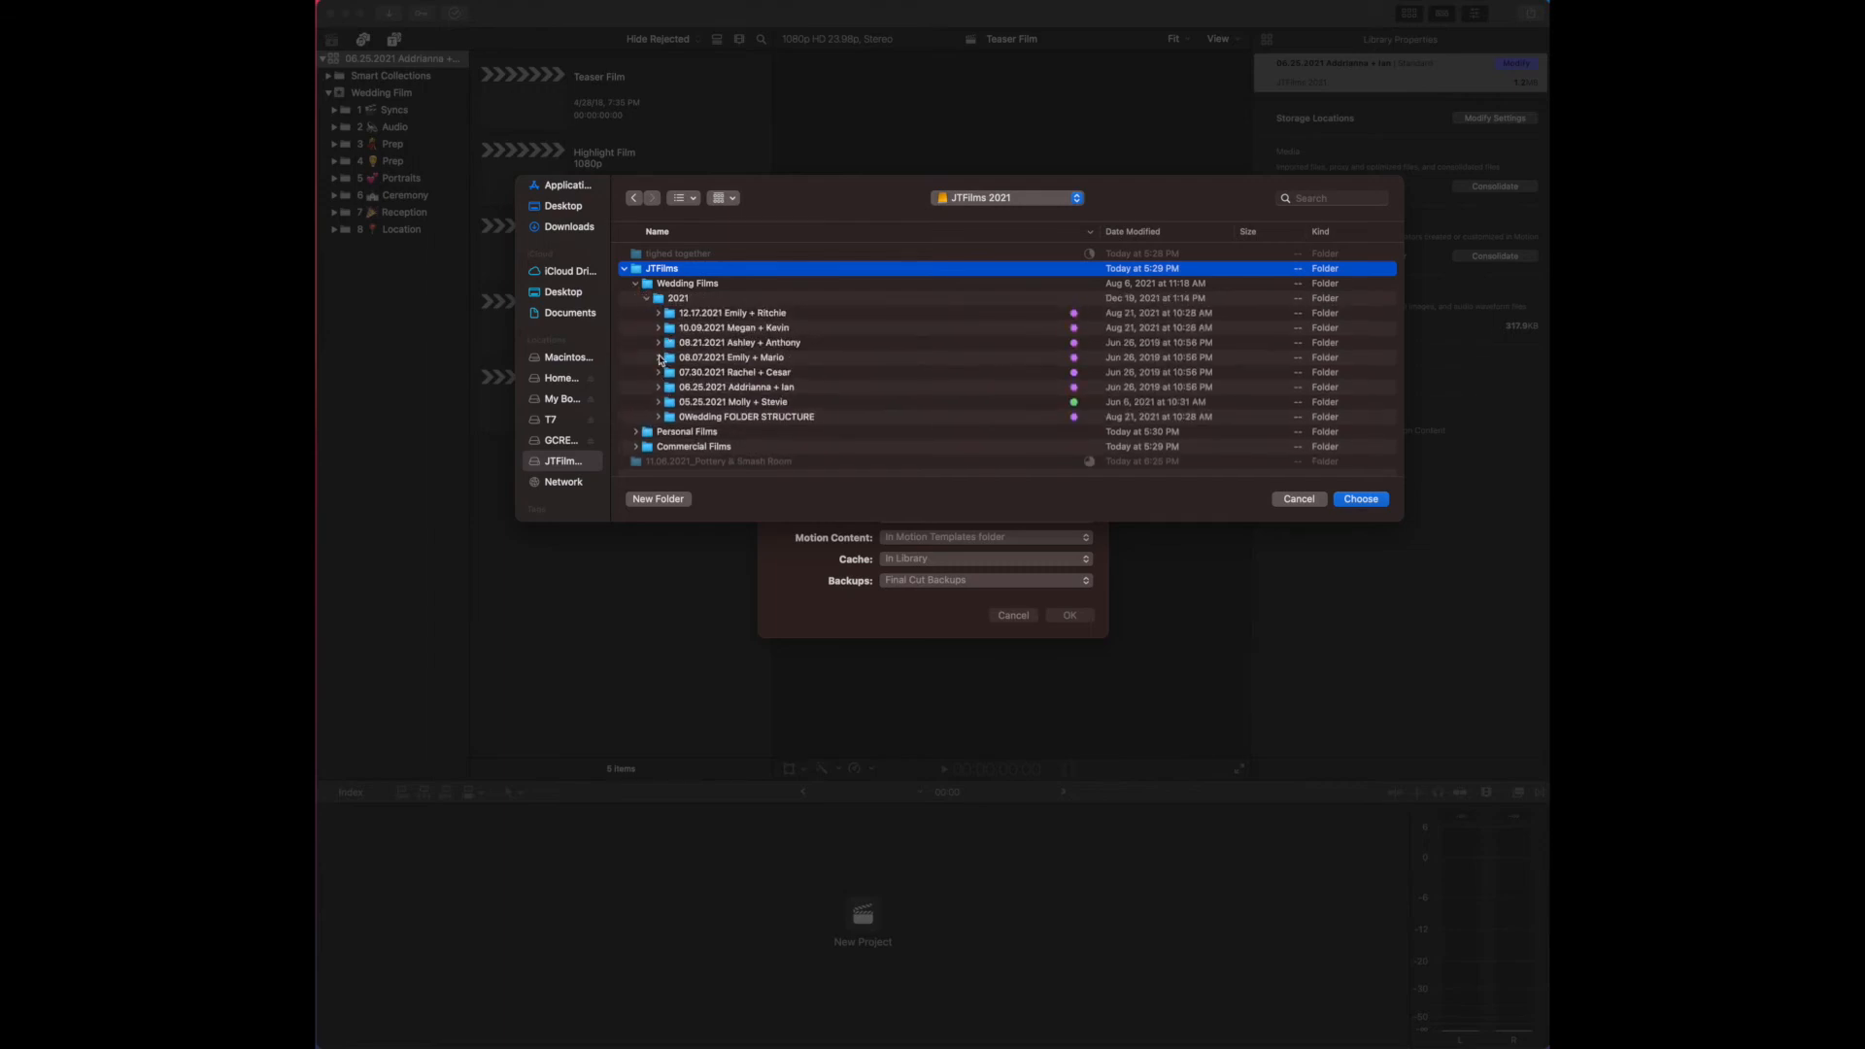
pyautogui.click(658, 388)
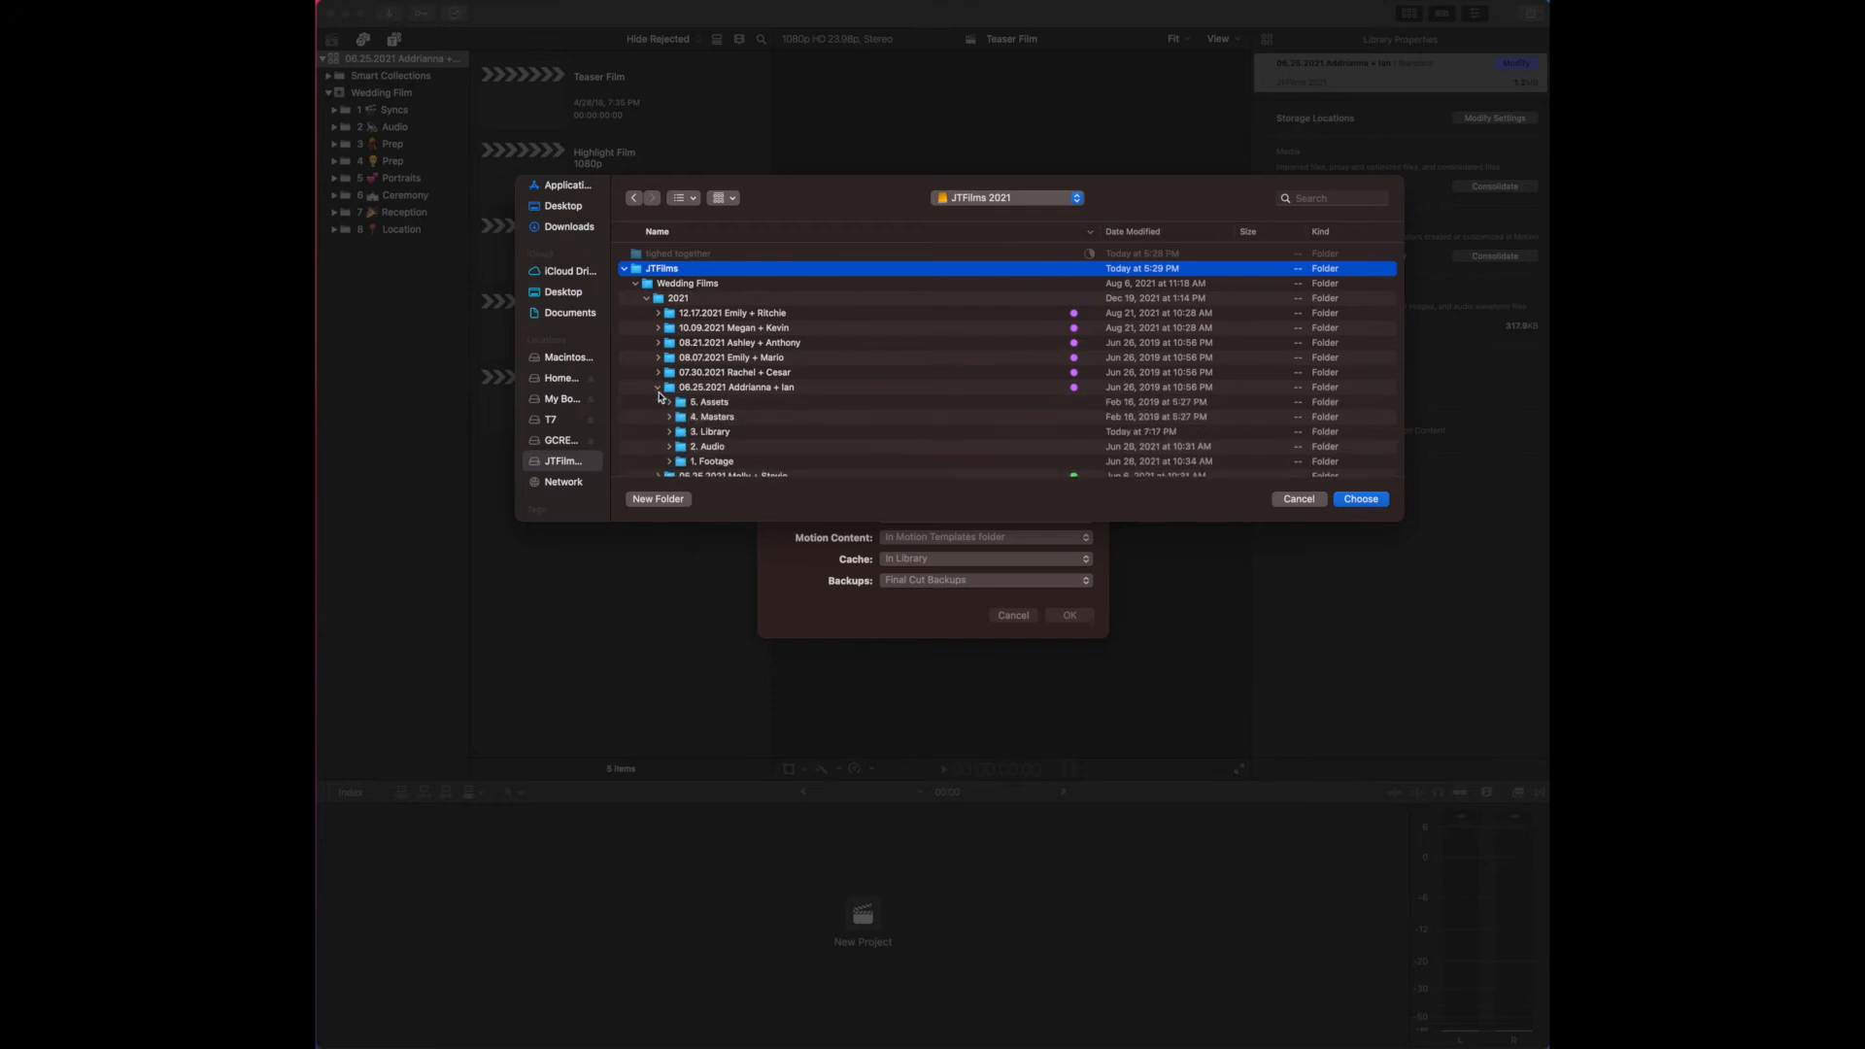
pyautogui.click(669, 432)
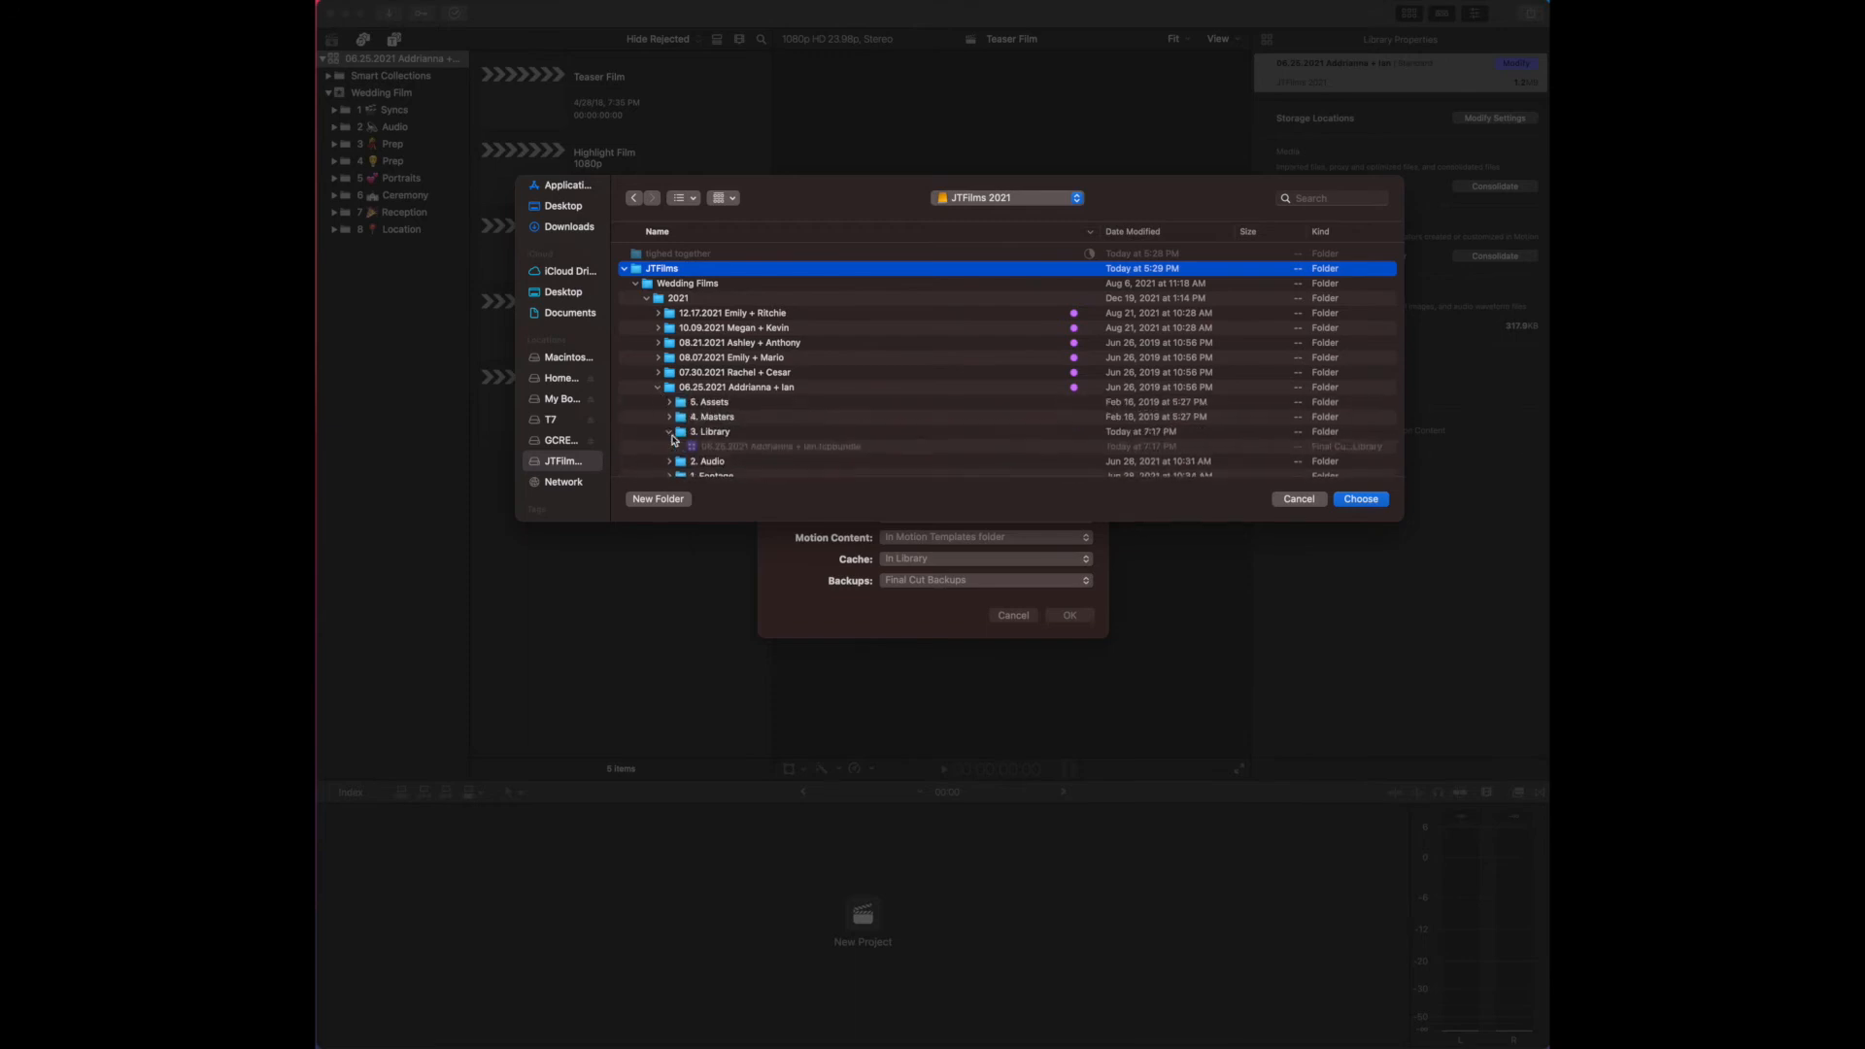
pyautogui.click(712, 433)
pyautogui.scroll(-3, 719, 438)
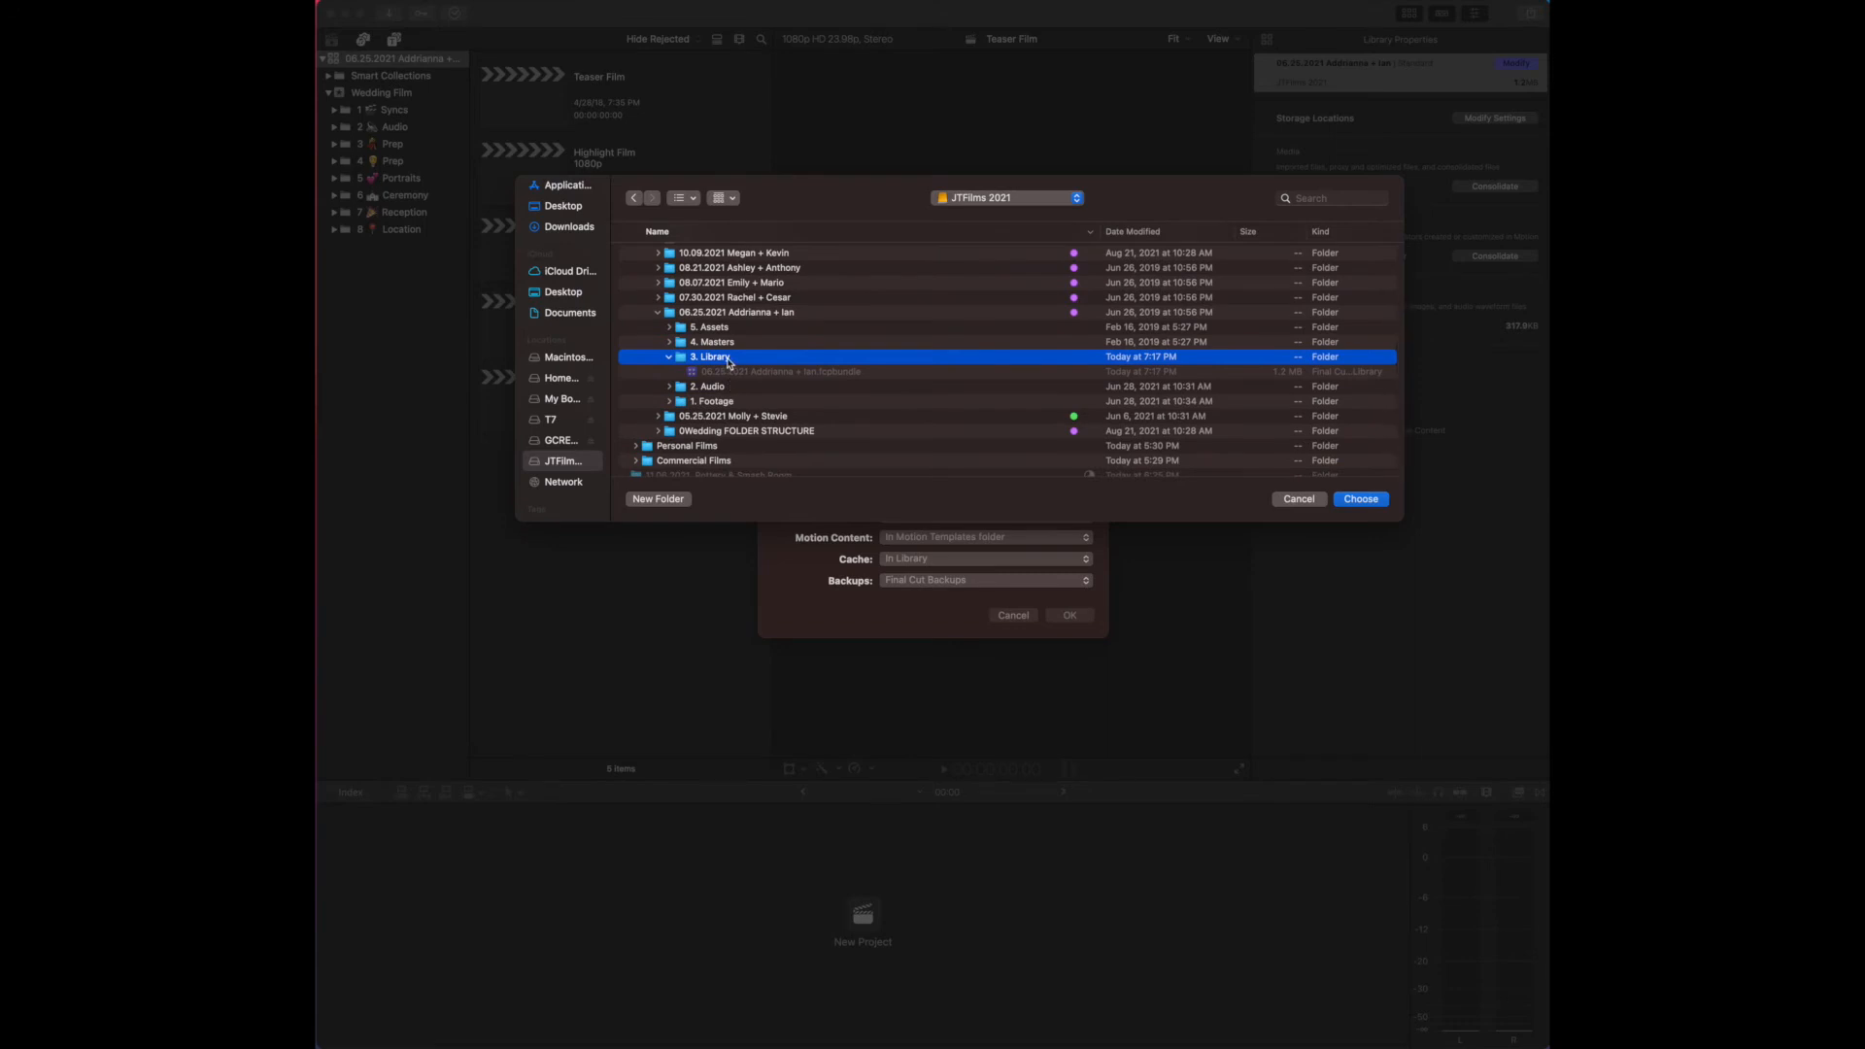
pyautogui.doubleClick(728, 359)
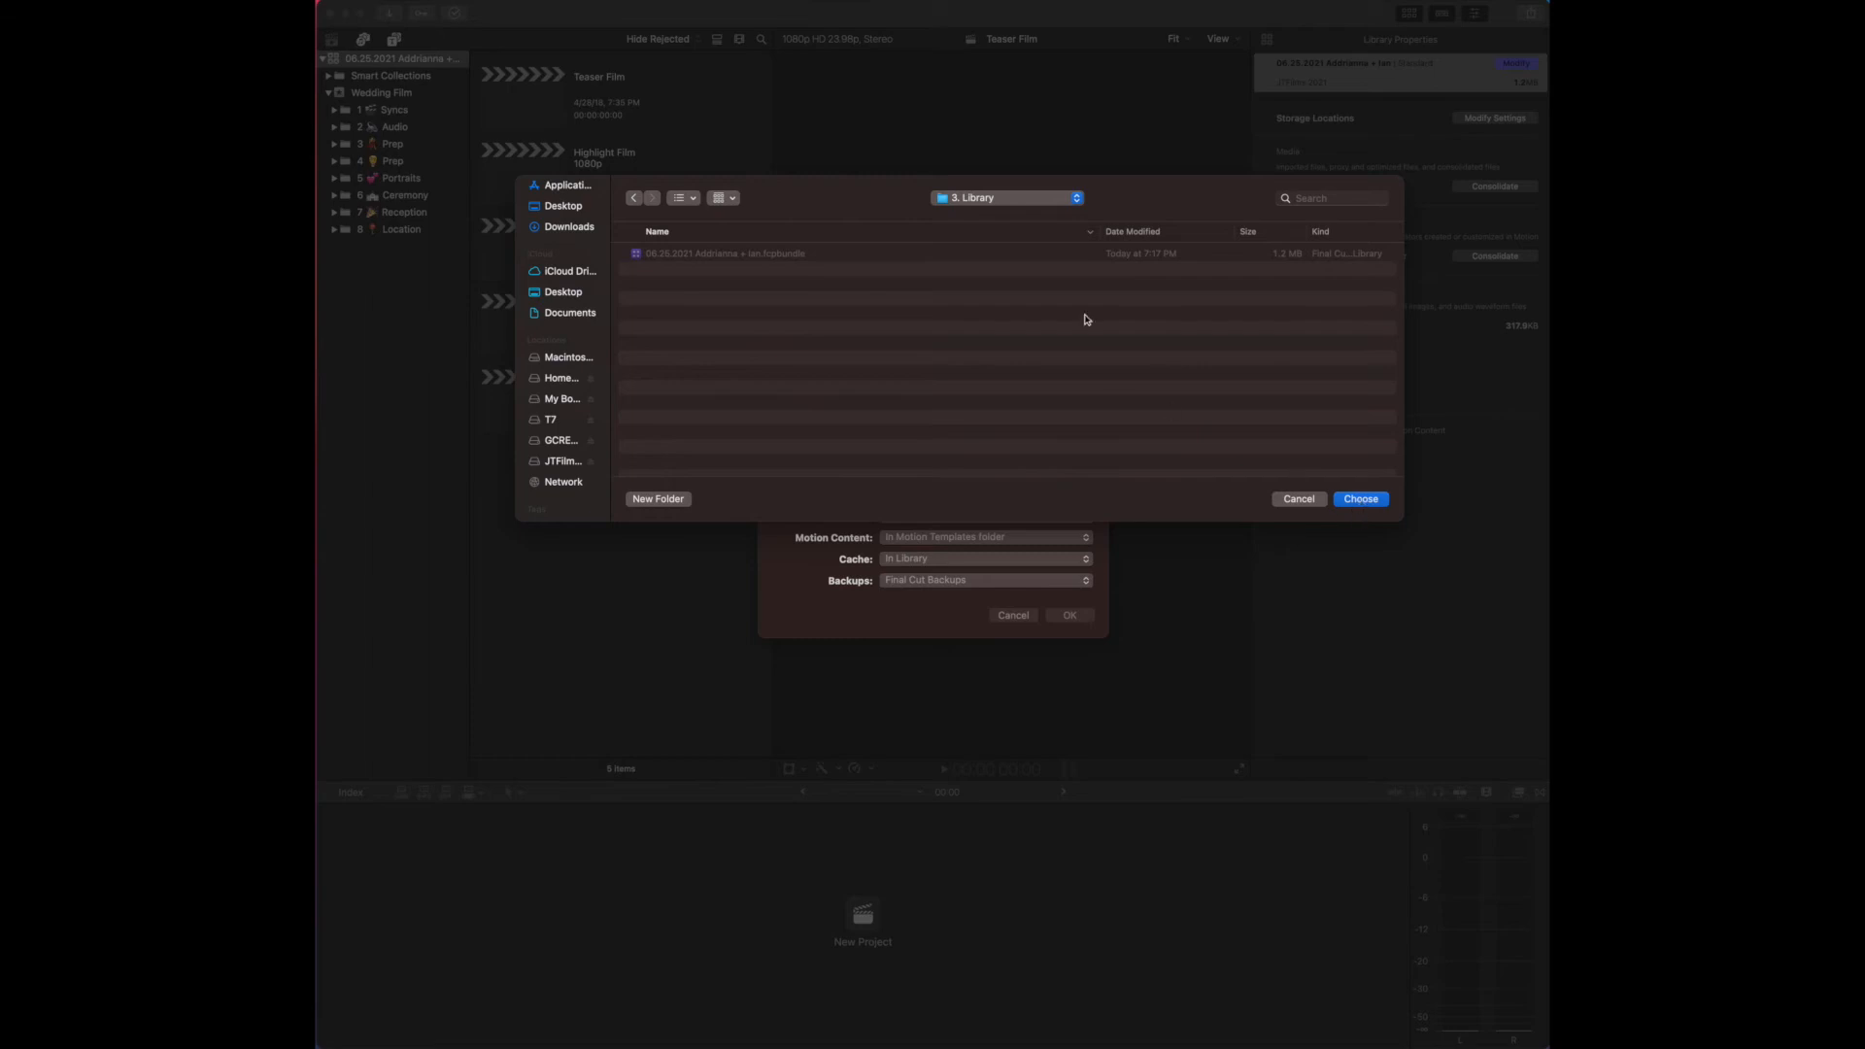
pyautogui.click(1360, 498)
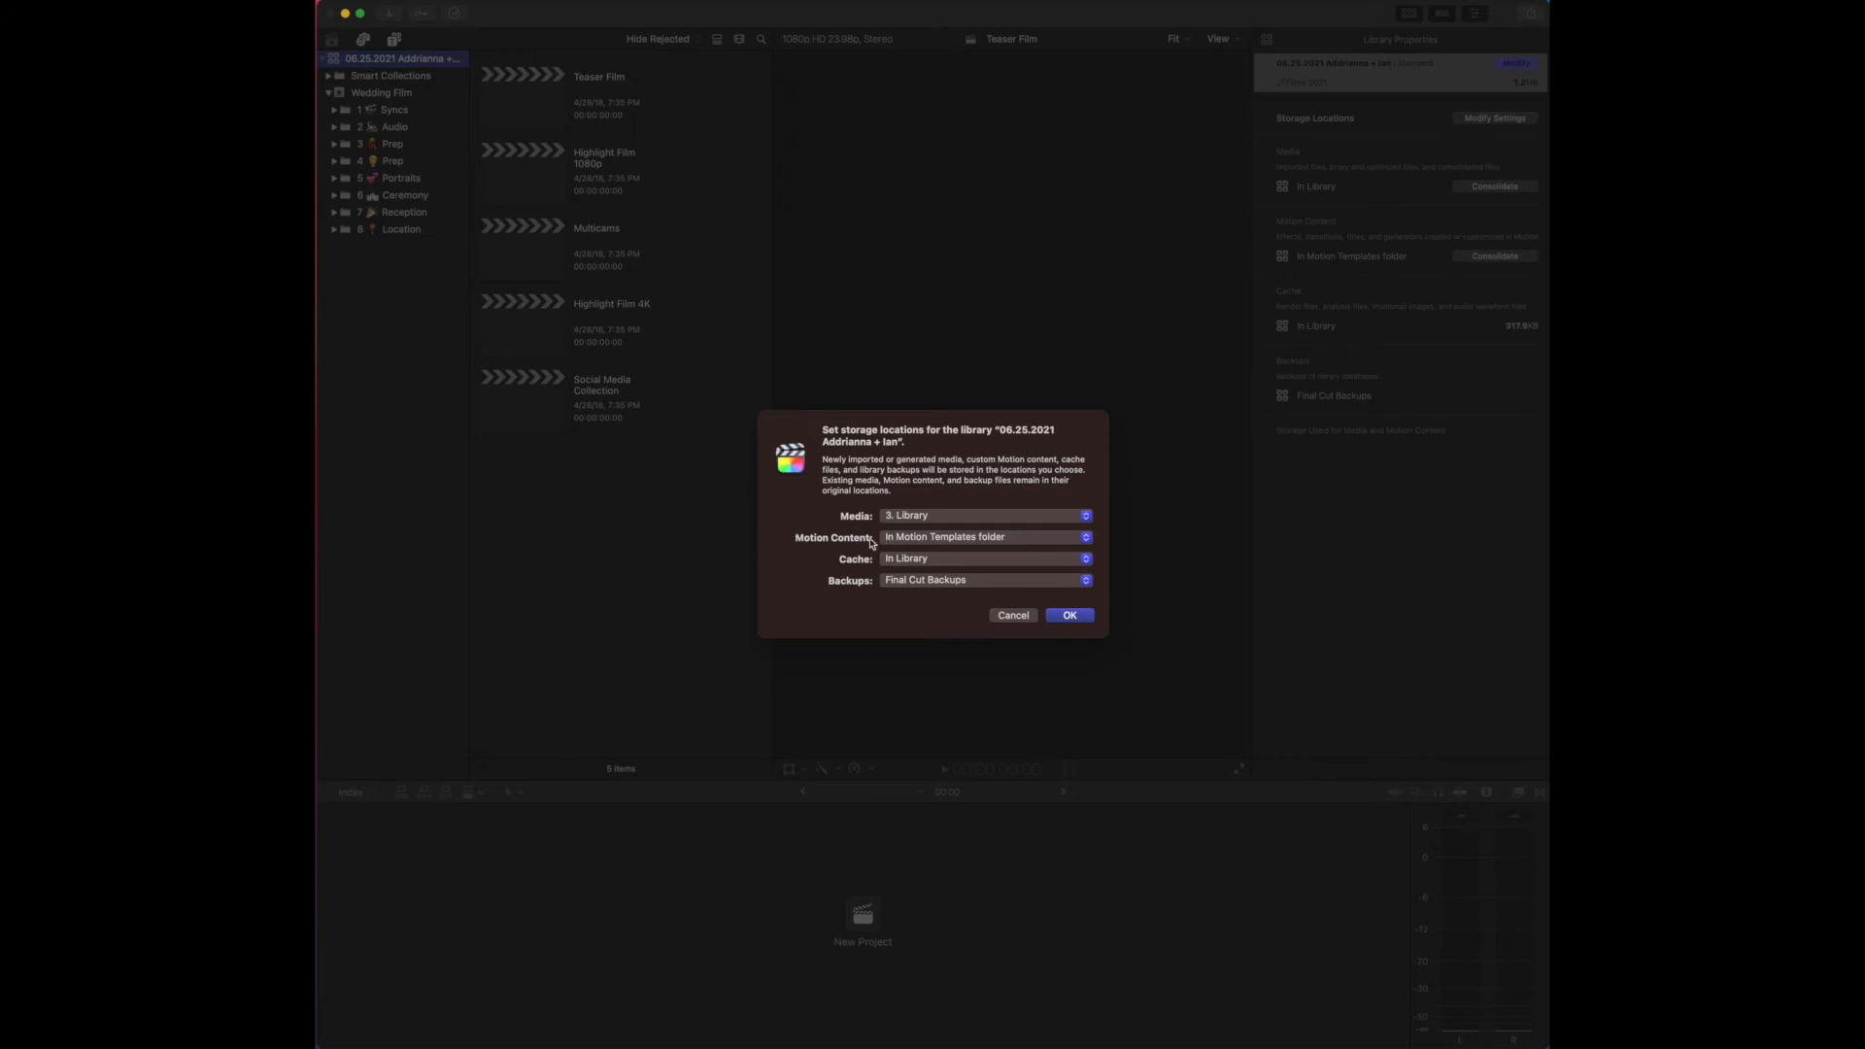
# Set the Cache storage location to the same 3. Library folder in the 06.25.2021 wedding folder.
pyautogui.click(1086, 559)
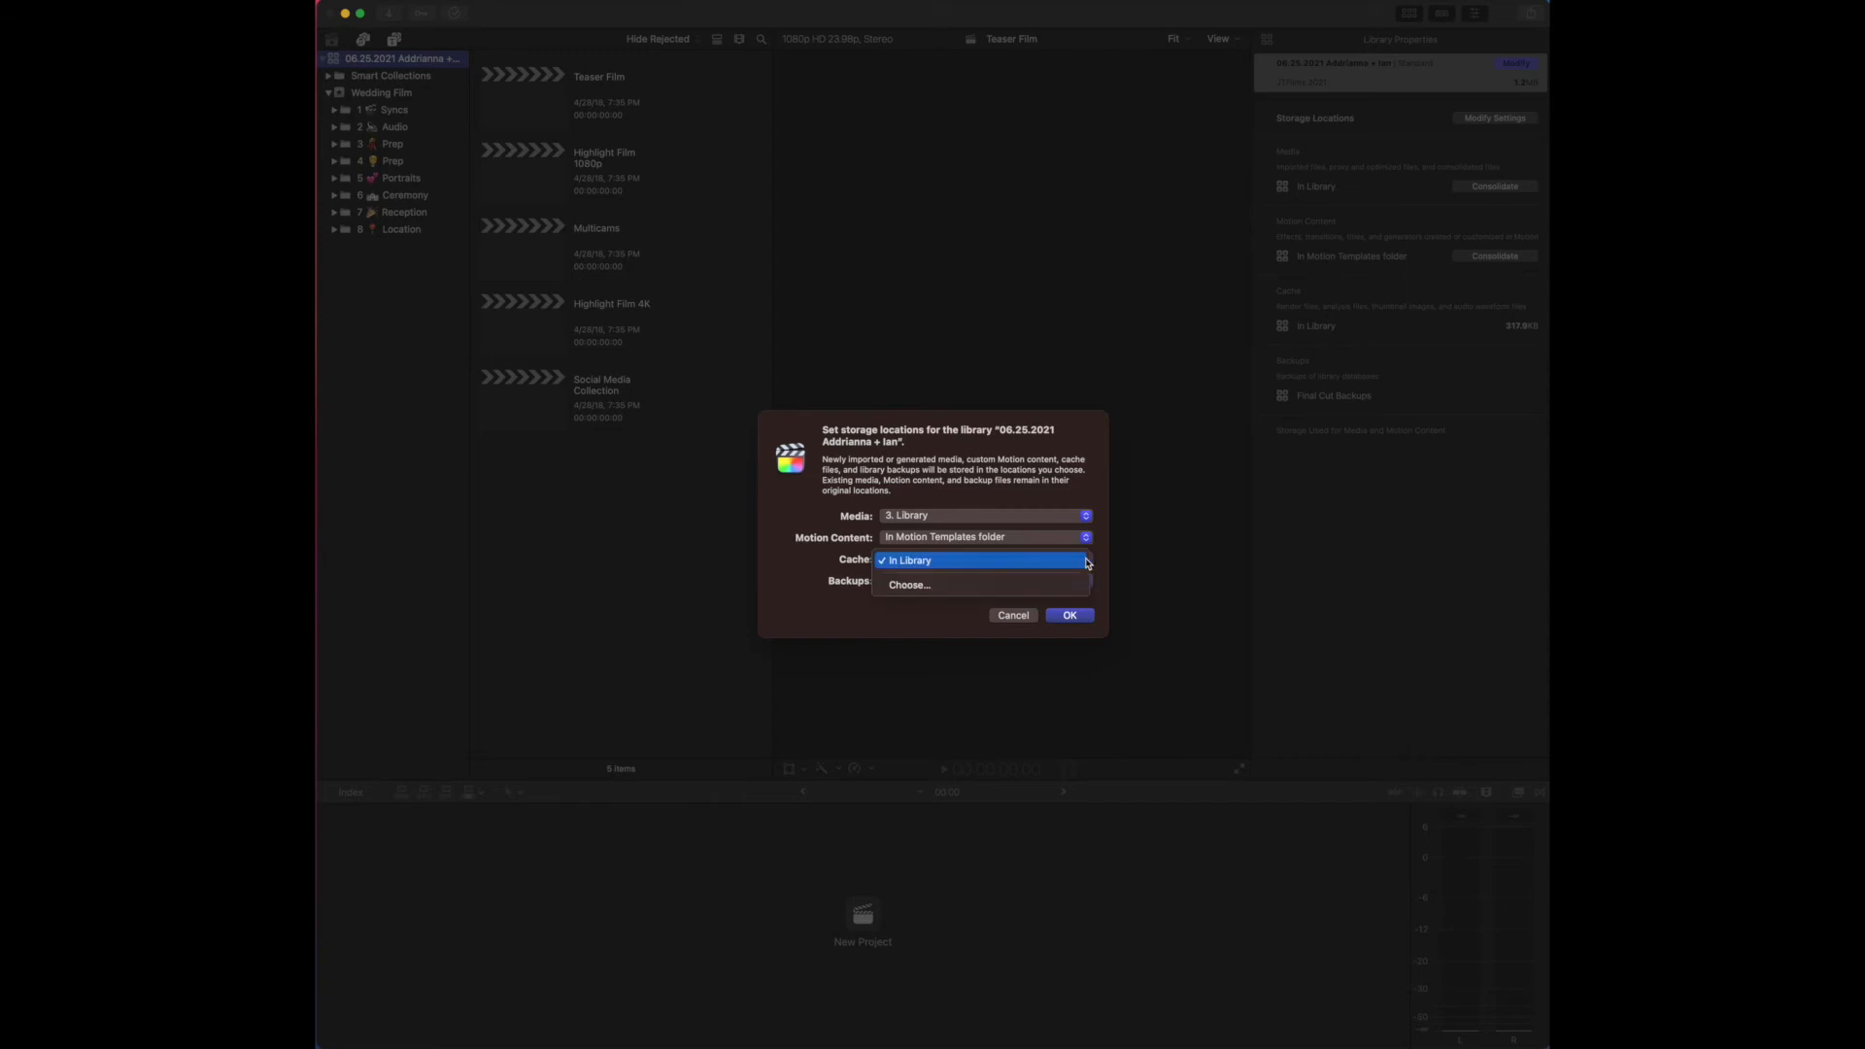
pyautogui.click(1088, 563)
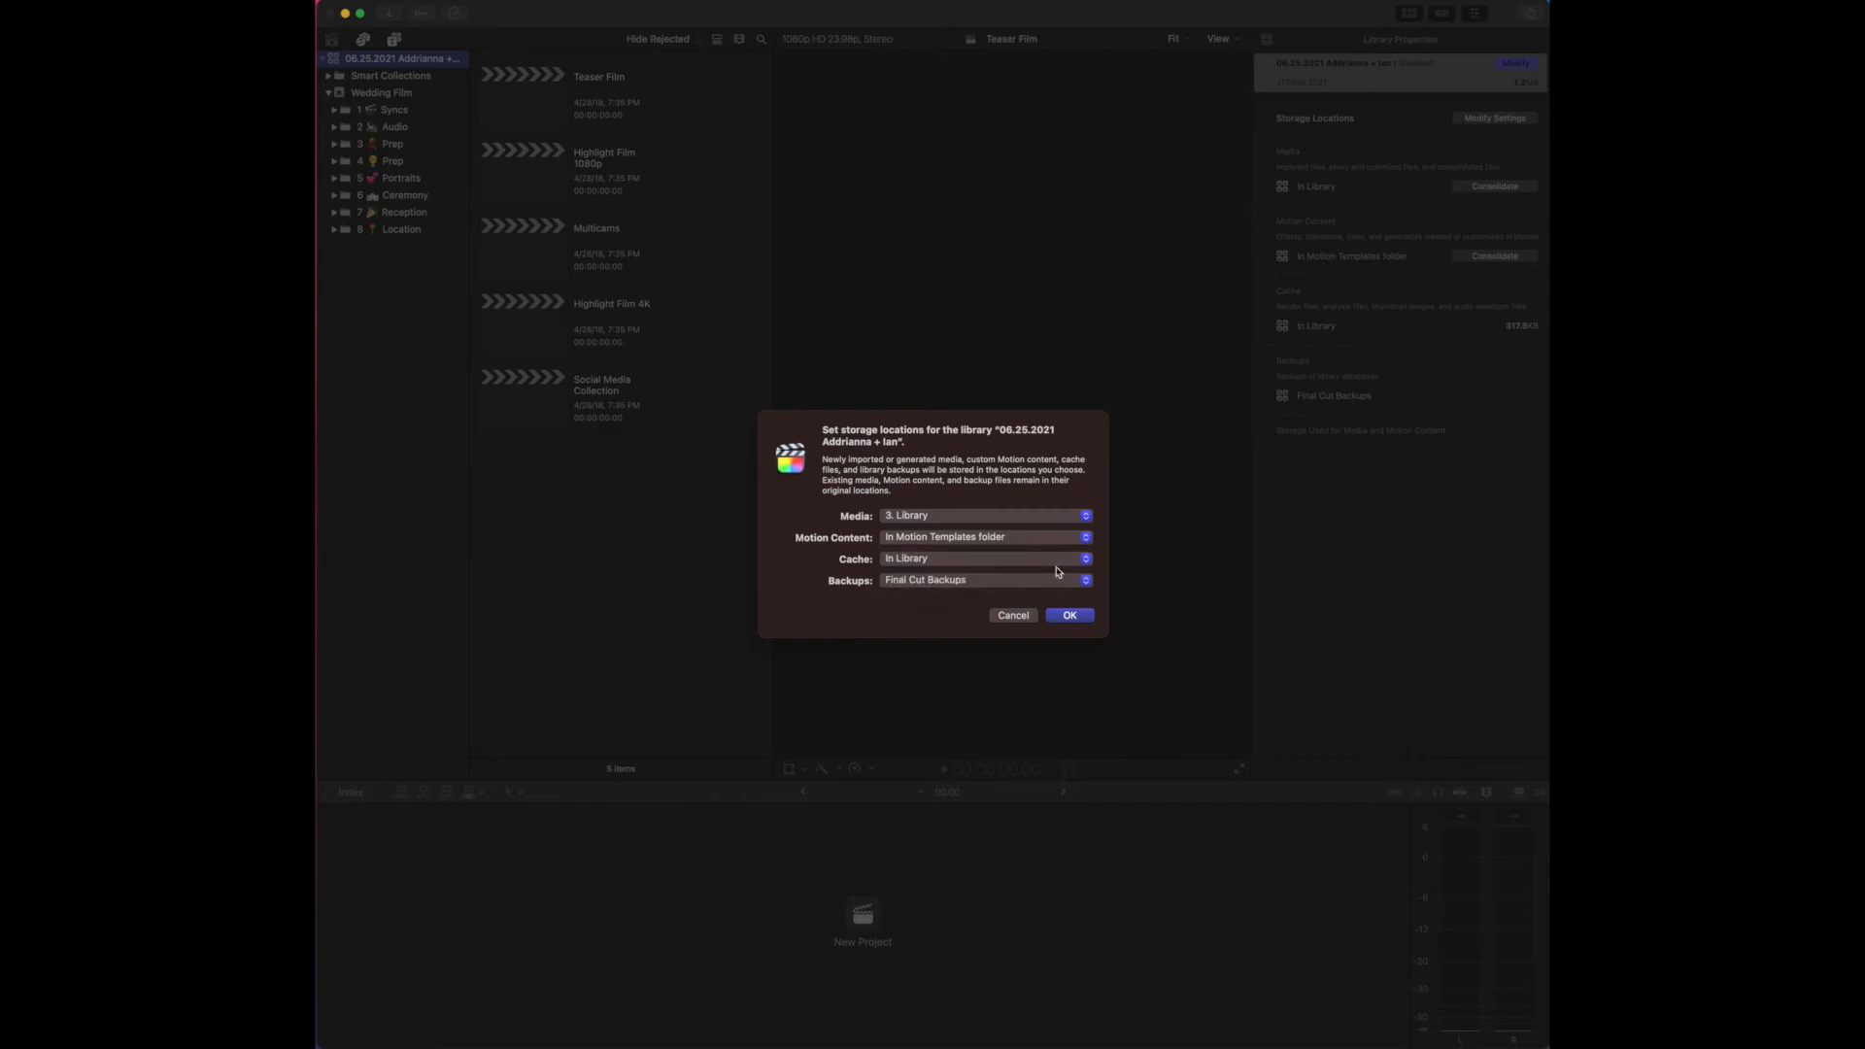
pyautogui.click(1082, 564)
pyautogui.click(1023, 586)
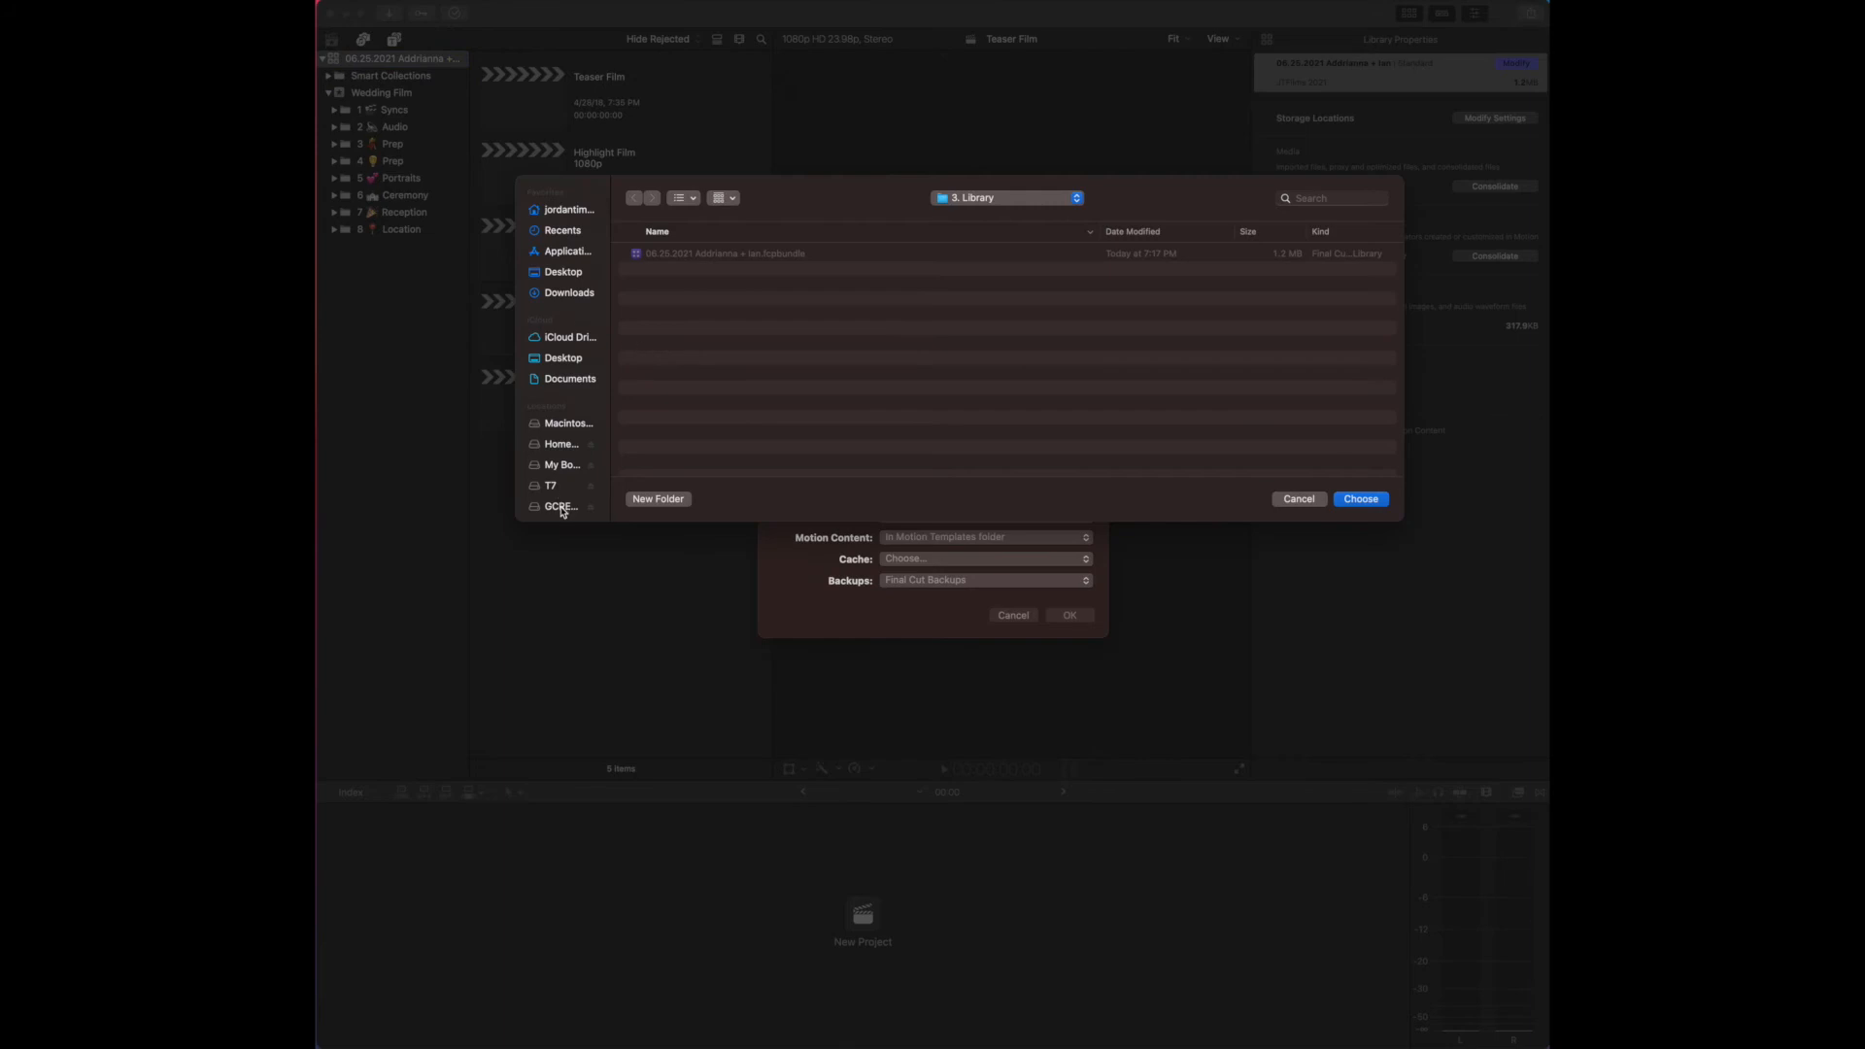
pyautogui.scroll(-3, 561, 486)
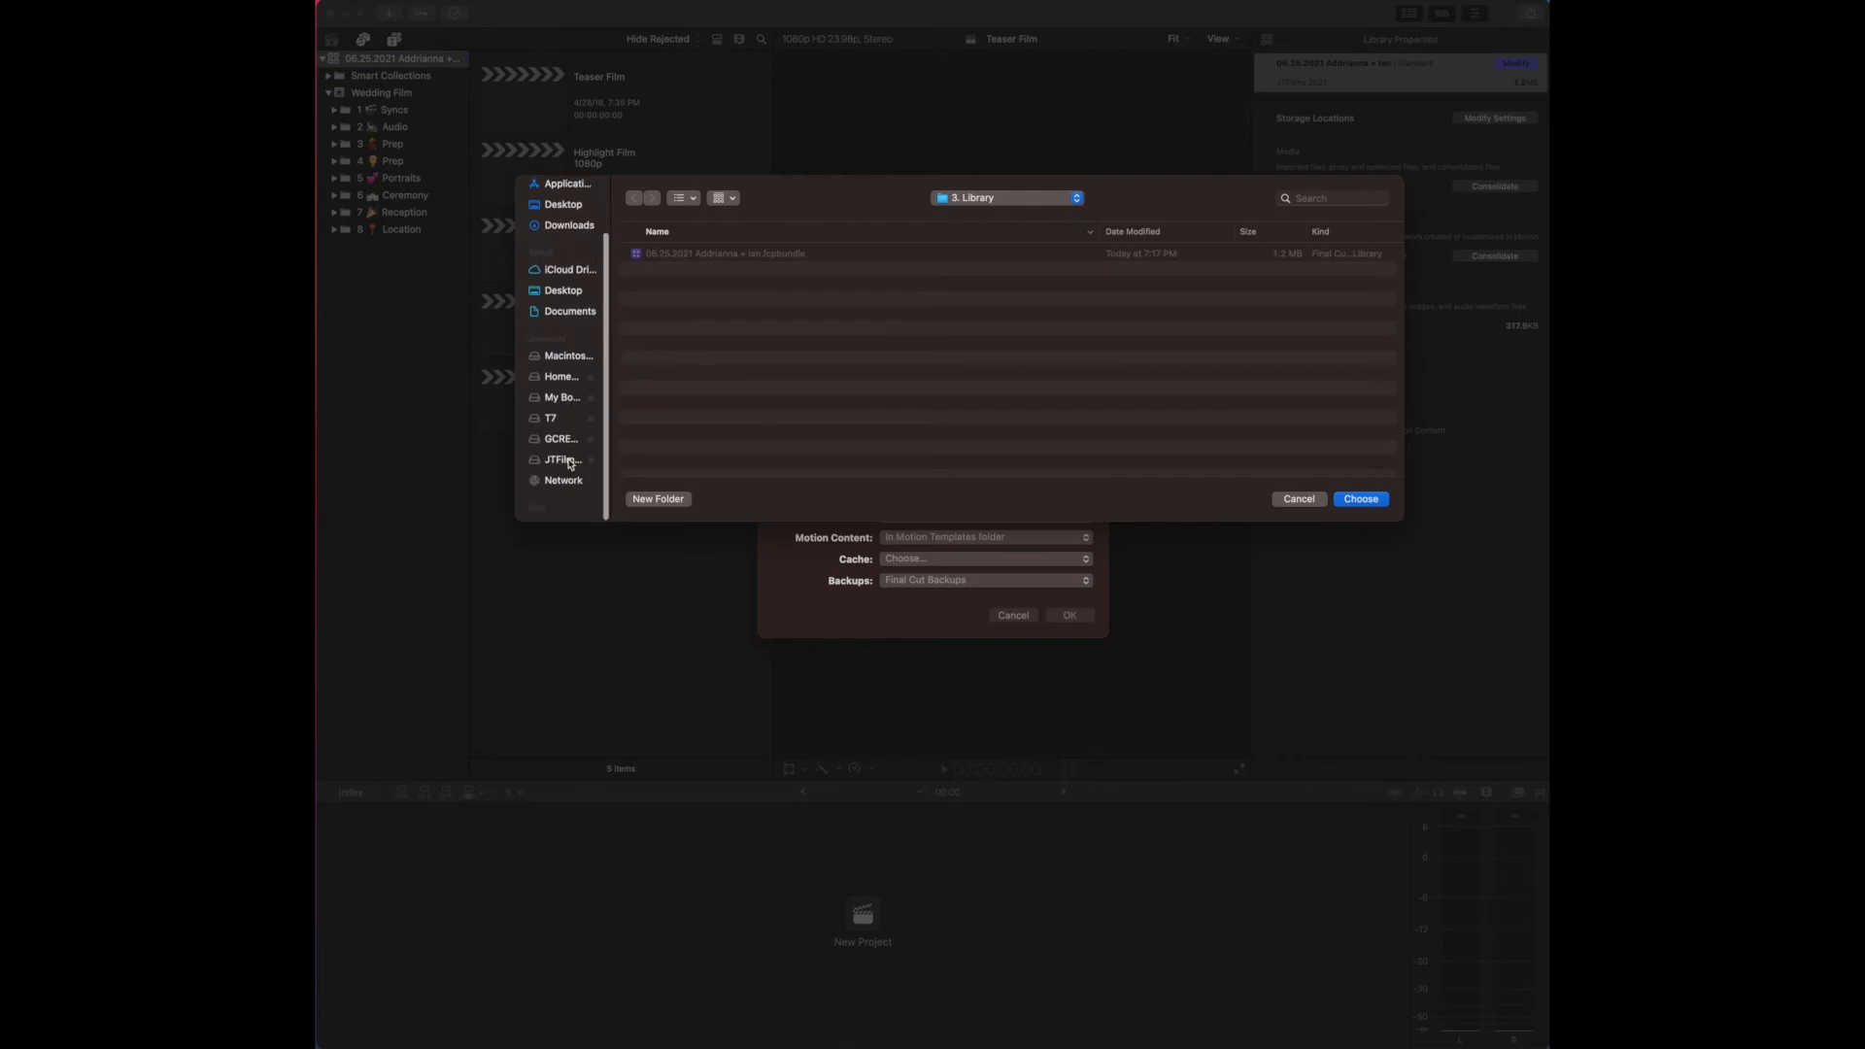
pyautogui.click(563, 459)
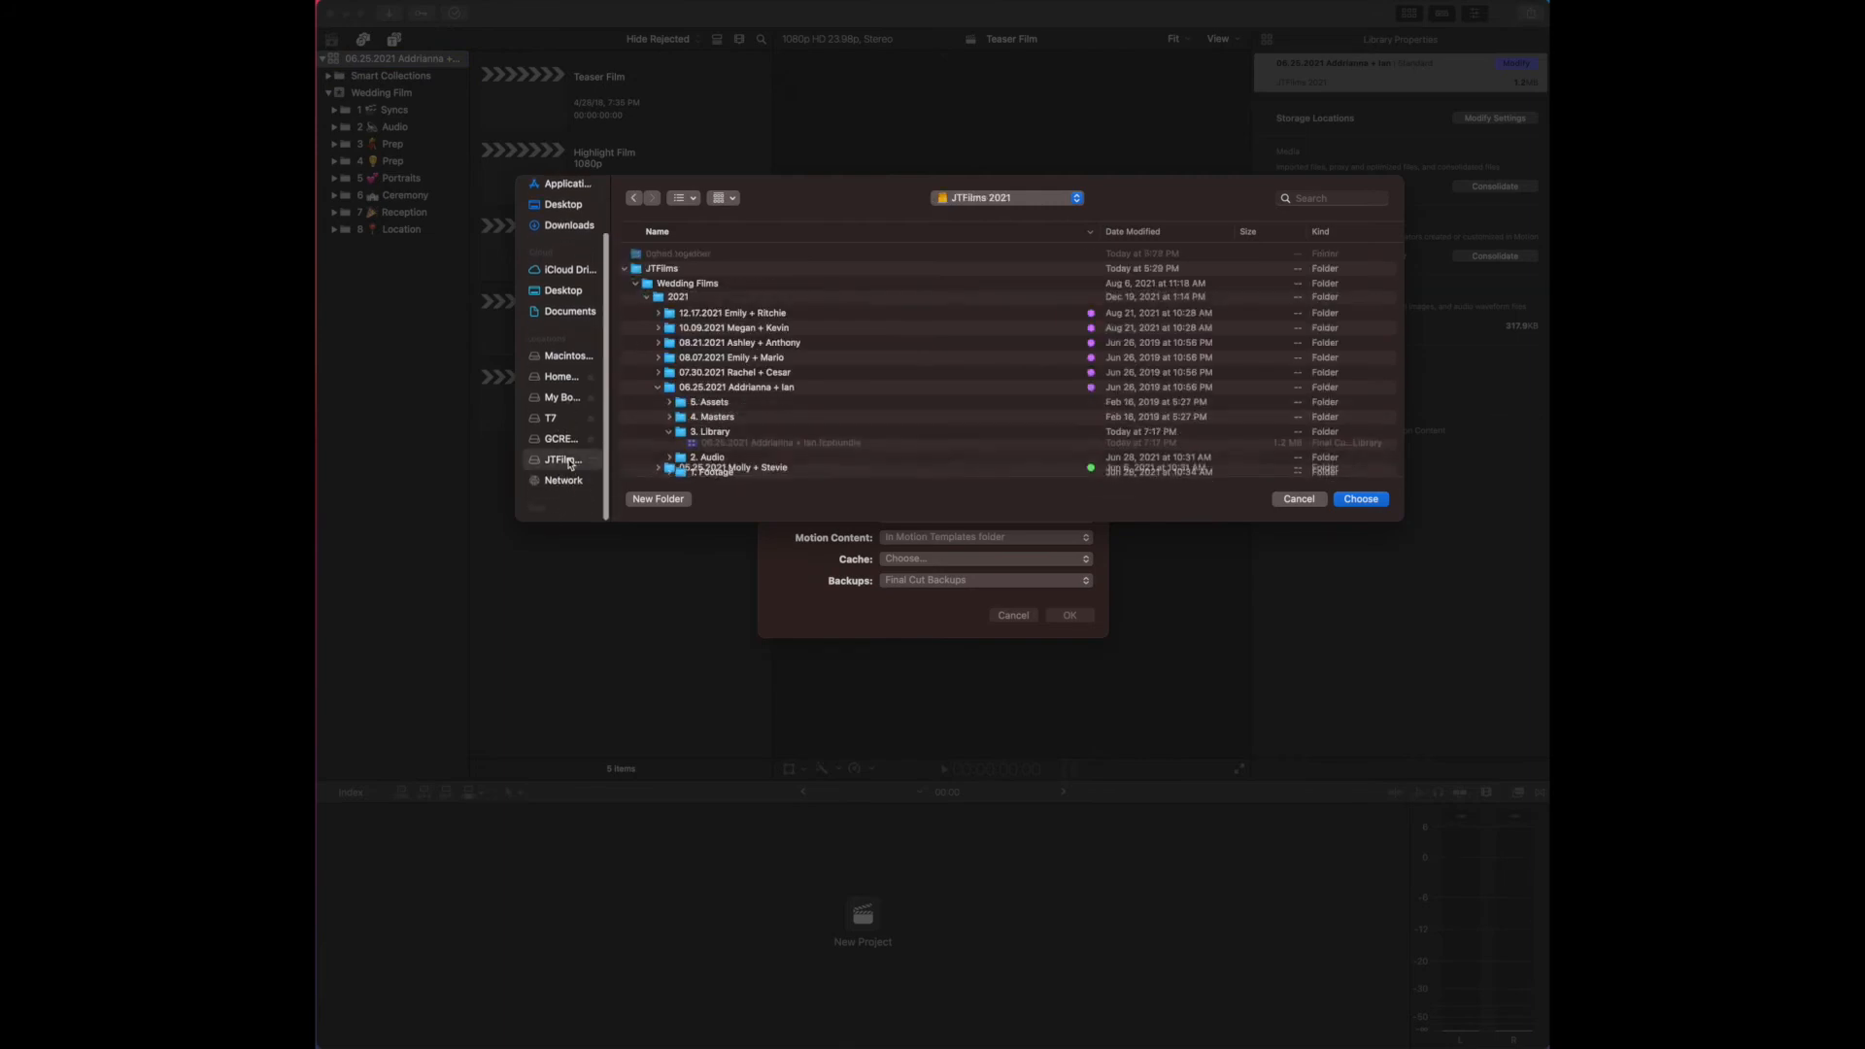
pyautogui.doubleClick(716, 433)
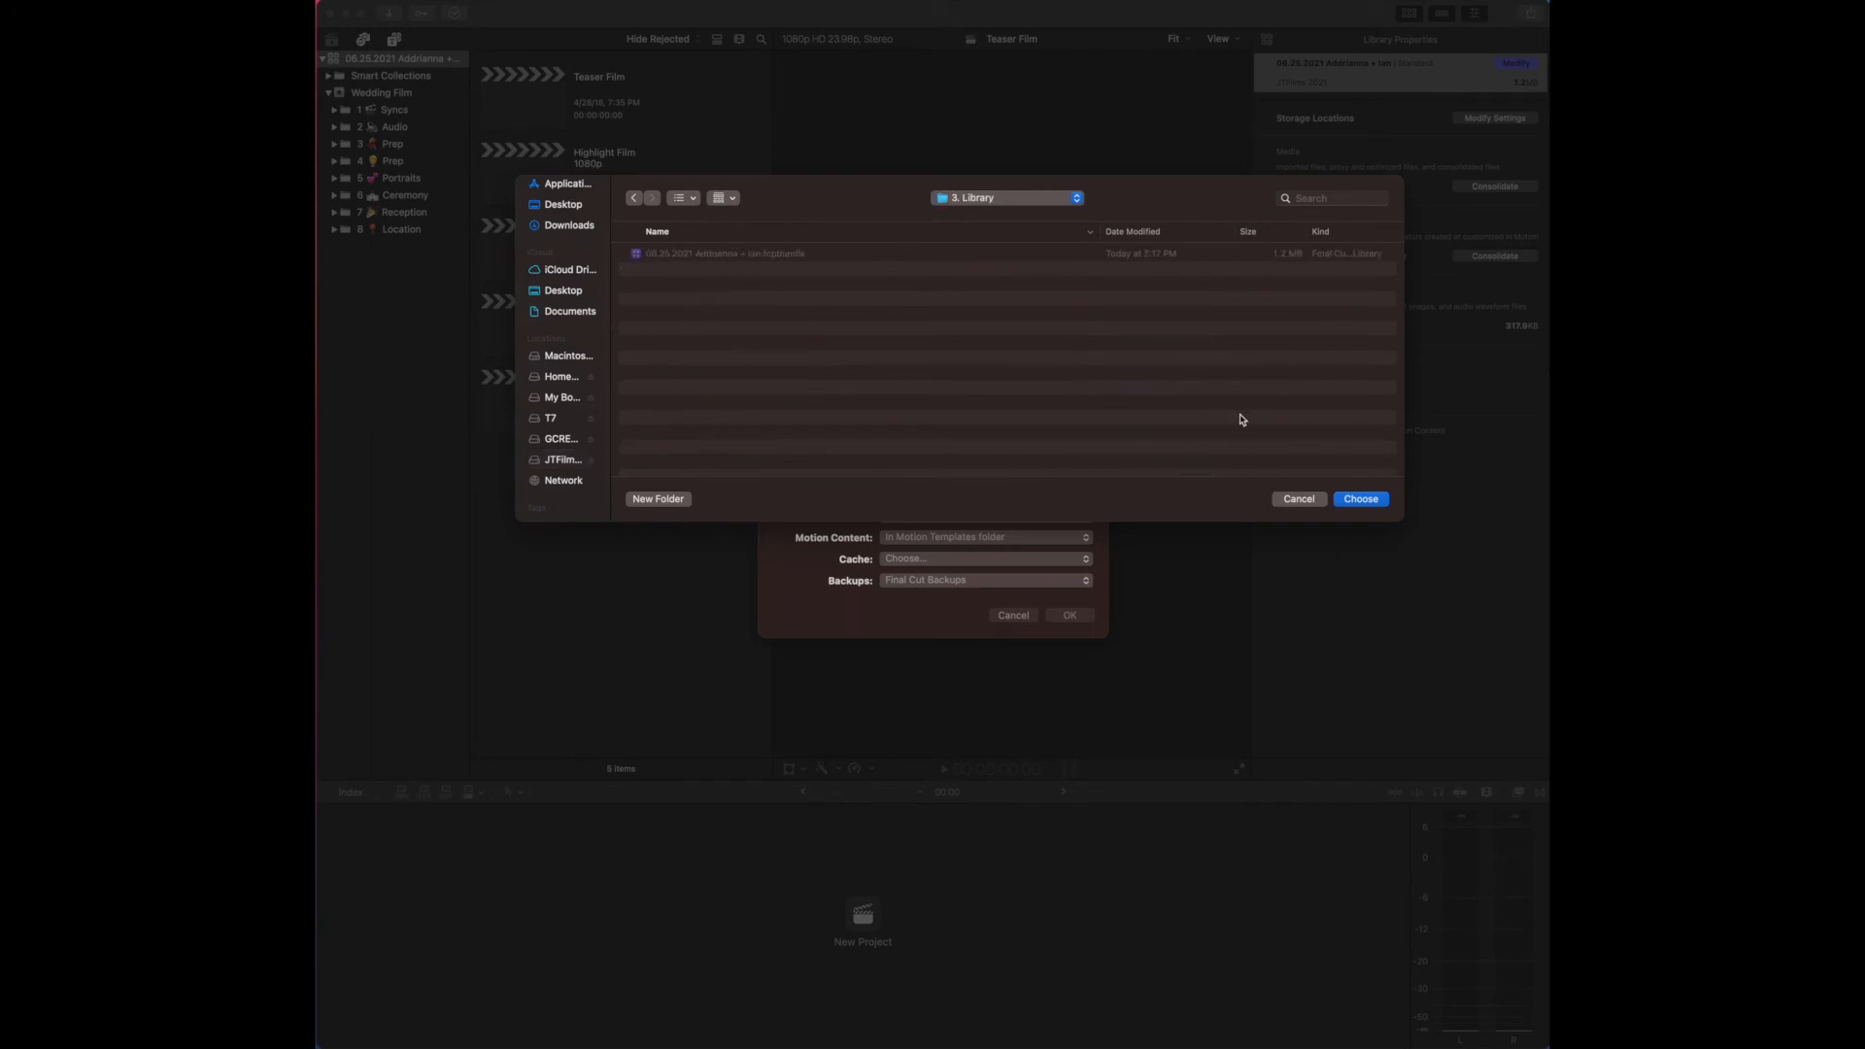
pyautogui.click(1364, 500)
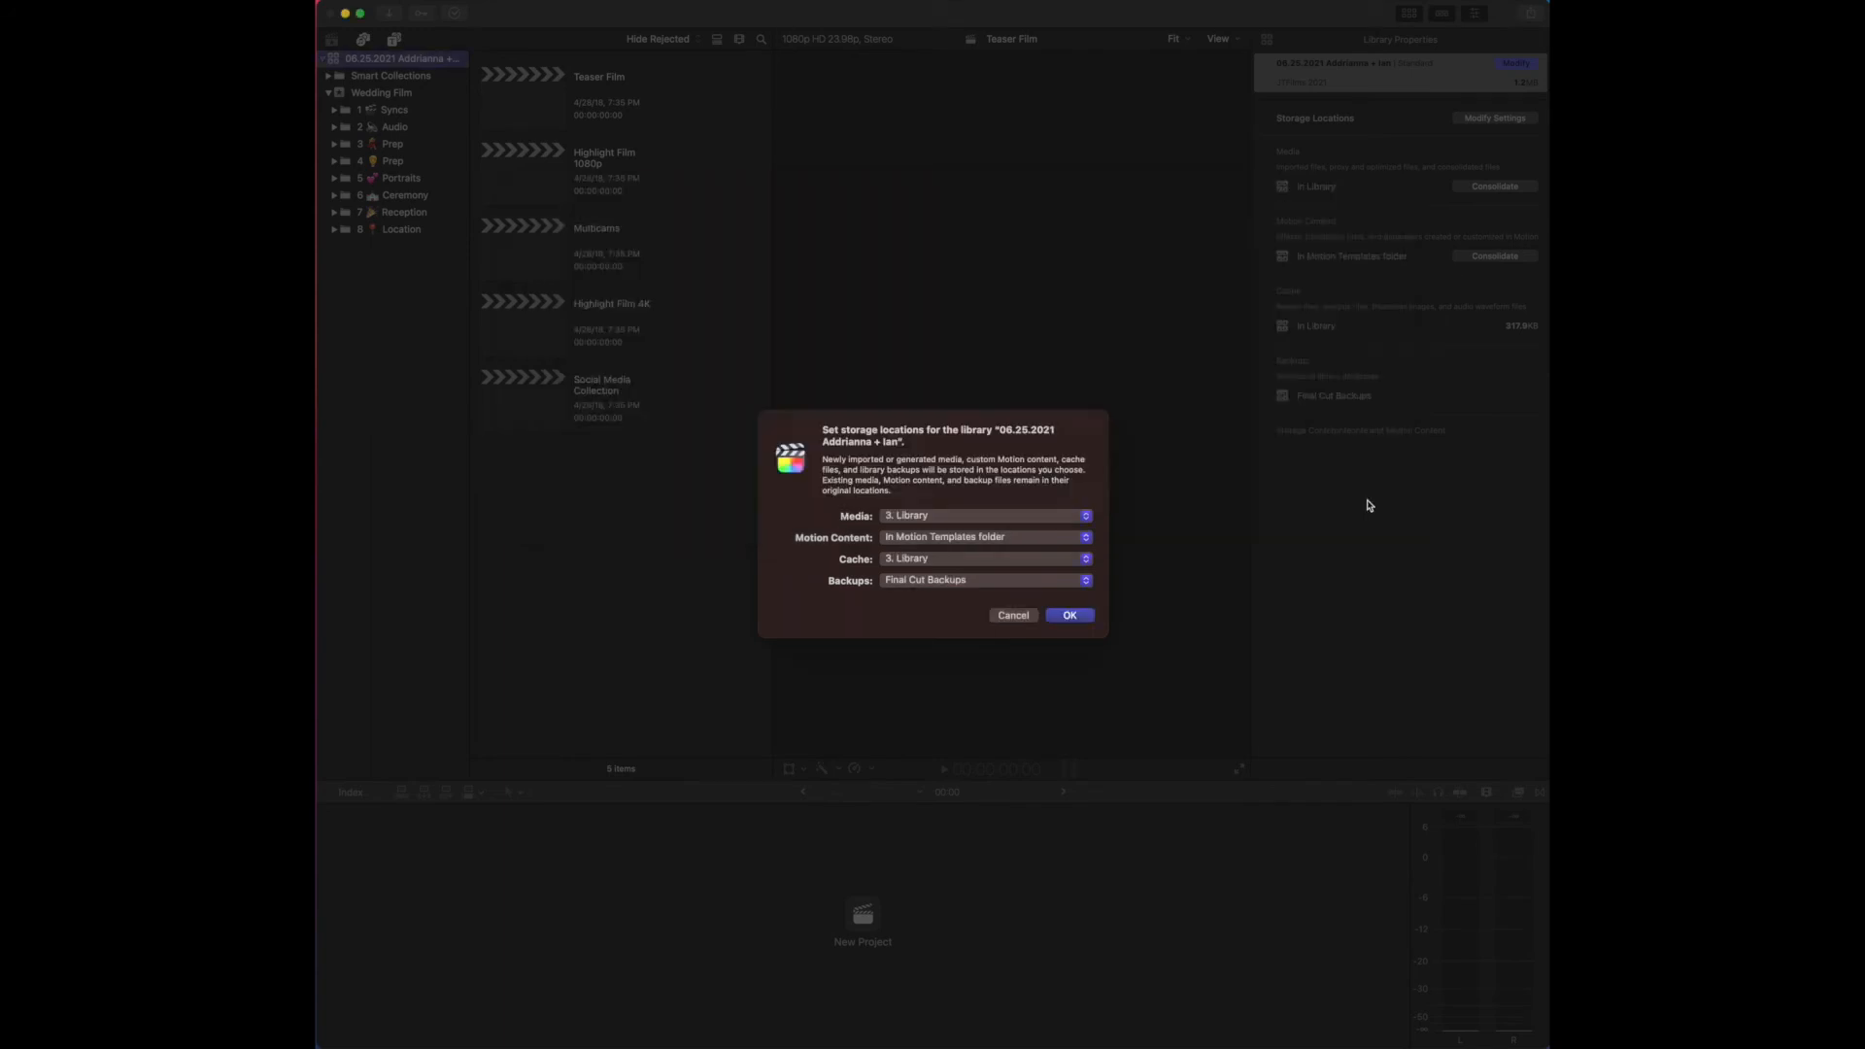
# Set the Backups location to 3. Library and apply the storage settings, including the render files in the move.
pyautogui.click(1085, 582)
pyautogui.click(1060, 609)
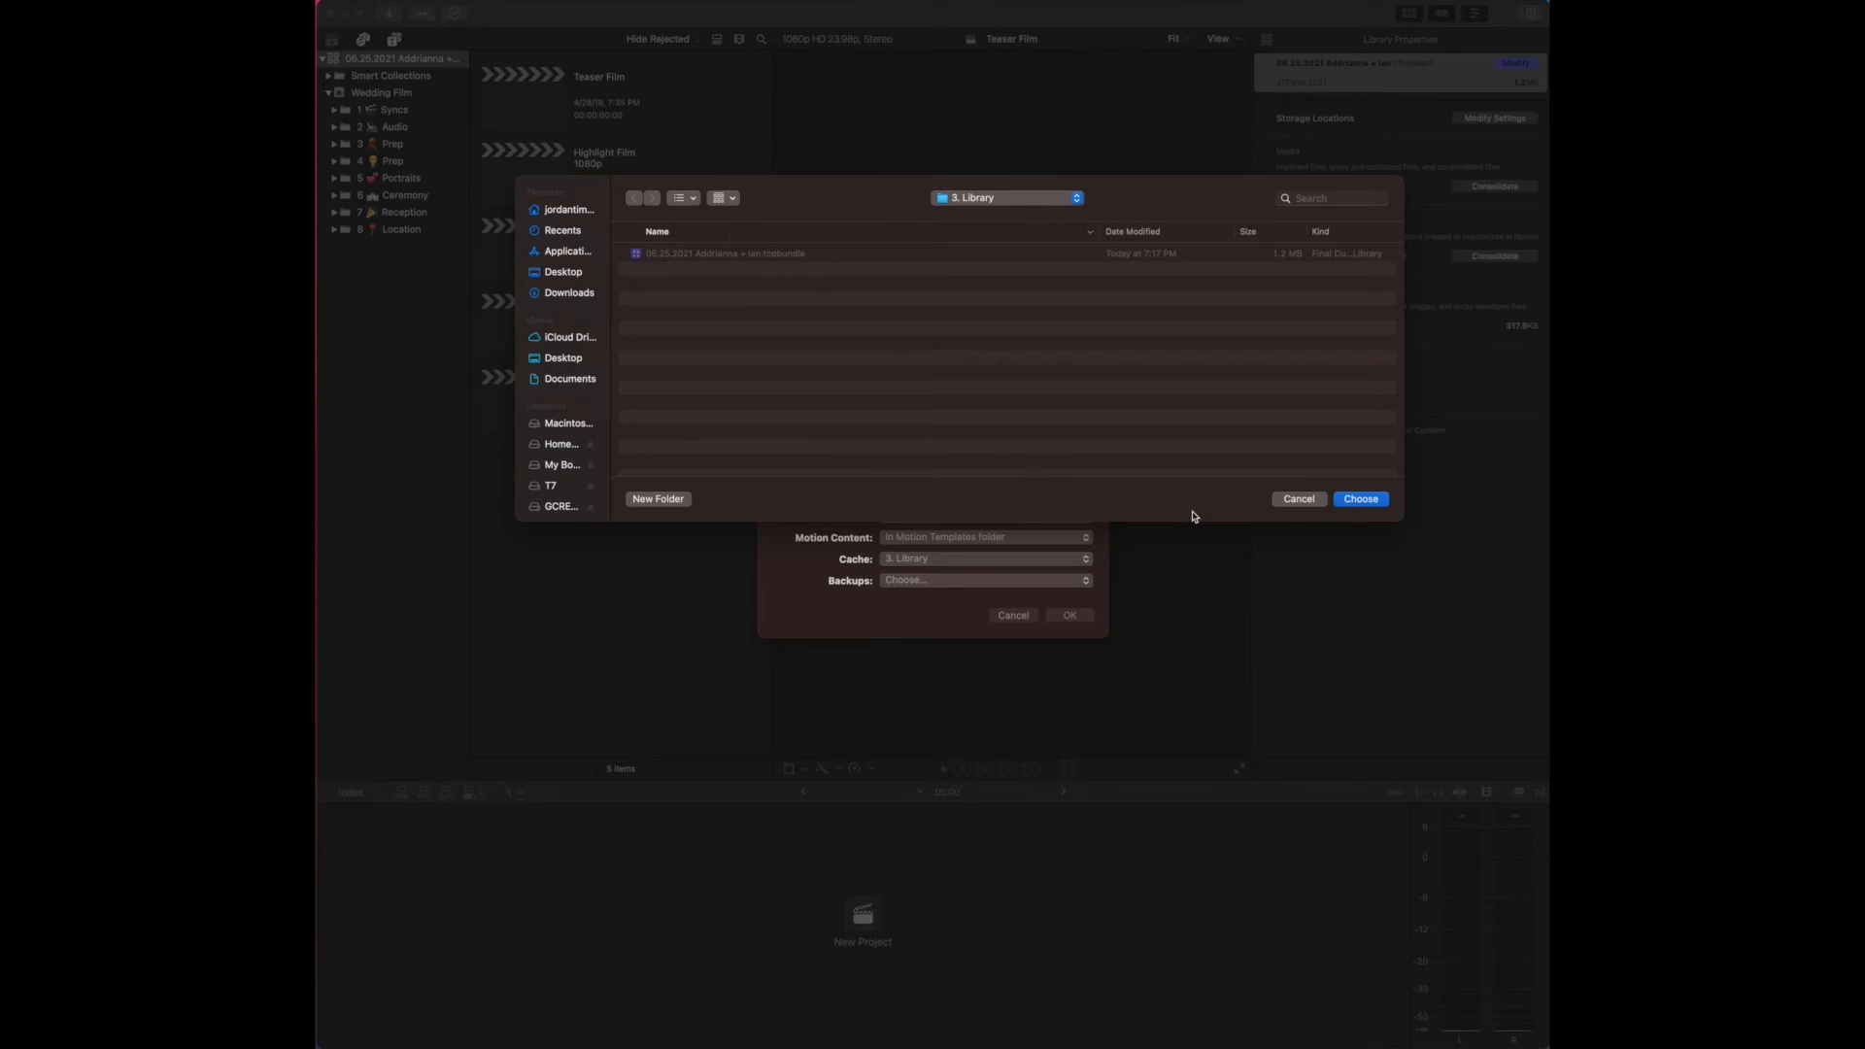
pyautogui.click(1361, 501)
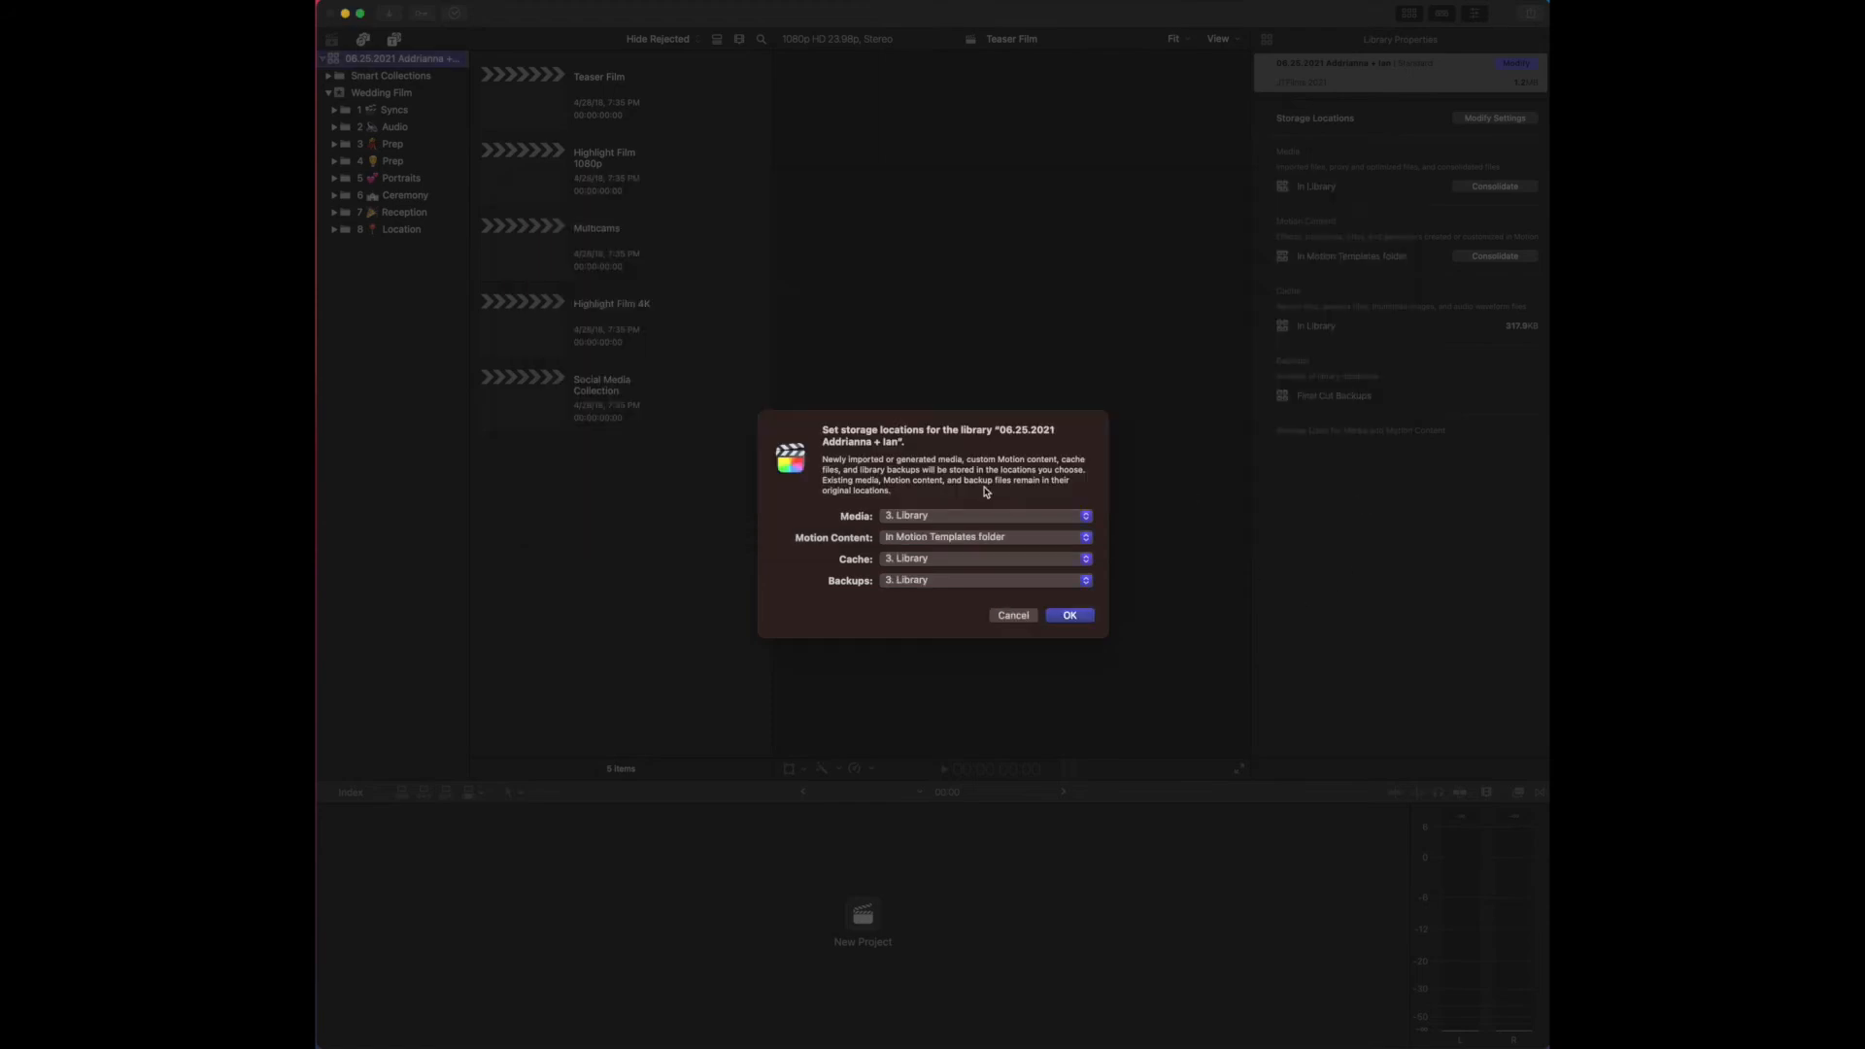
pyautogui.click(1068, 616)
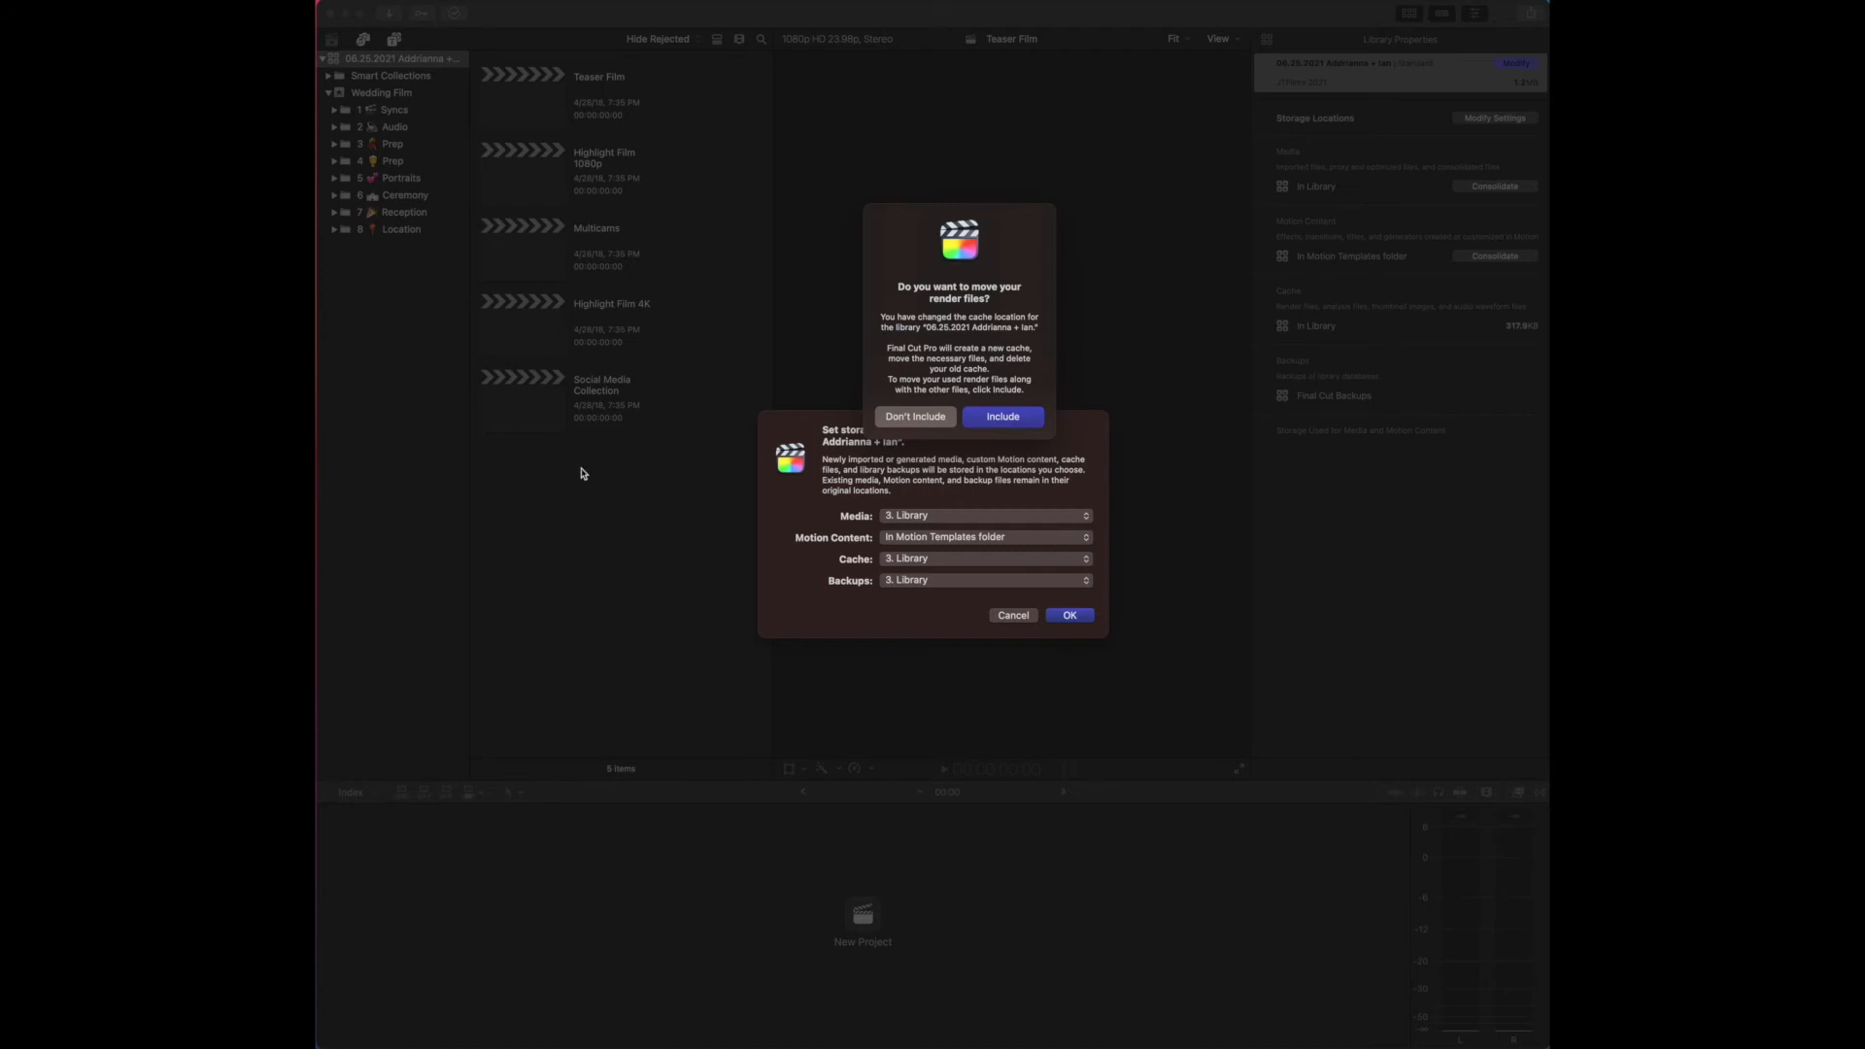
pyautogui.press('Return')
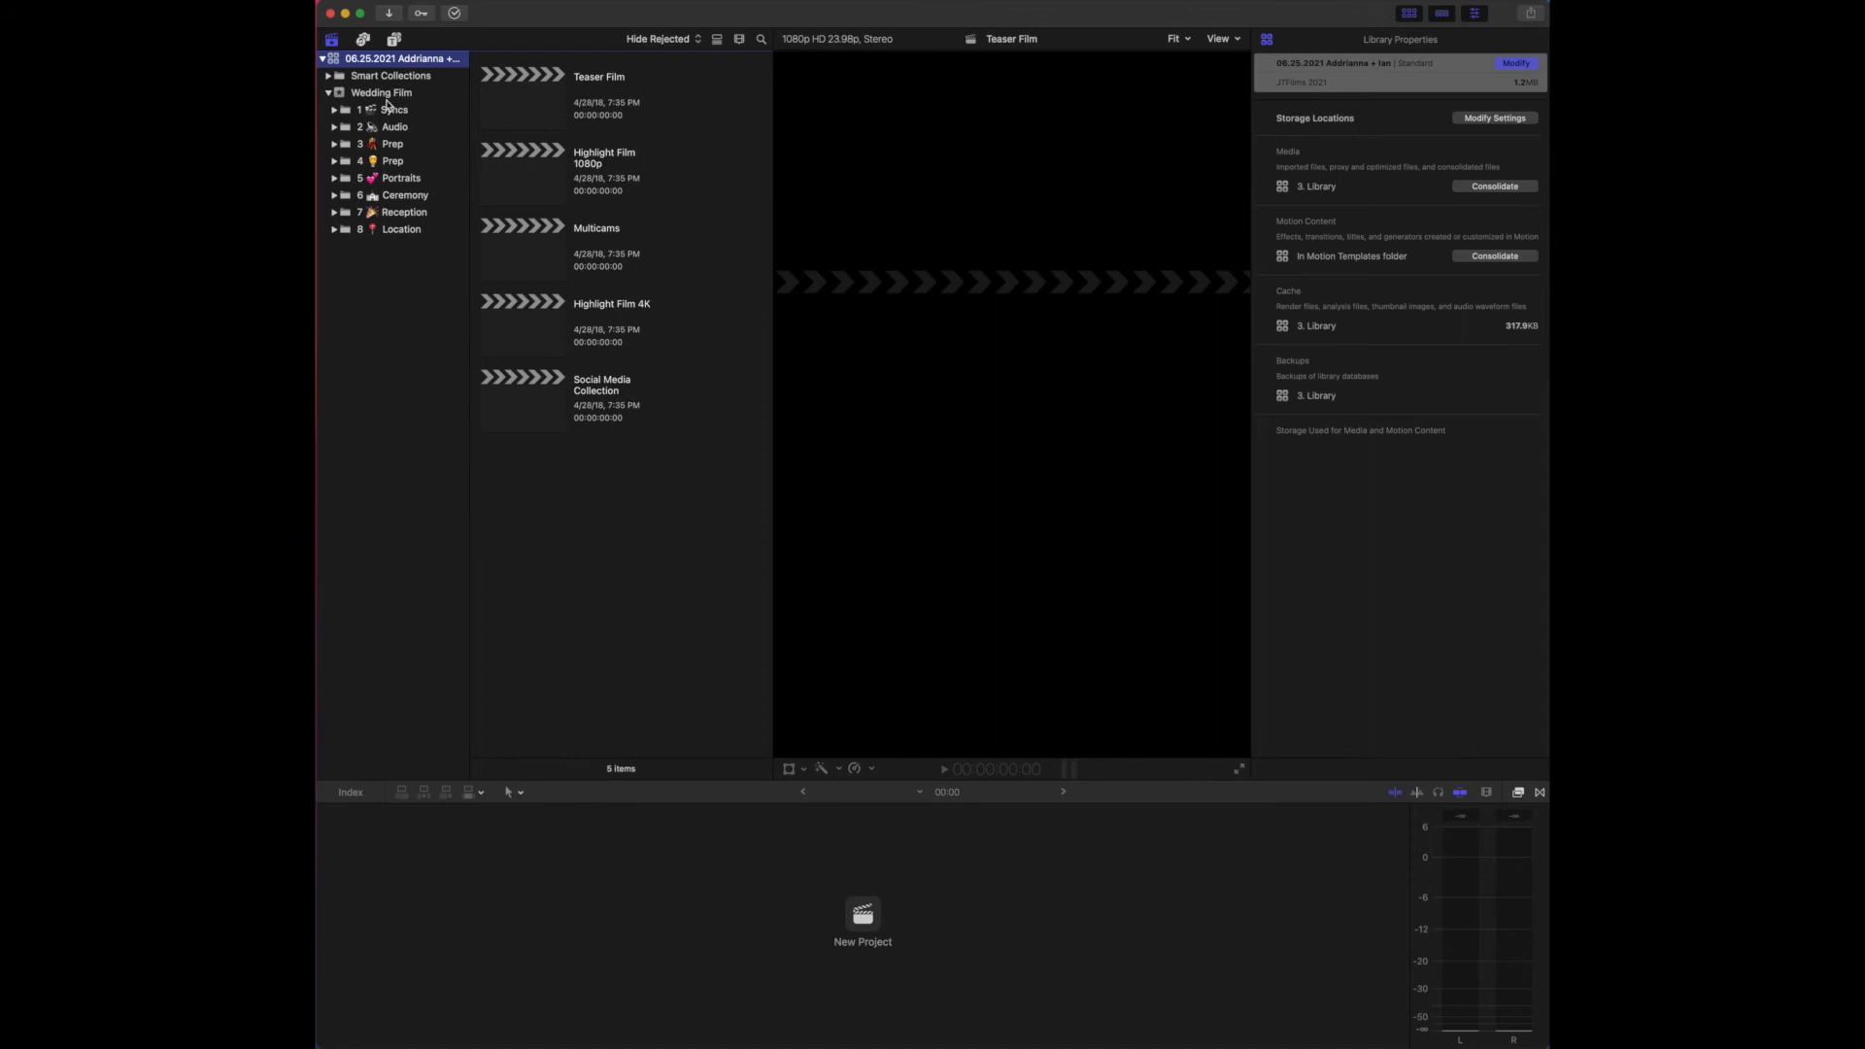
# Collapse the Wedding Film event and open Media Import for it.
pyautogui.click(386, 98)
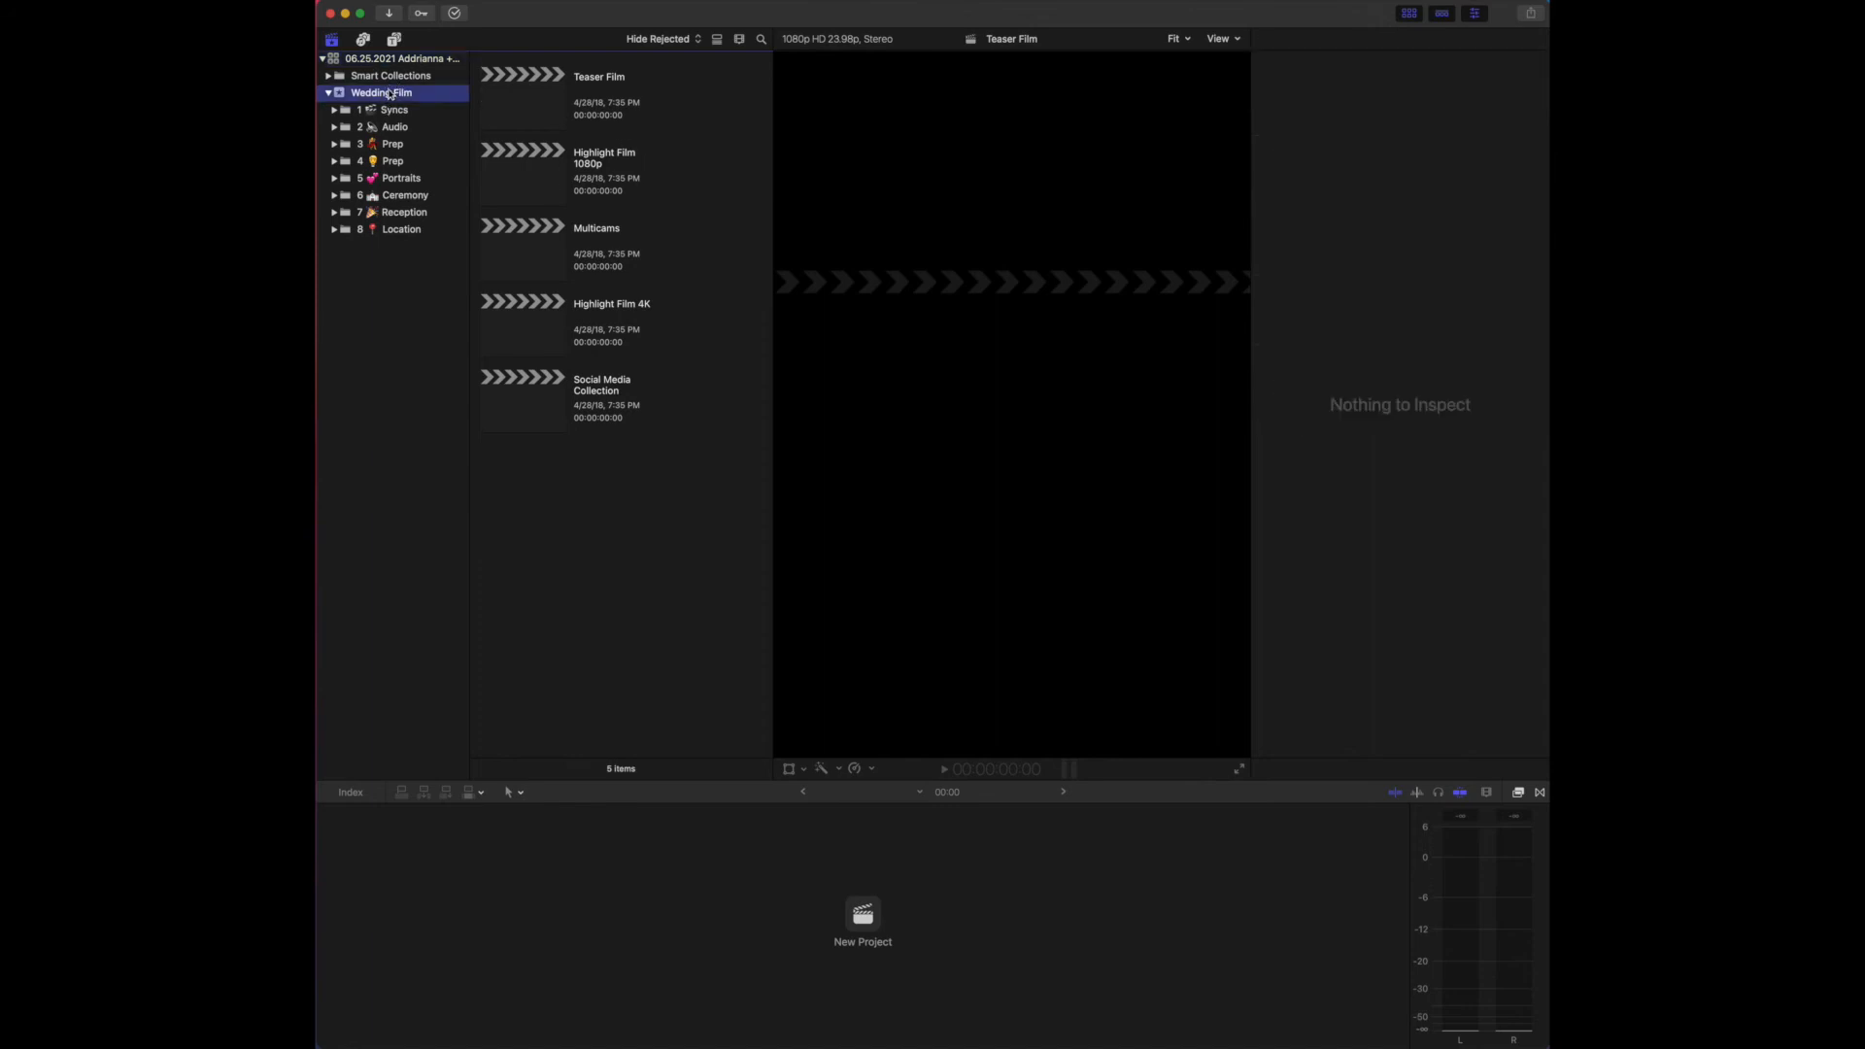
pyautogui.click(329, 94)
pyautogui.rightClick(369, 97)
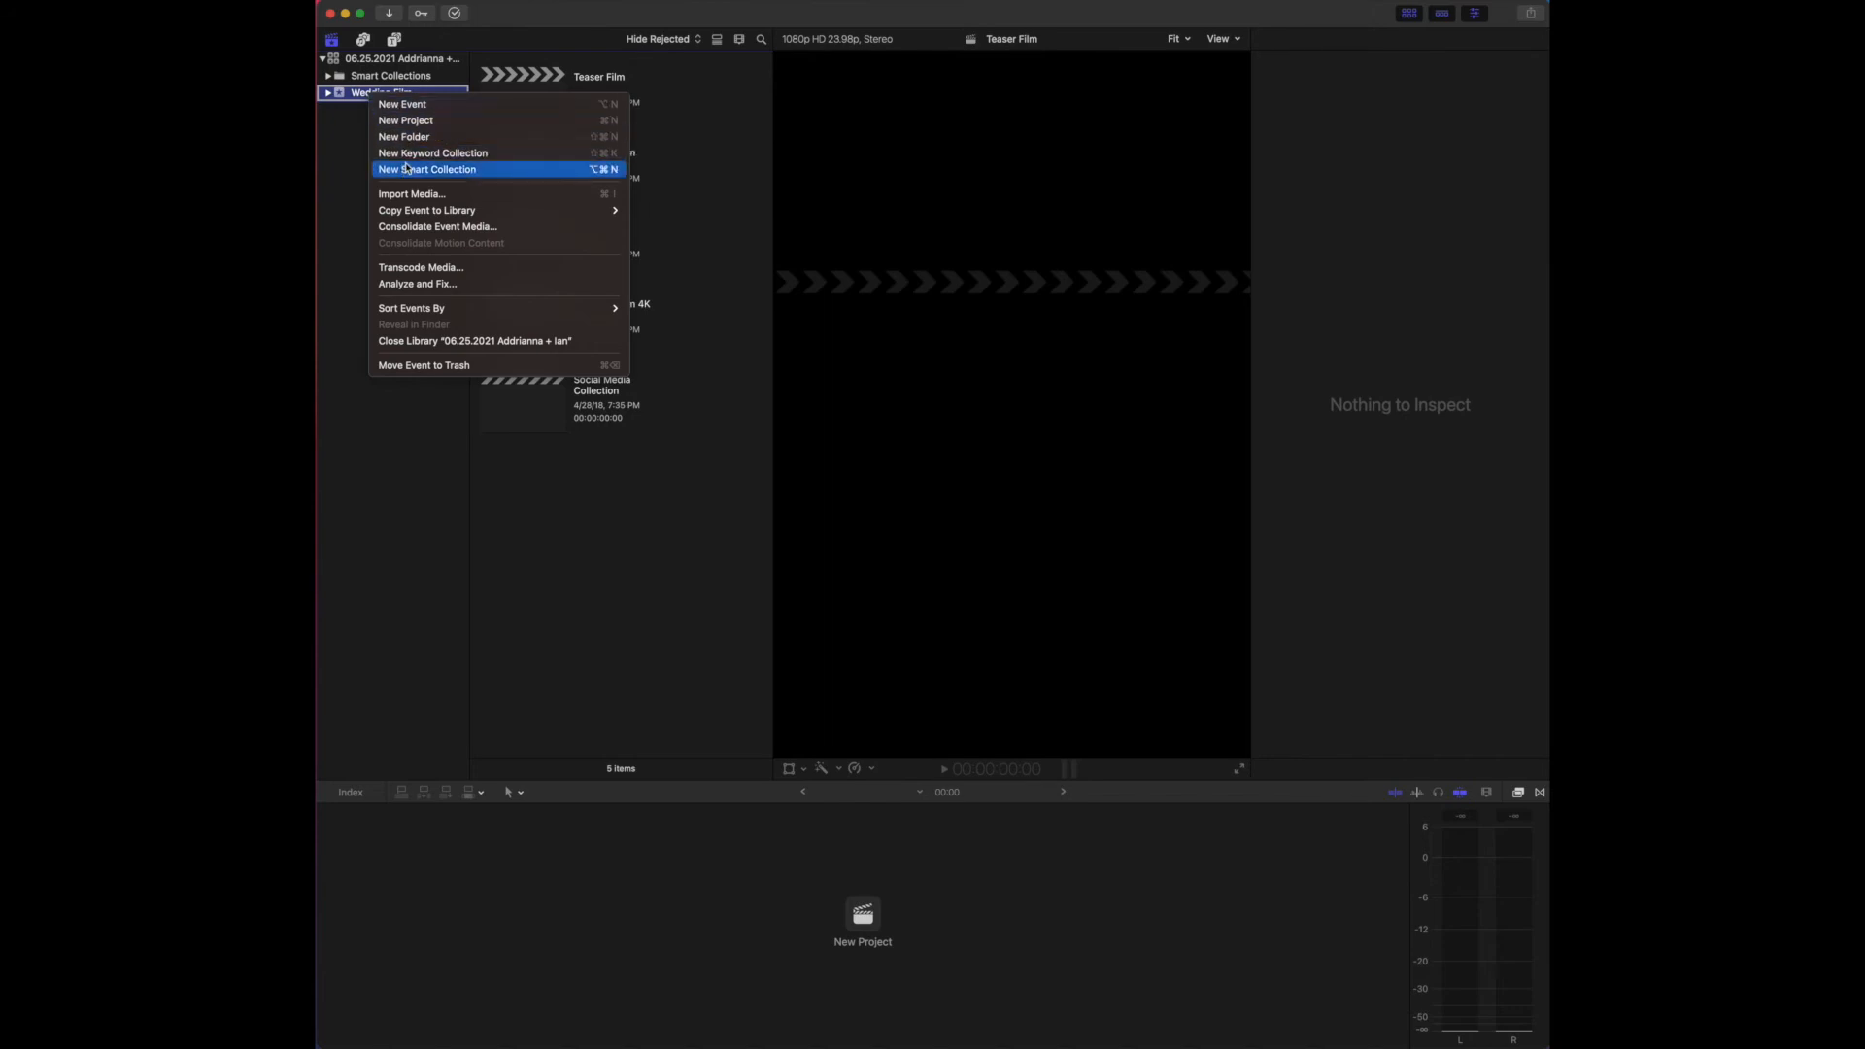
pyautogui.click(408, 195)
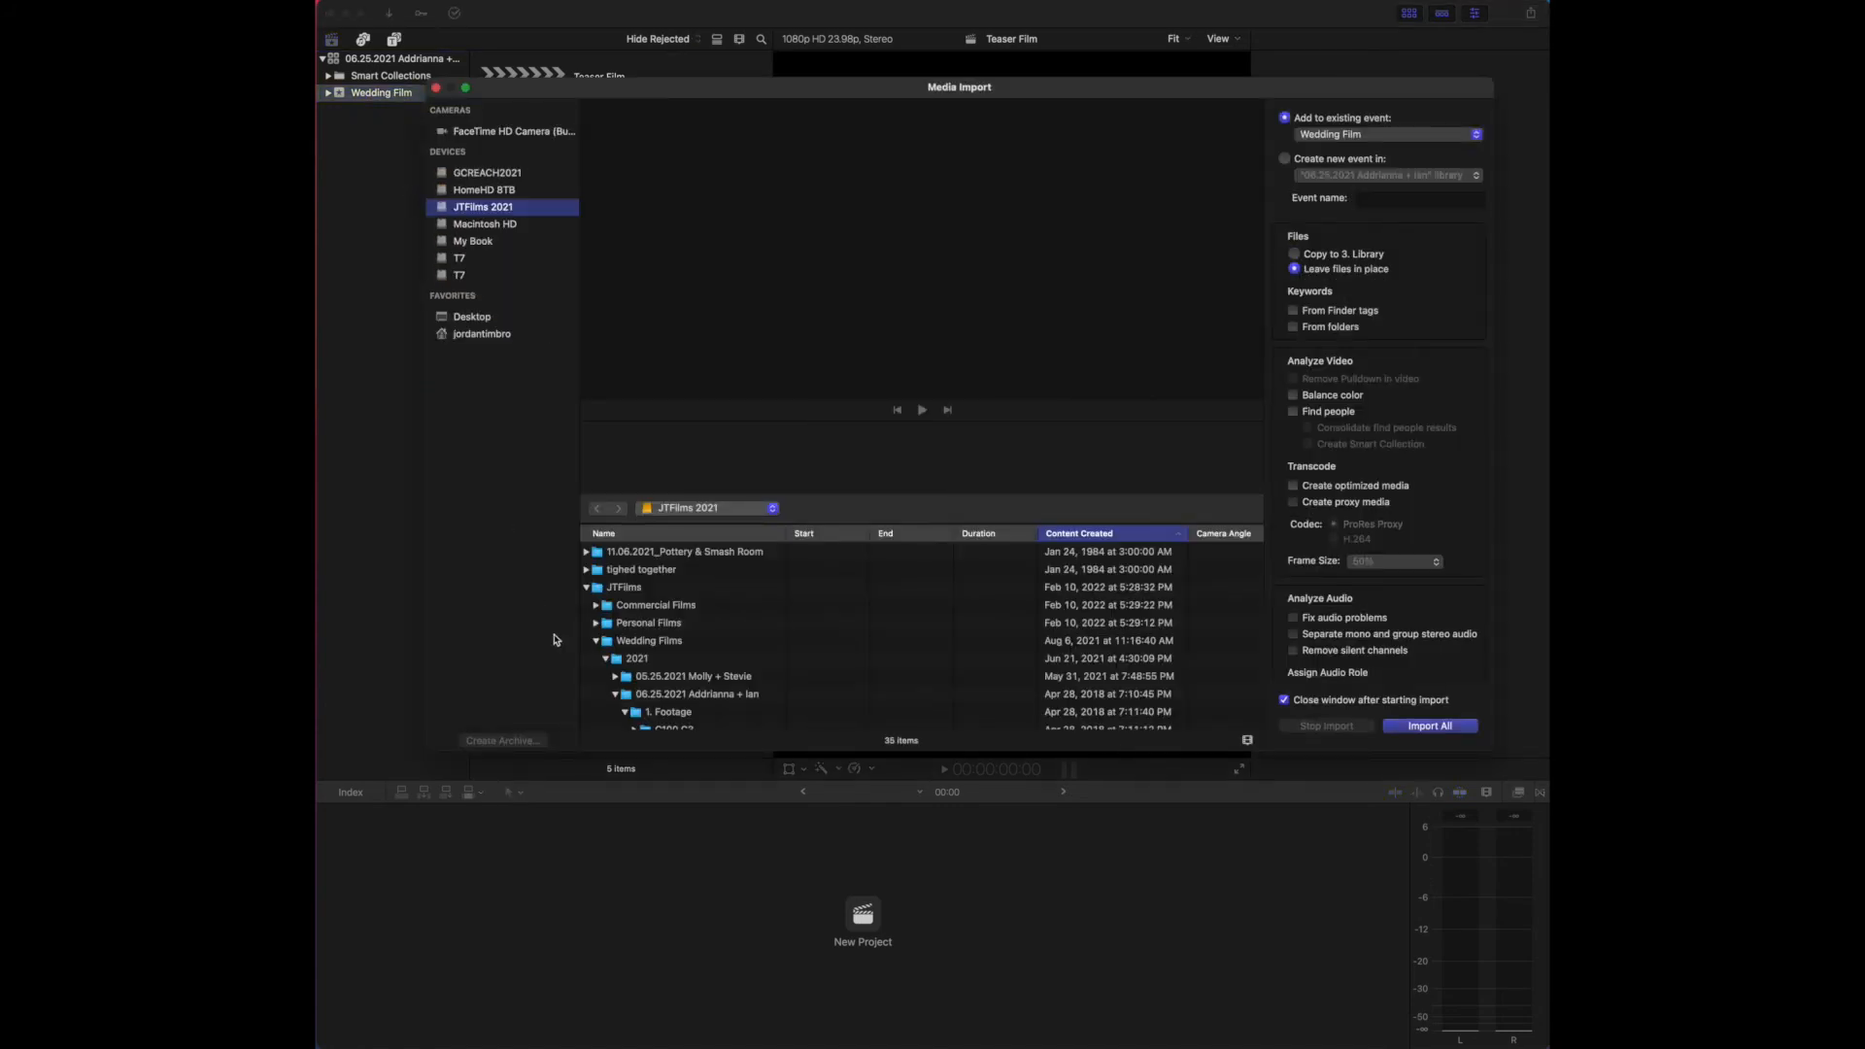
# Import the C100 C3, DRONE, M50 C2 and NinjaV C1 footage folders together with the 2. Audio folder into the Wedding Film event.
pyautogui.scroll(-2, 614, 644)
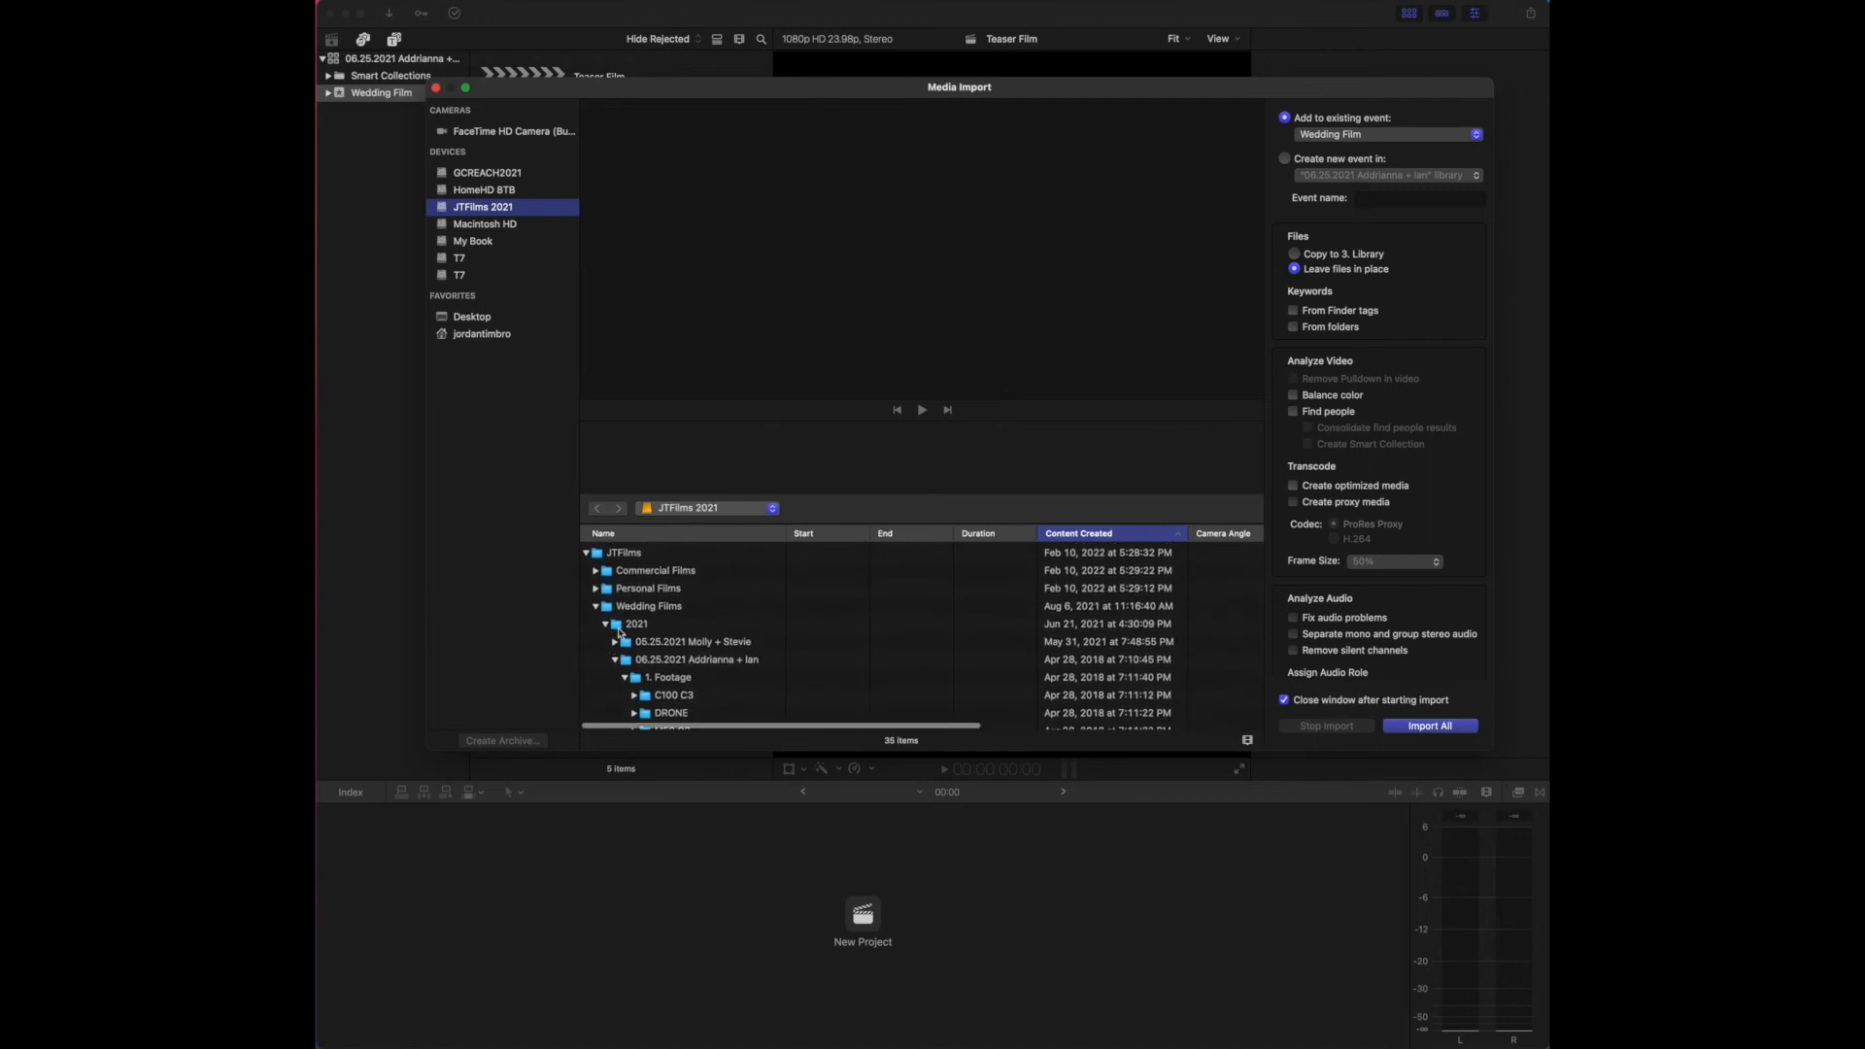
pyautogui.click(670, 677)
pyautogui.scroll(-3, 675, 670)
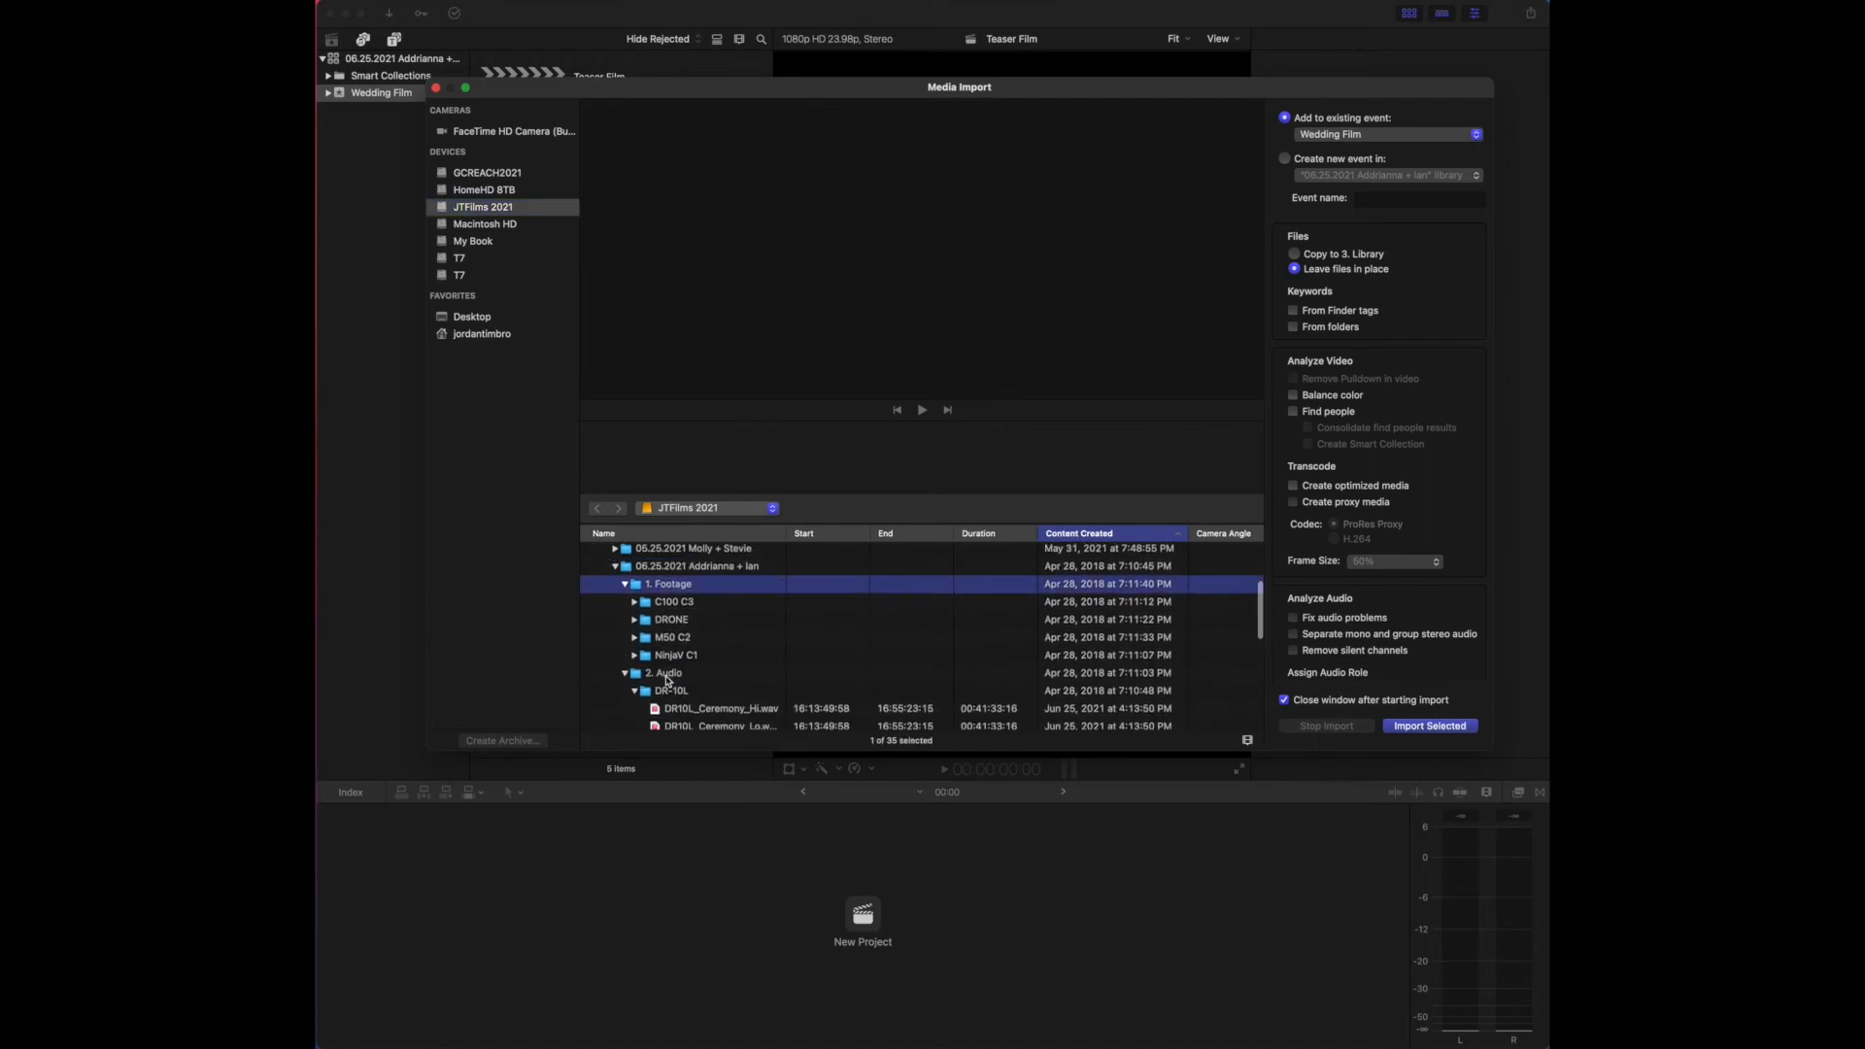
pyautogui.click(685, 603)
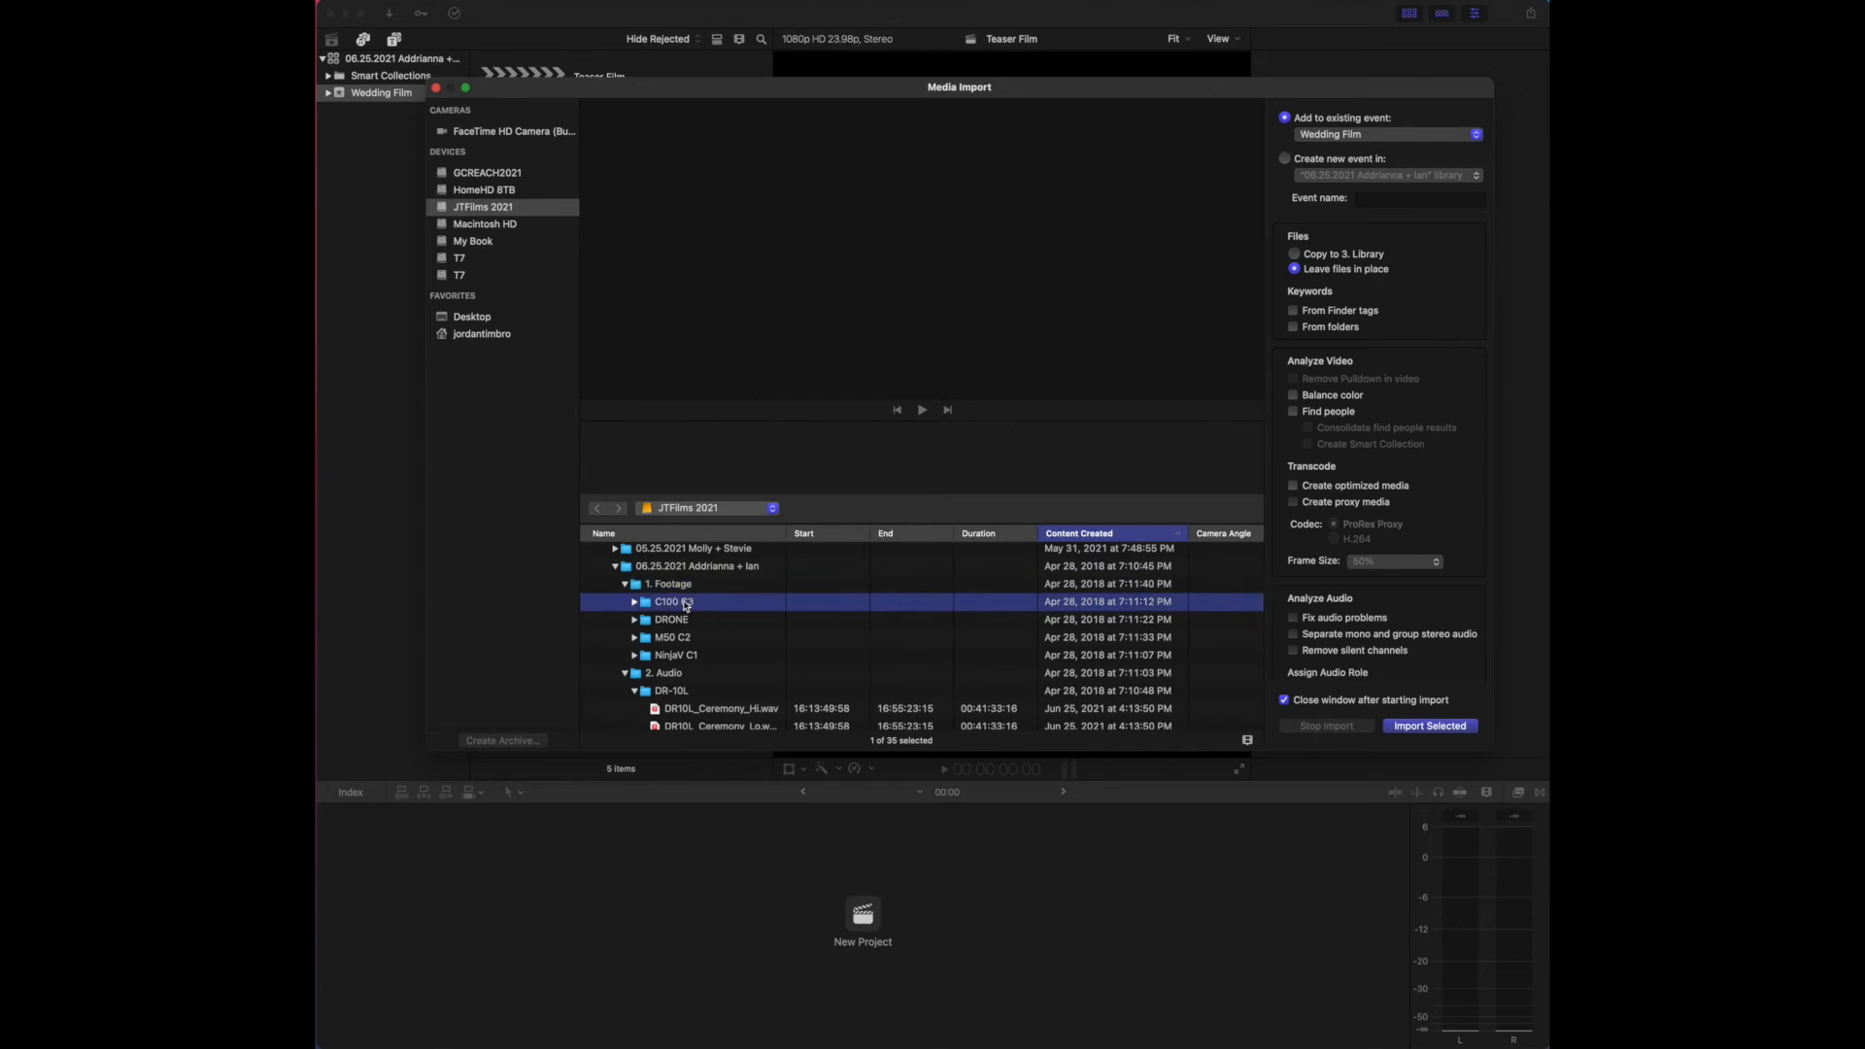
pyautogui.keyDown('shift'); pyautogui.click(677, 657); pyautogui.keyUp('shift')
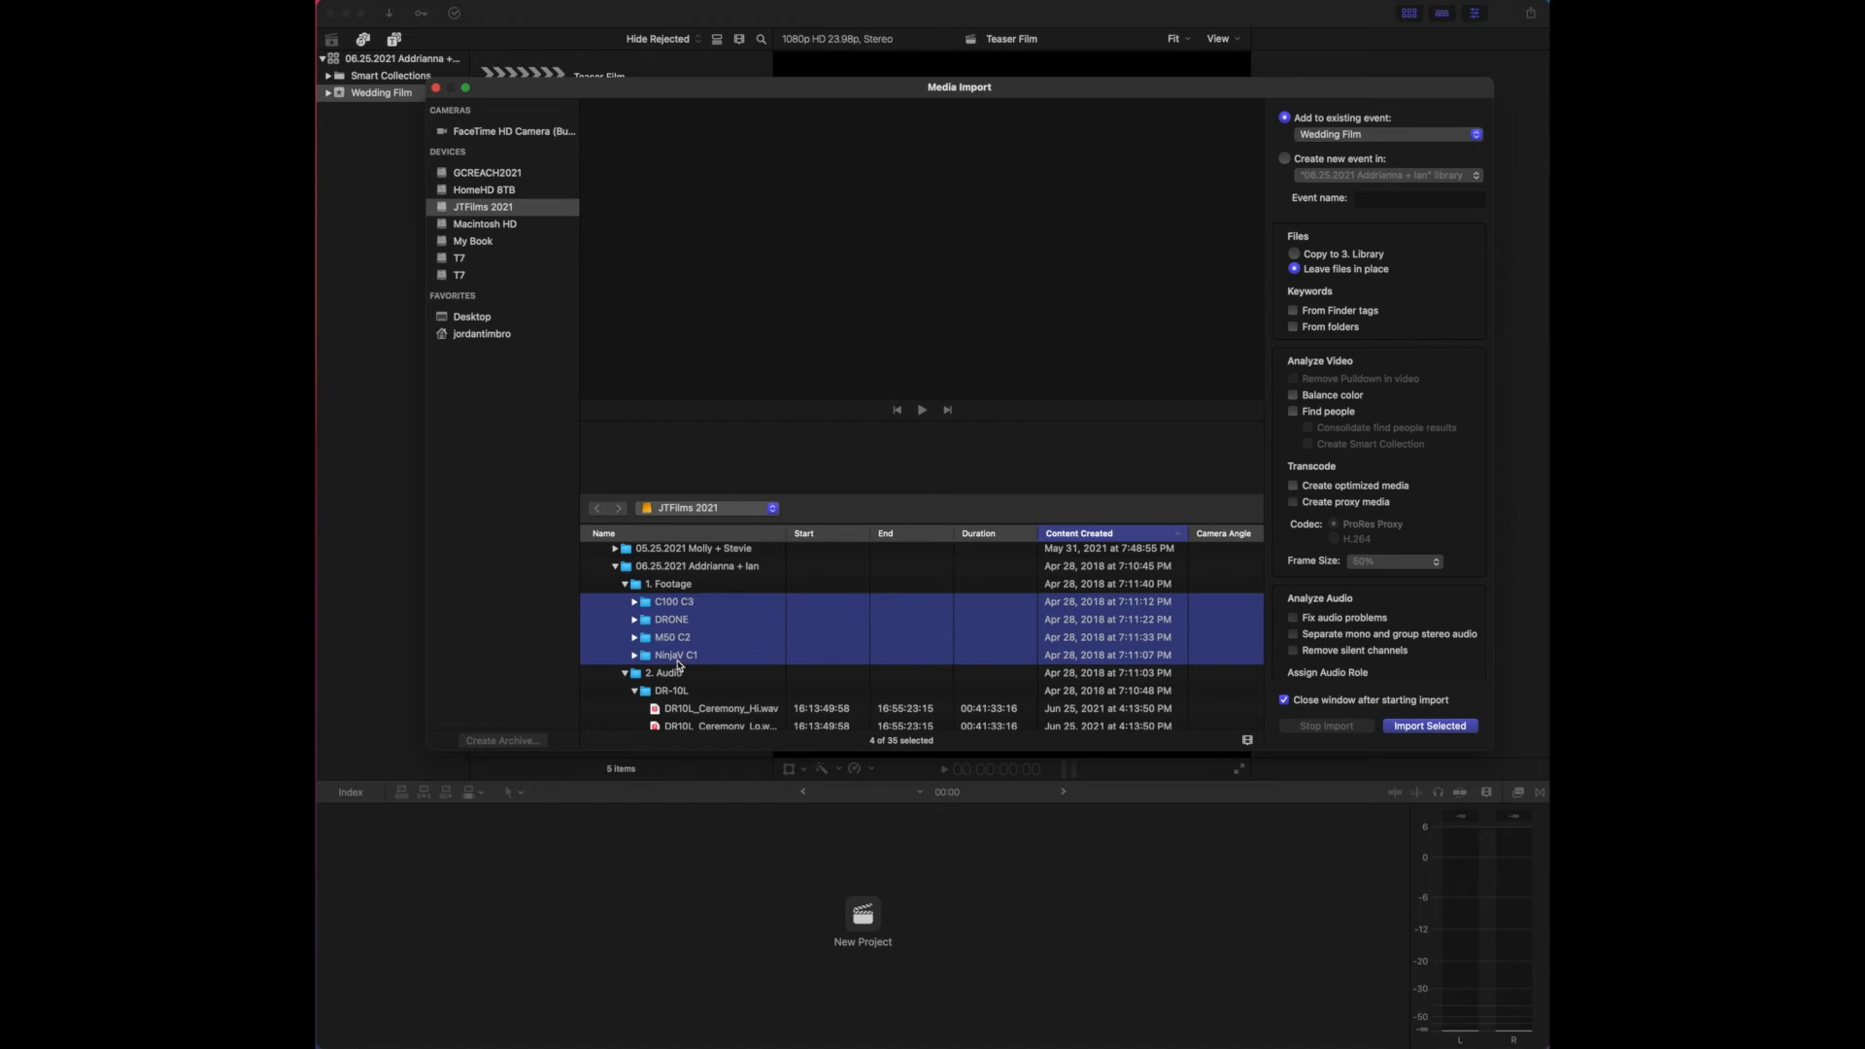
pyautogui.scroll(-3, 684, 673)
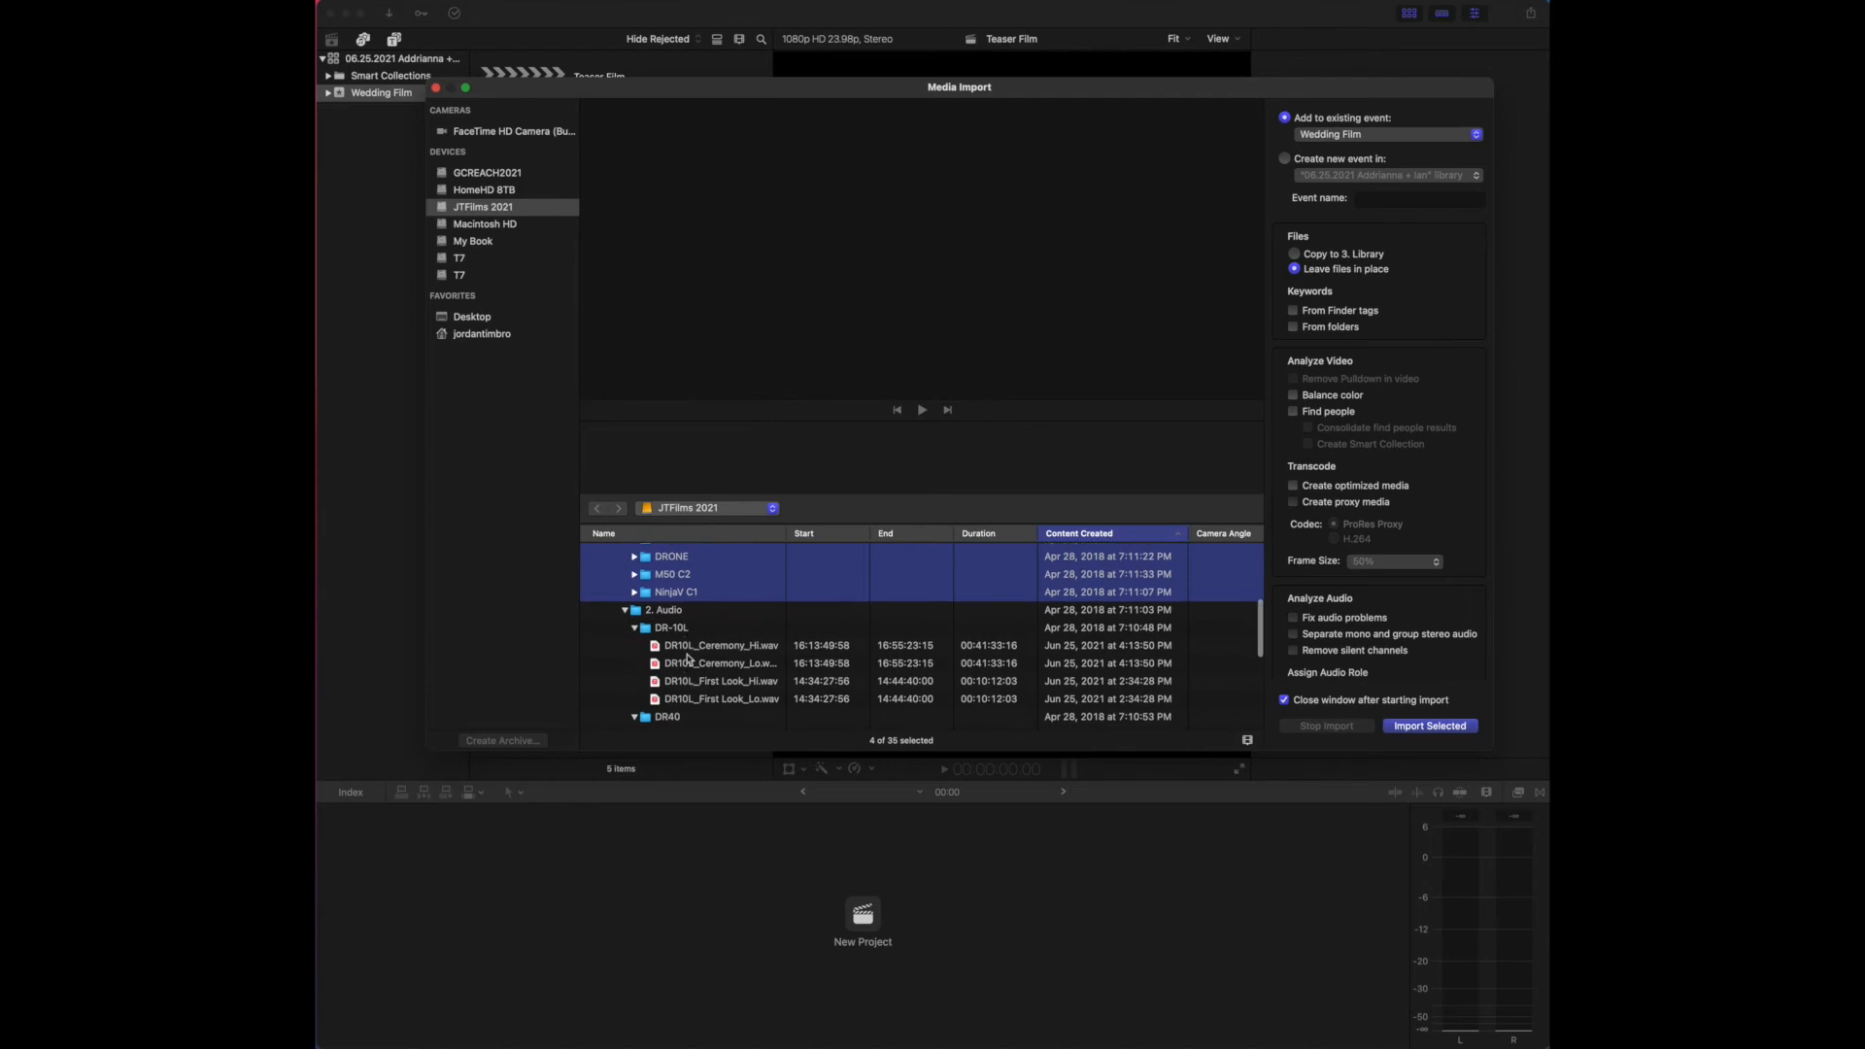
pyautogui.scroll(-4, 692, 649)
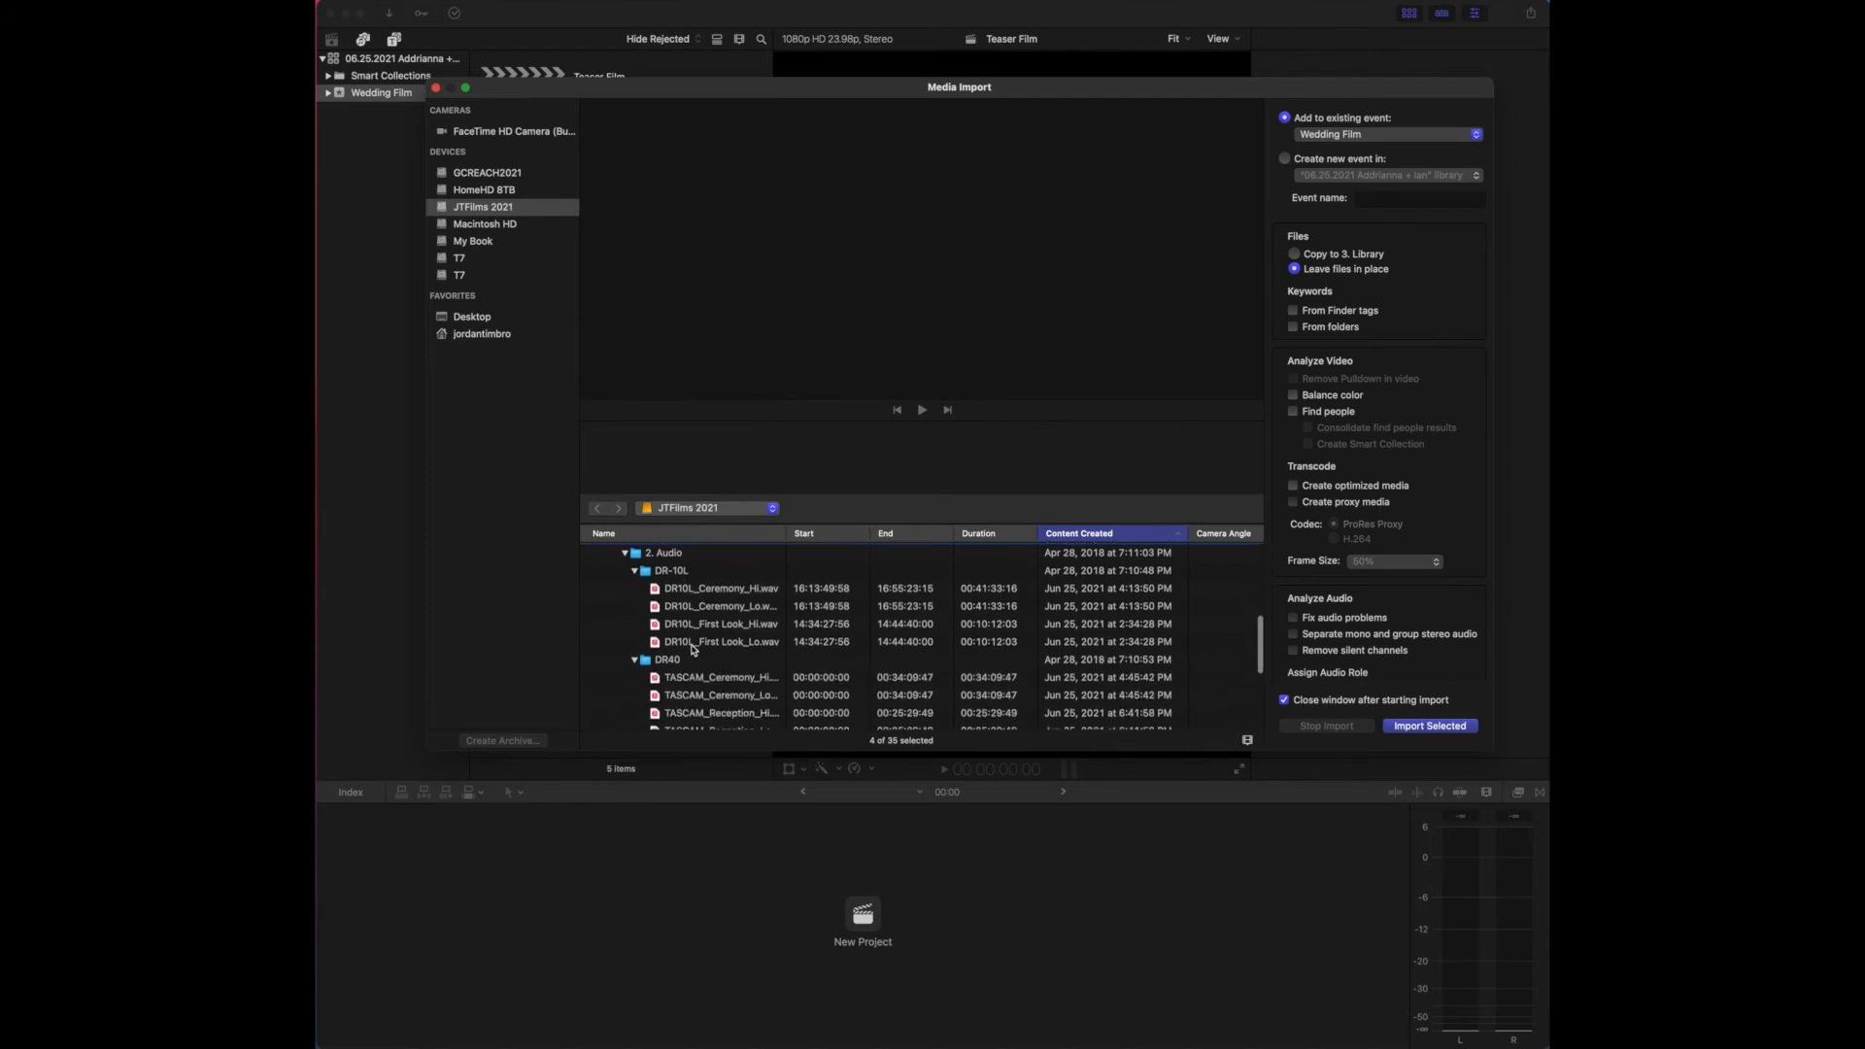
pyautogui.scroll(2, 693, 649)
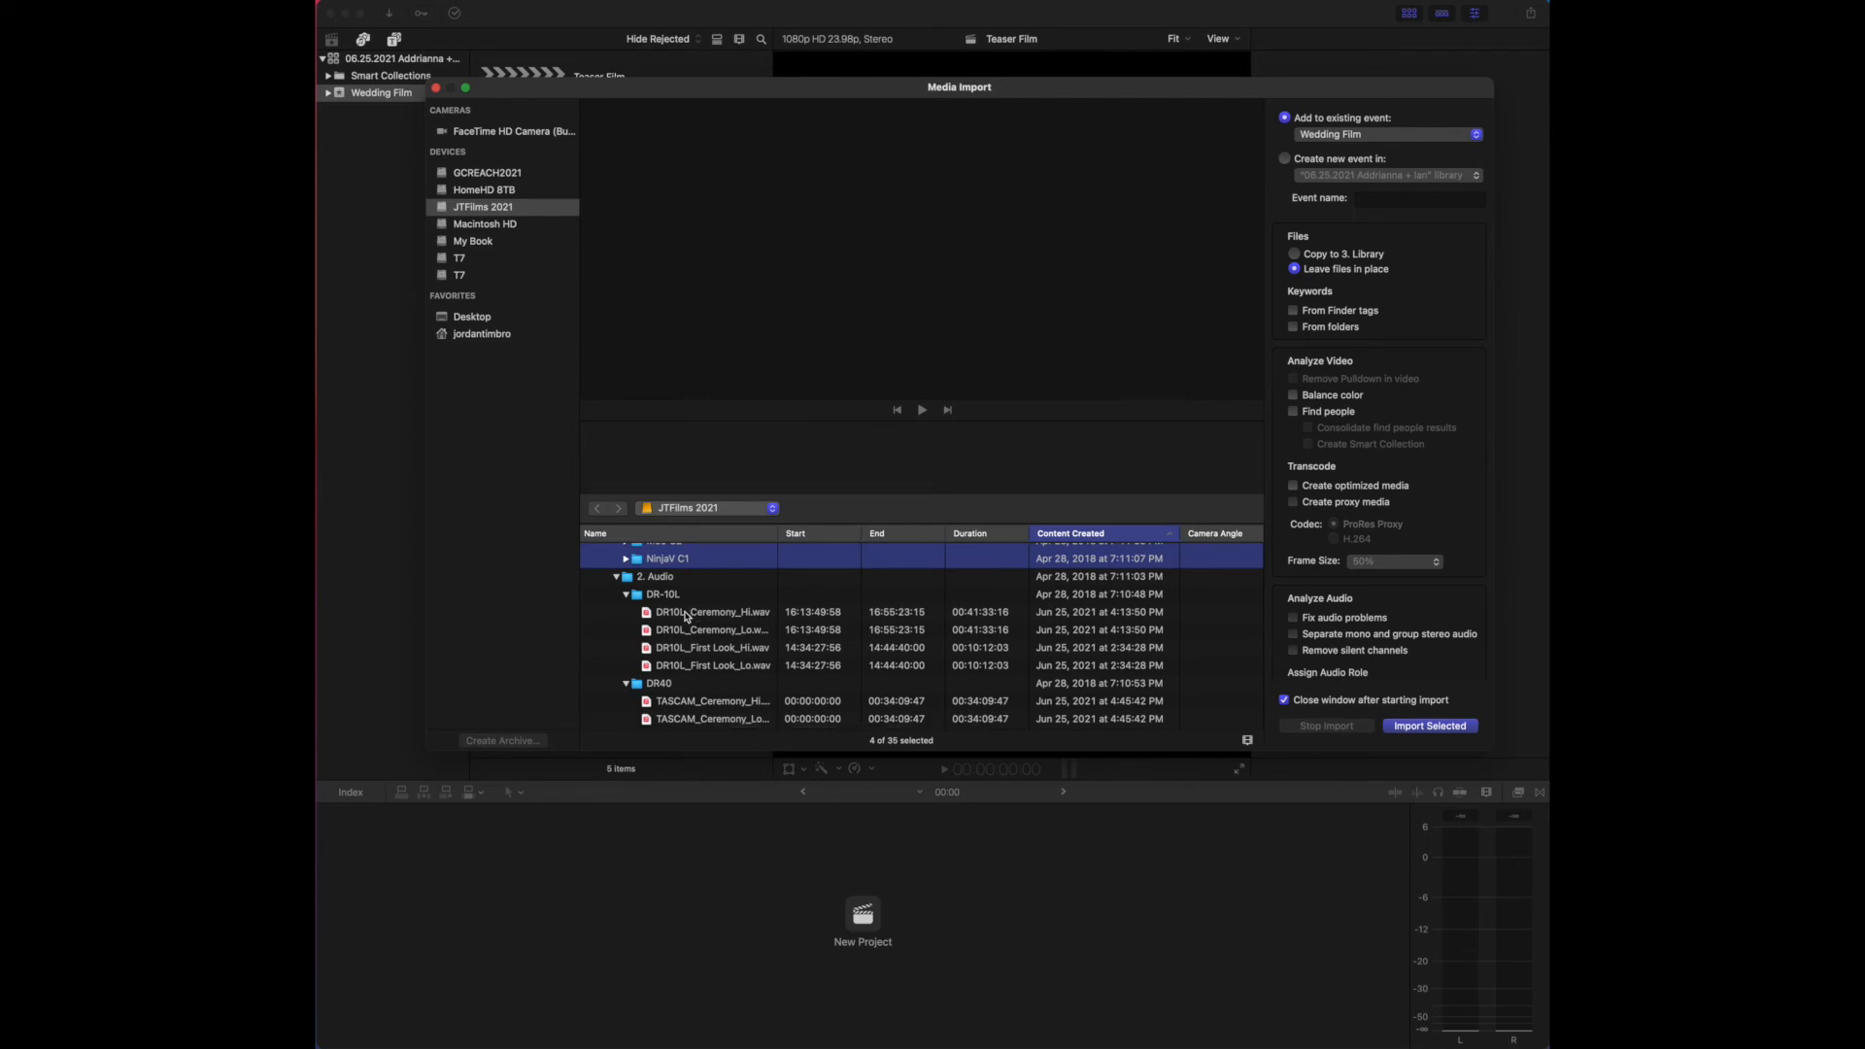
pyautogui.keyDown('shift'); pyautogui.click(669, 581); pyautogui.keyUp('shift')
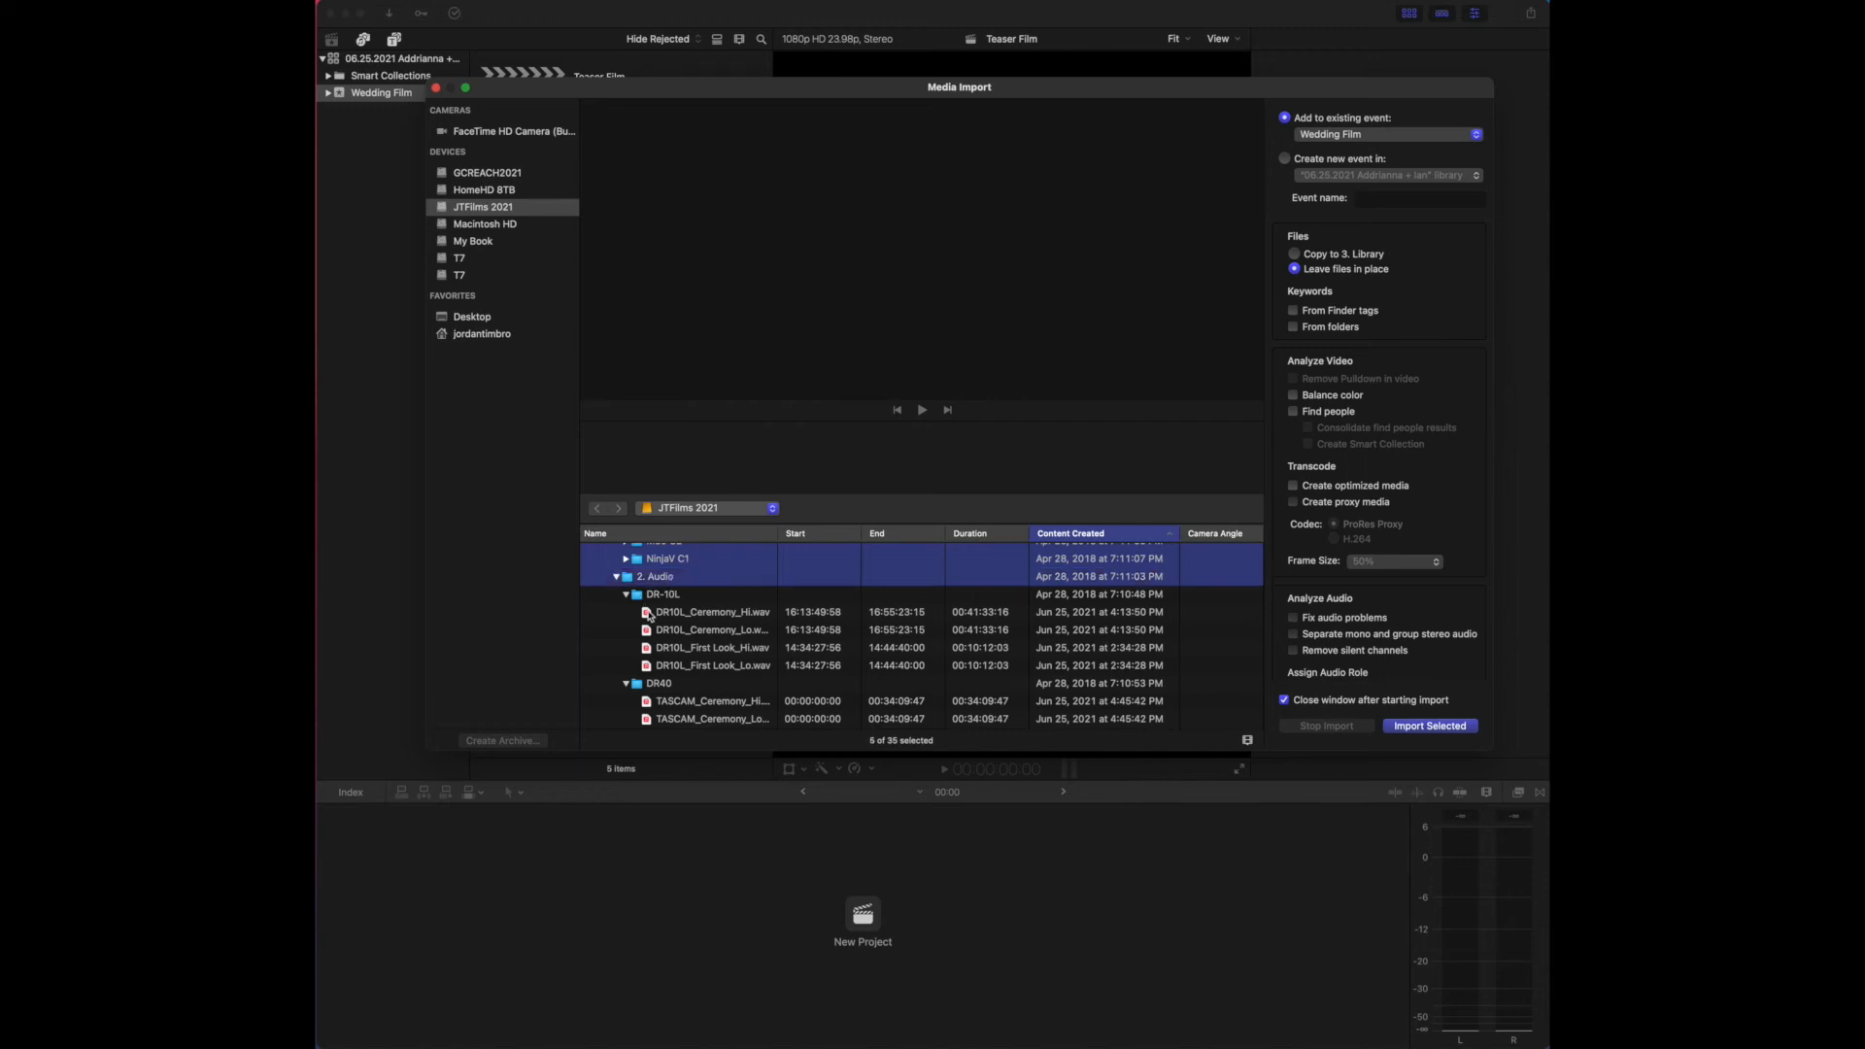
pyautogui.scroll(-2, 660, 597)
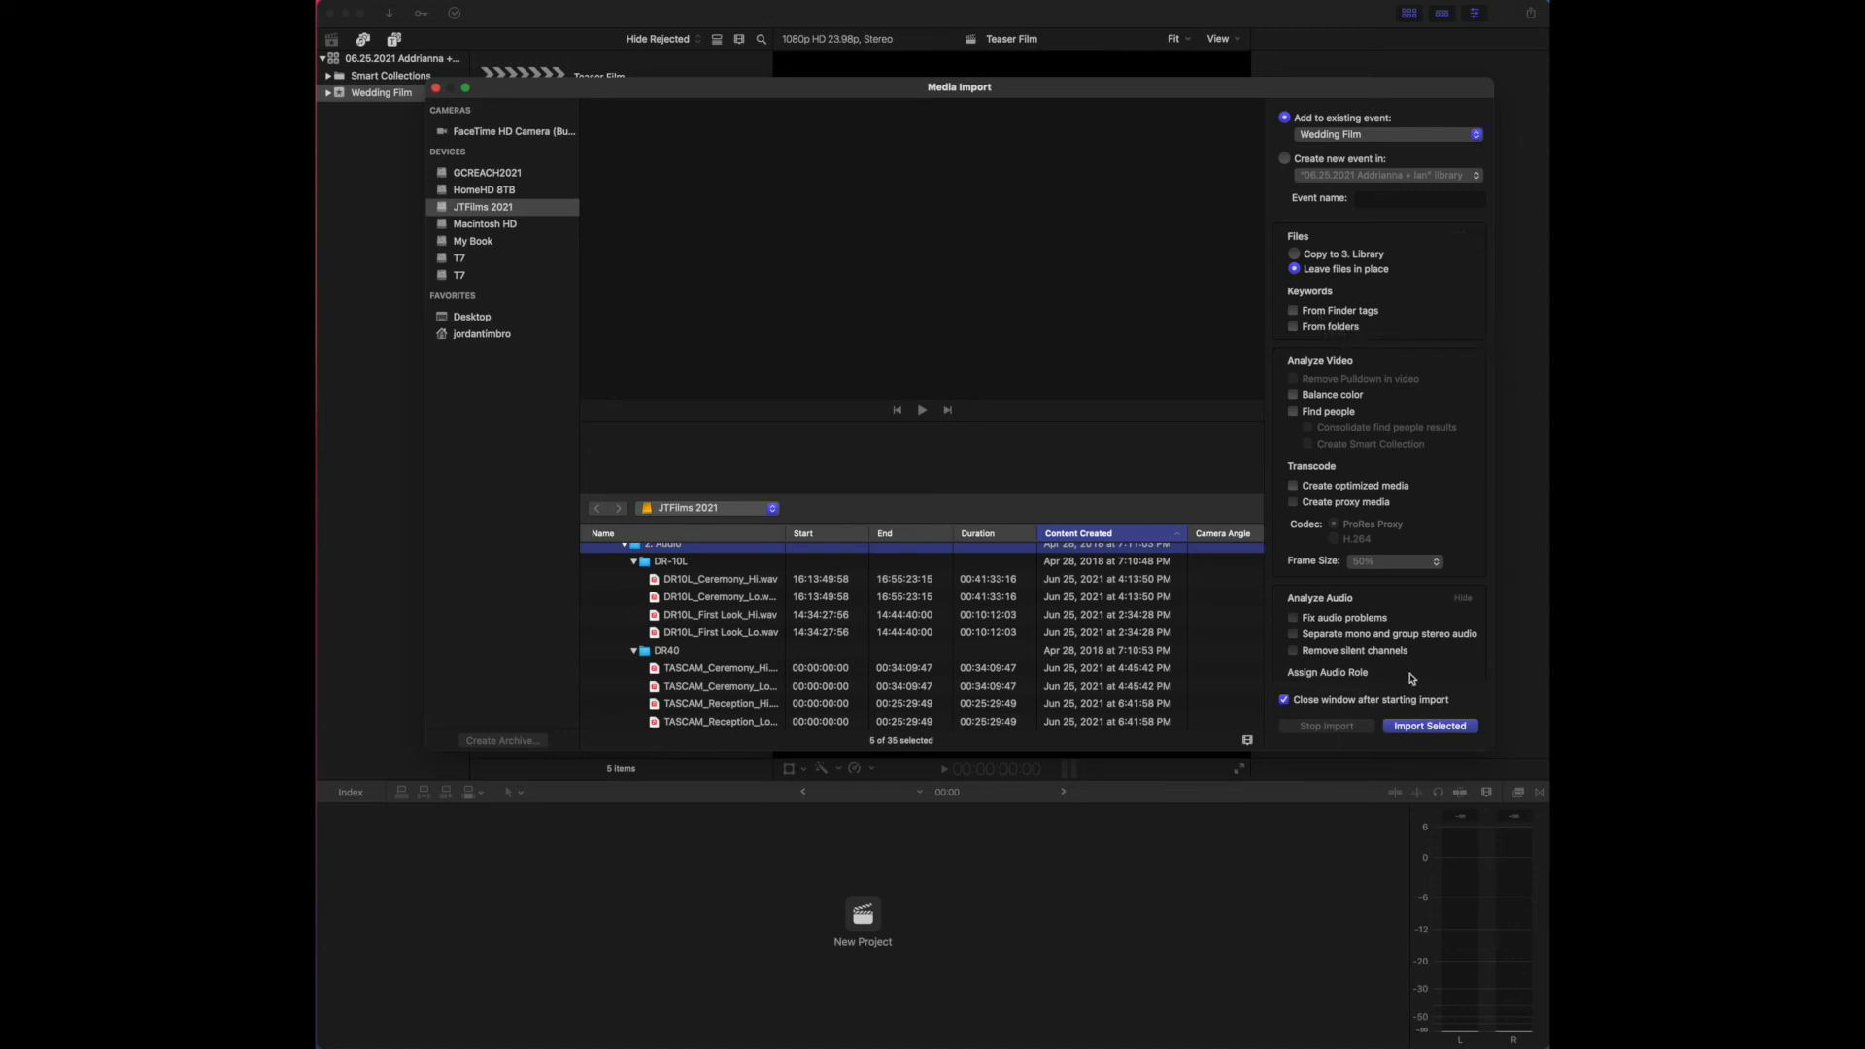
pyautogui.click(1427, 727)
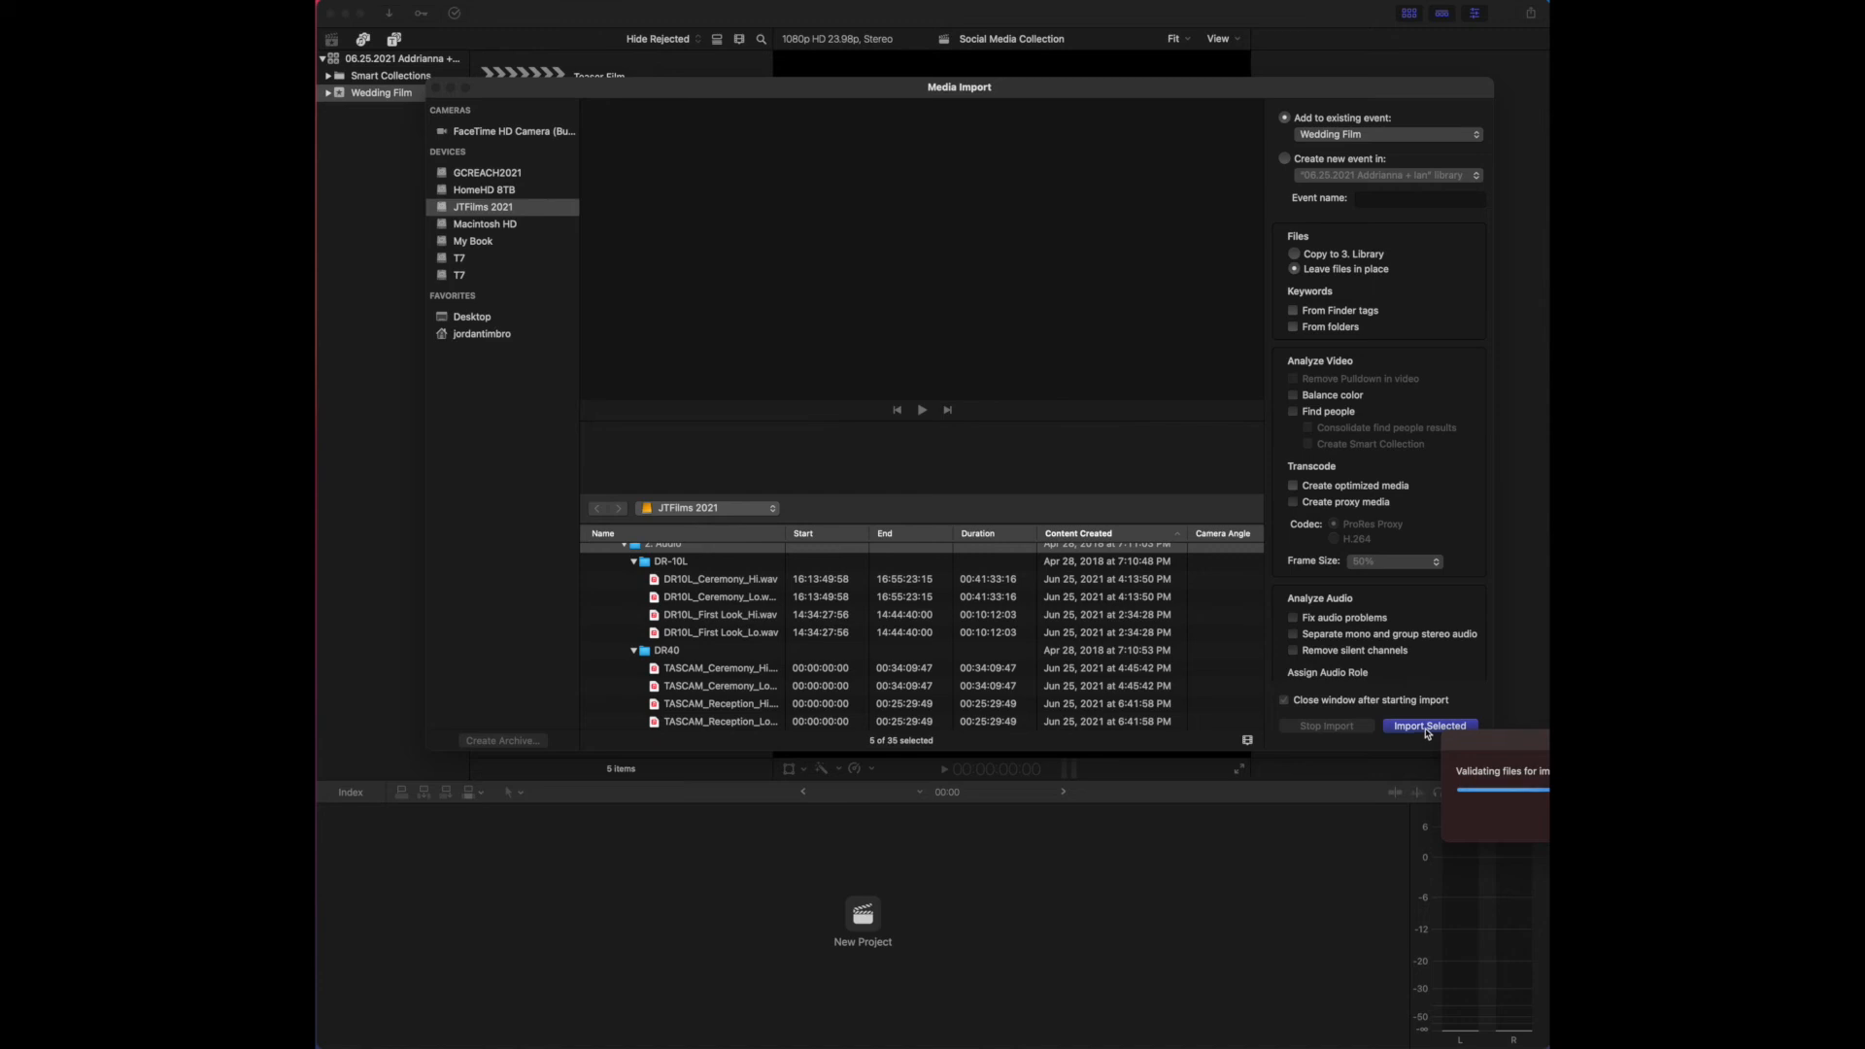
# Skim through the imported clips in the Wedding Film event to review what each one shows.
pyautogui.scroll(-10, 558, 256)
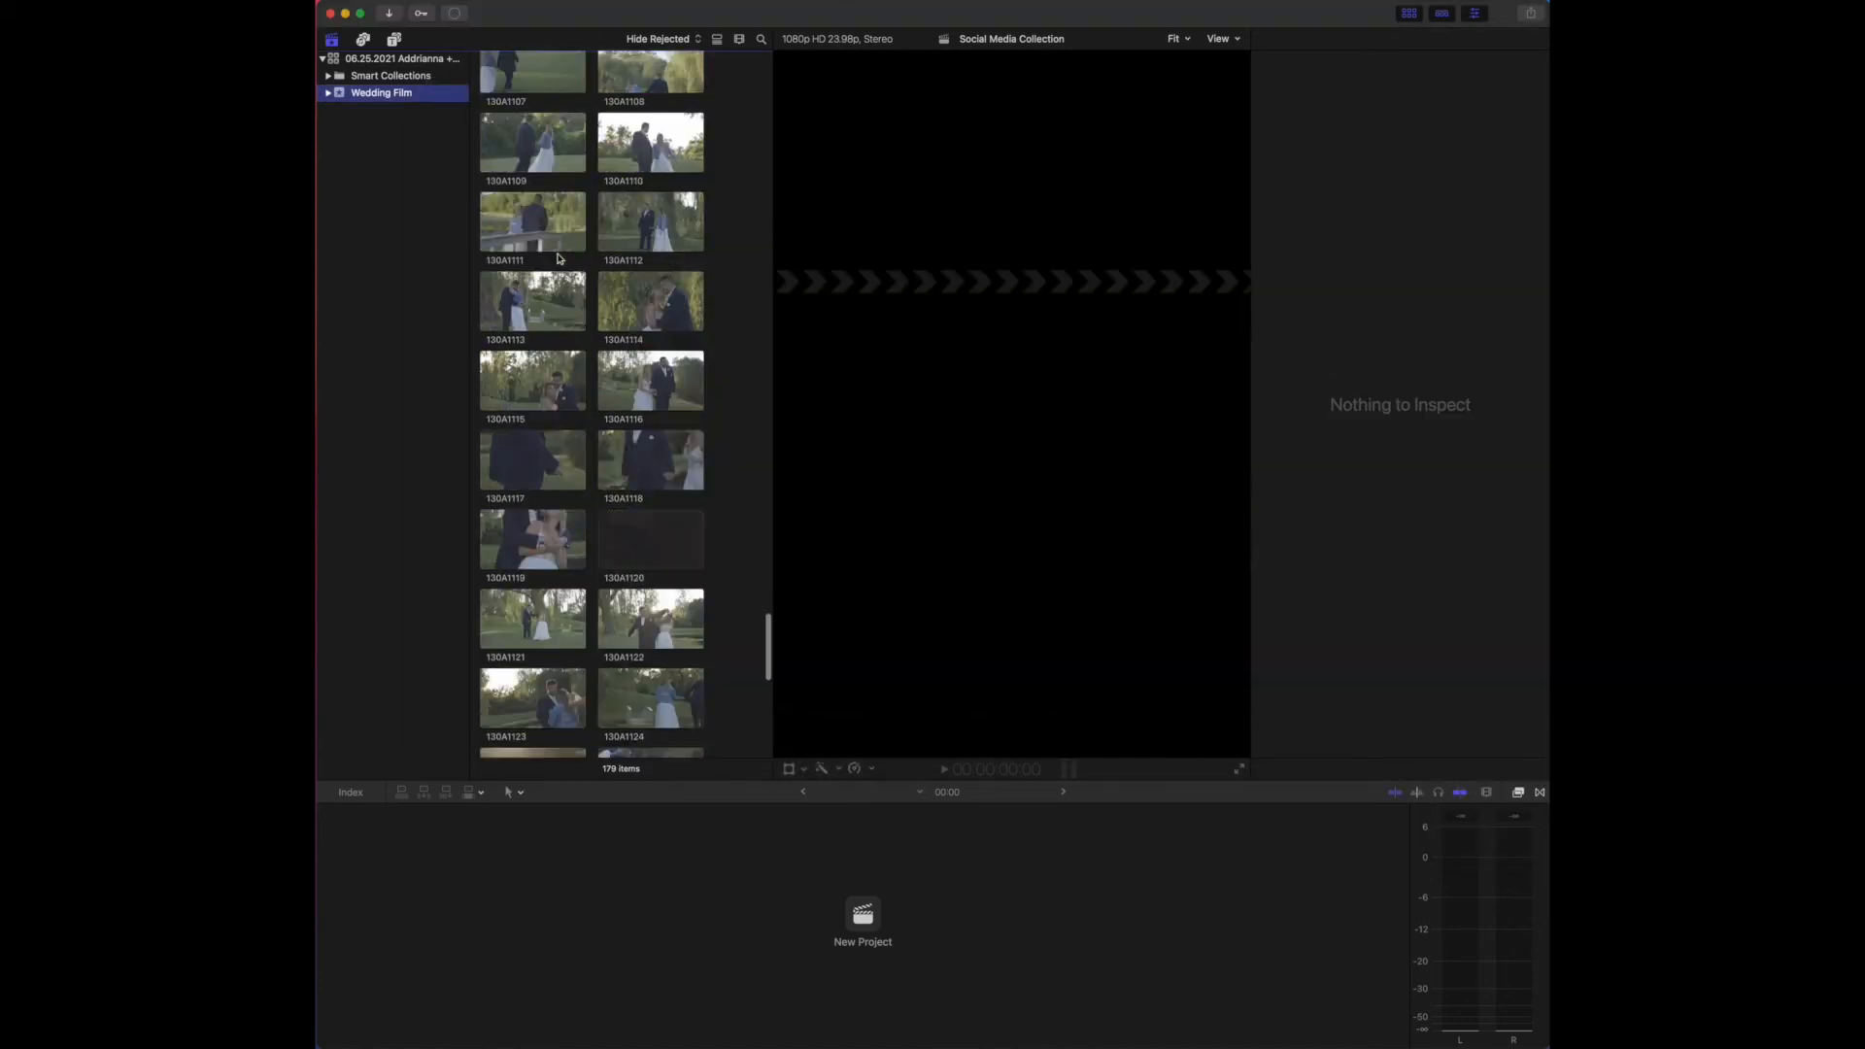
pyautogui.scroll(15, 557, 257)
pyautogui.rightClick(555, 251)
pyautogui.click(741, 161)
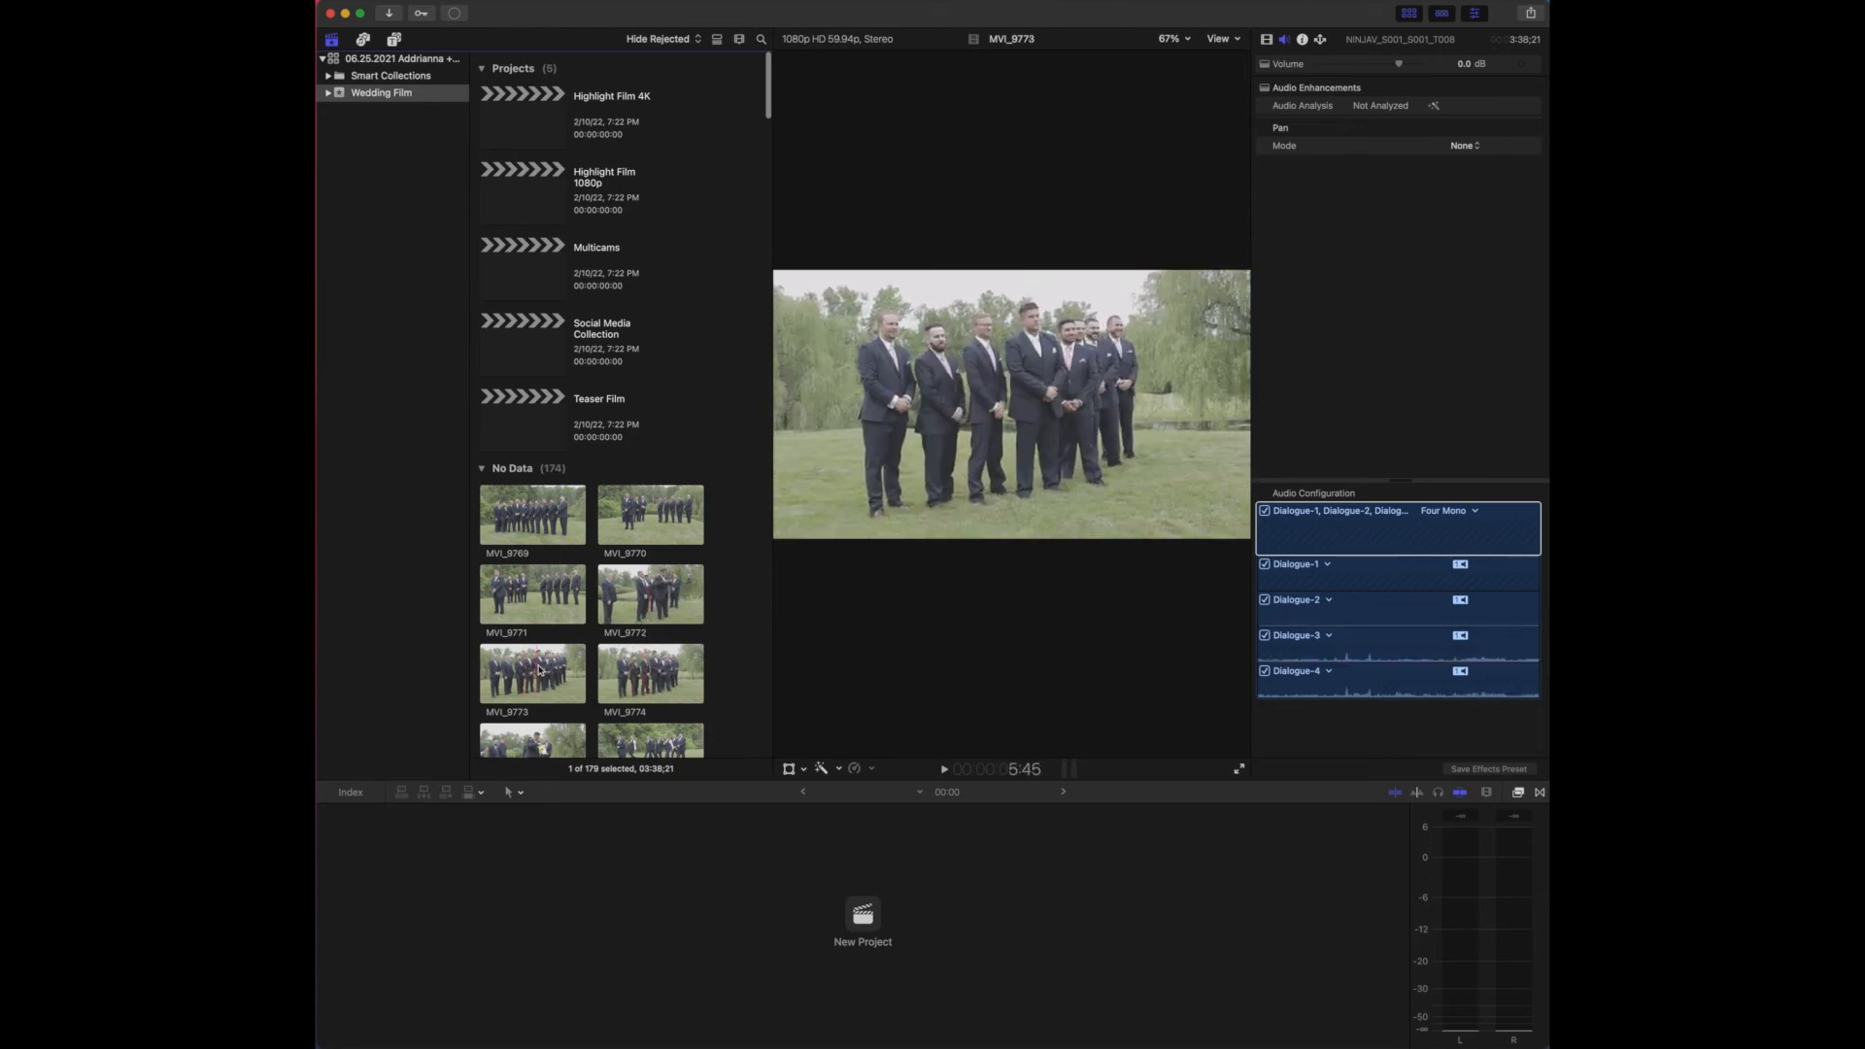
pyautogui.scroll(-6, 551, 677)
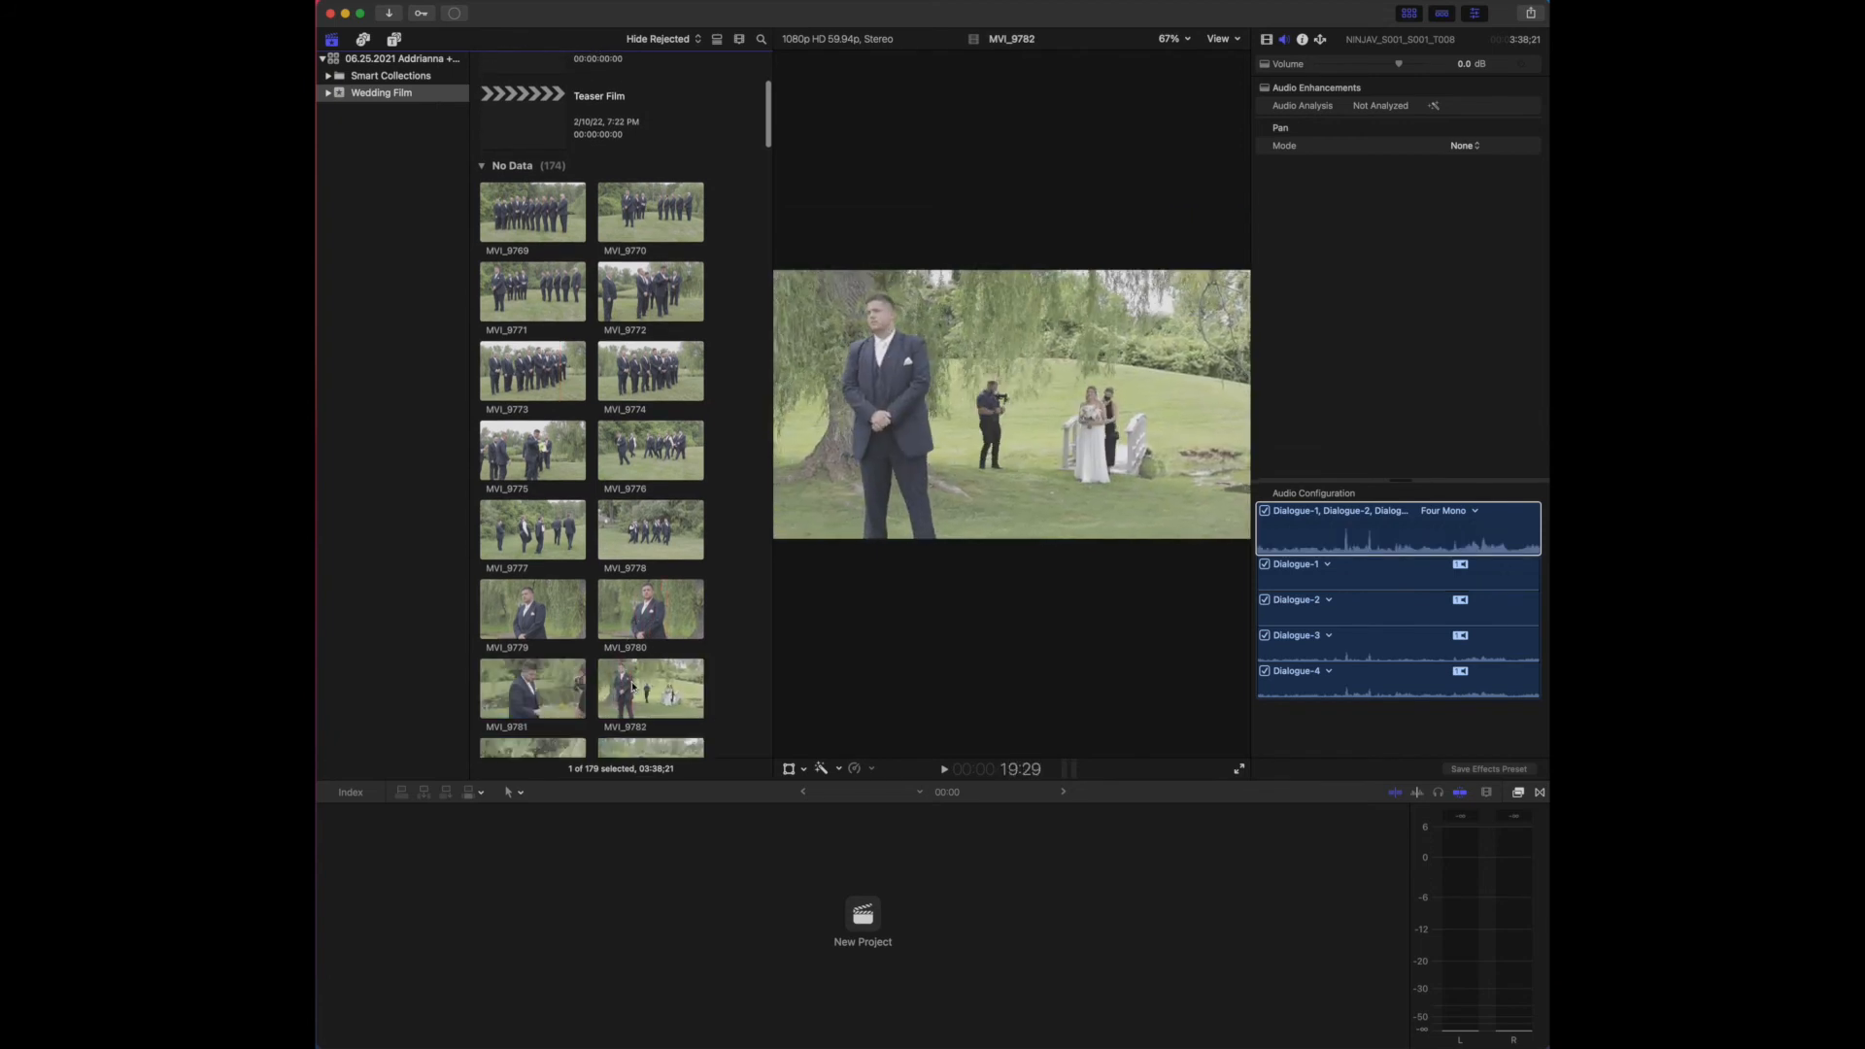
pyautogui.scroll(-7, 644, 696)
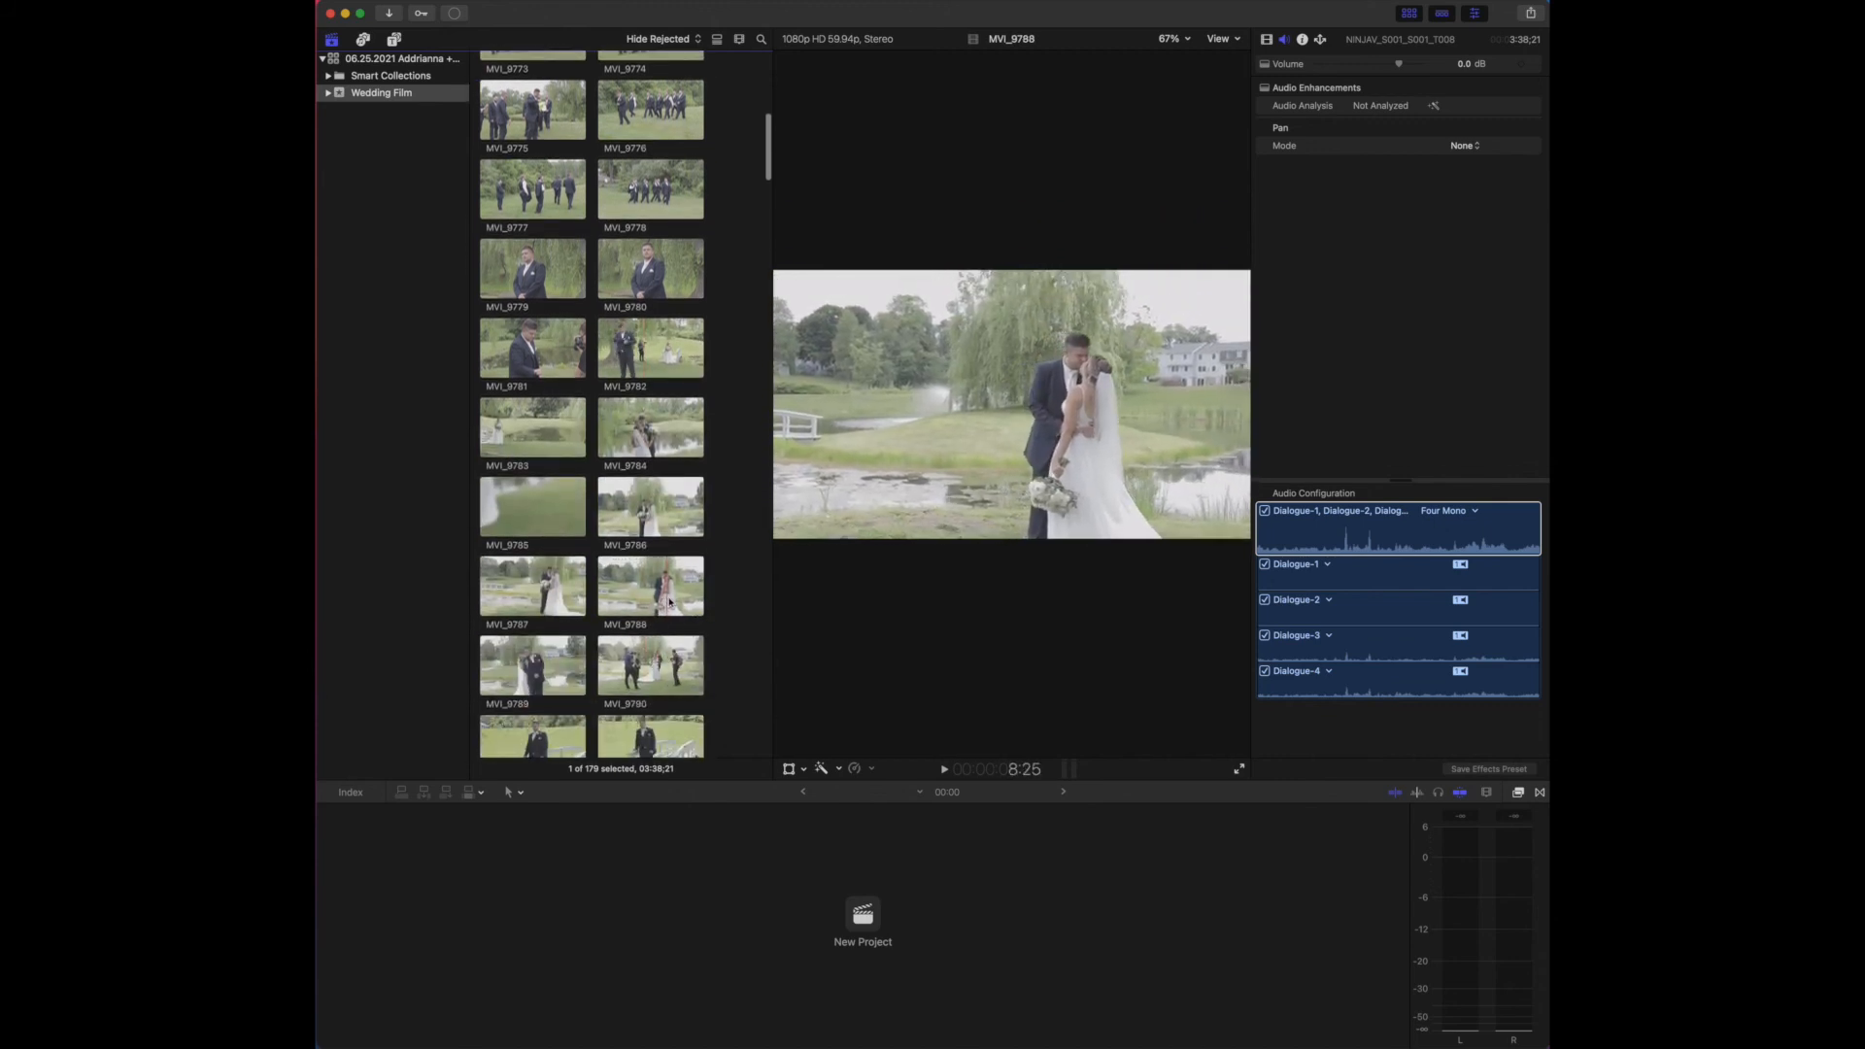
pyautogui.scroll(-1, 679, 602)
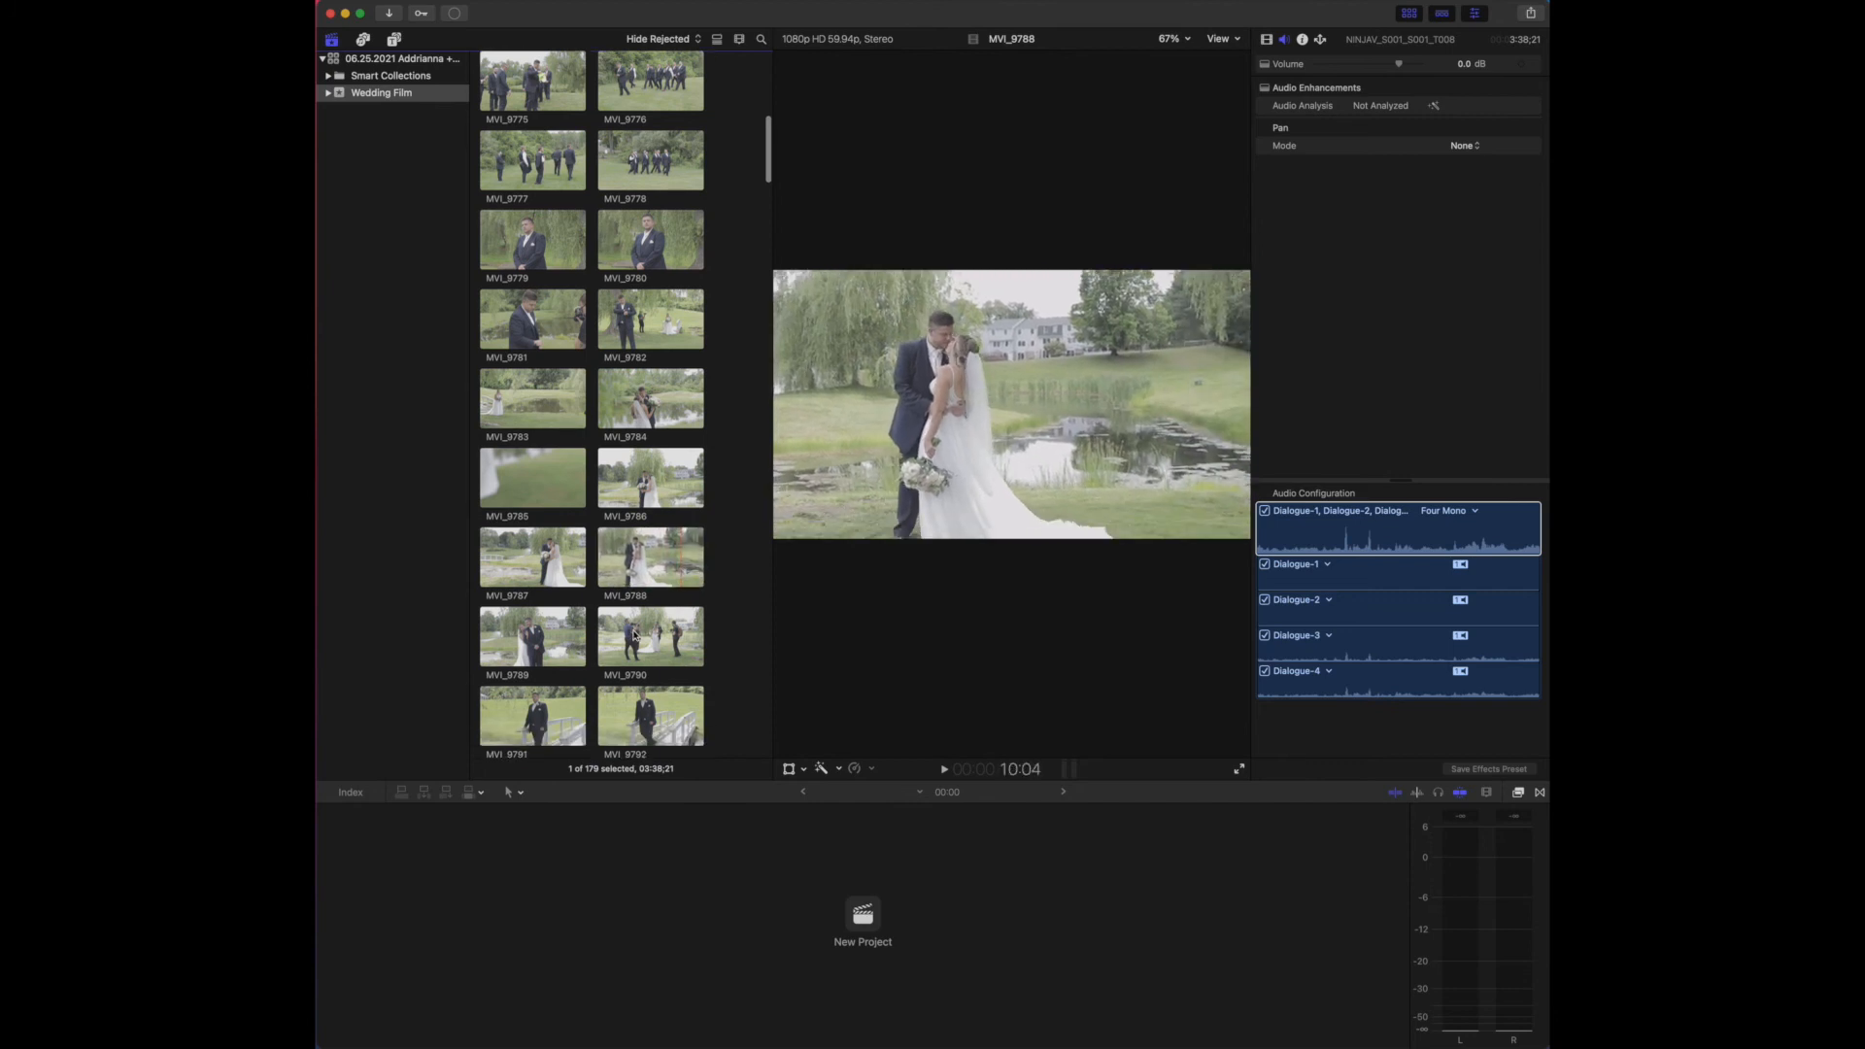
pyautogui.scroll(-5, 632, 673)
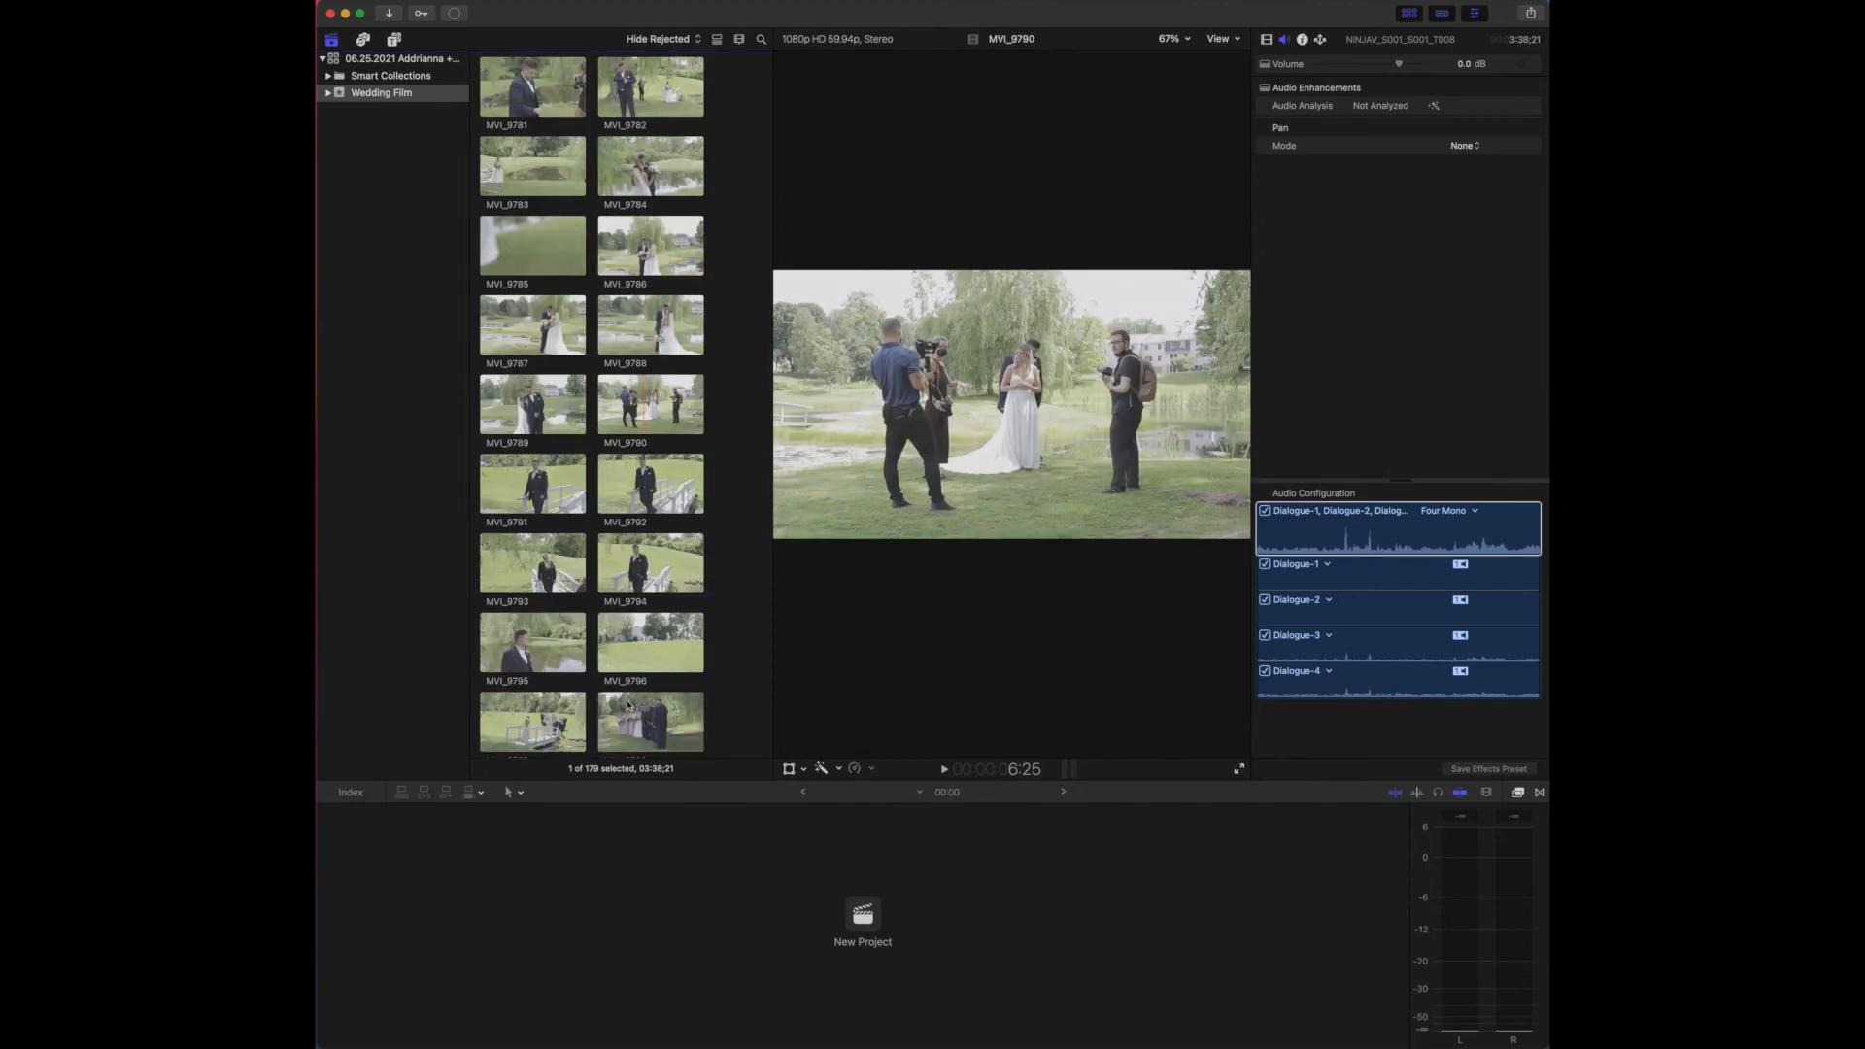
pyautogui.scroll(-5, 629, 706)
pyautogui.scroll(-3, 630, 657)
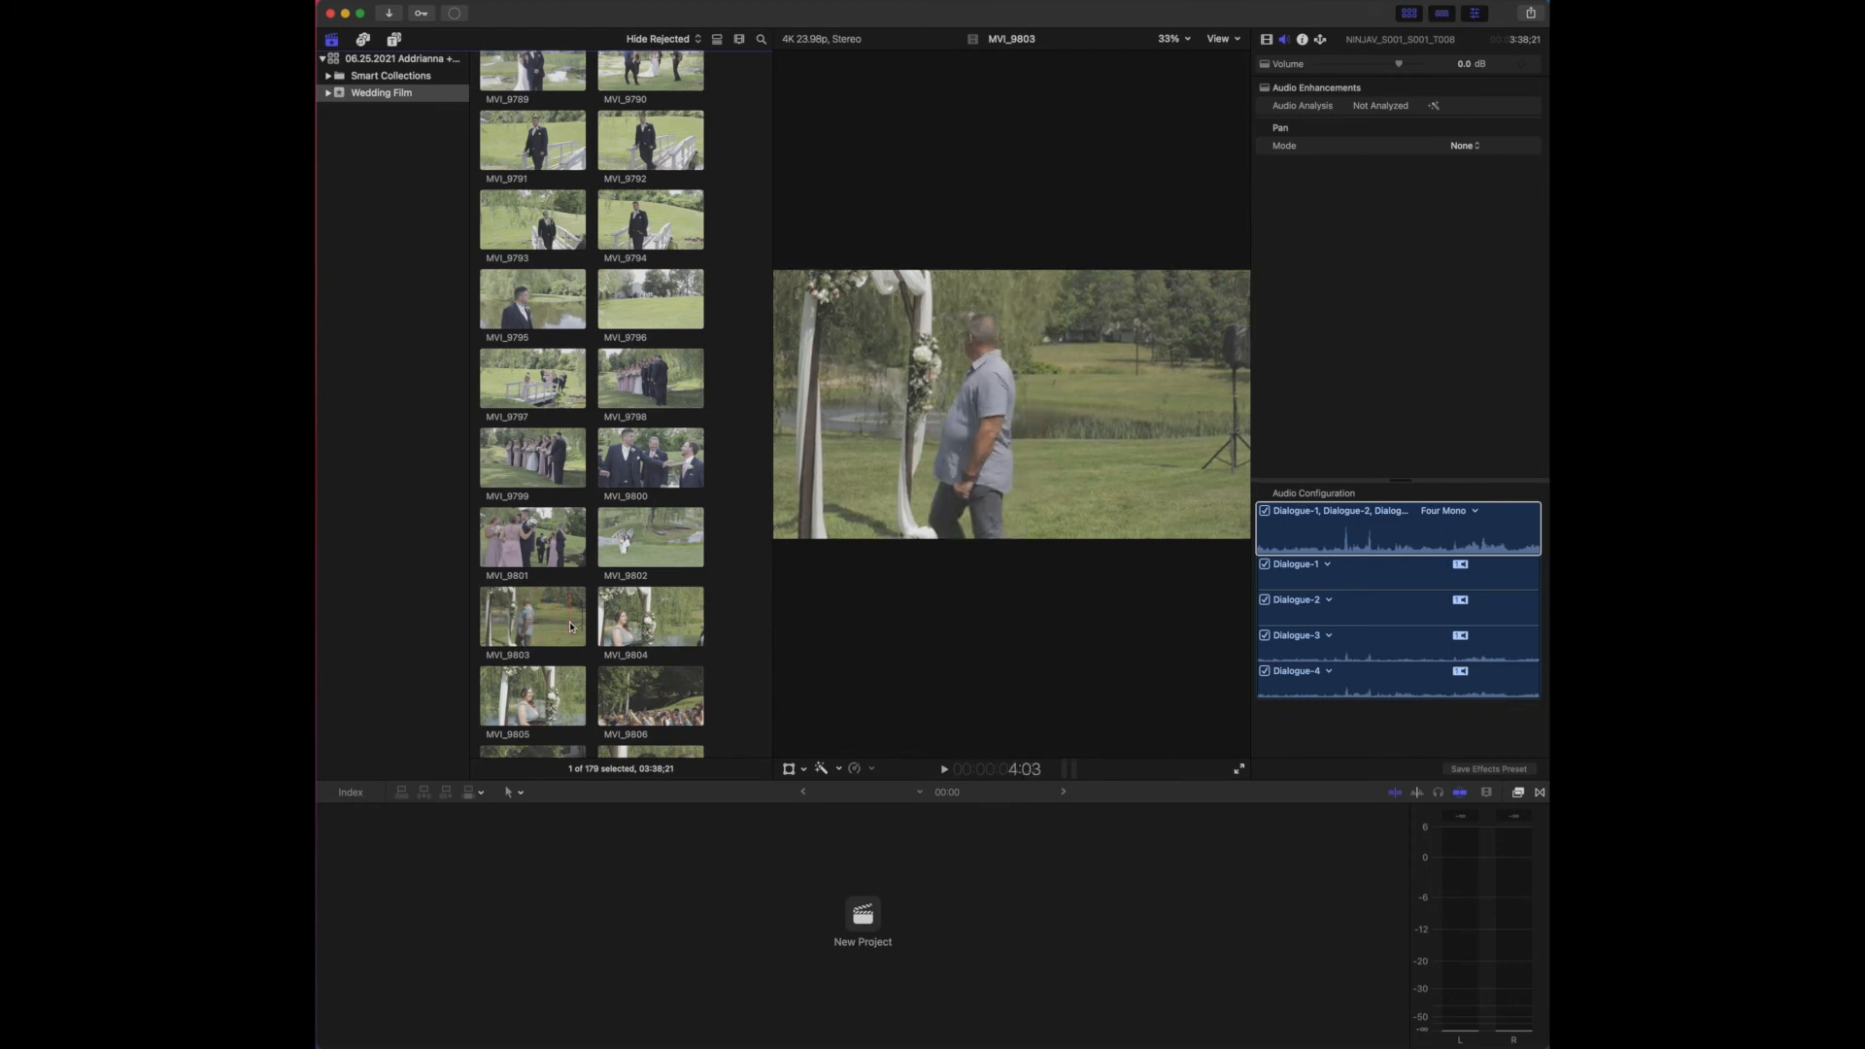
pyautogui.scroll(-3, 571, 627)
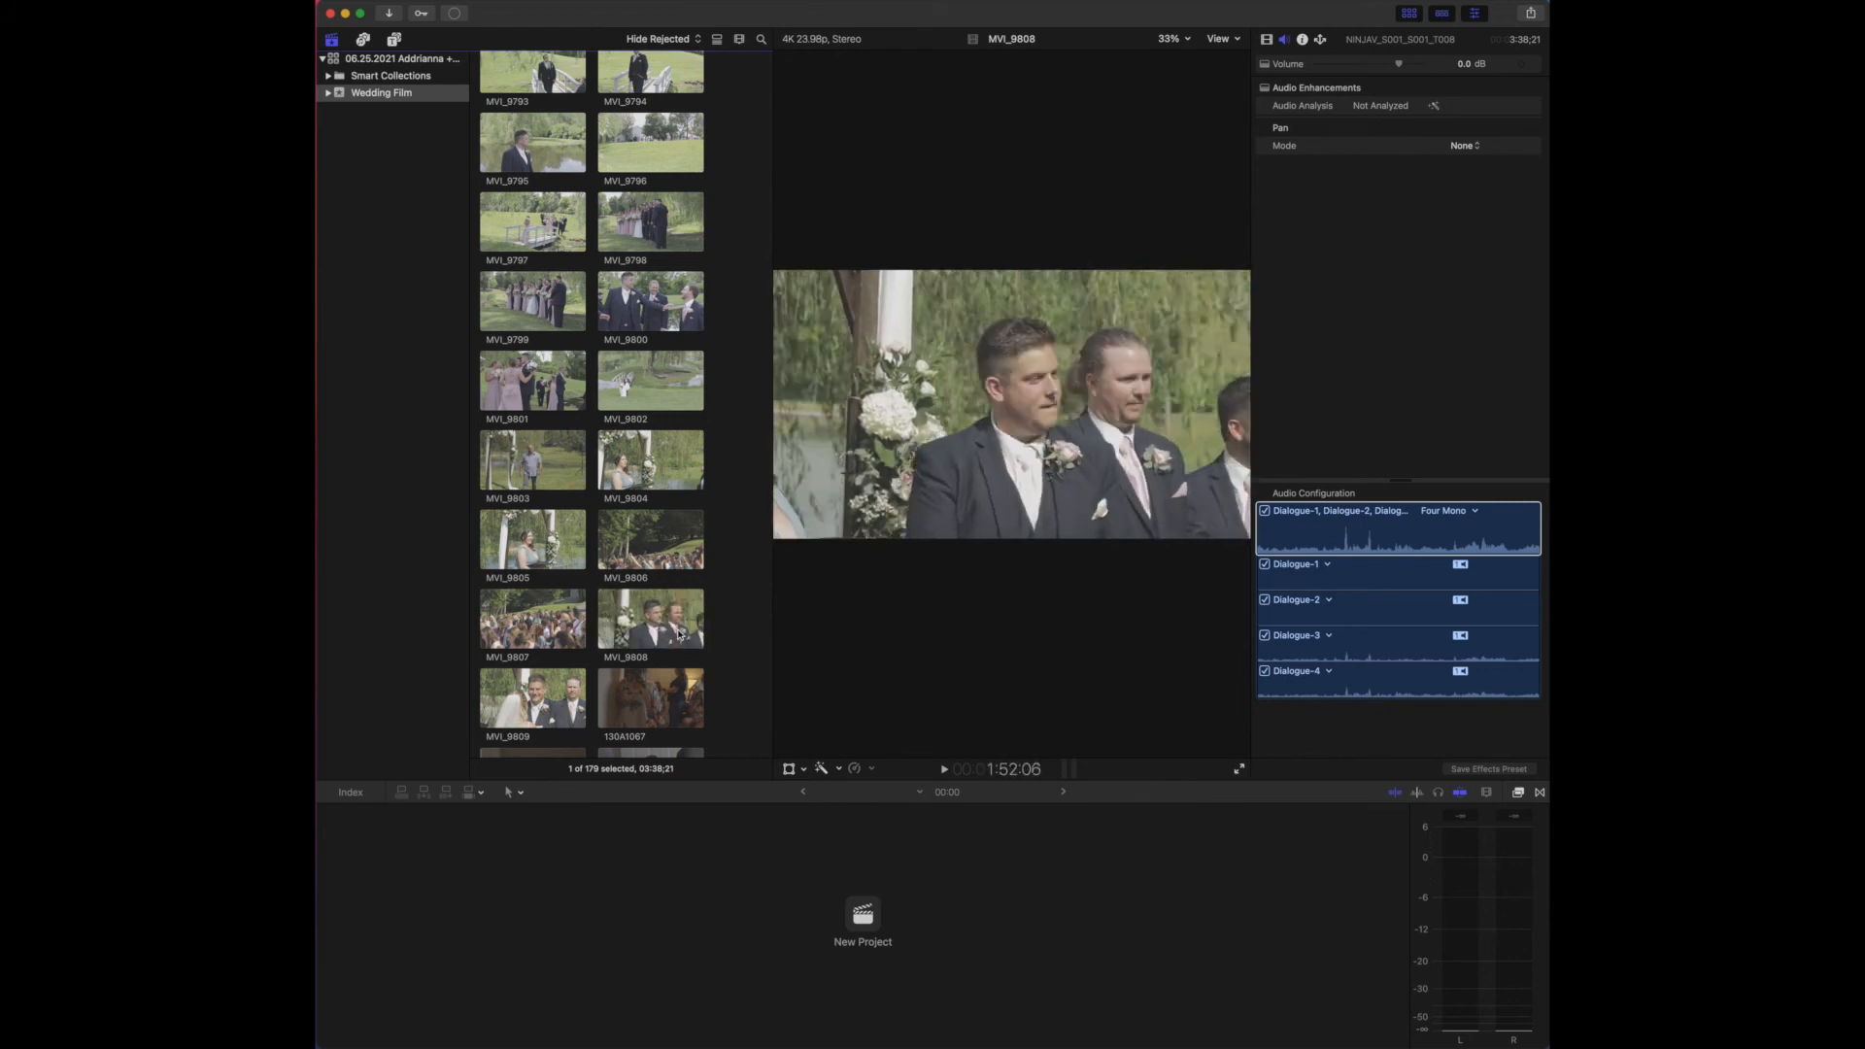
pyautogui.scroll(15, 631, 554)
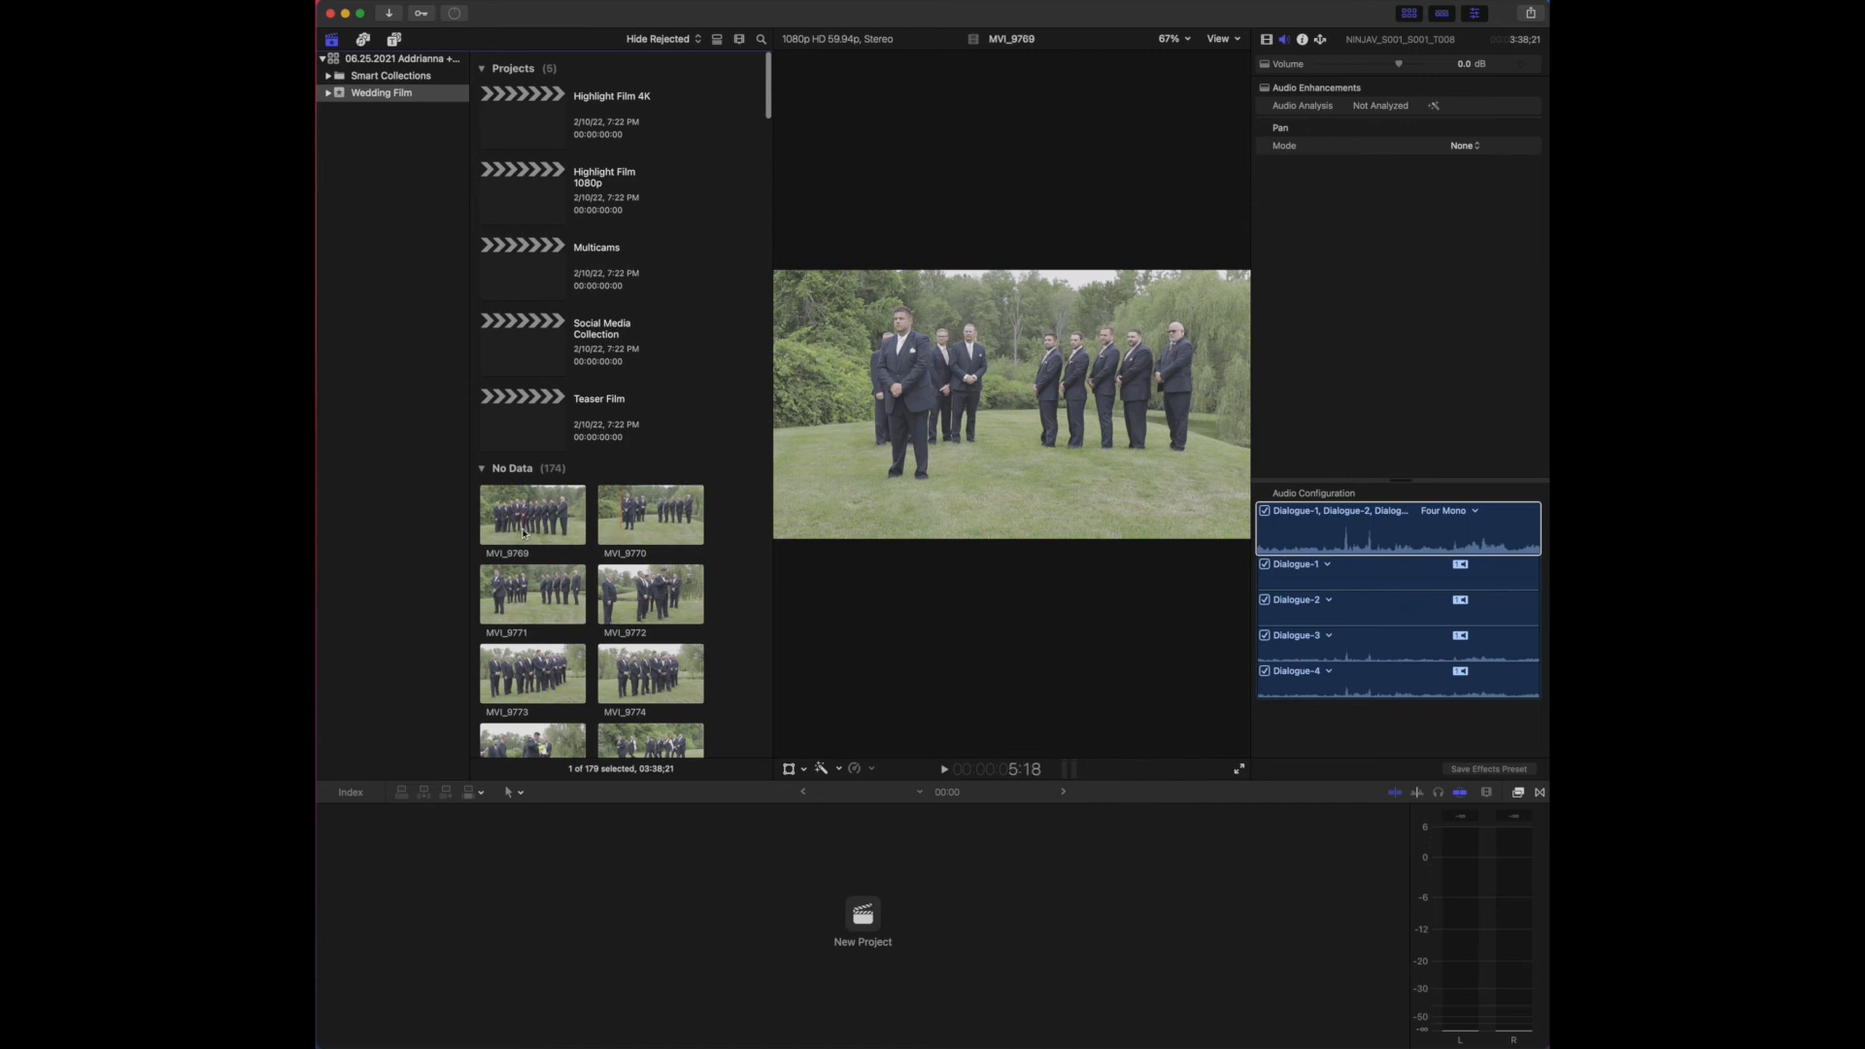
# Assign clips MVI_9769 through MVI_9778 to the bridal party keyword collection in the Portraits folder of the Wedding Film event.
pyautogui.click(329, 93)
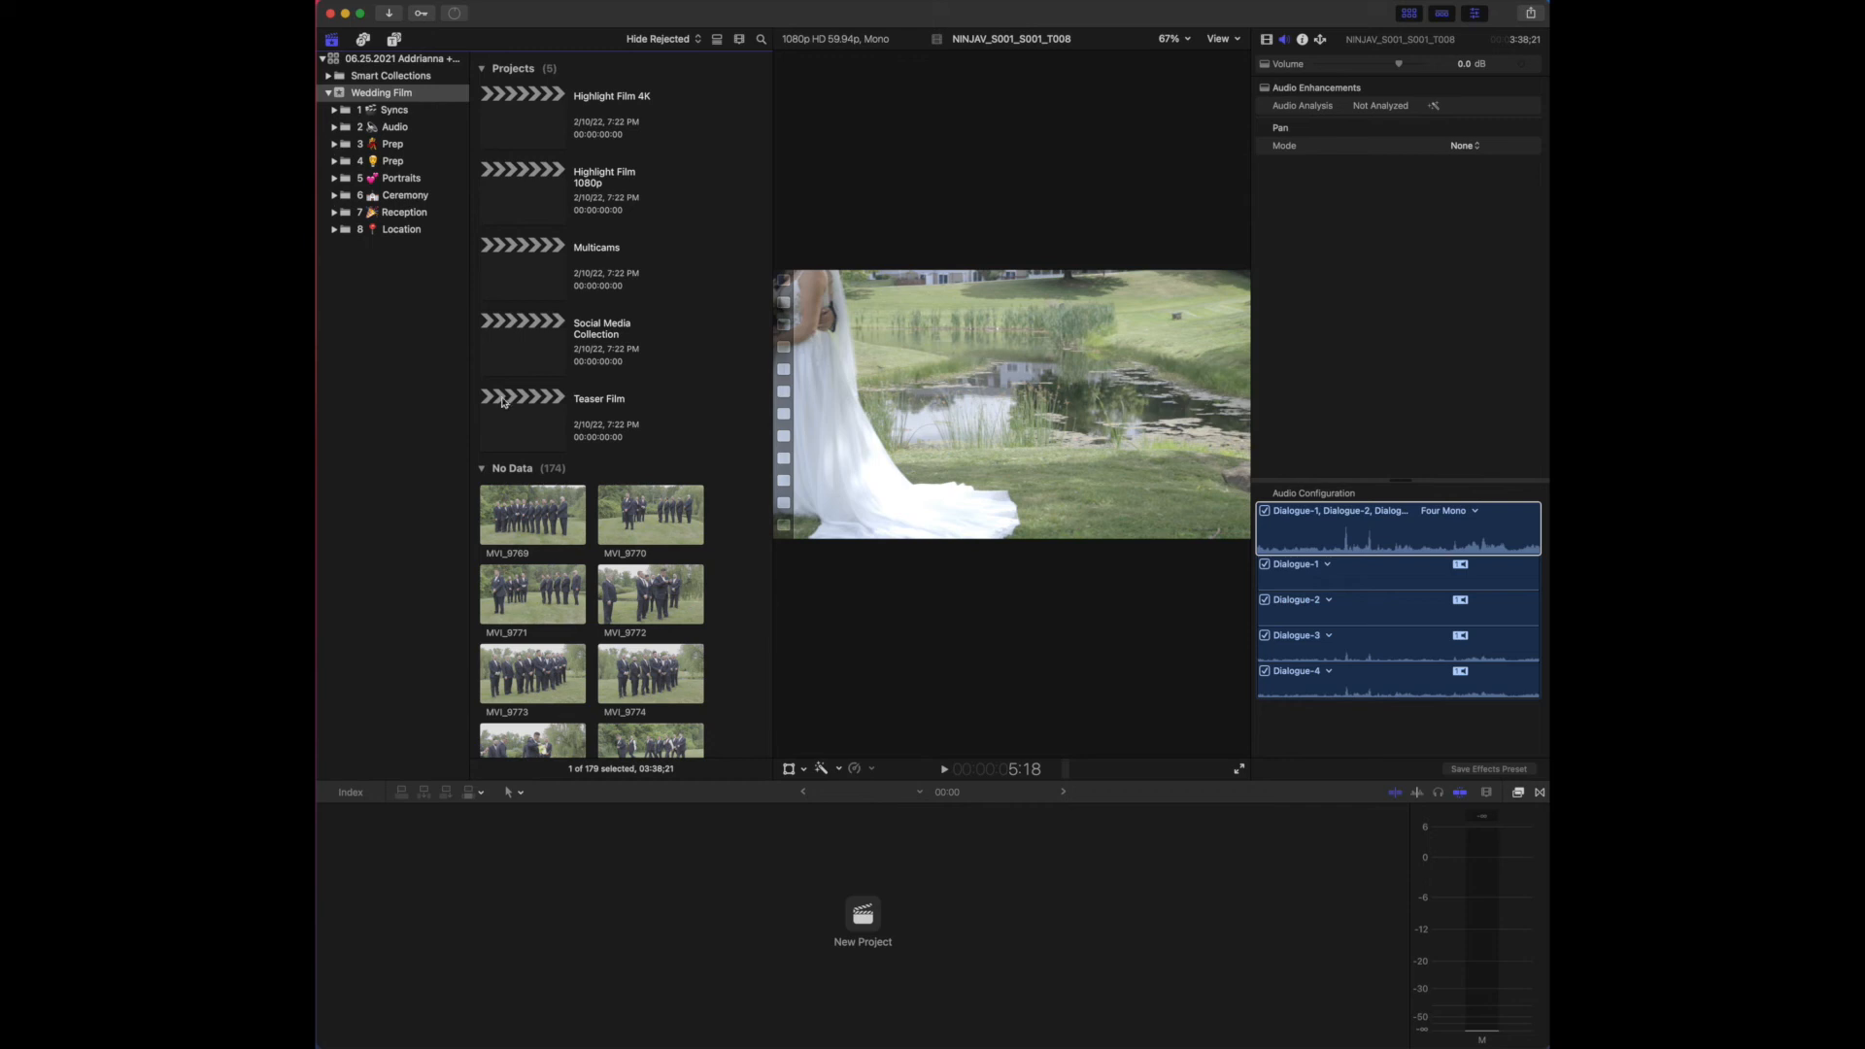
pyautogui.click(539, 532)
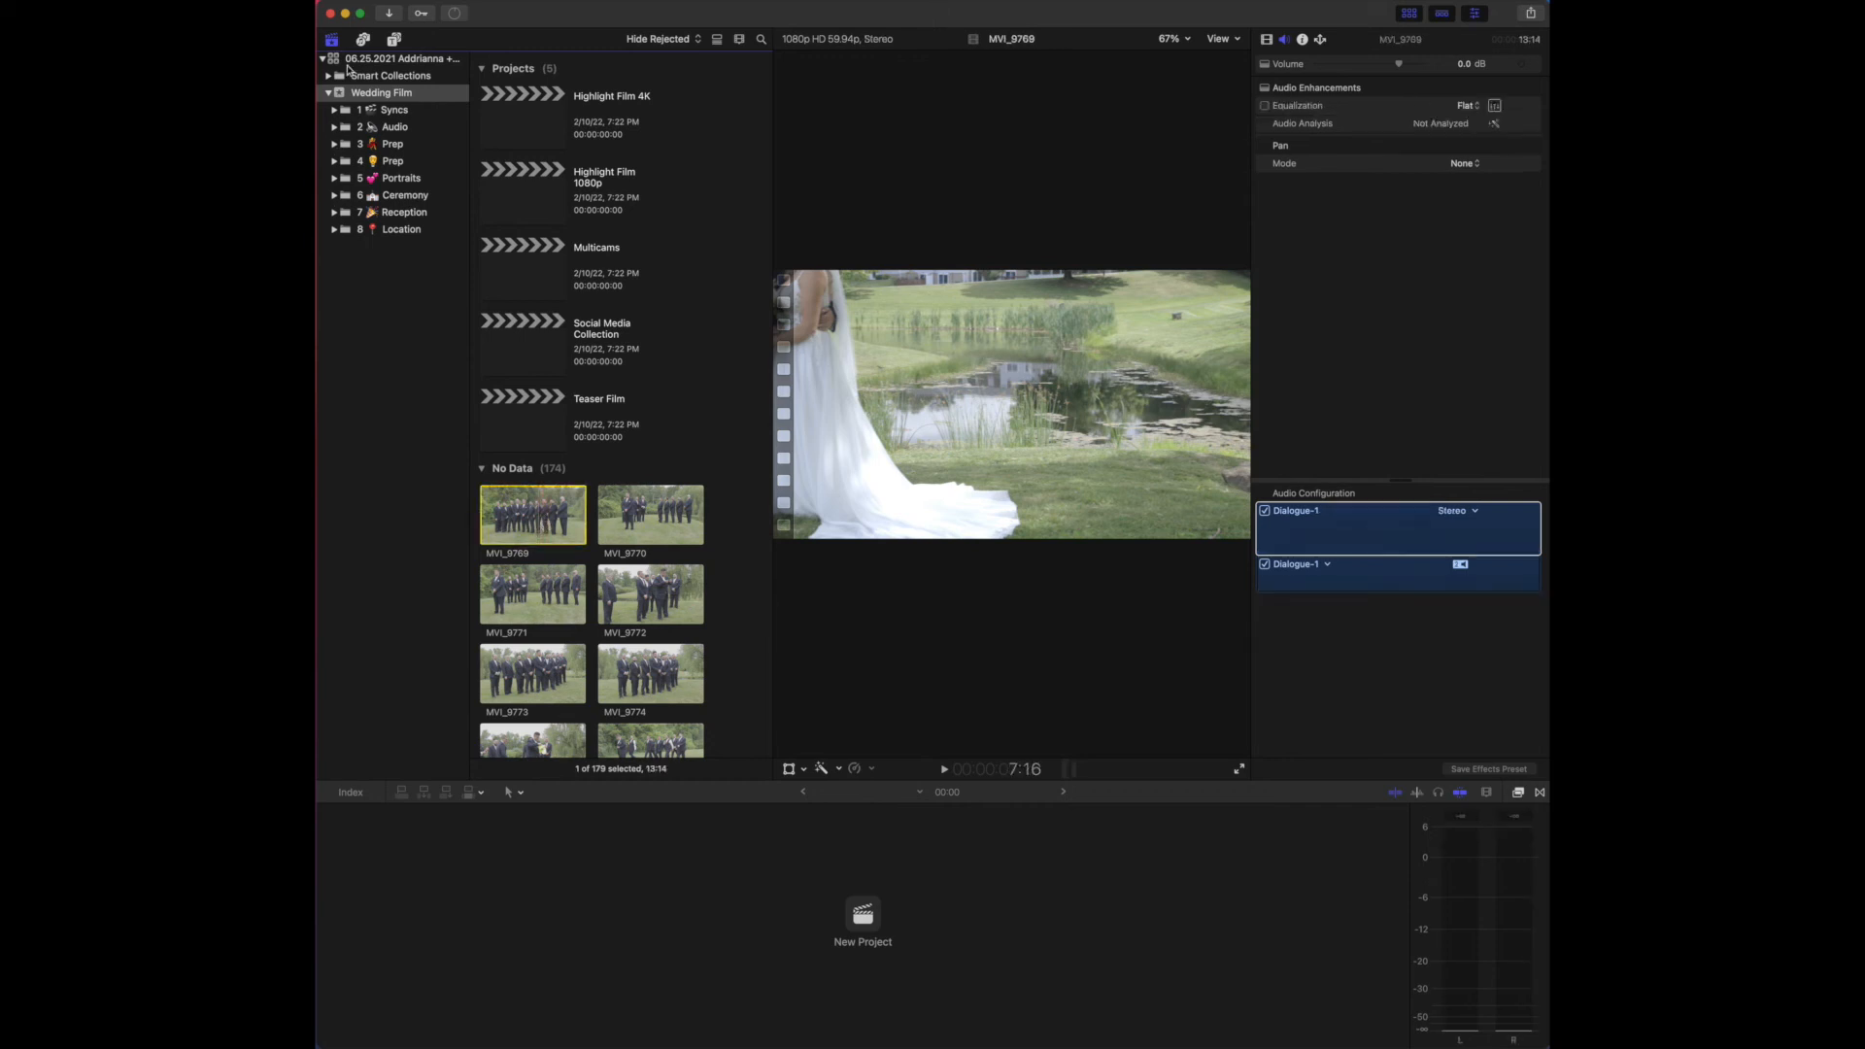
pyautogui.click(334, 161)
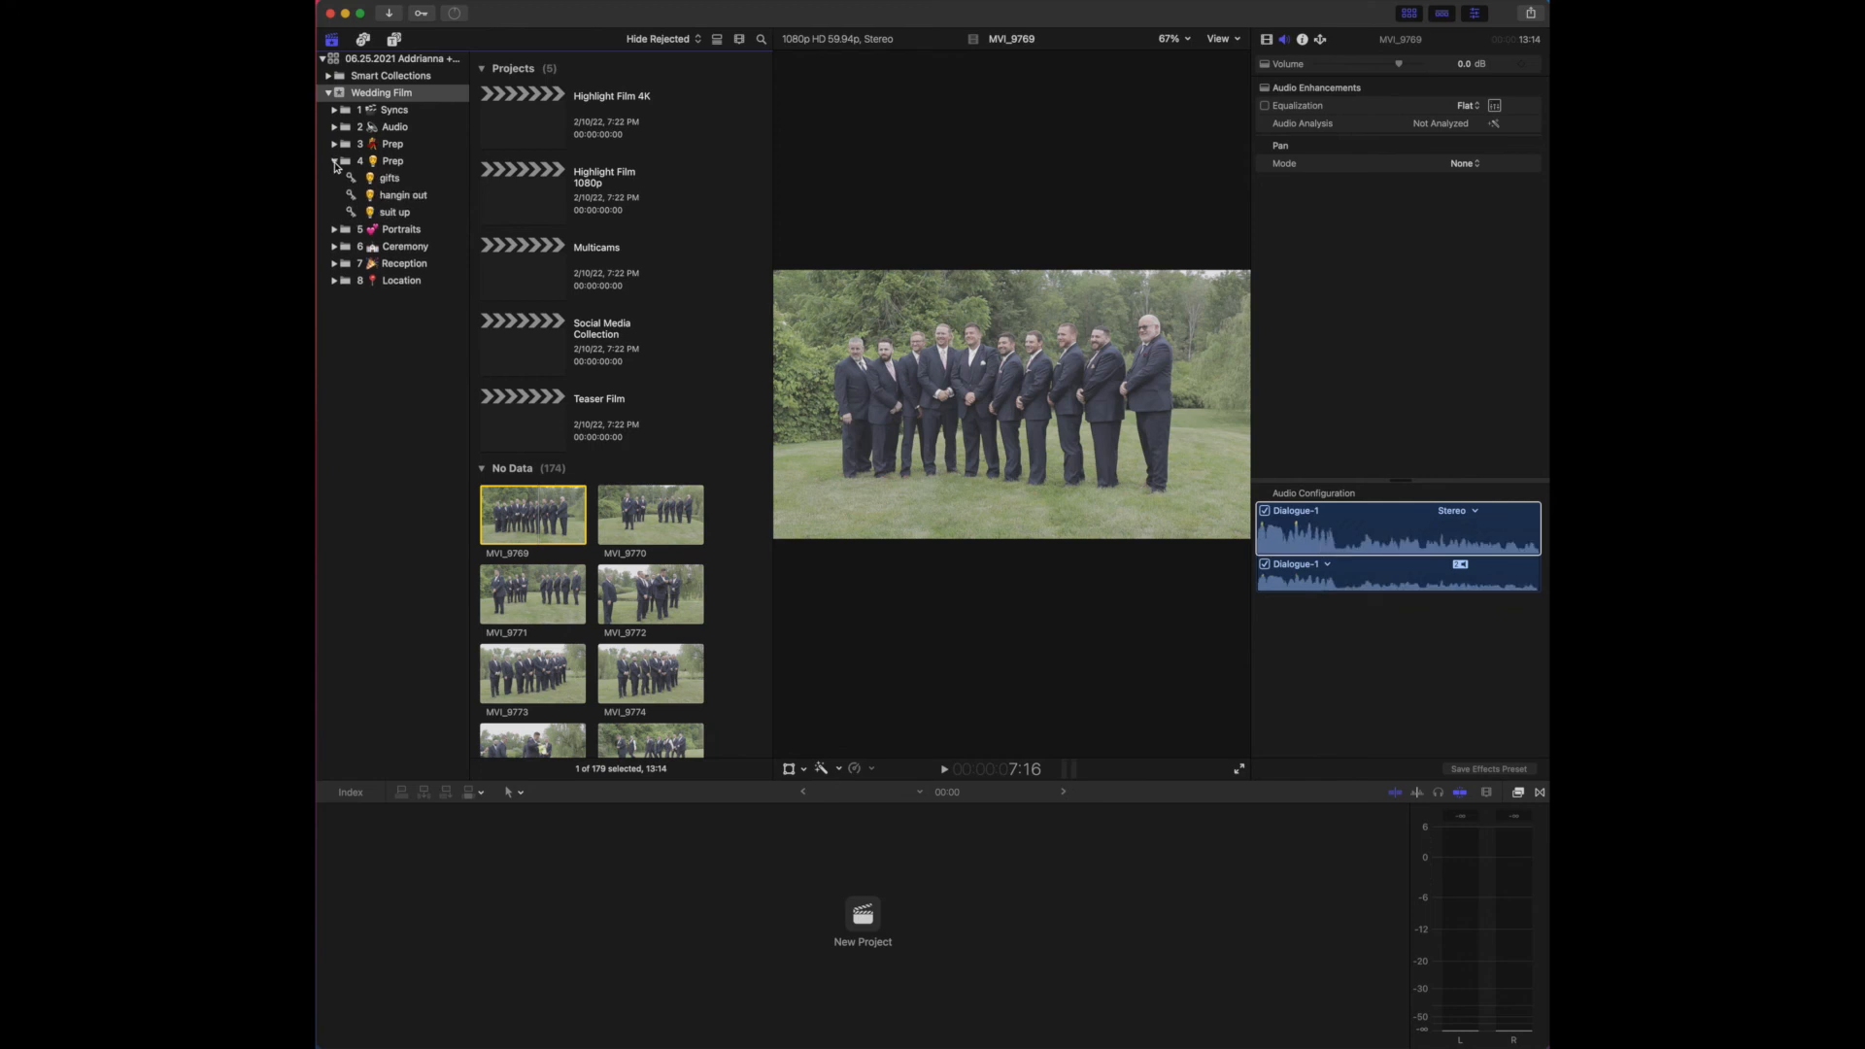
pyautogui.scroll(-5, 550, 614)
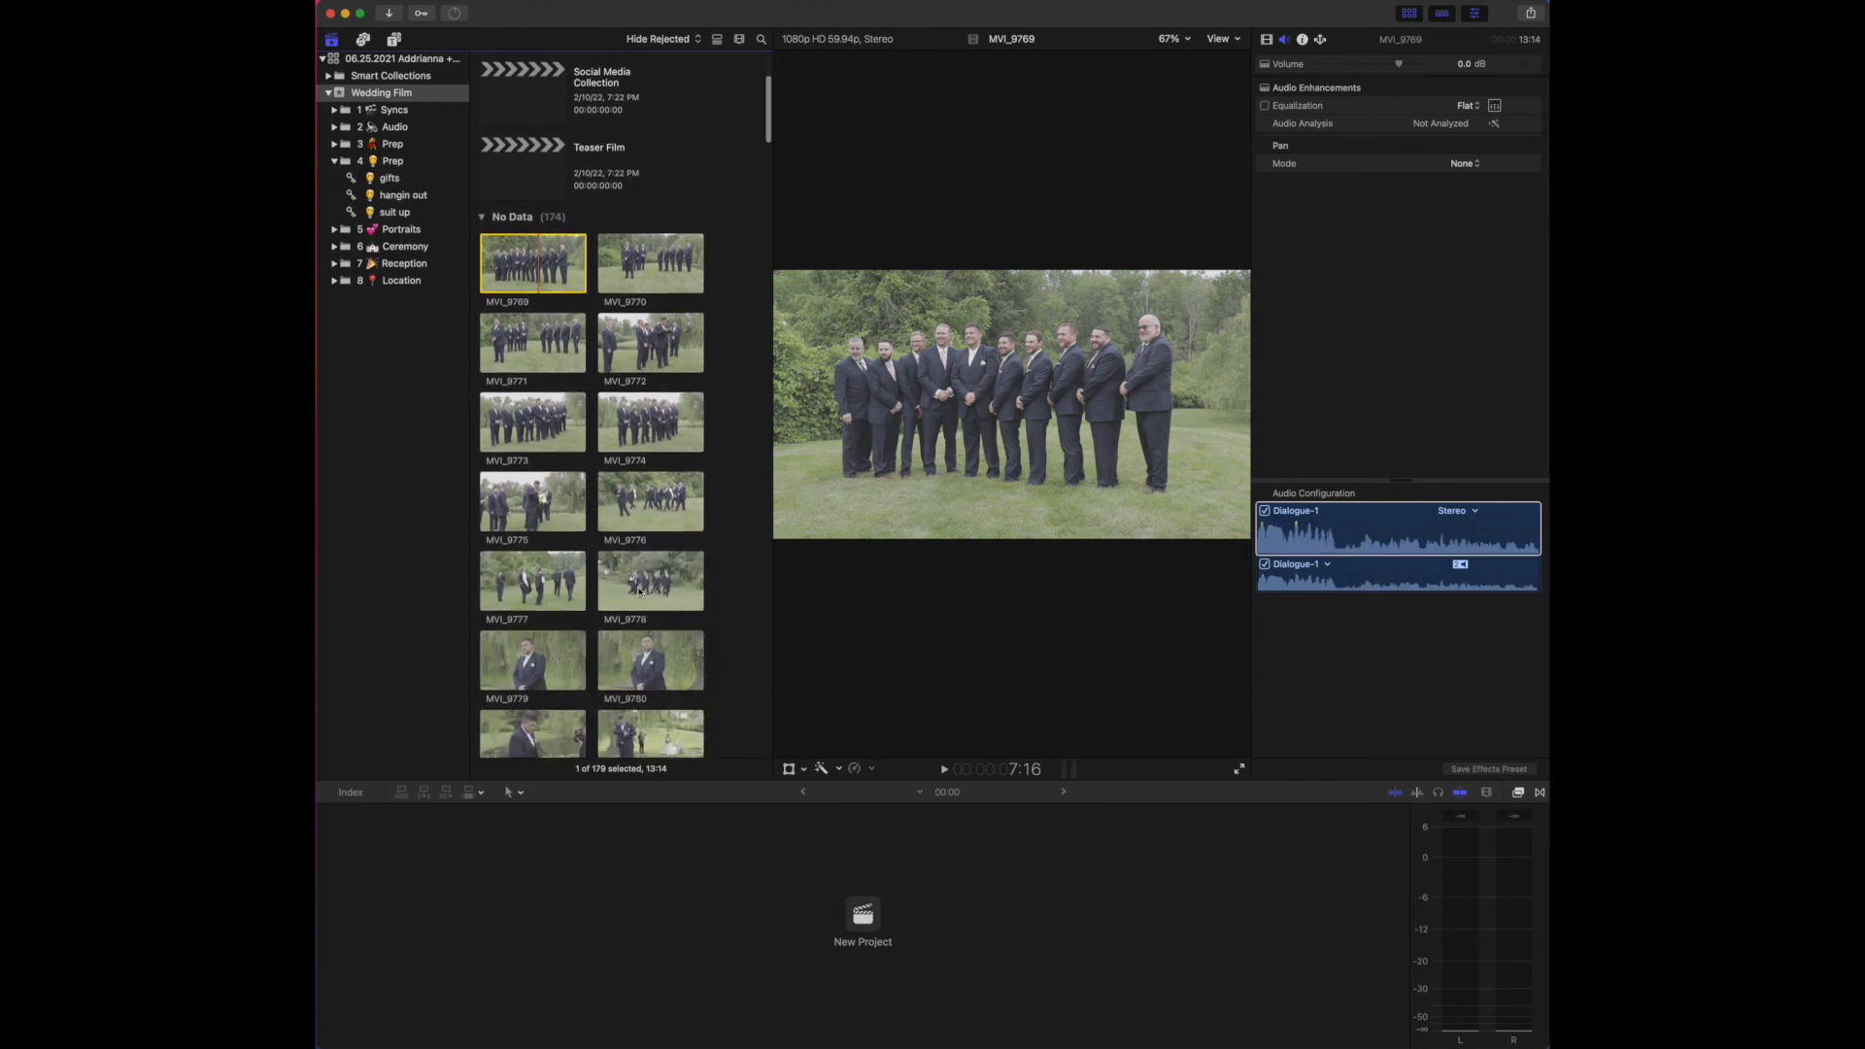
pyautogui.keyDown('shift'); pyautogui.click(636, 589); pyautogui.keyUp('shift')
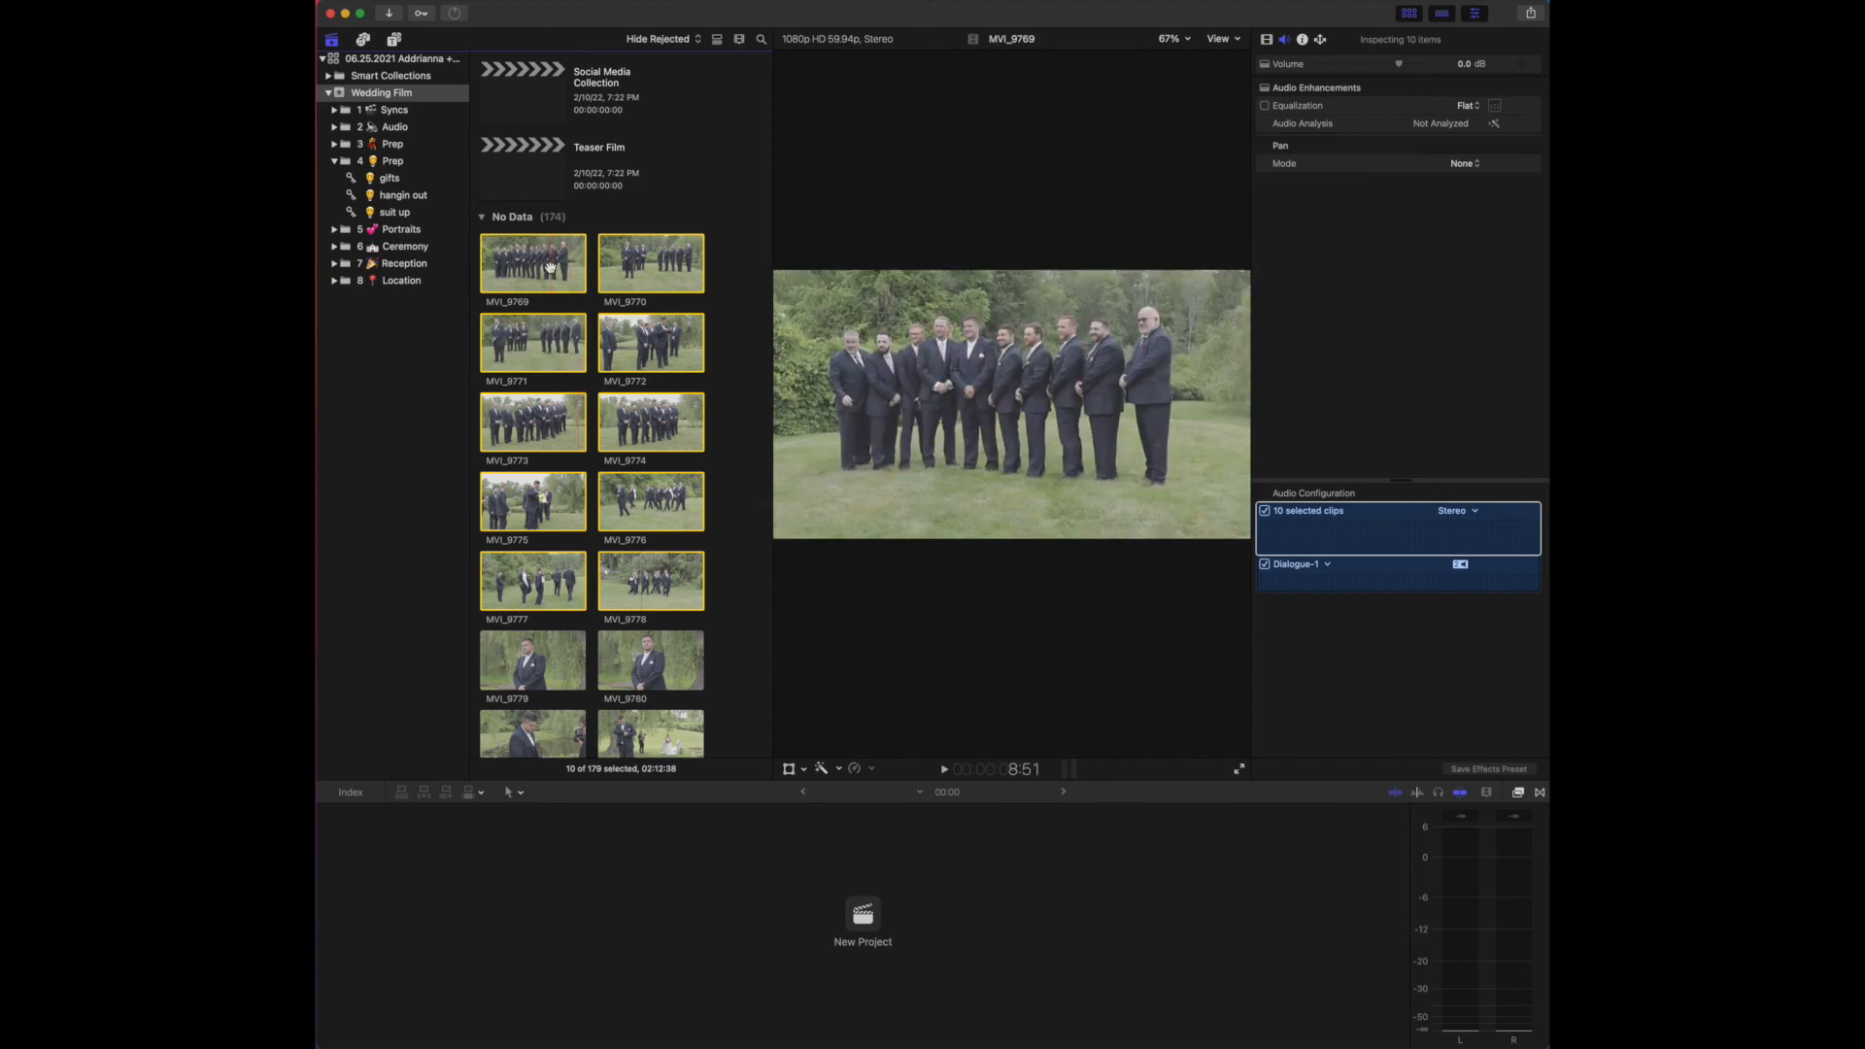
pyautogui.moveTo(549, 268)
pyautogui.mouseDown()
pyautogui.moveTo(400, 200)
pyautogui.moveTo(556, 272)
pyautogui.mouseUp()
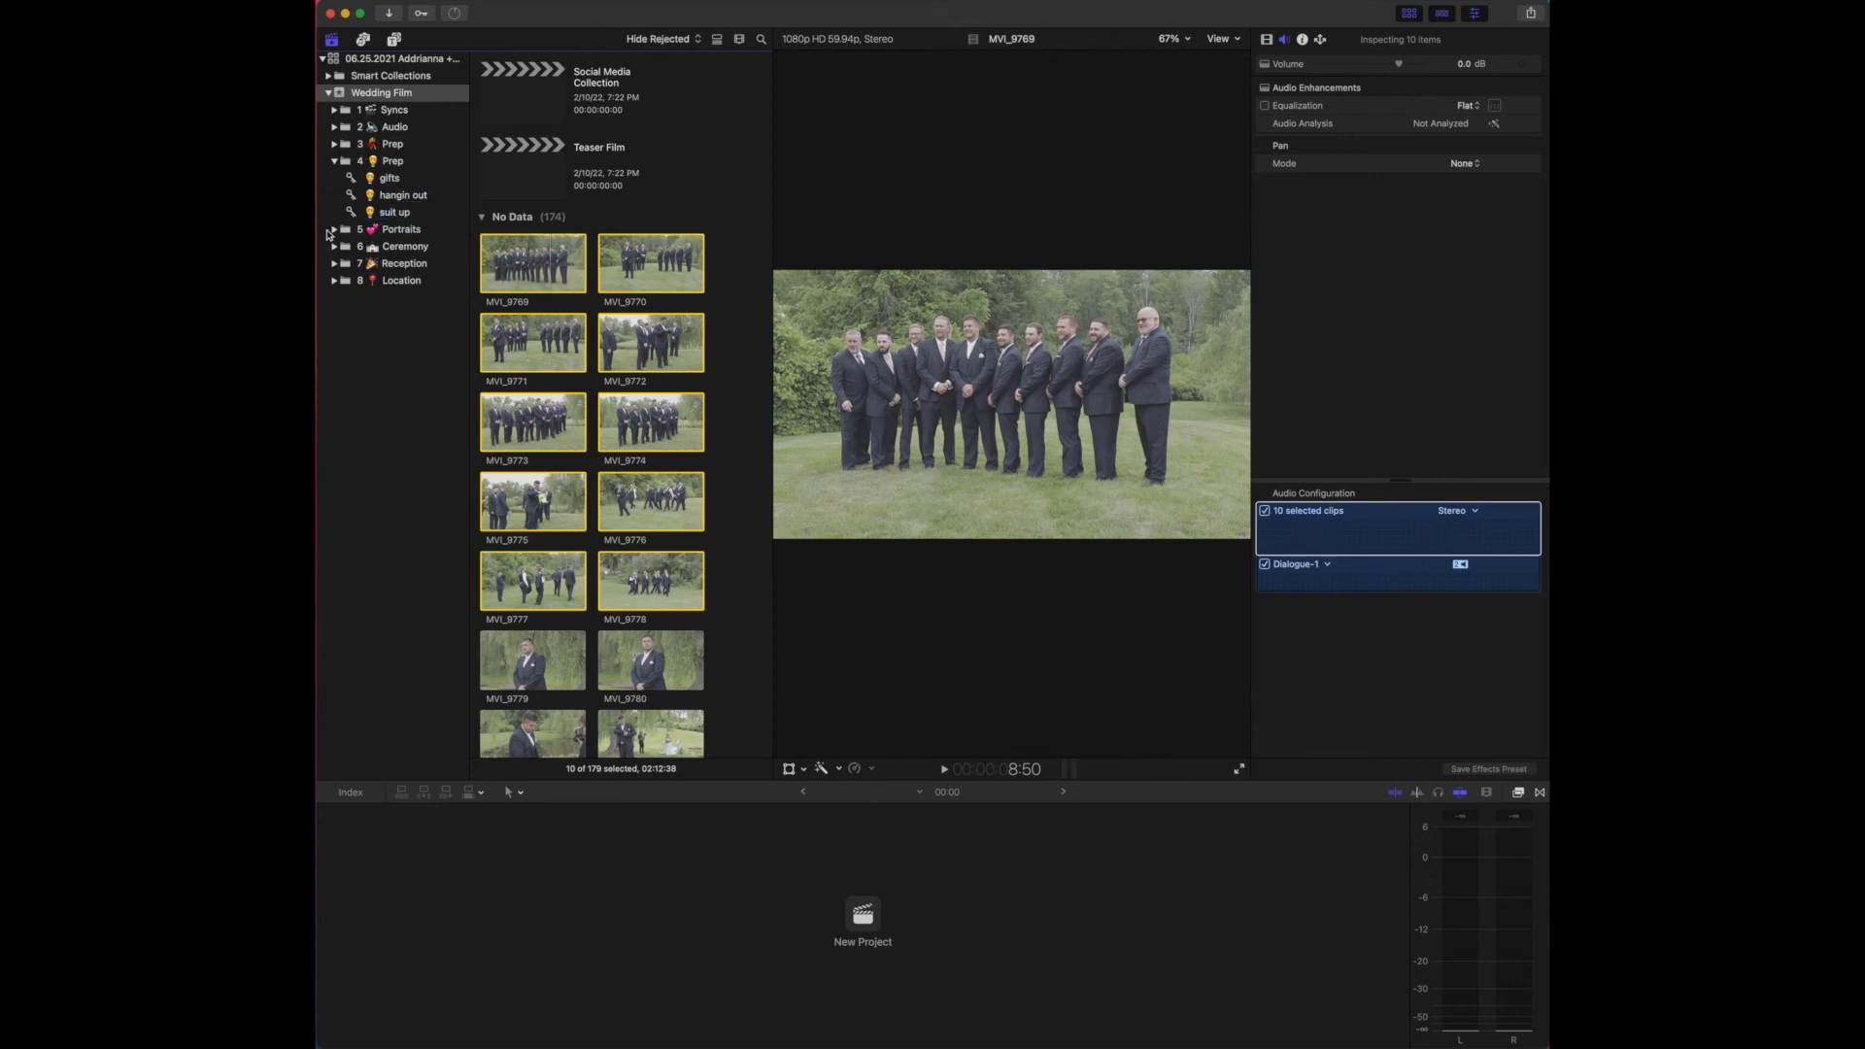
pyautogui.click(335, 231)
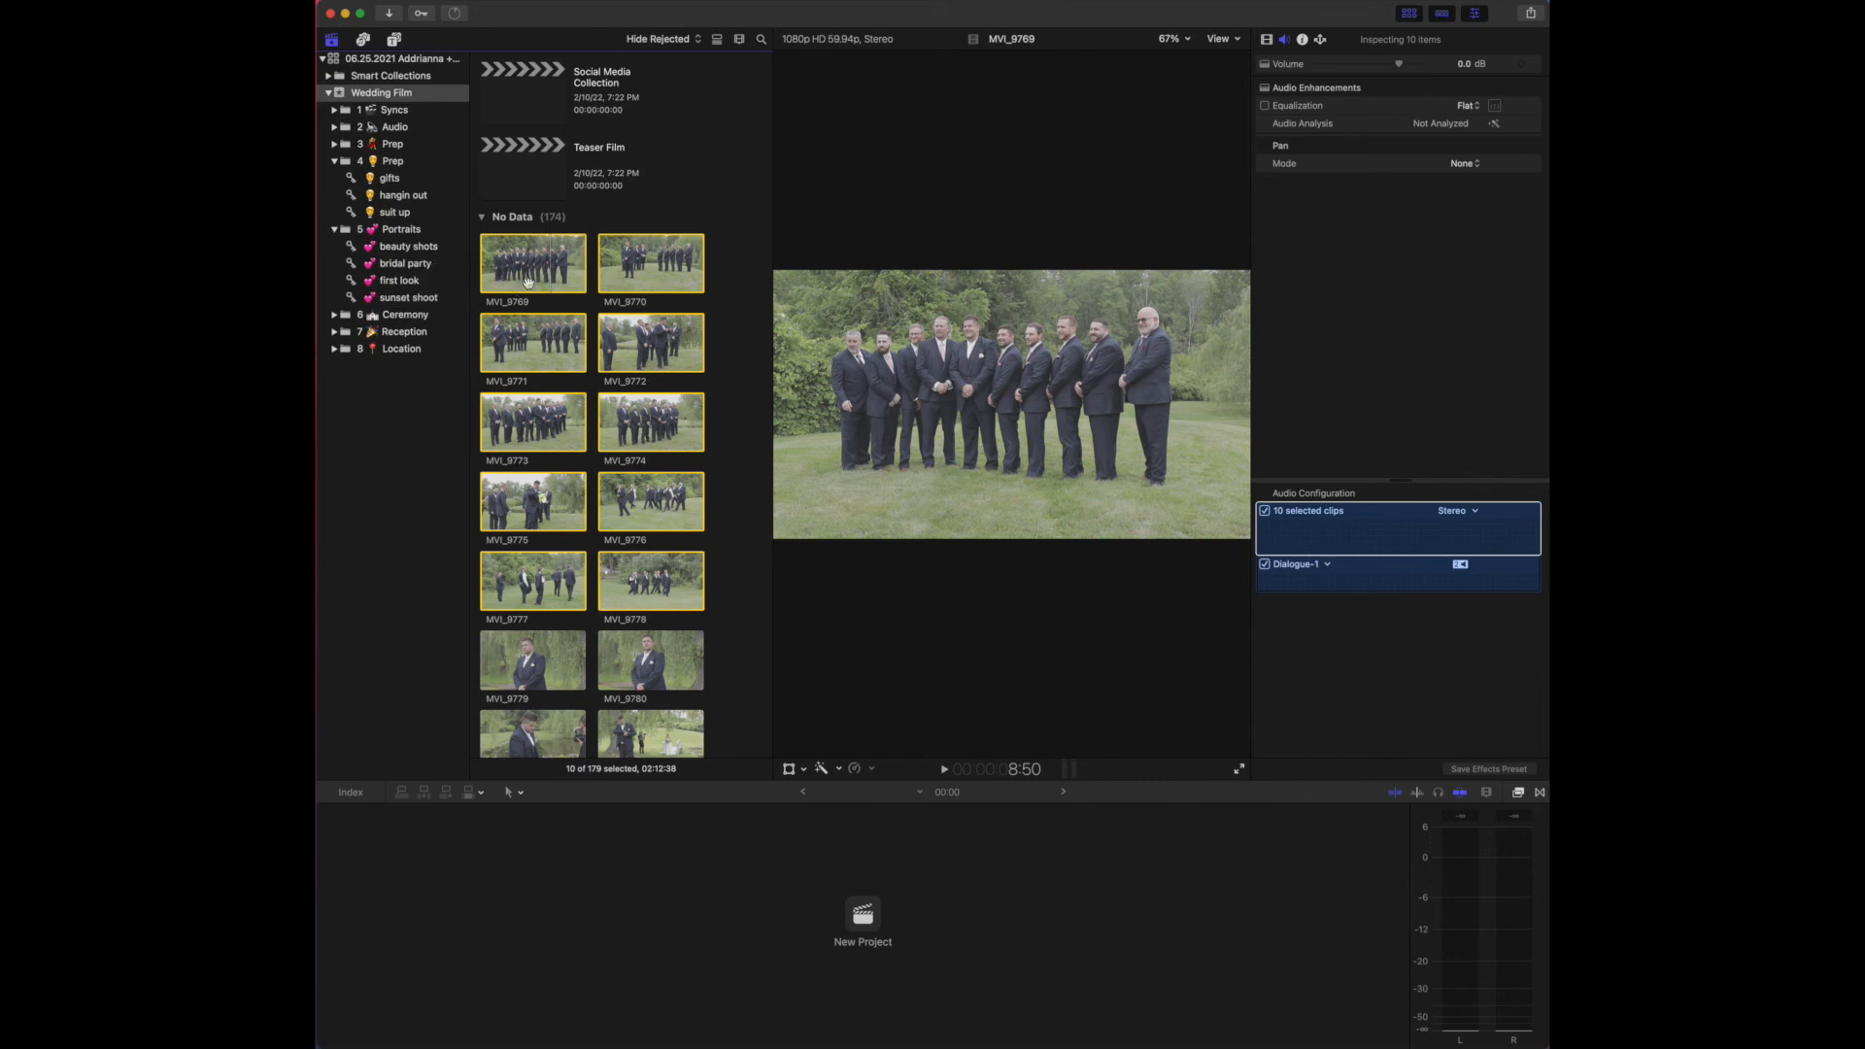
pyautogui.moveTo(540, 273); pyautogui.dragTo(421, 266)
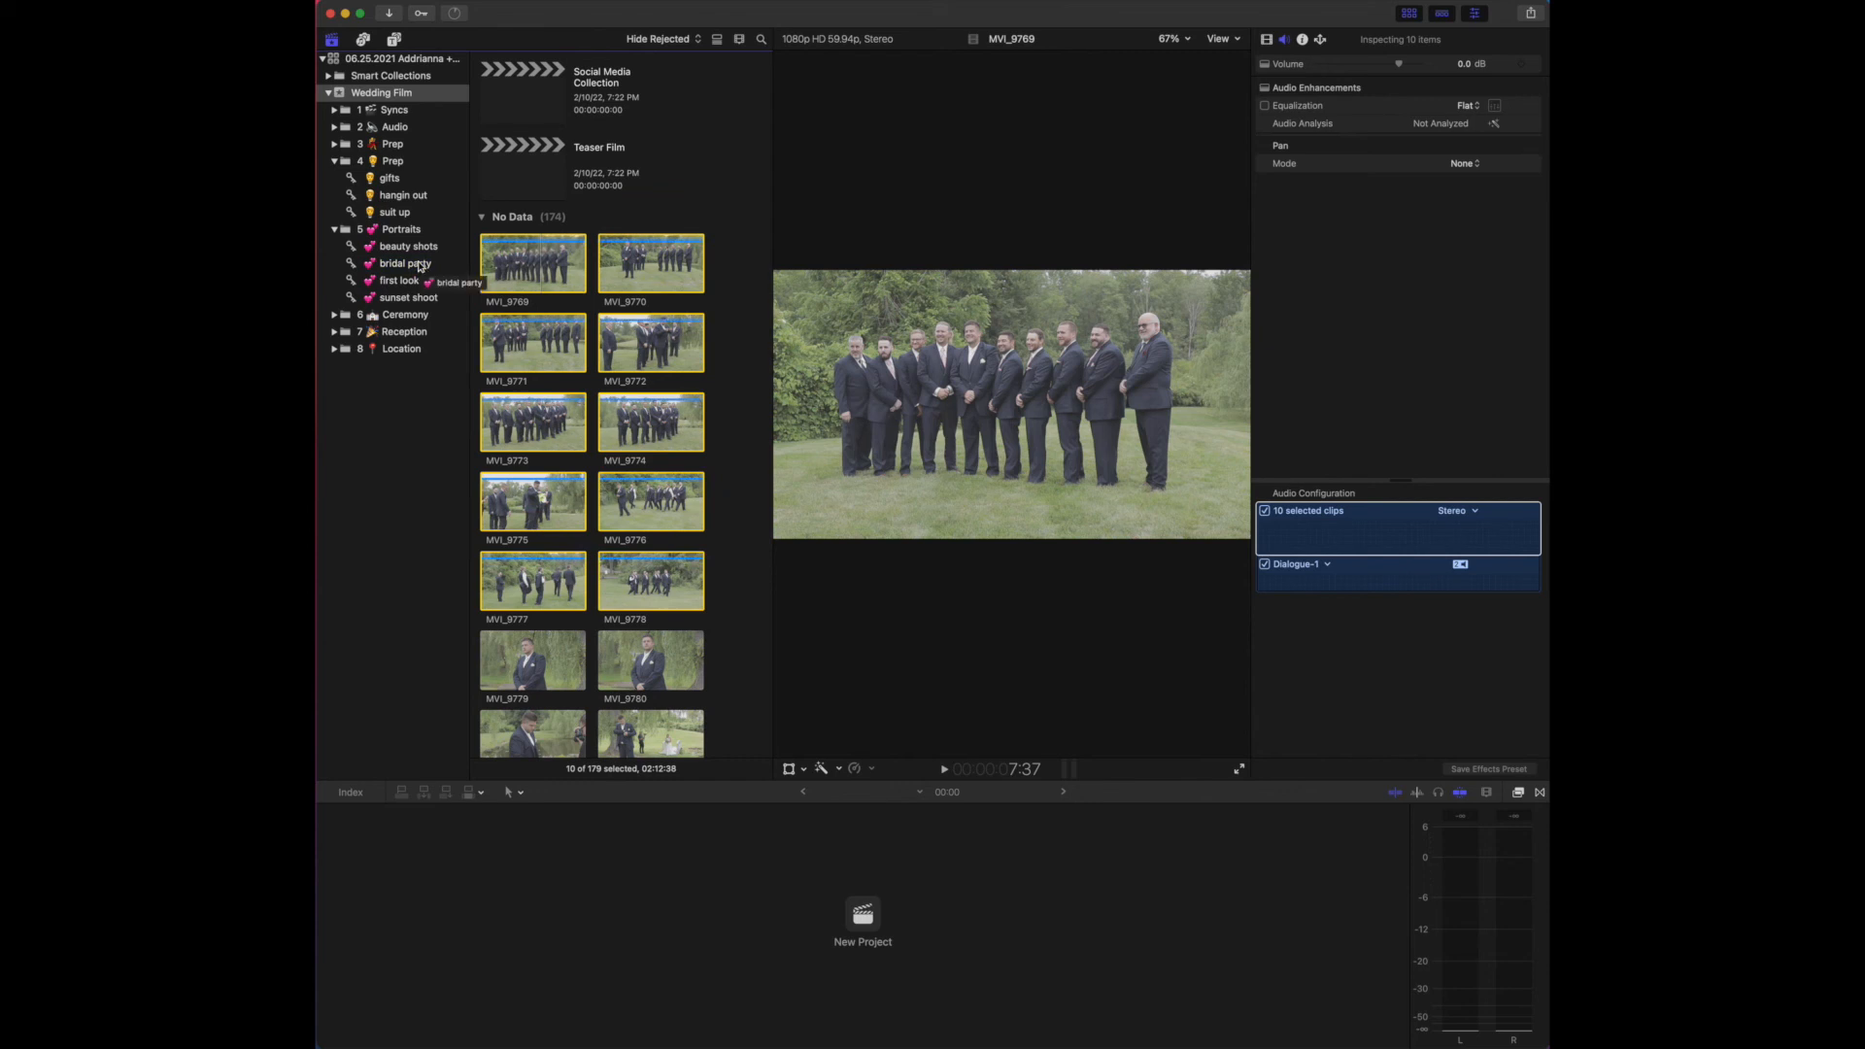
# Check the clips in the bridal party keyword collection, and return to the full Wedding Film event.
pyautogui.scroll(-6, 580, 391)
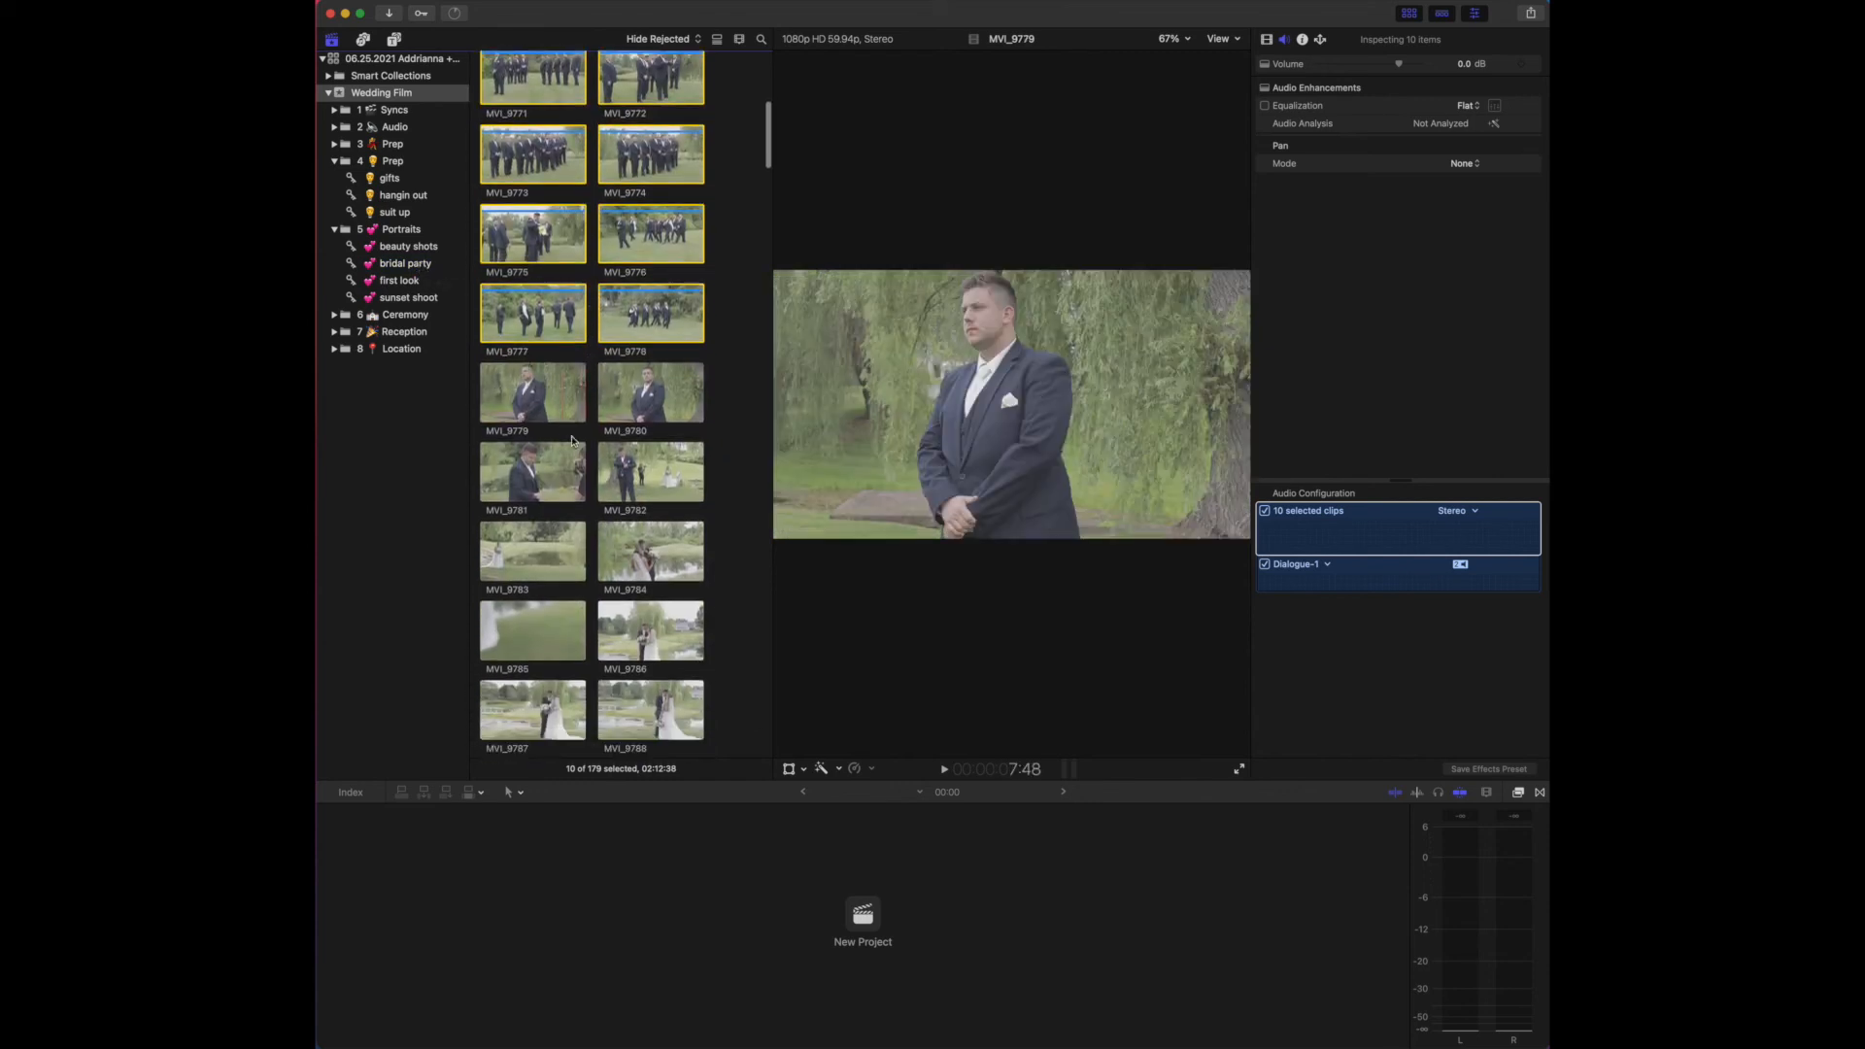
pyautogui.click(539, 382)
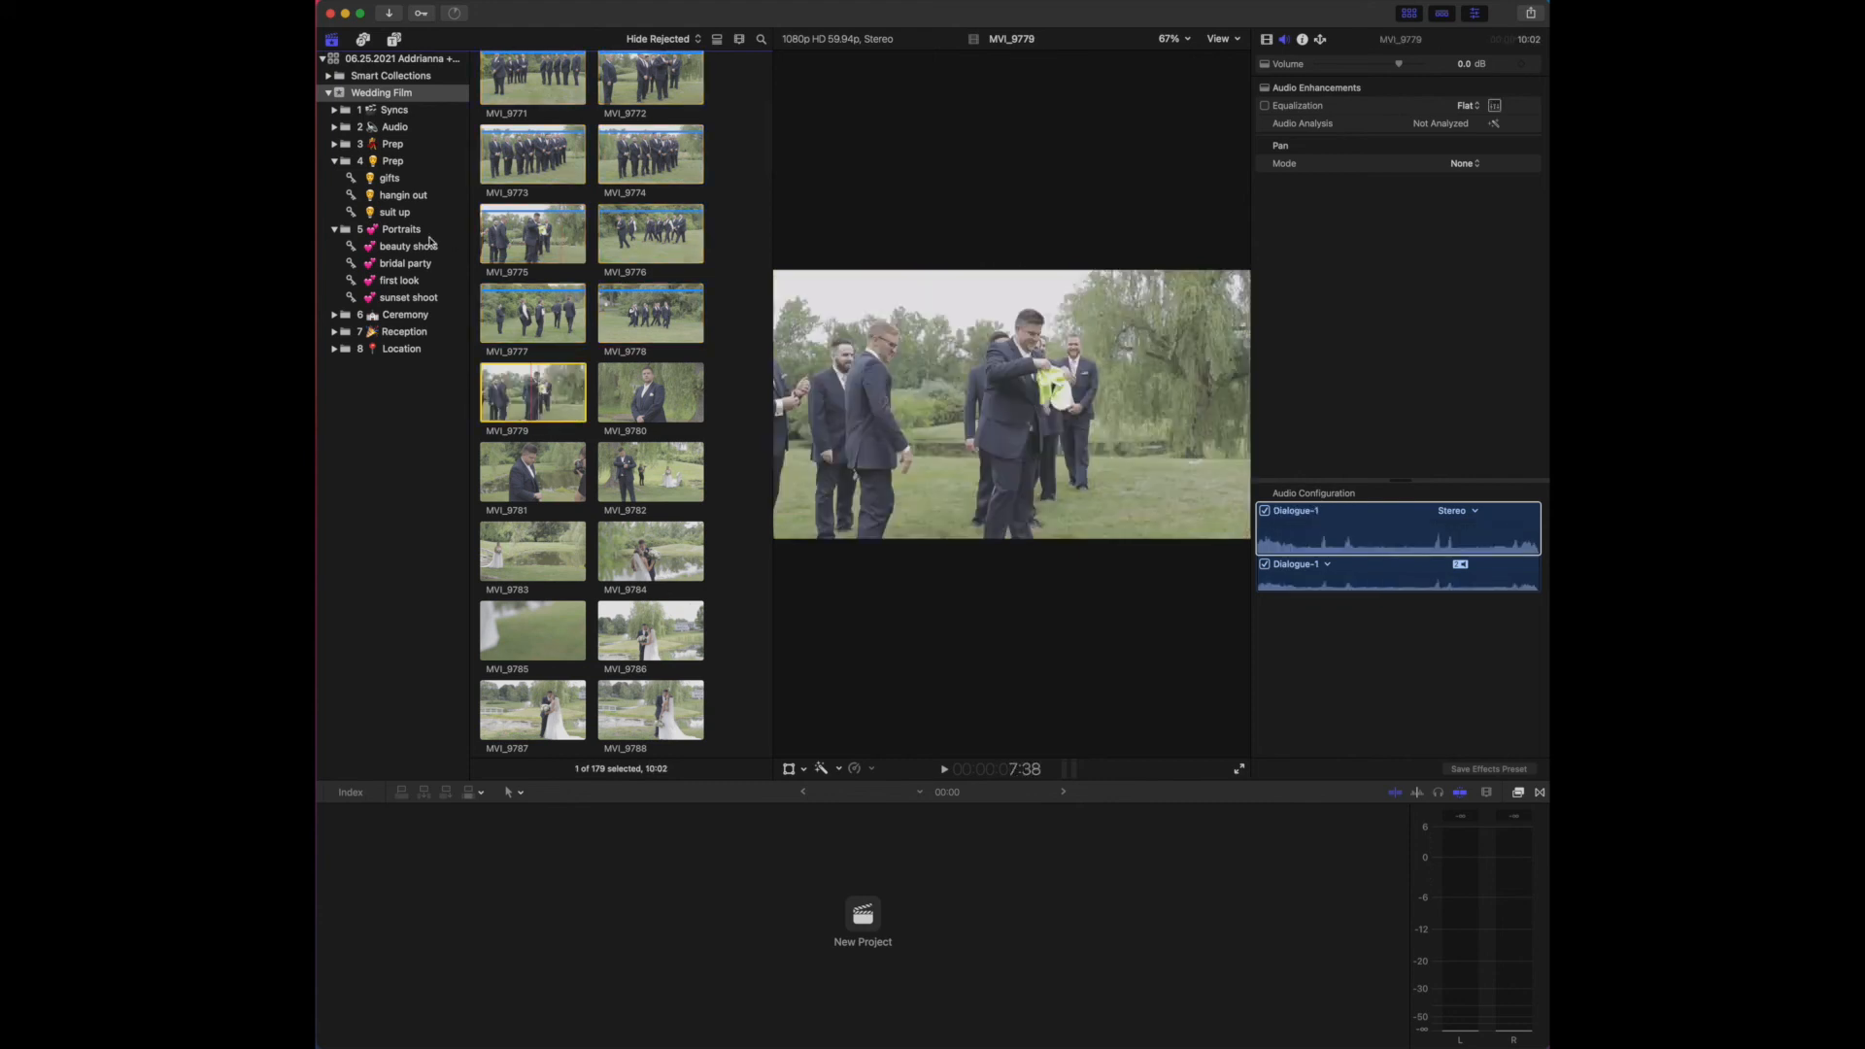
pyautogui.click(412, 266)
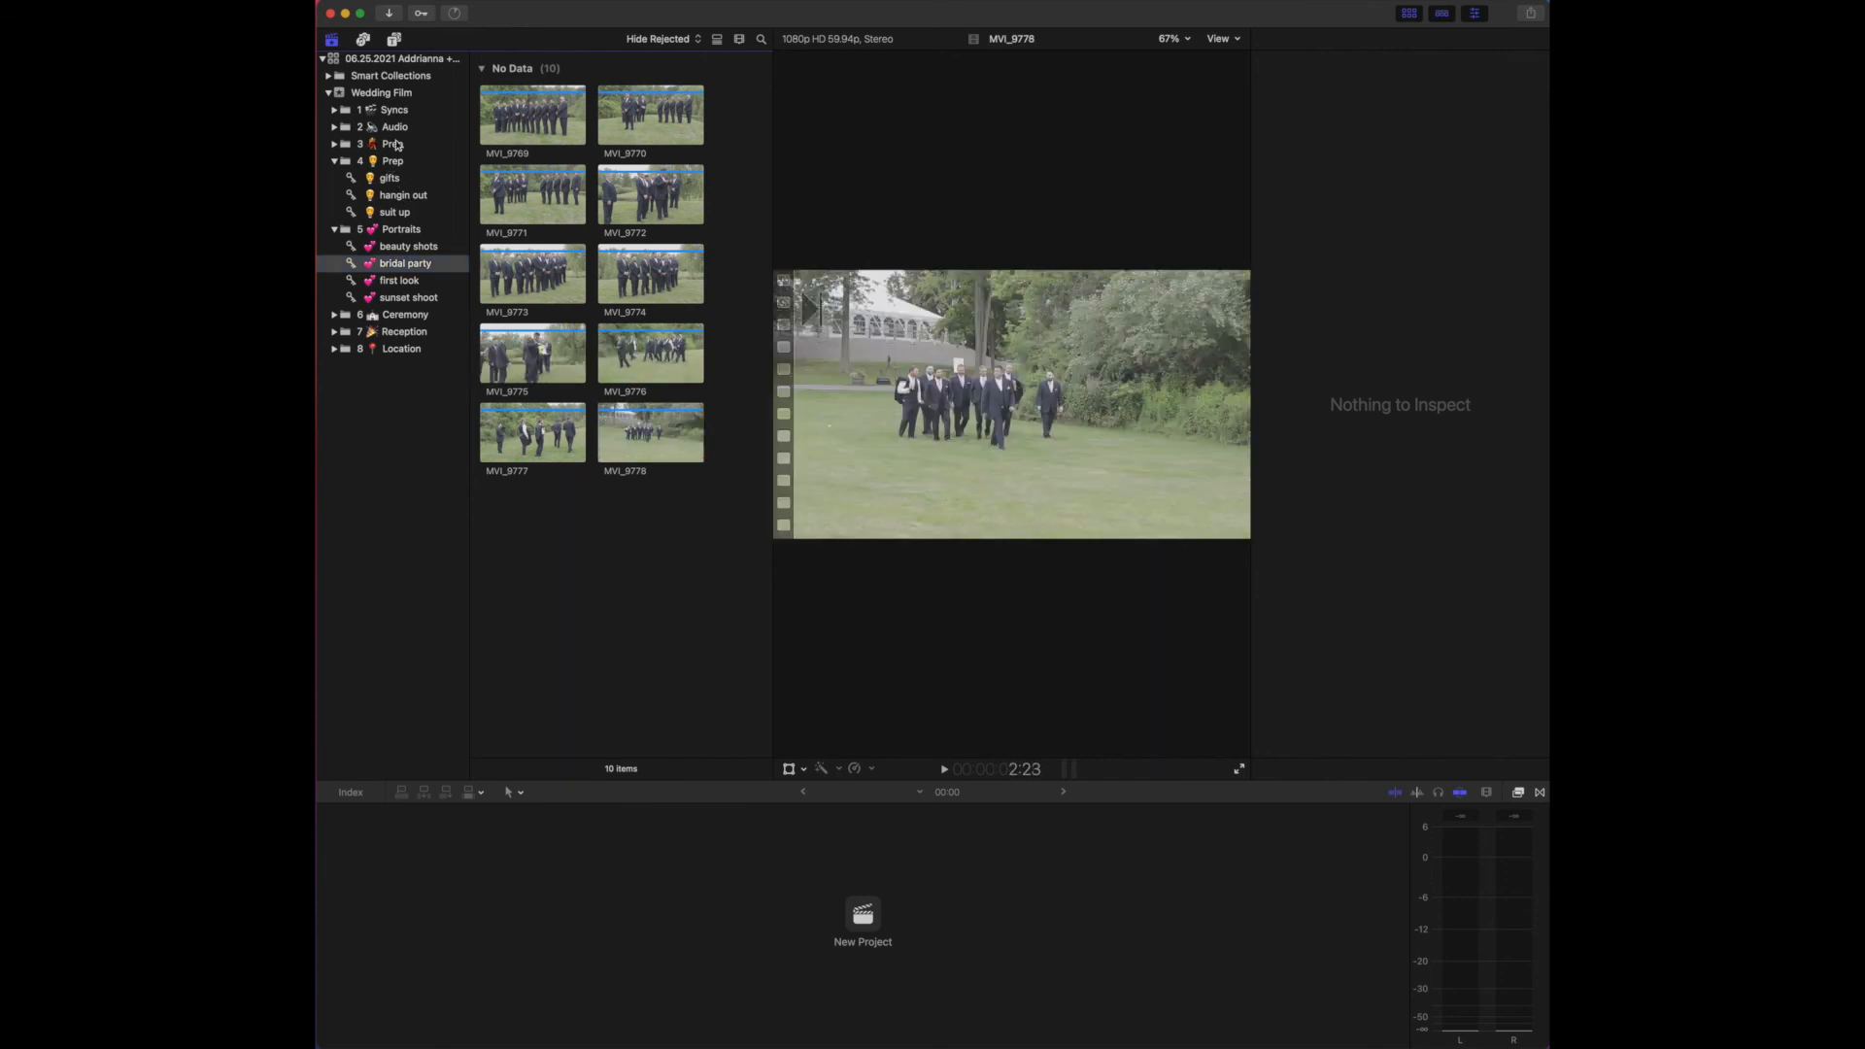
pyautogui.click(394, 95)
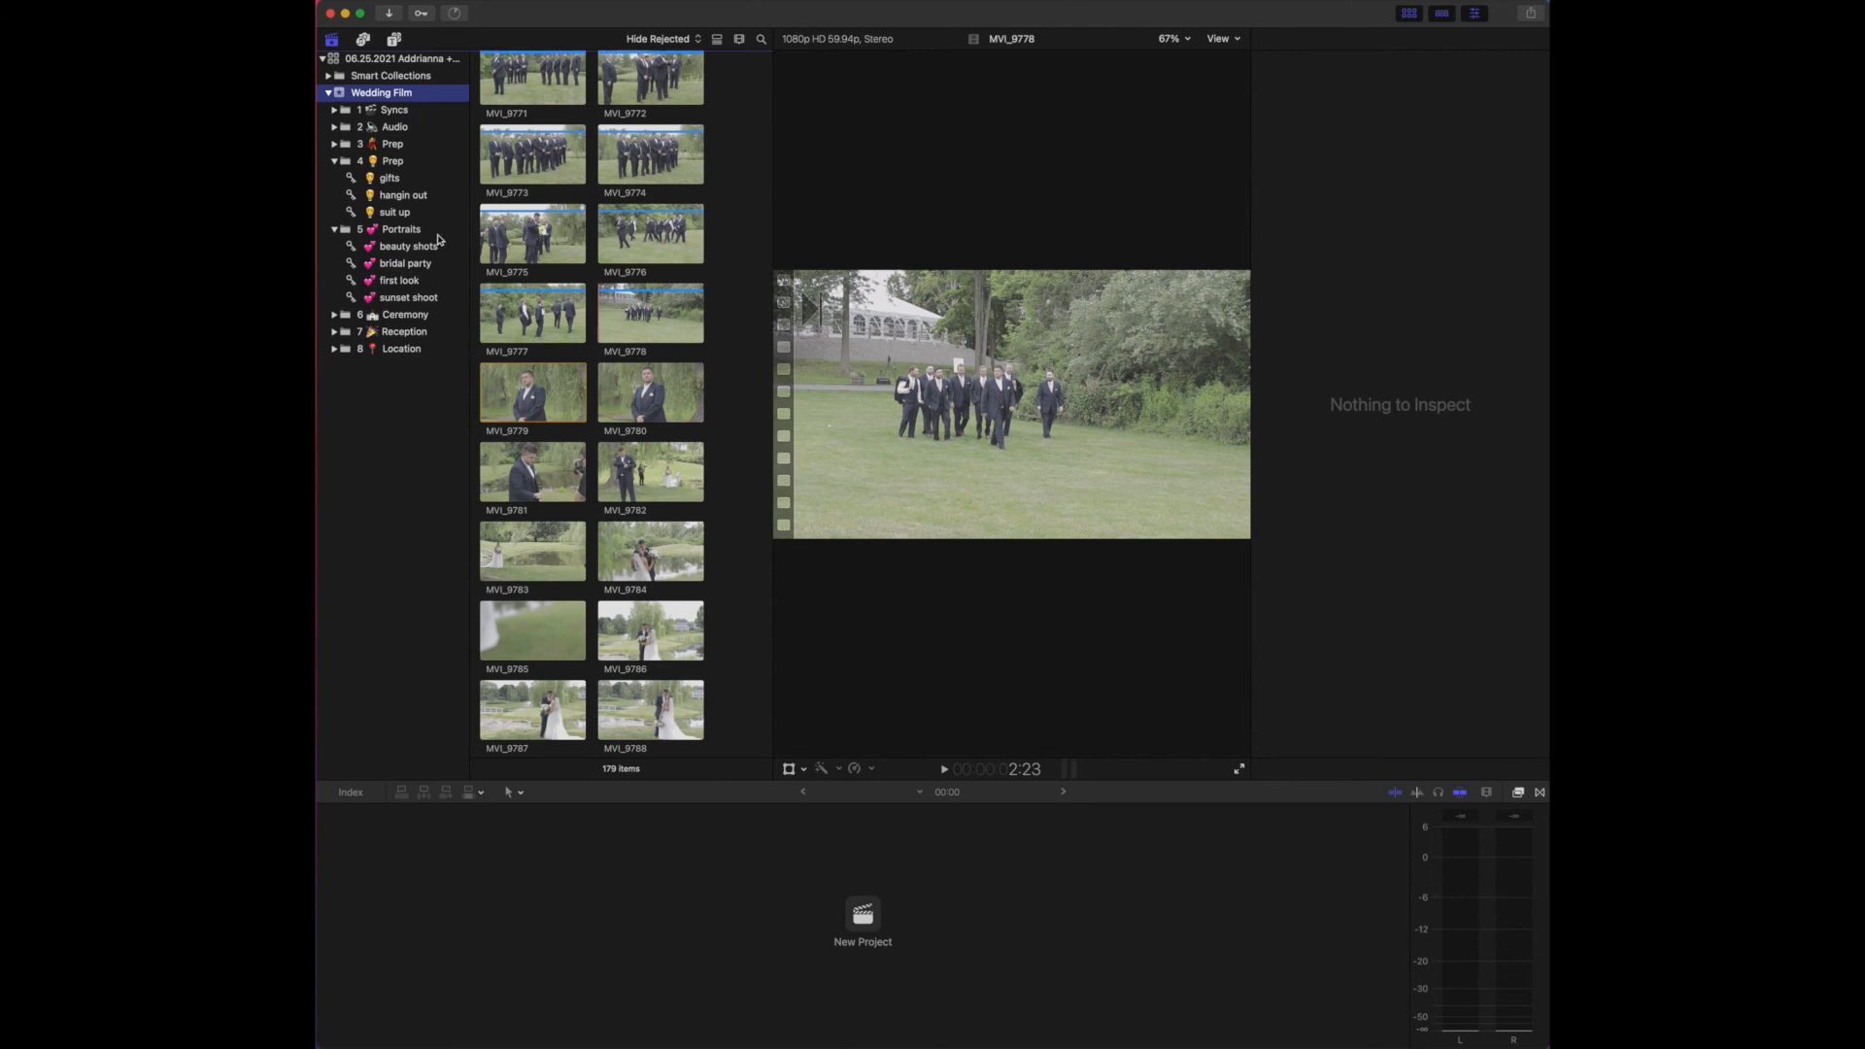
# Assign clips MVI_9779 through MVI_9790 to the first look keyword collection in the Portraits folder.
pyautogui.click(561, 385)
pyautogui.scroll(-3, 562, 386)
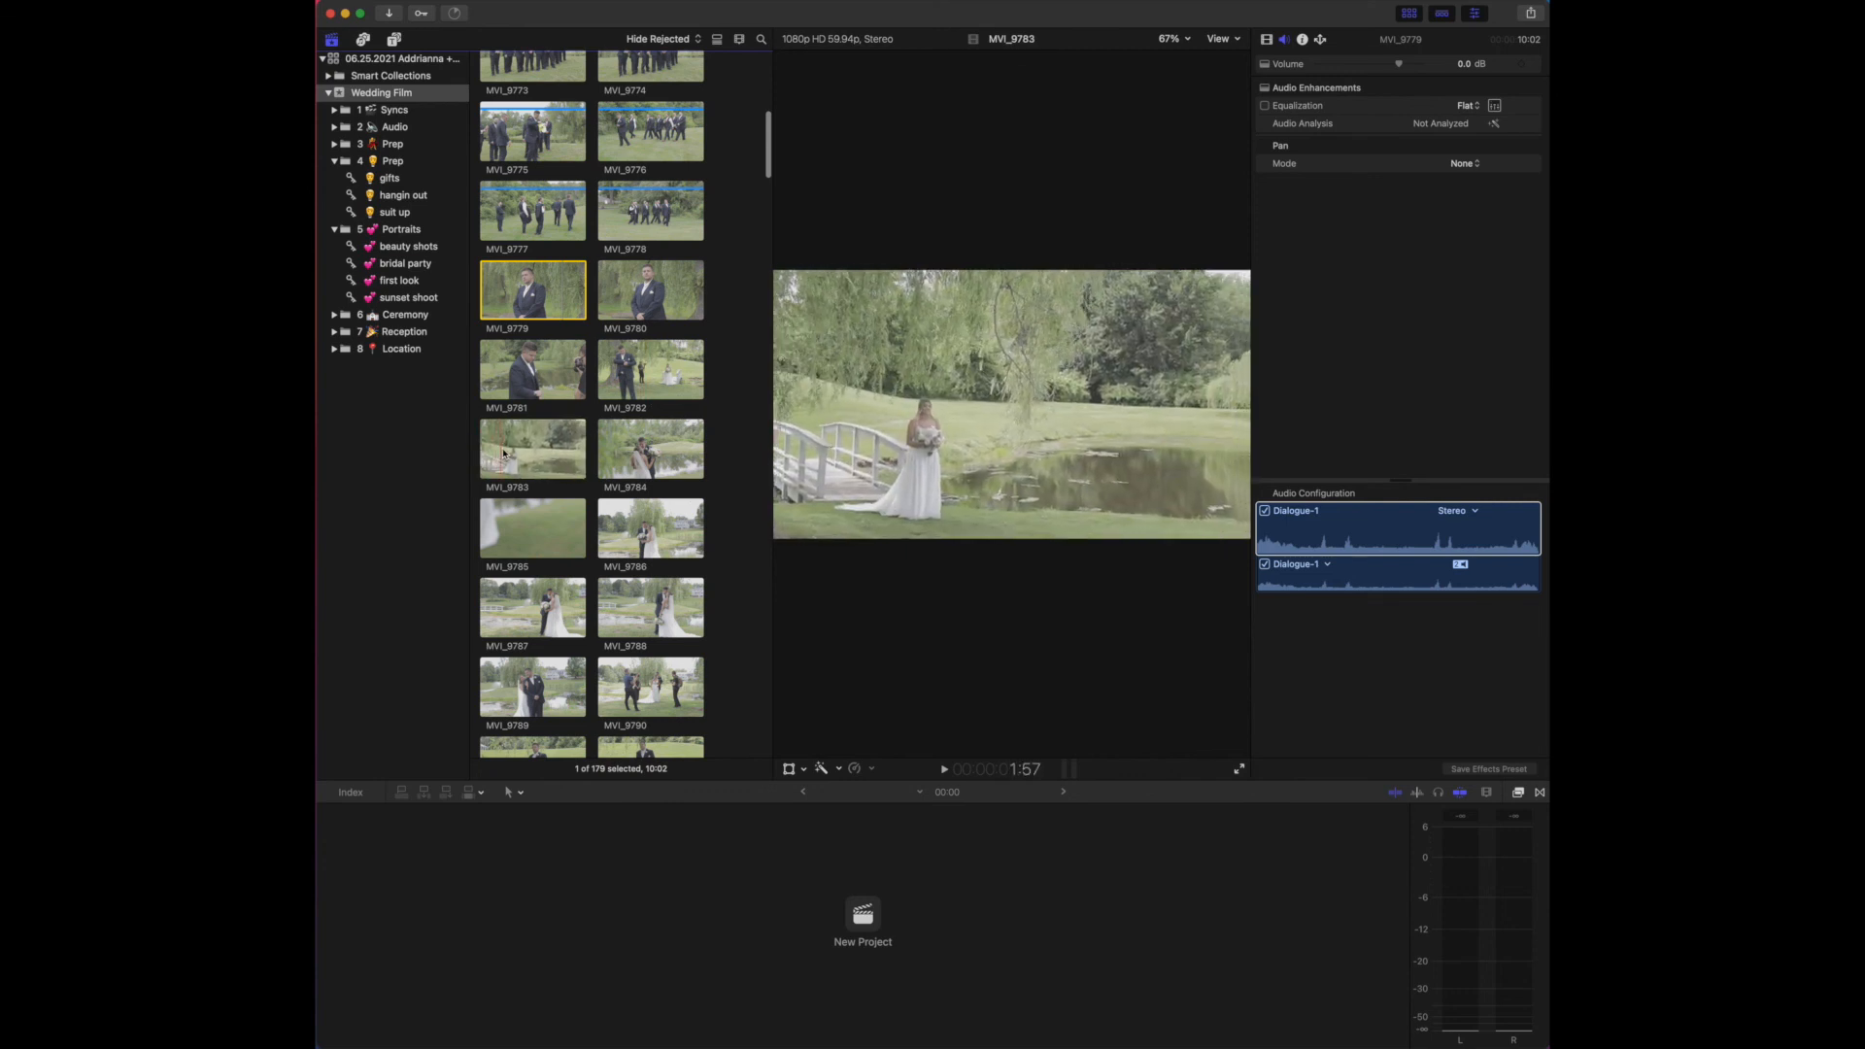
pyautogui.scroll(-8, 583, 524)
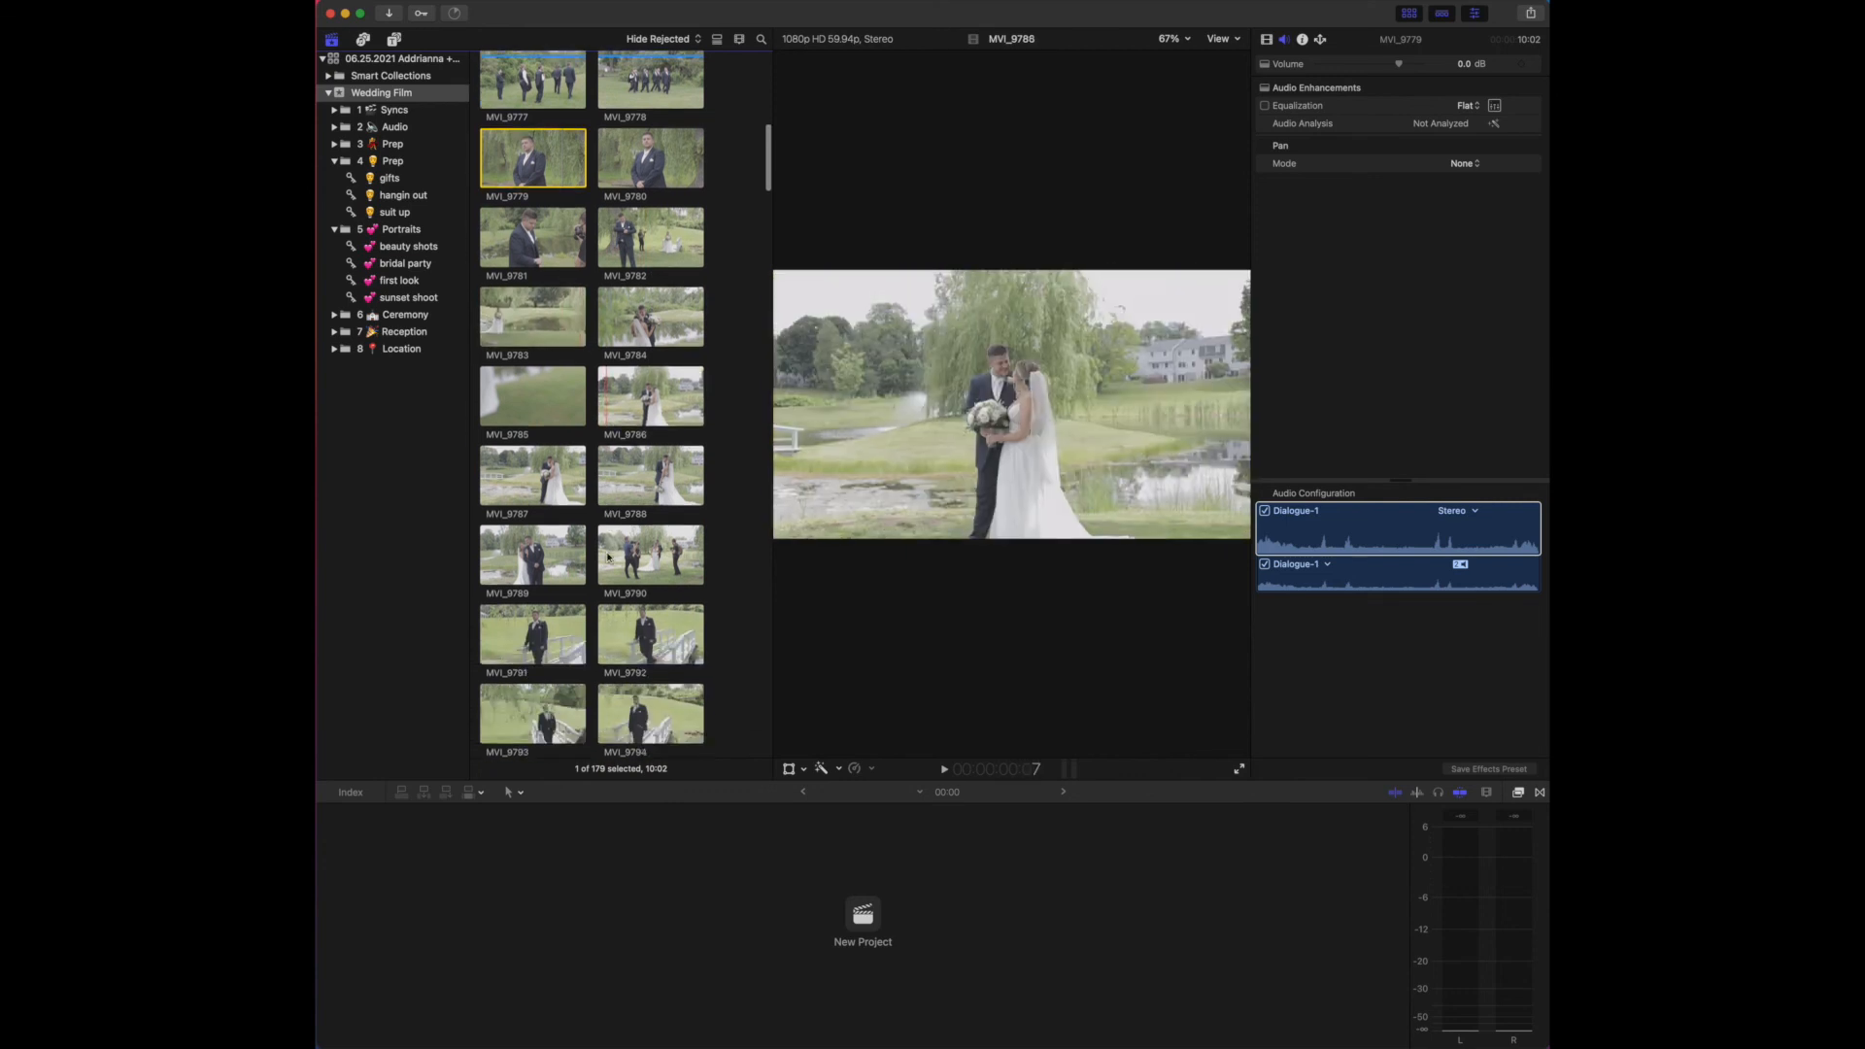
pyautogui.scroll(-1, 608, 556)
pyautogui.keyDown('shift'); pyautogui.click(669, 394); pyautogui.keyUp('shift')
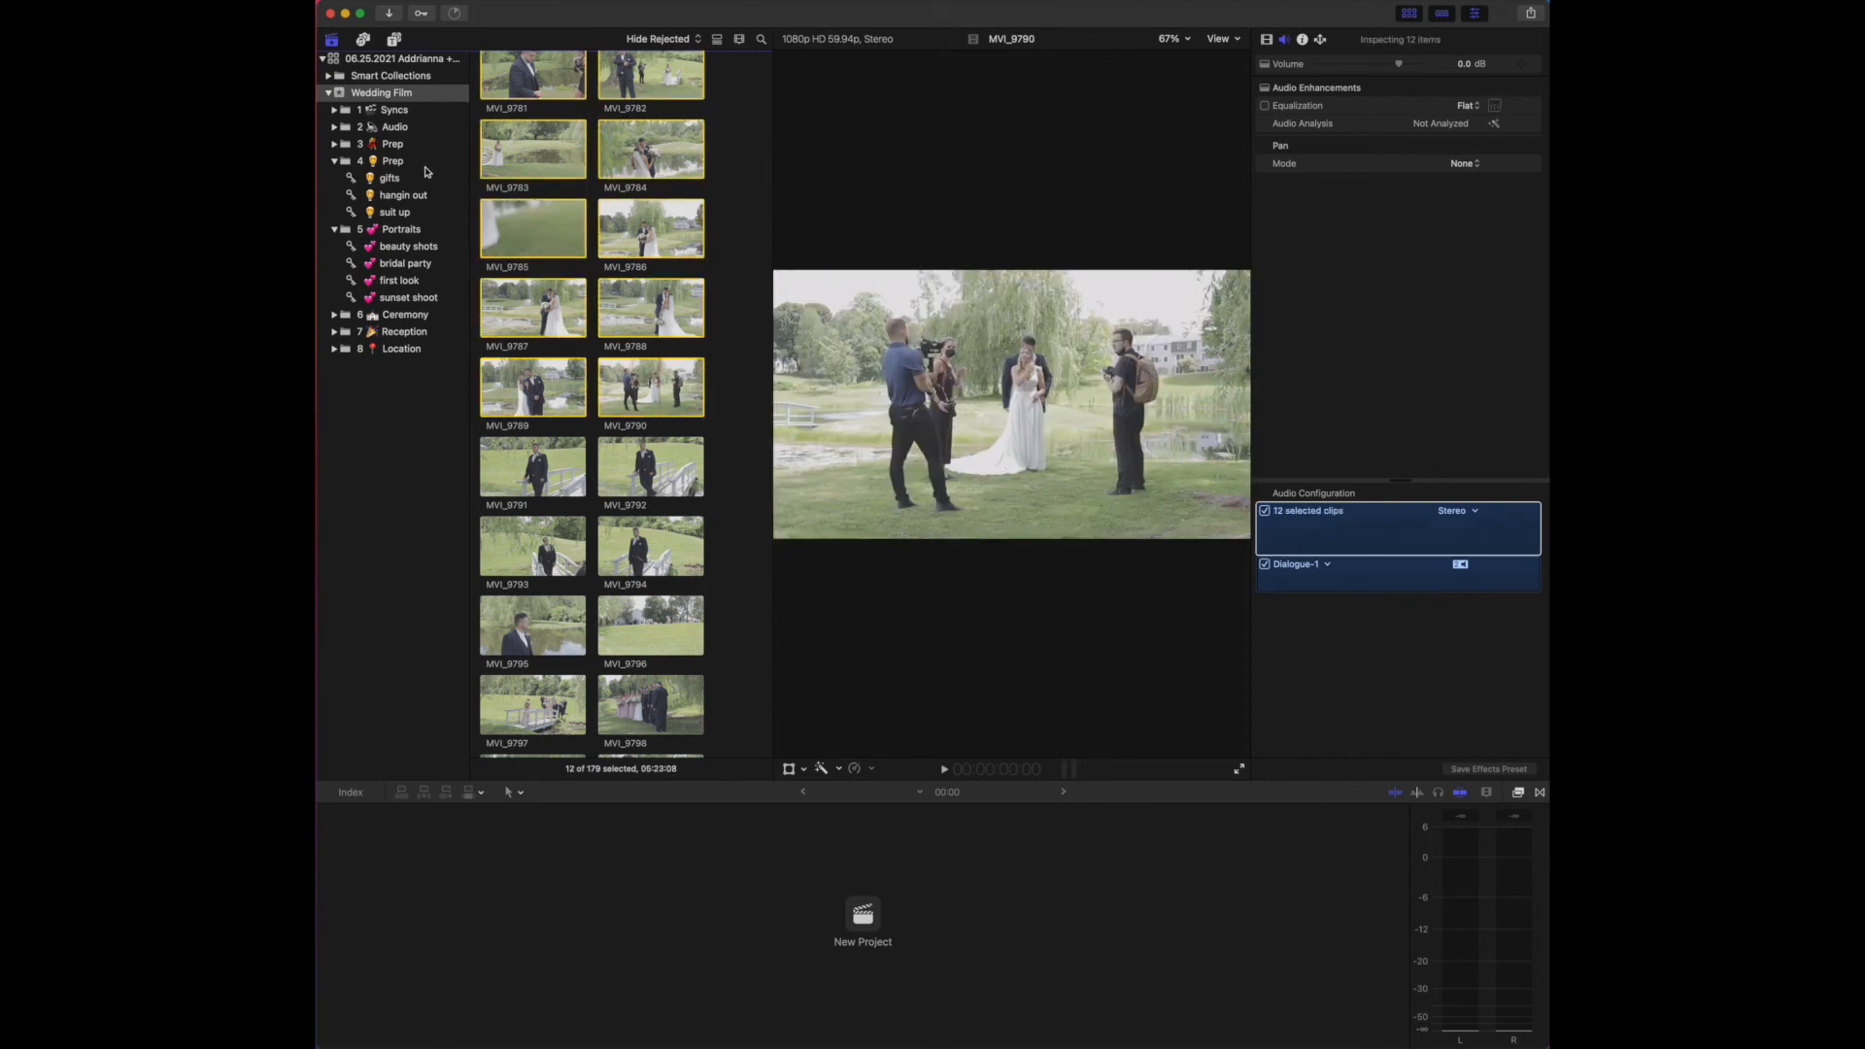
pyautogui.moveTo(517, 243); pyautogui.dragTo(402, 285)
pyautogui.scroll(-5, 529, 486)
pyautogui.scroll(-5, 559, 464)
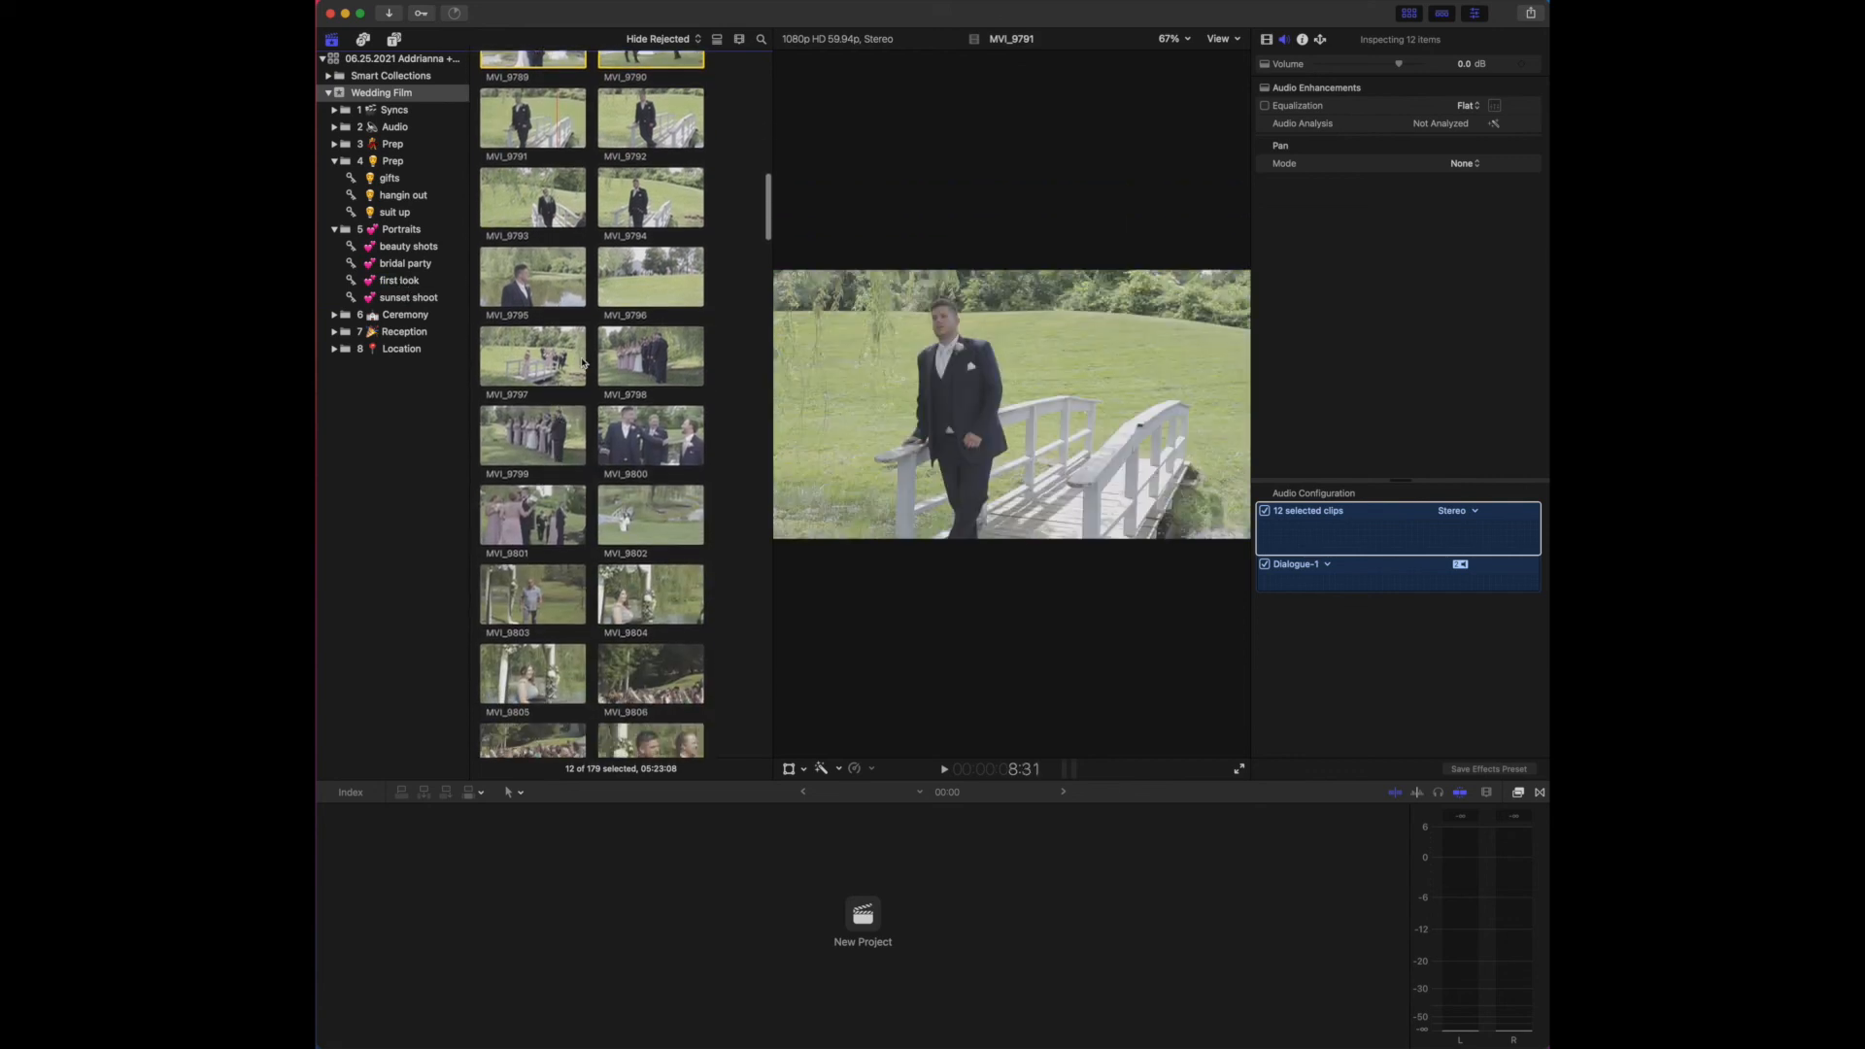
# Assign clips MVI_9791 through MVI_9796 to the hangin out keyword collection in the second Prep folder.
pyautogui.click(570, 126)
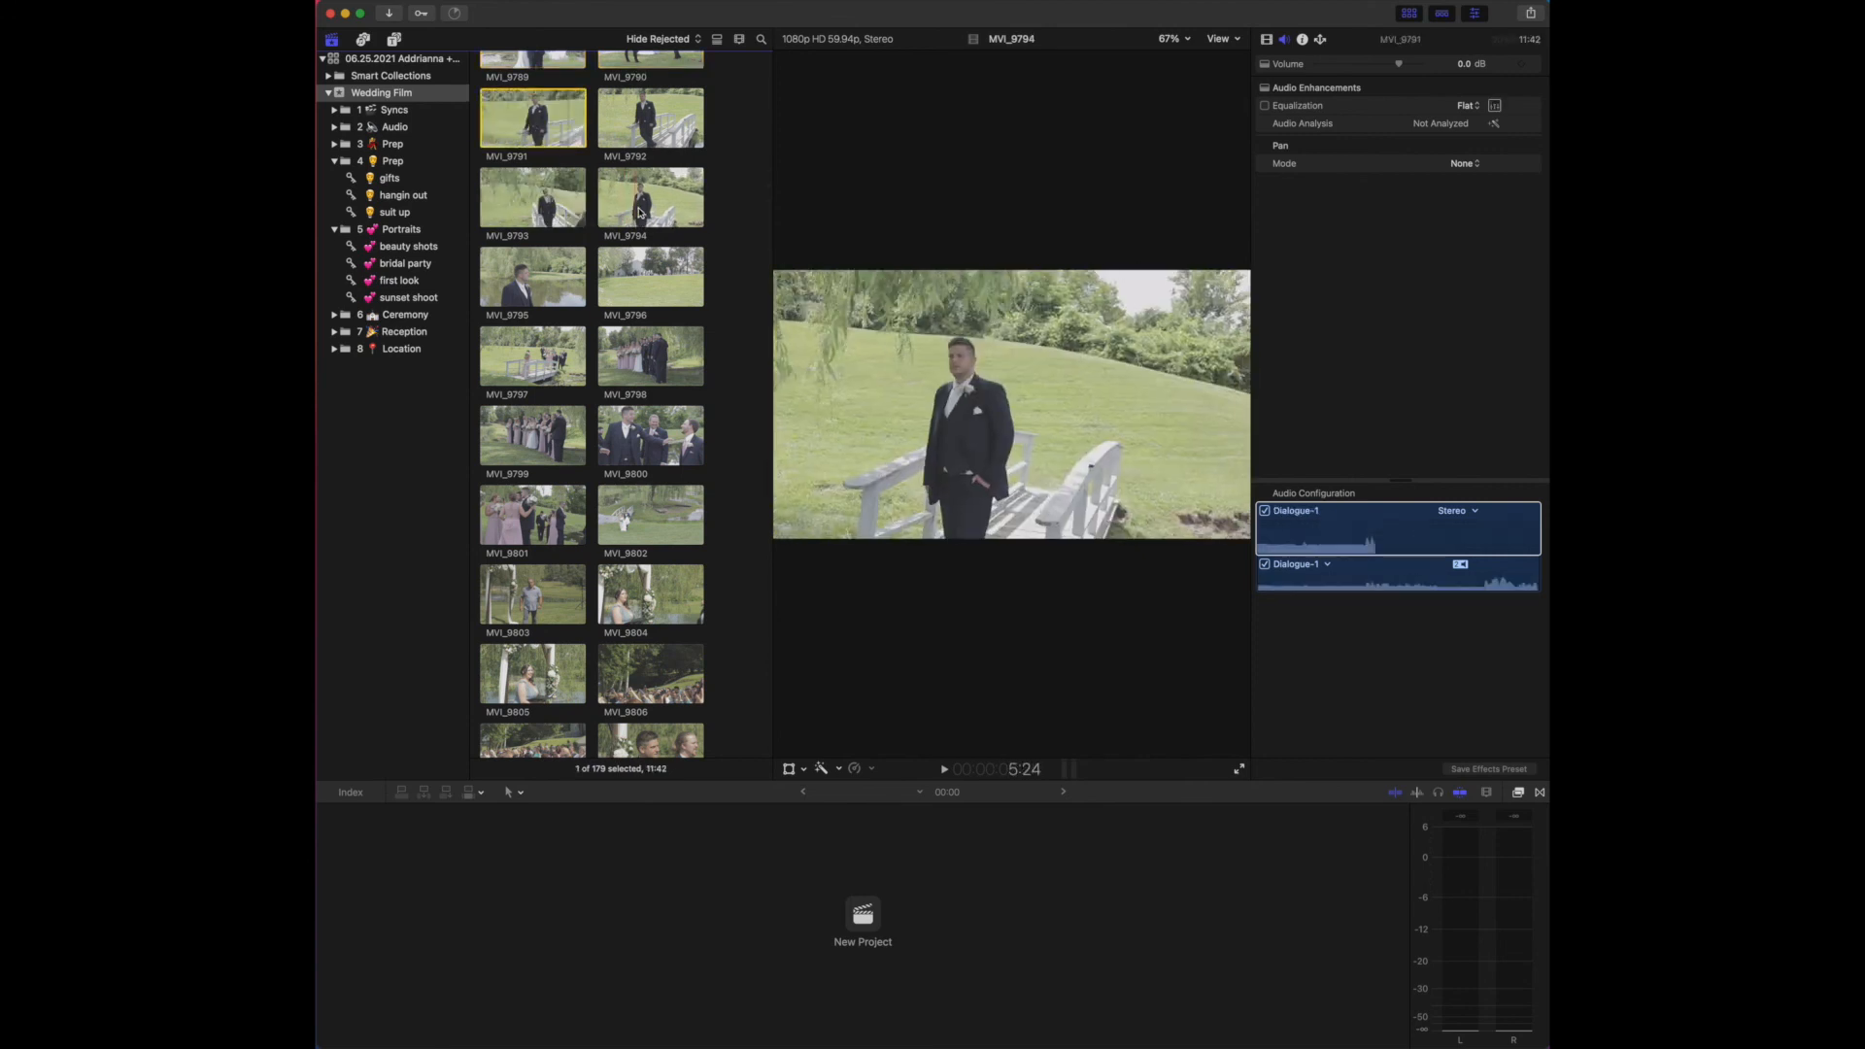
pyautogui.keyDown('shift'); pyautogui.click(643, 212); pyautogui.keyUp('shift')
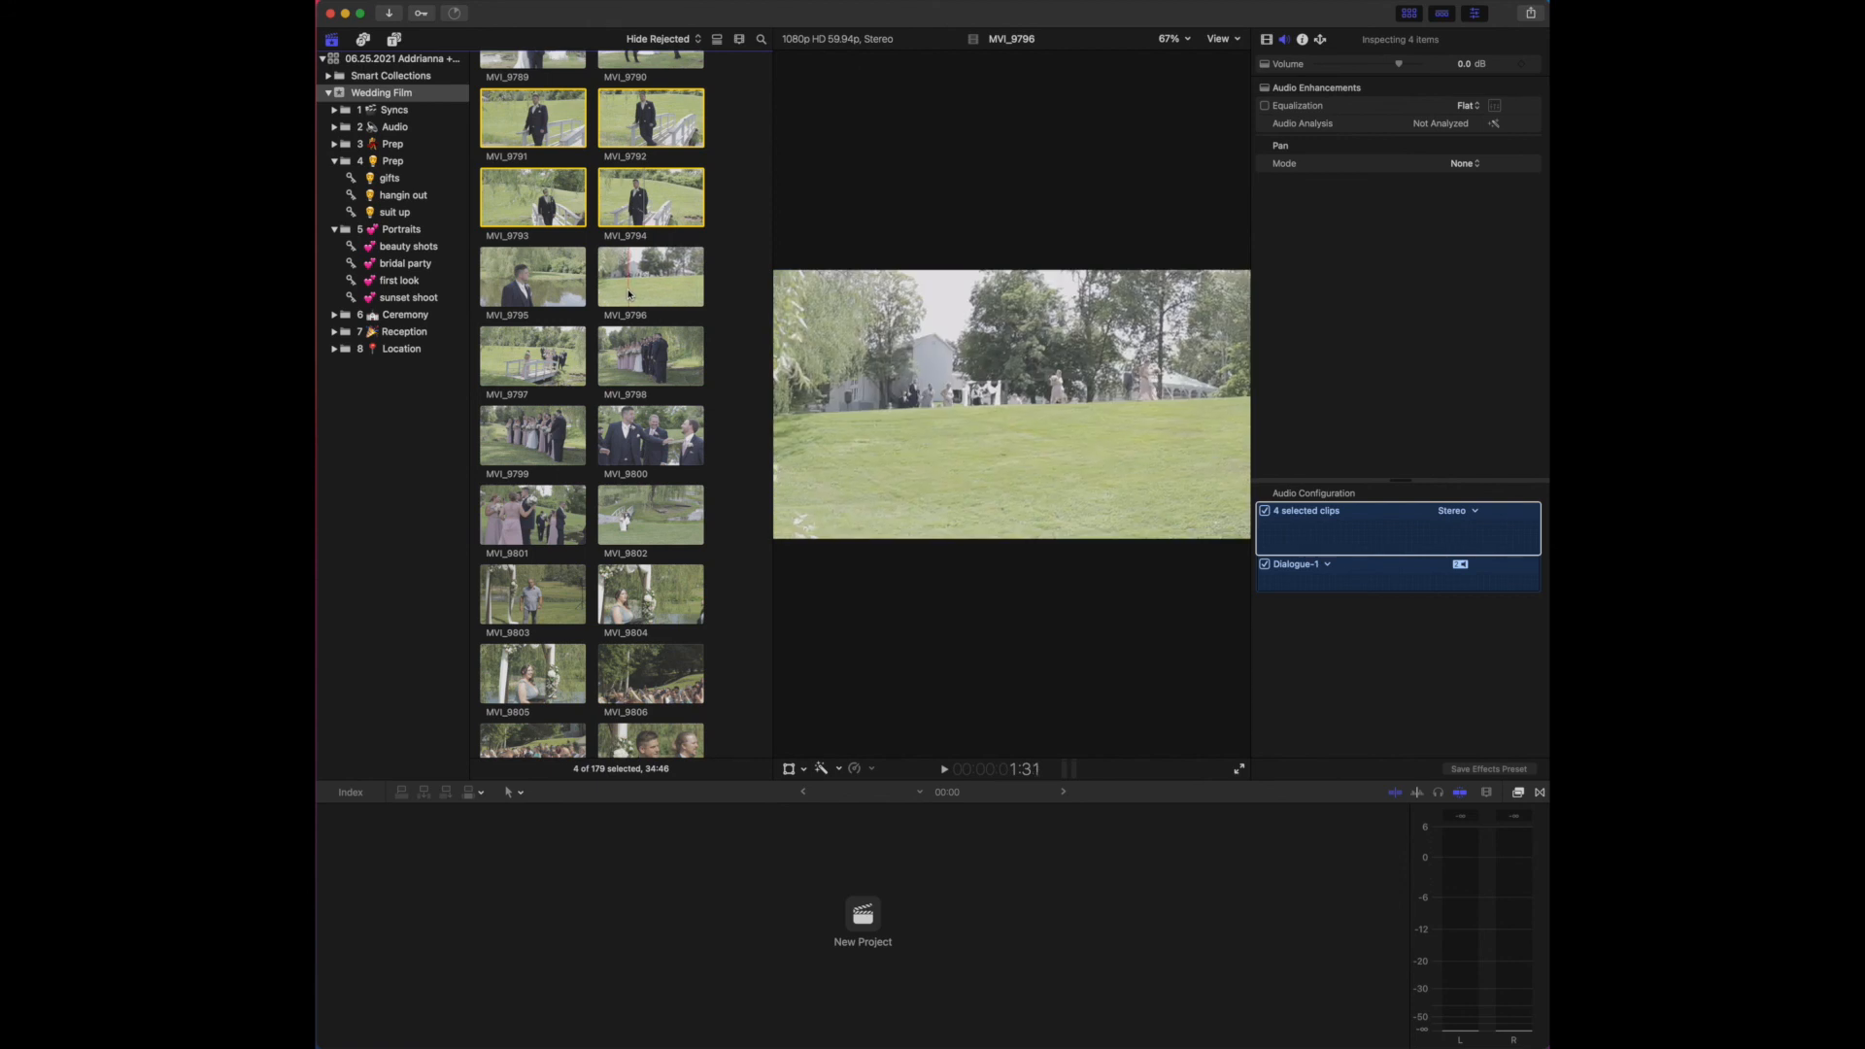
pyautogui.keyDown('shift'); pyautogui.click(643, 290); pyautogui.keyUp('shift')
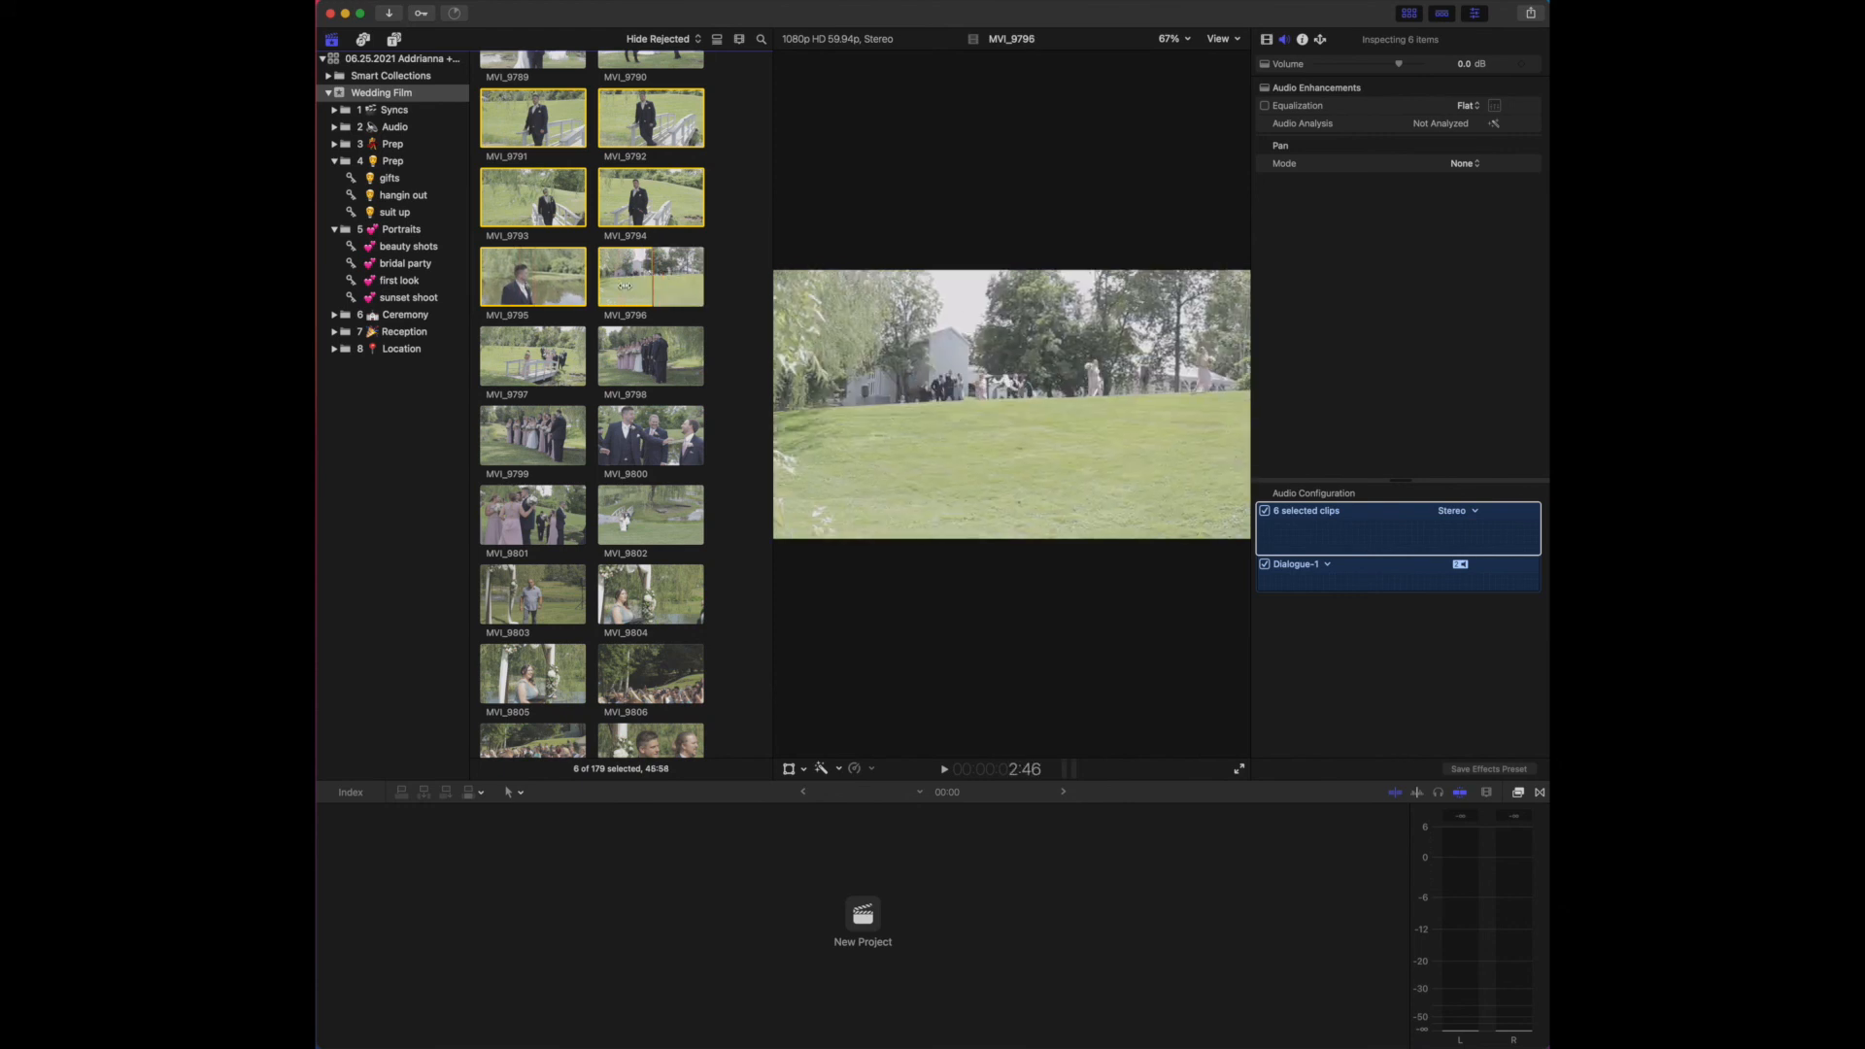
pyautogui.moveTo(507, 282); pyautogui.dragTo(400, 196)
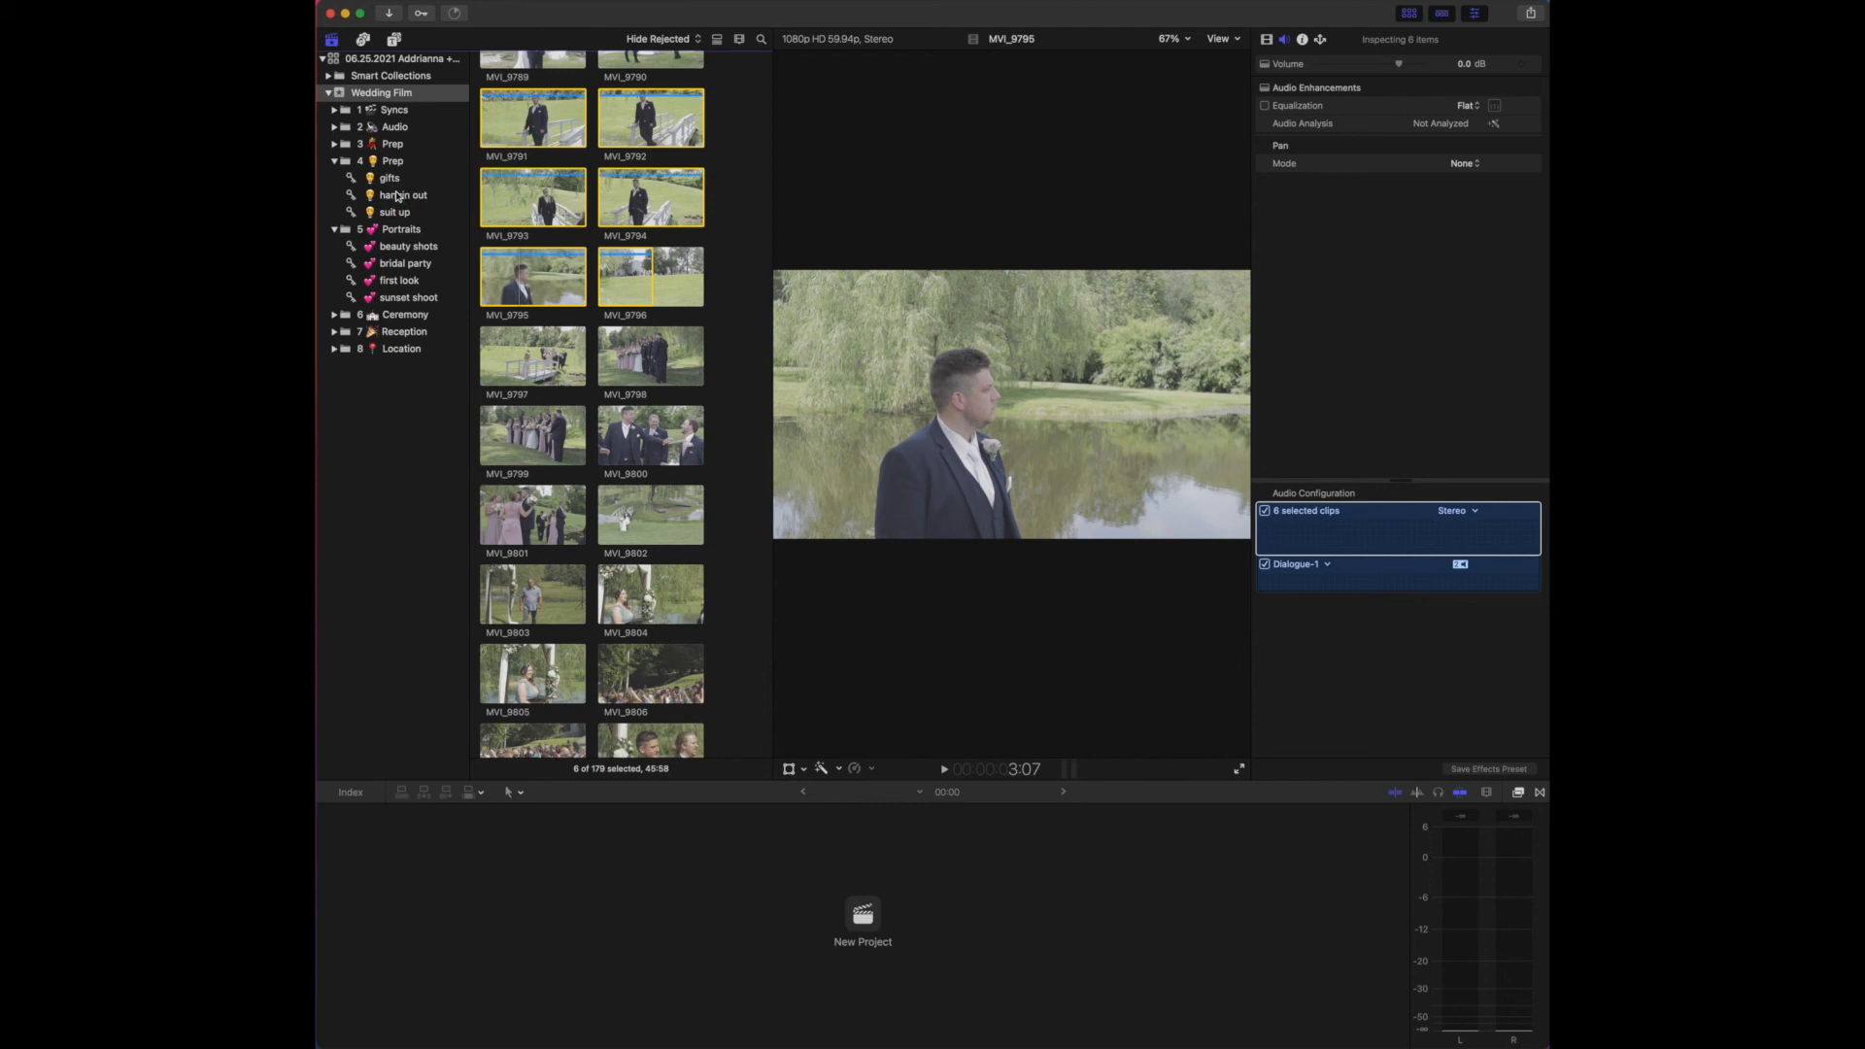
# Mark a range within clip MVI_9796 and assign it to the bridal party keyword collection in the Portraits folder.
pyautogui.click(631, 271)
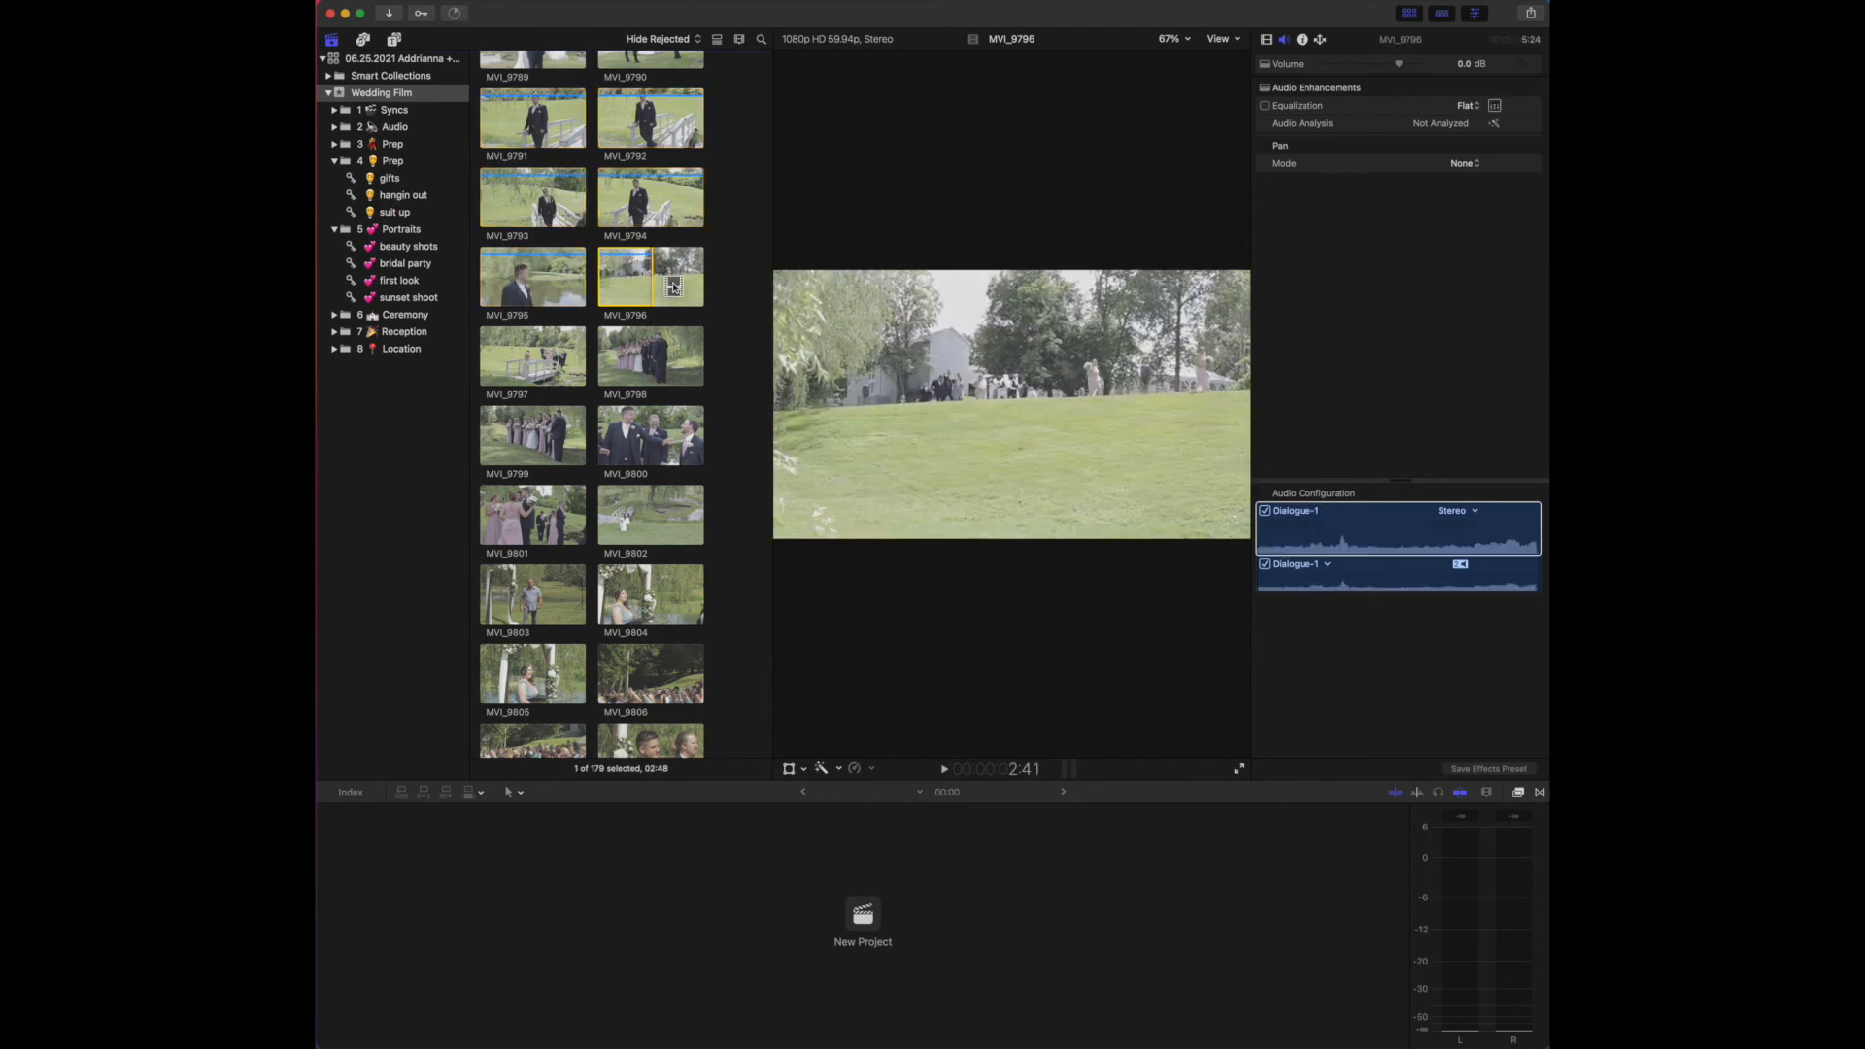
pyautogui.click(653, 281)
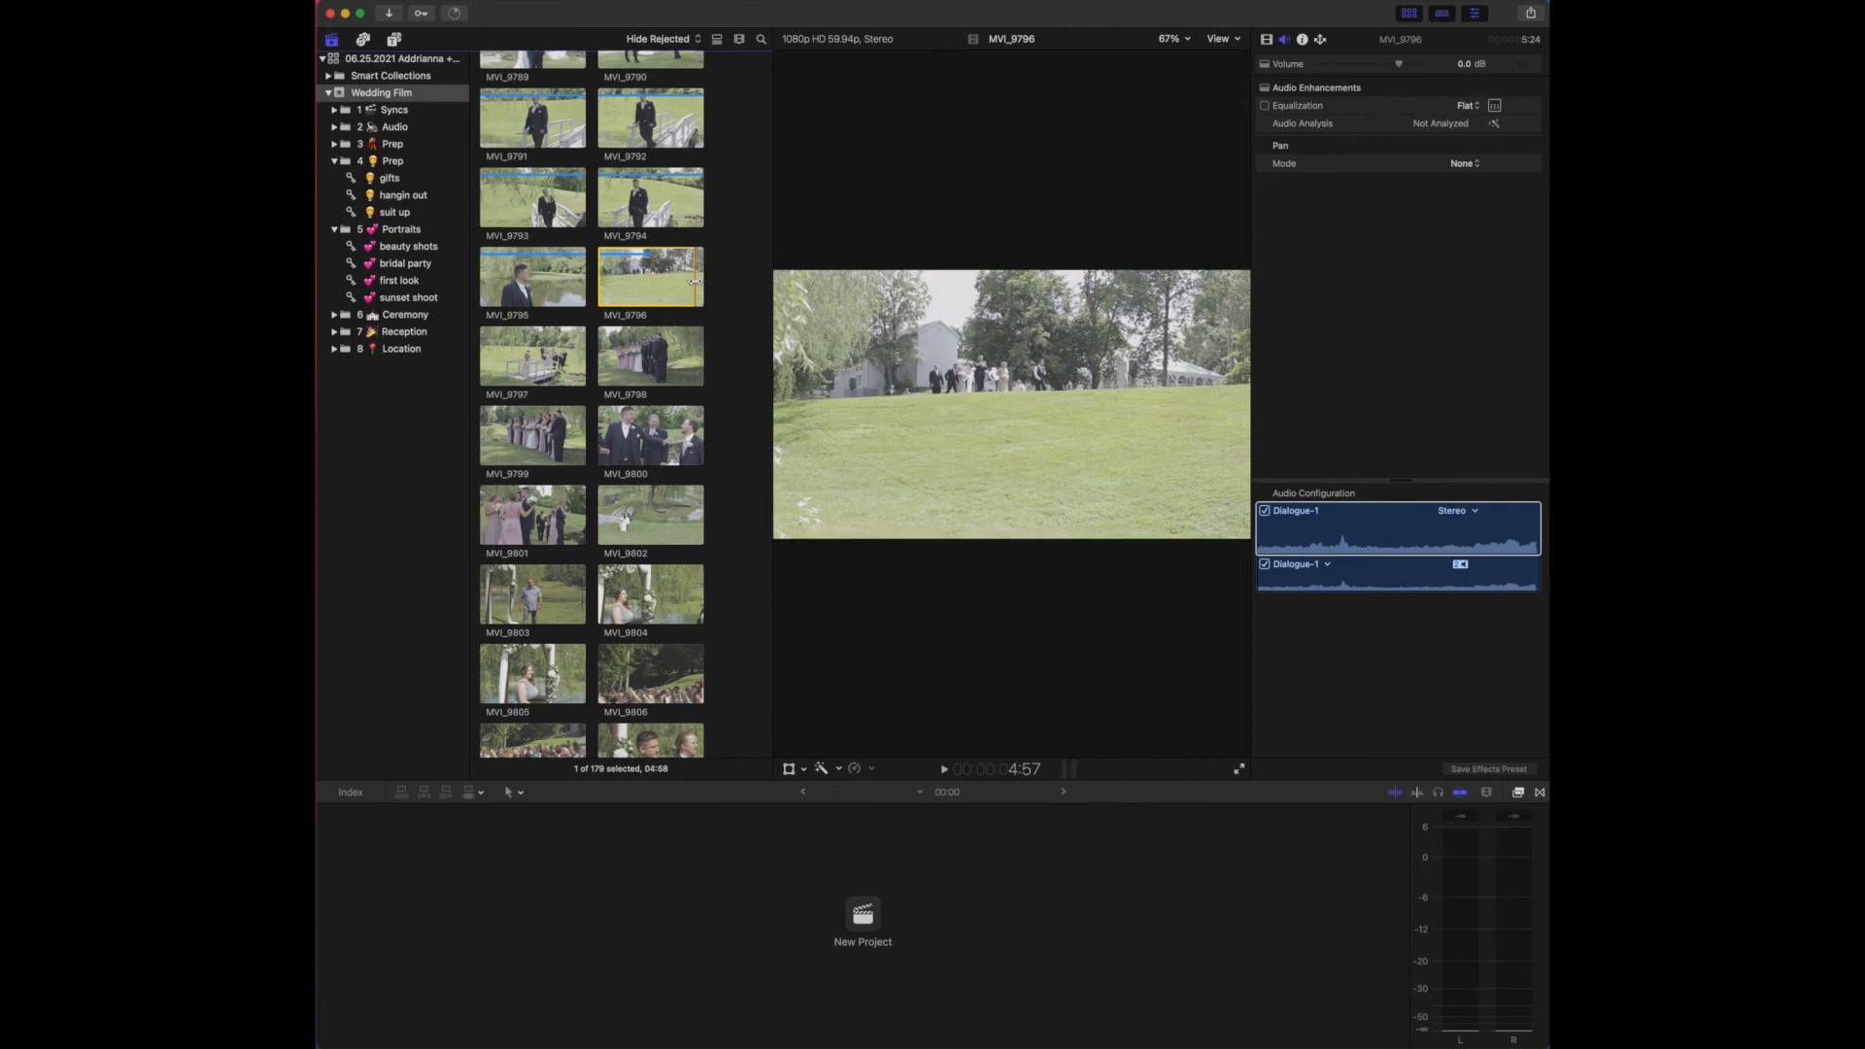
pyautogui.moveTo(648, 282); pyautogui.dragTo(396, 262)
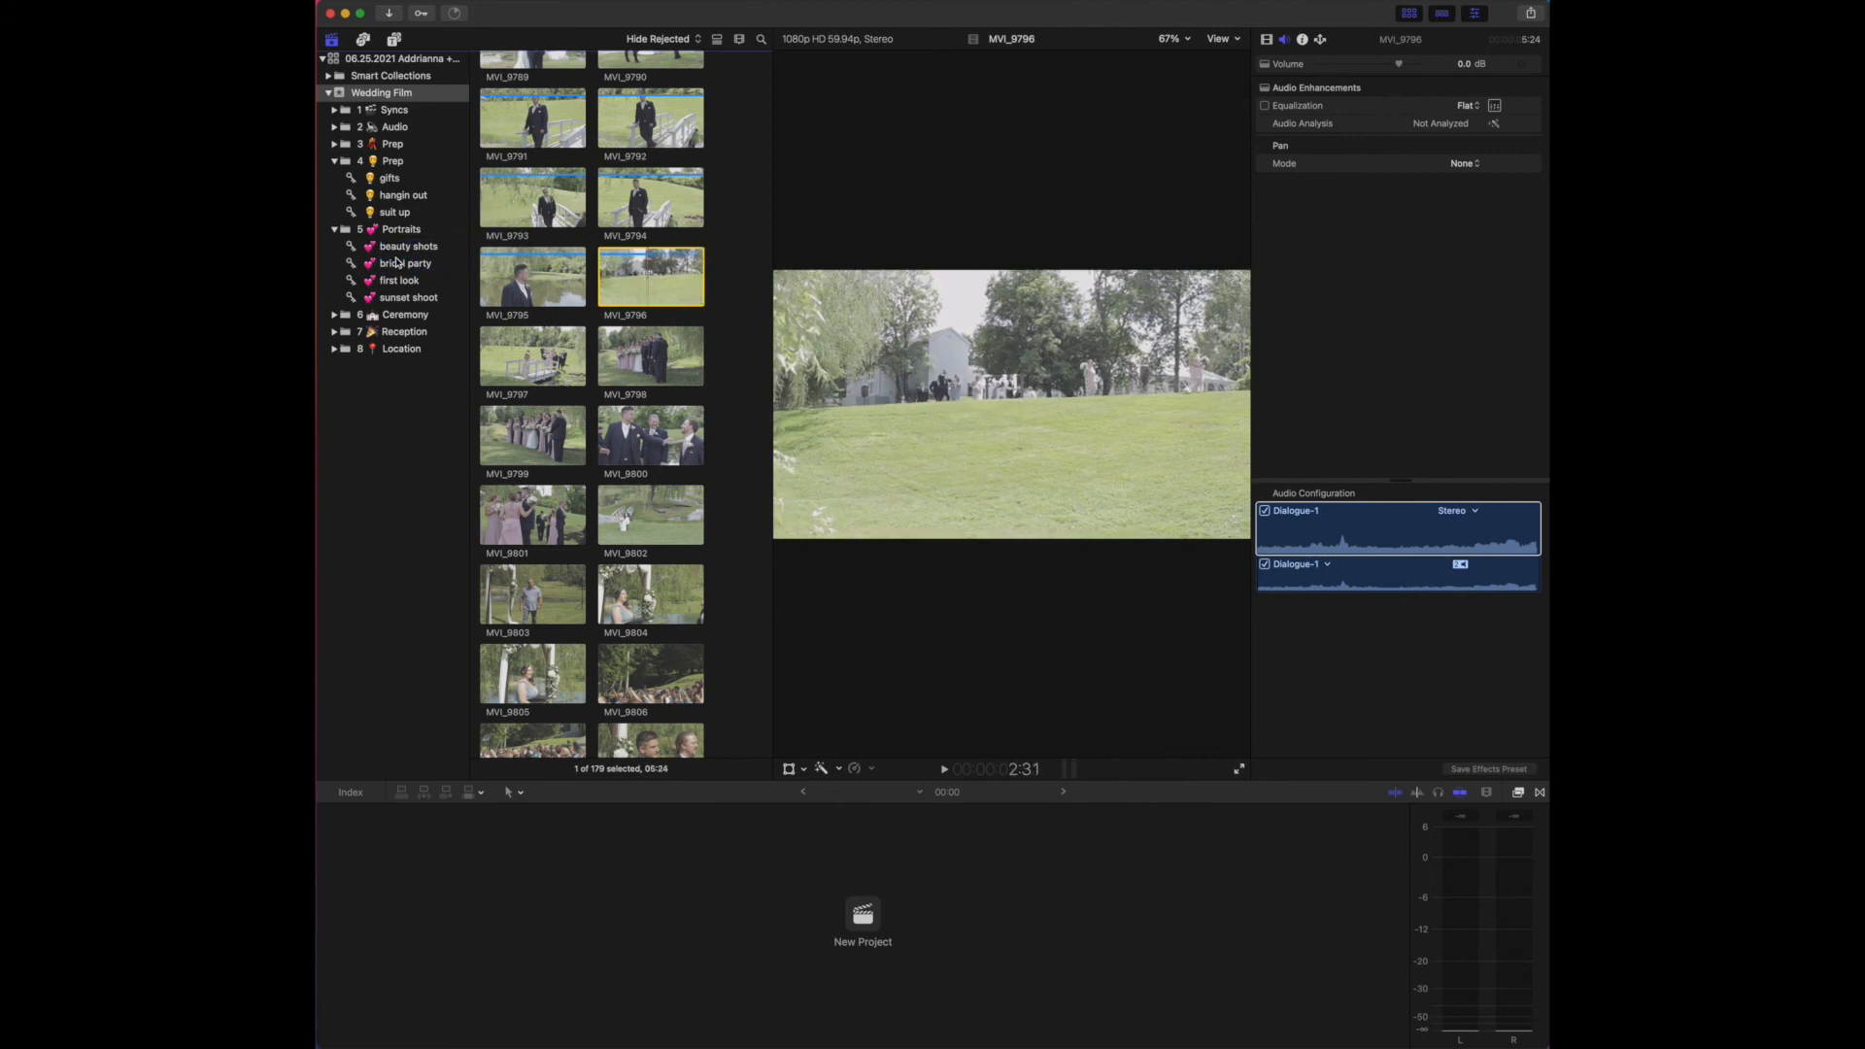
pyautogui.click(539, 364)
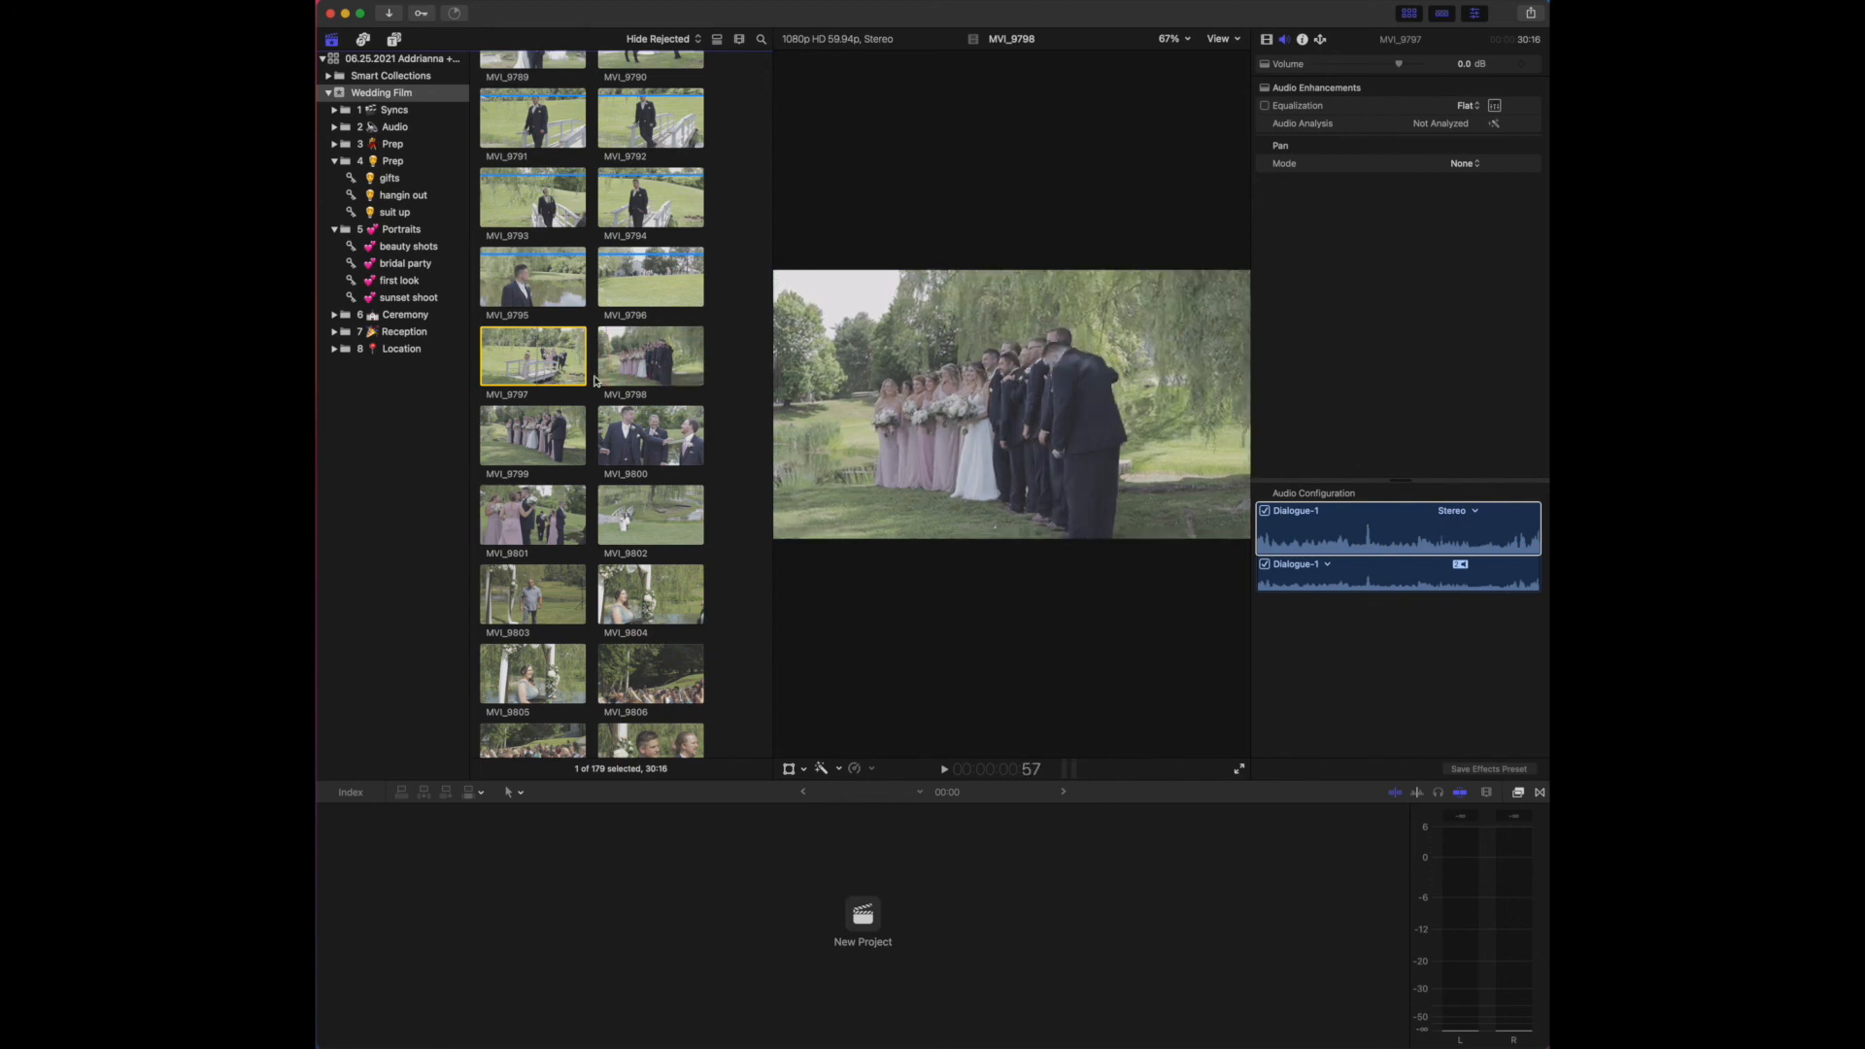
# Assign clips 130A1067 through 130A1069 to the hair & makeup keyword collection in the first Prep folder and check that collection.
pyautogui.scroll(-1, 580, 661)
pyautogui.scroll(-10, 580, 661)
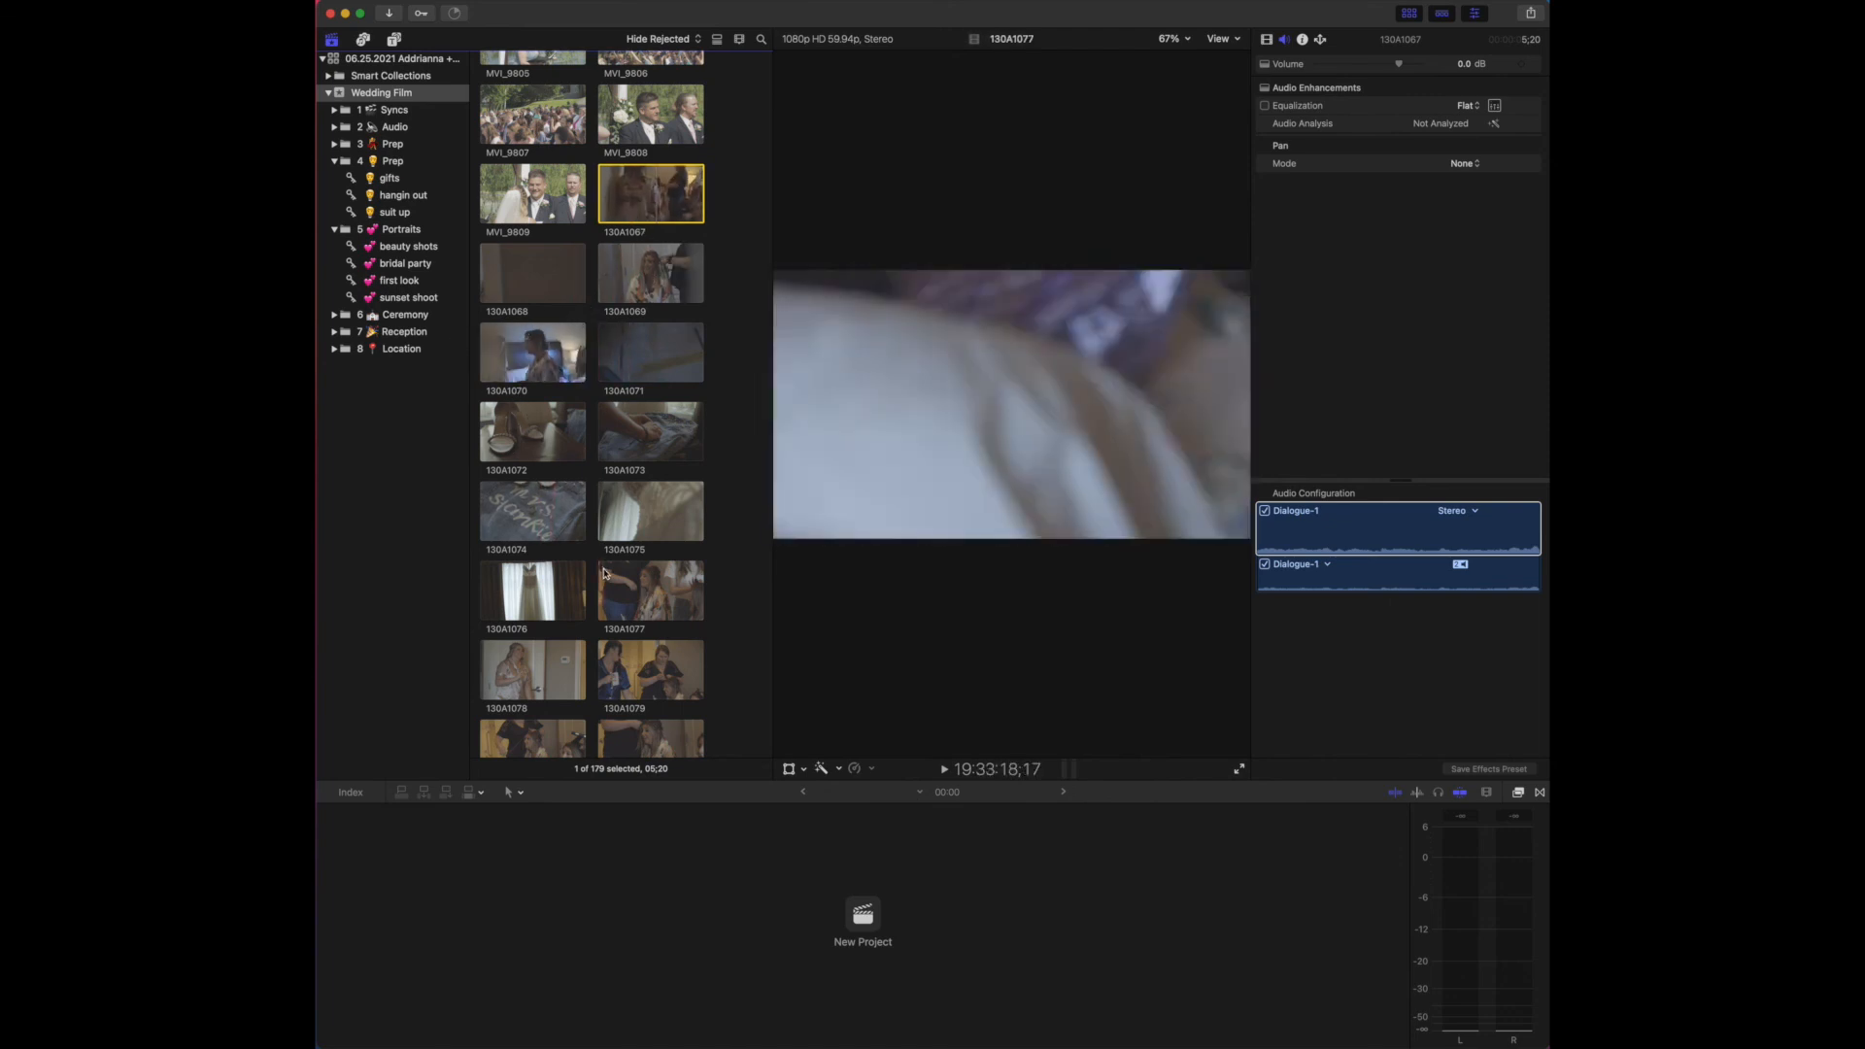
pyautogui.keyDown('super'); pyautogui.click(550, 270); pyautogui.keyUp('super')
pyautogui.keyDown('super'); pyautogui.click(629, 283); pyautogui.keyUp('super')
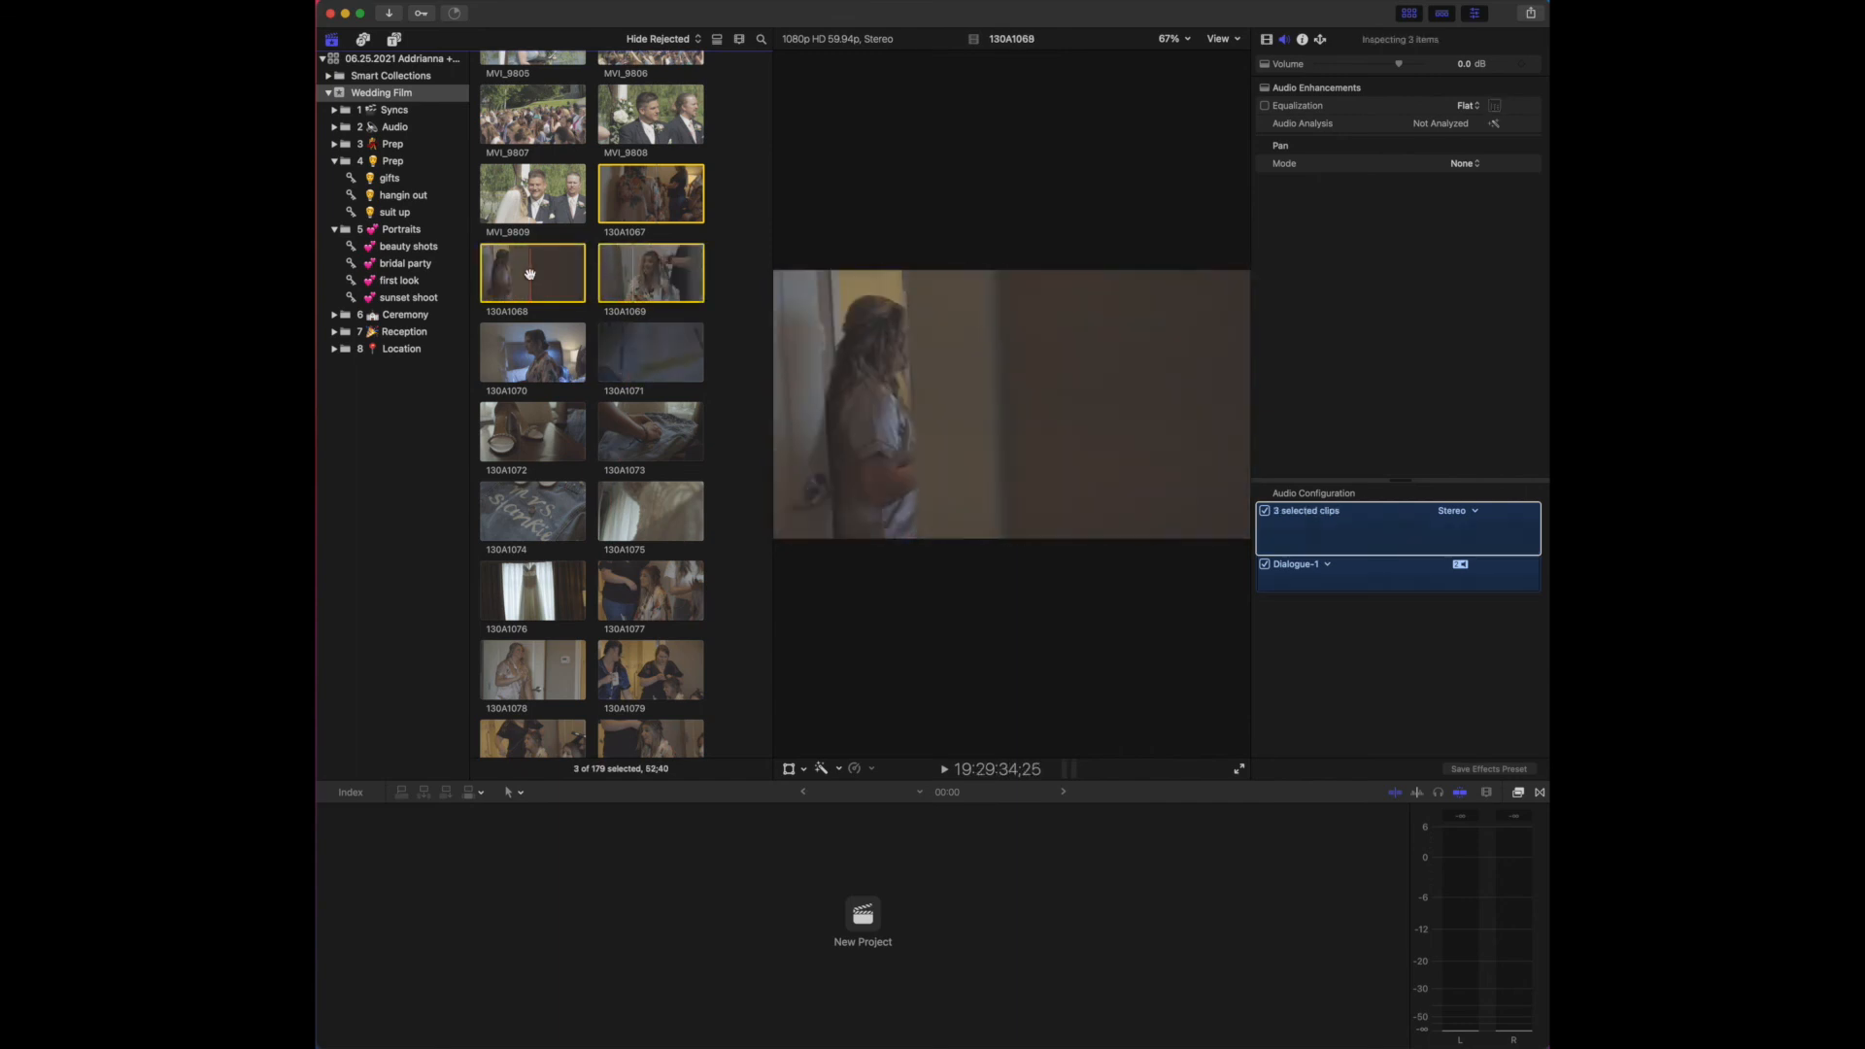
pyautogui.click(335, 145)
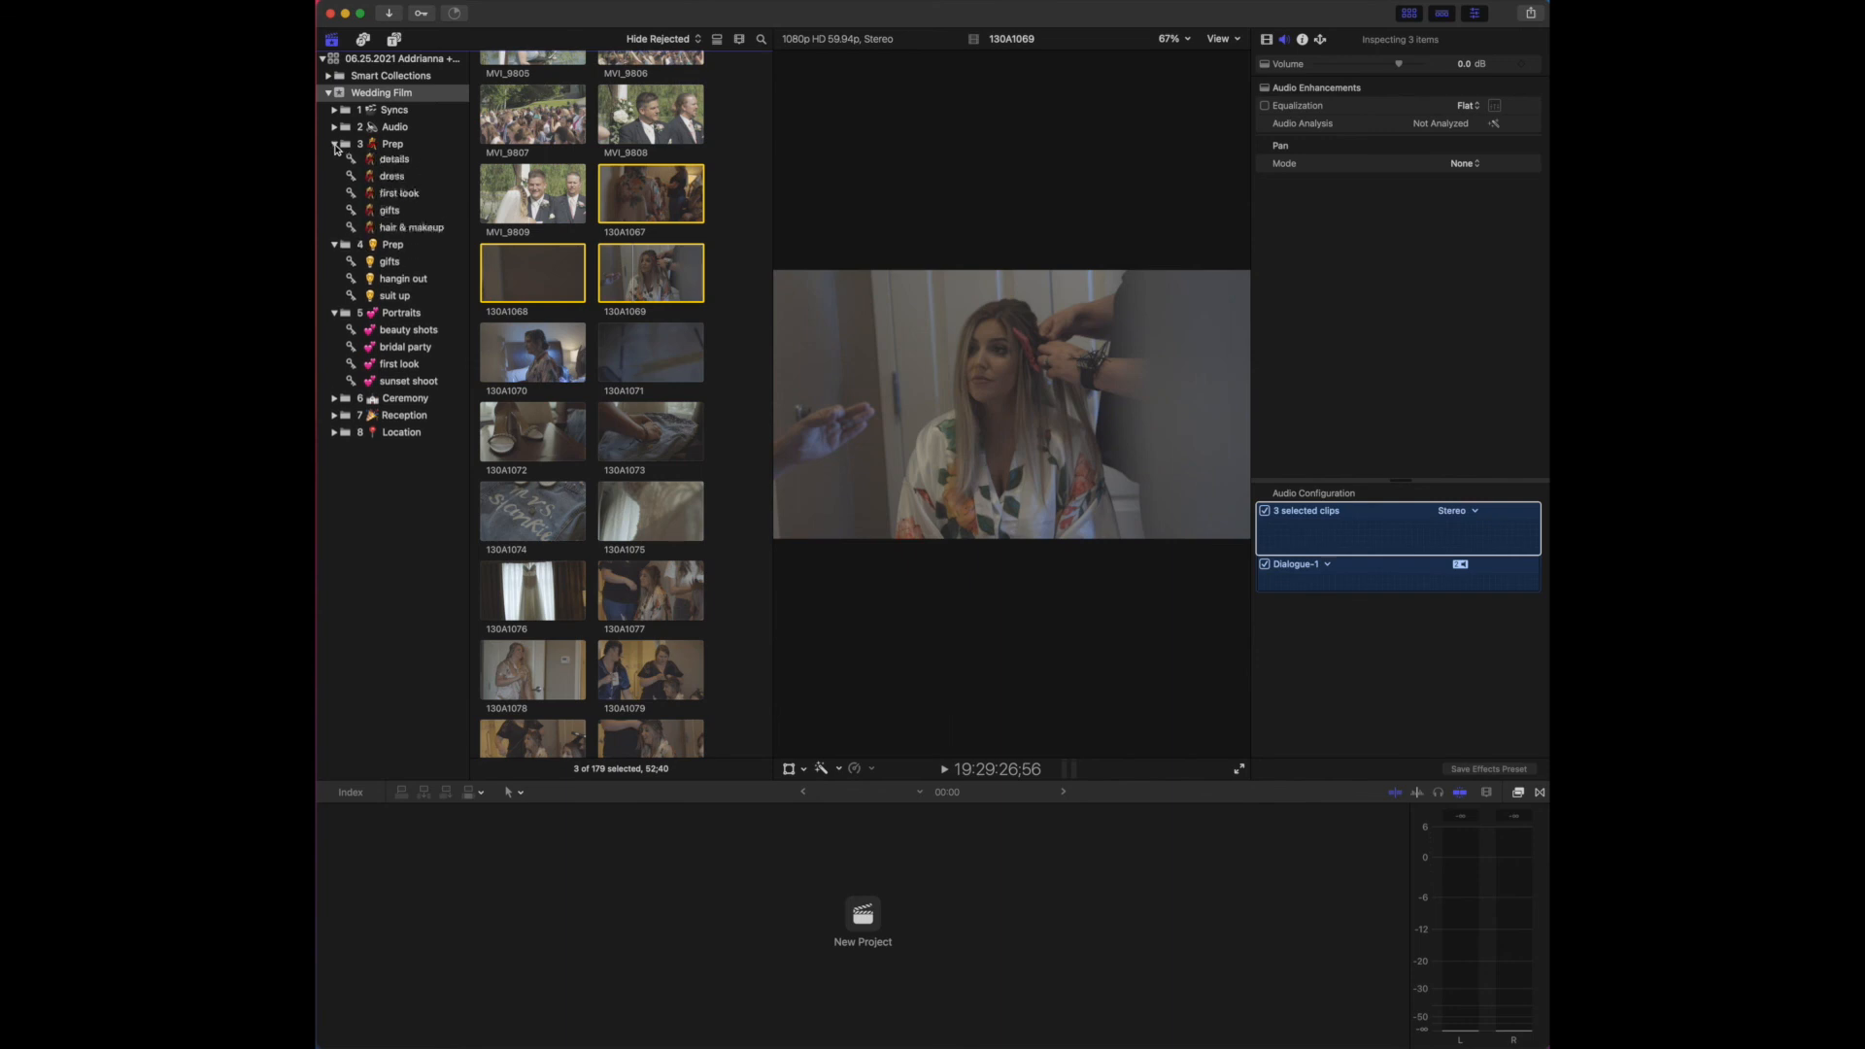
pyautogui.moveTo(530, 294); pyautogui.dragTo(428, 234)
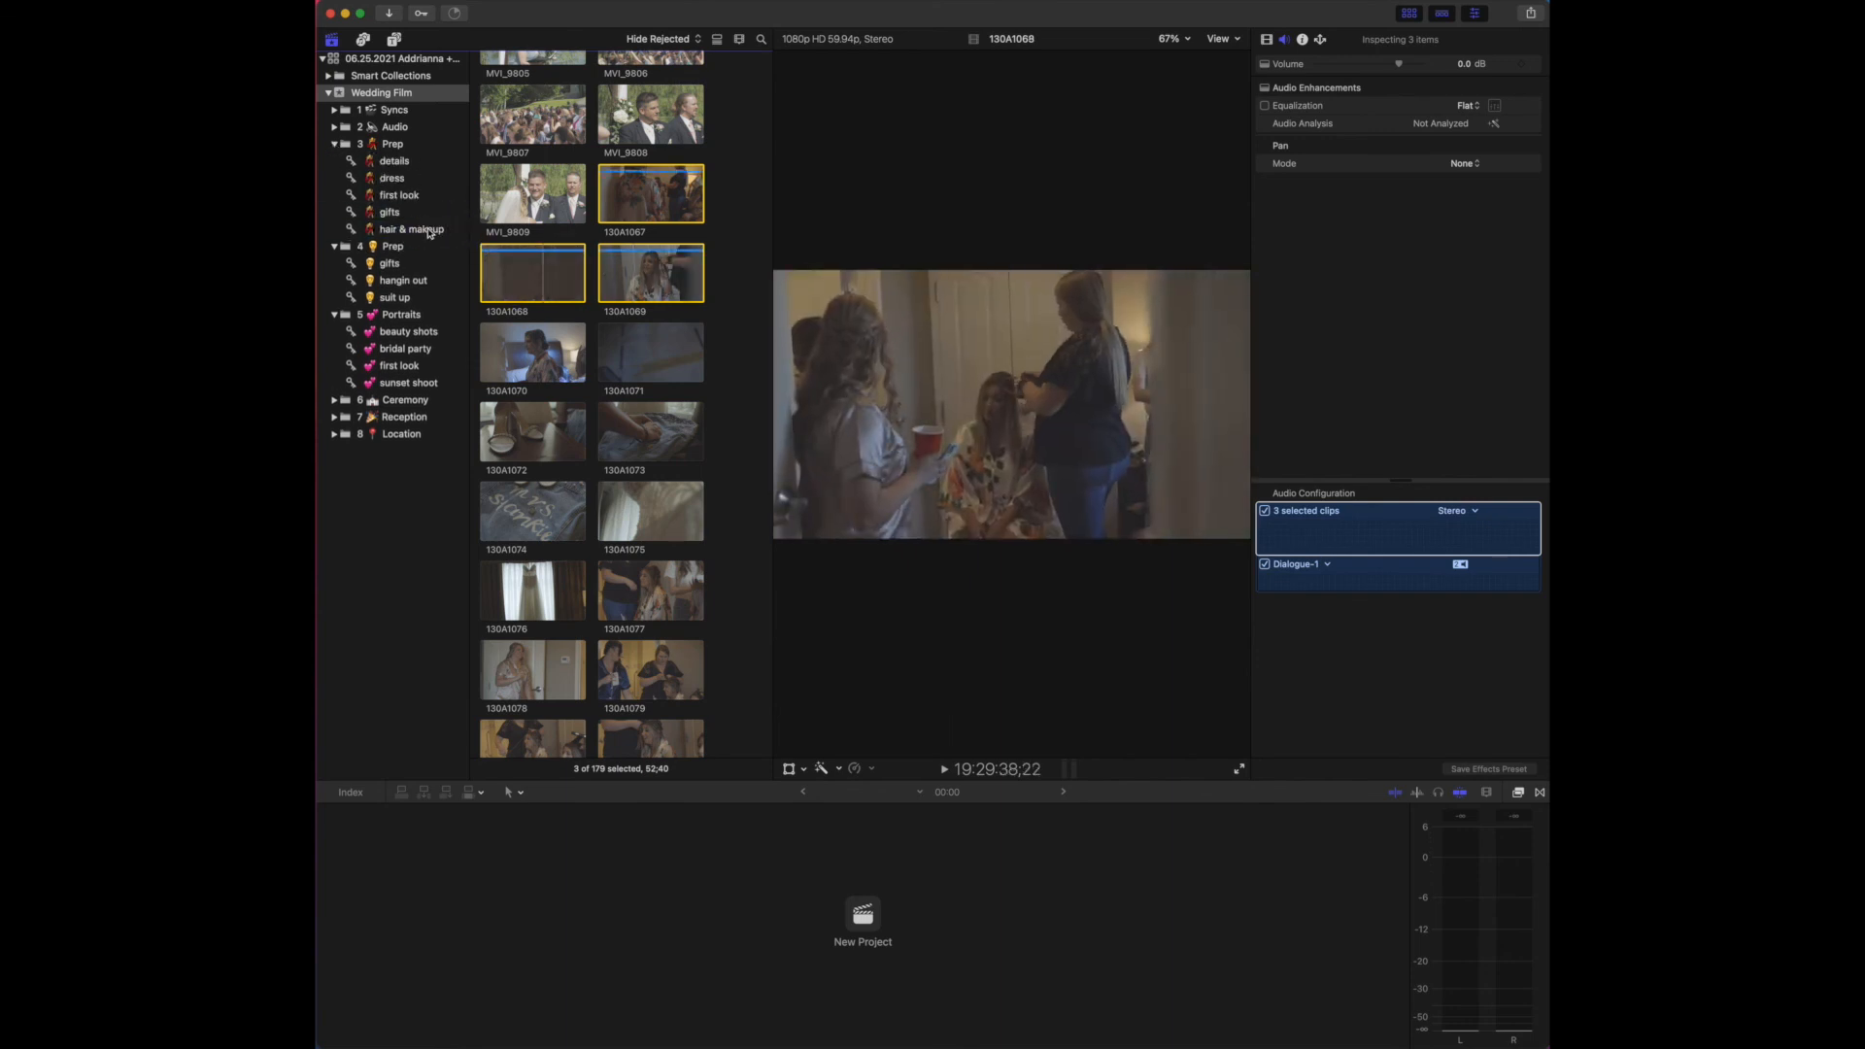
pyautogui.click(427, 231)
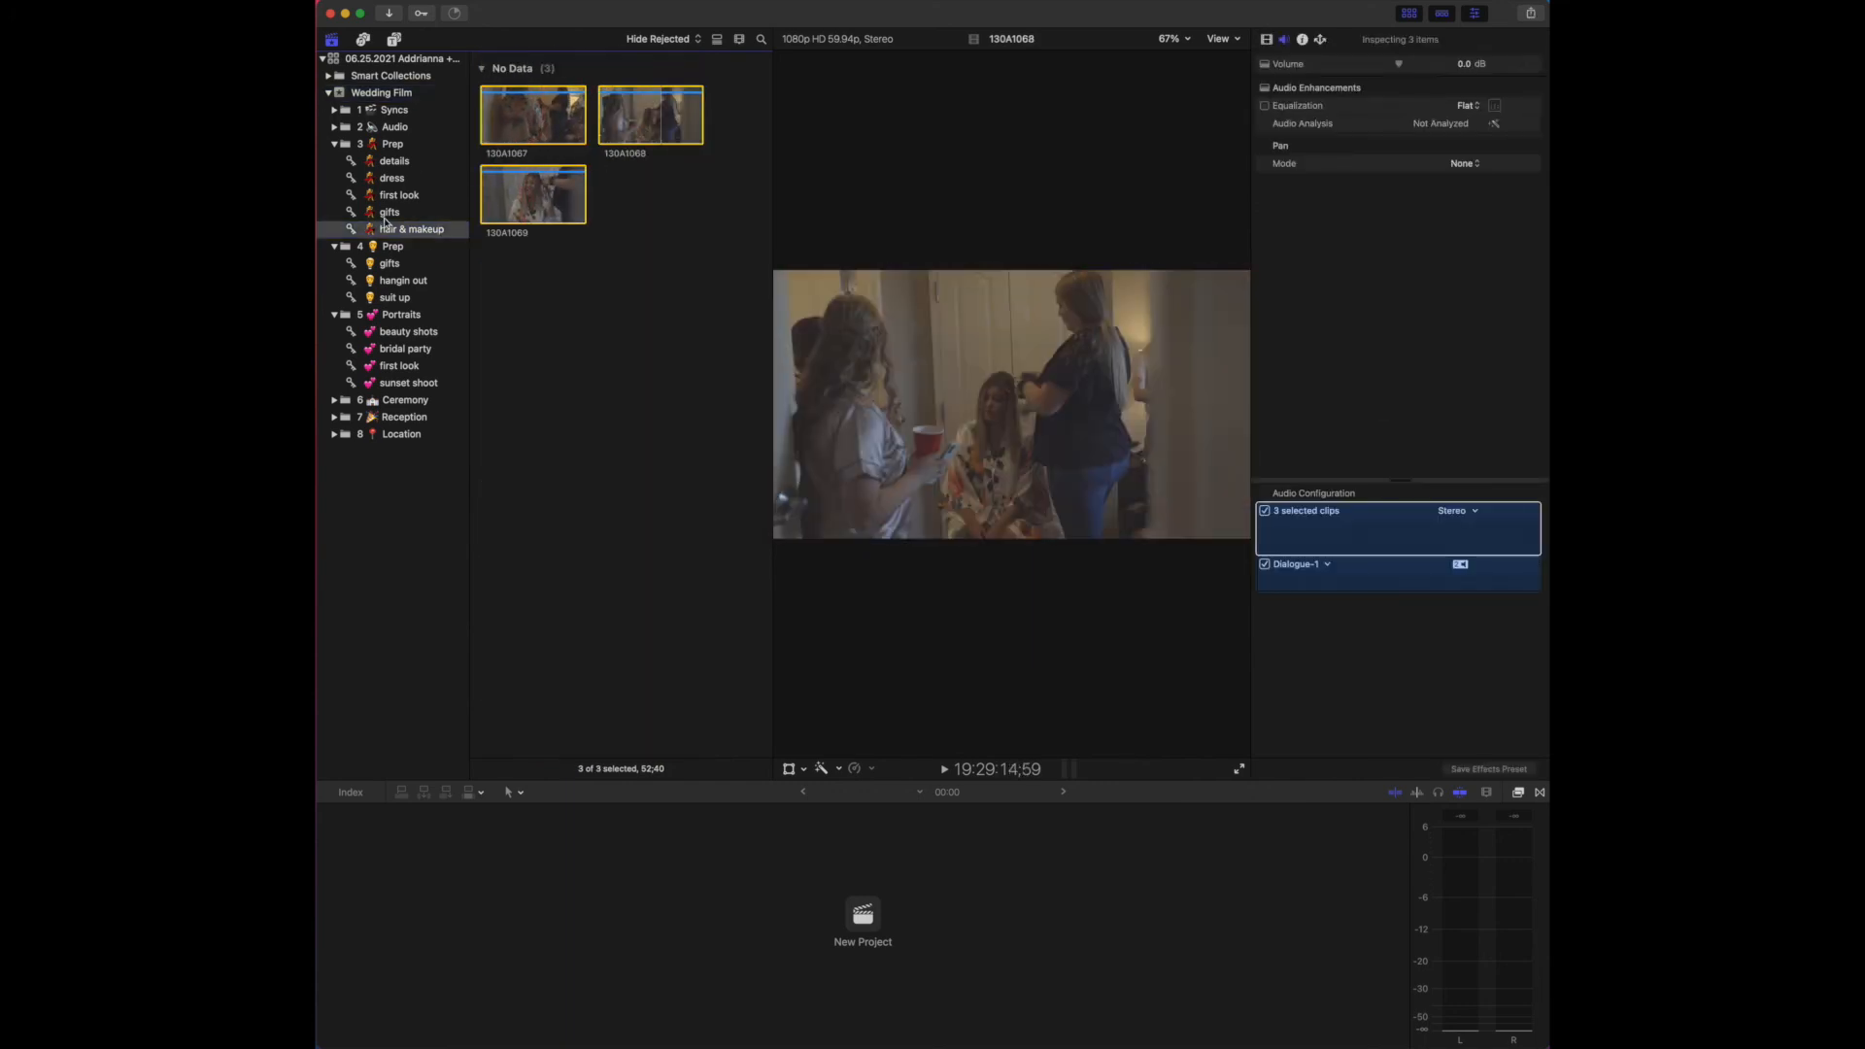
pyautogui.click(384, 93)
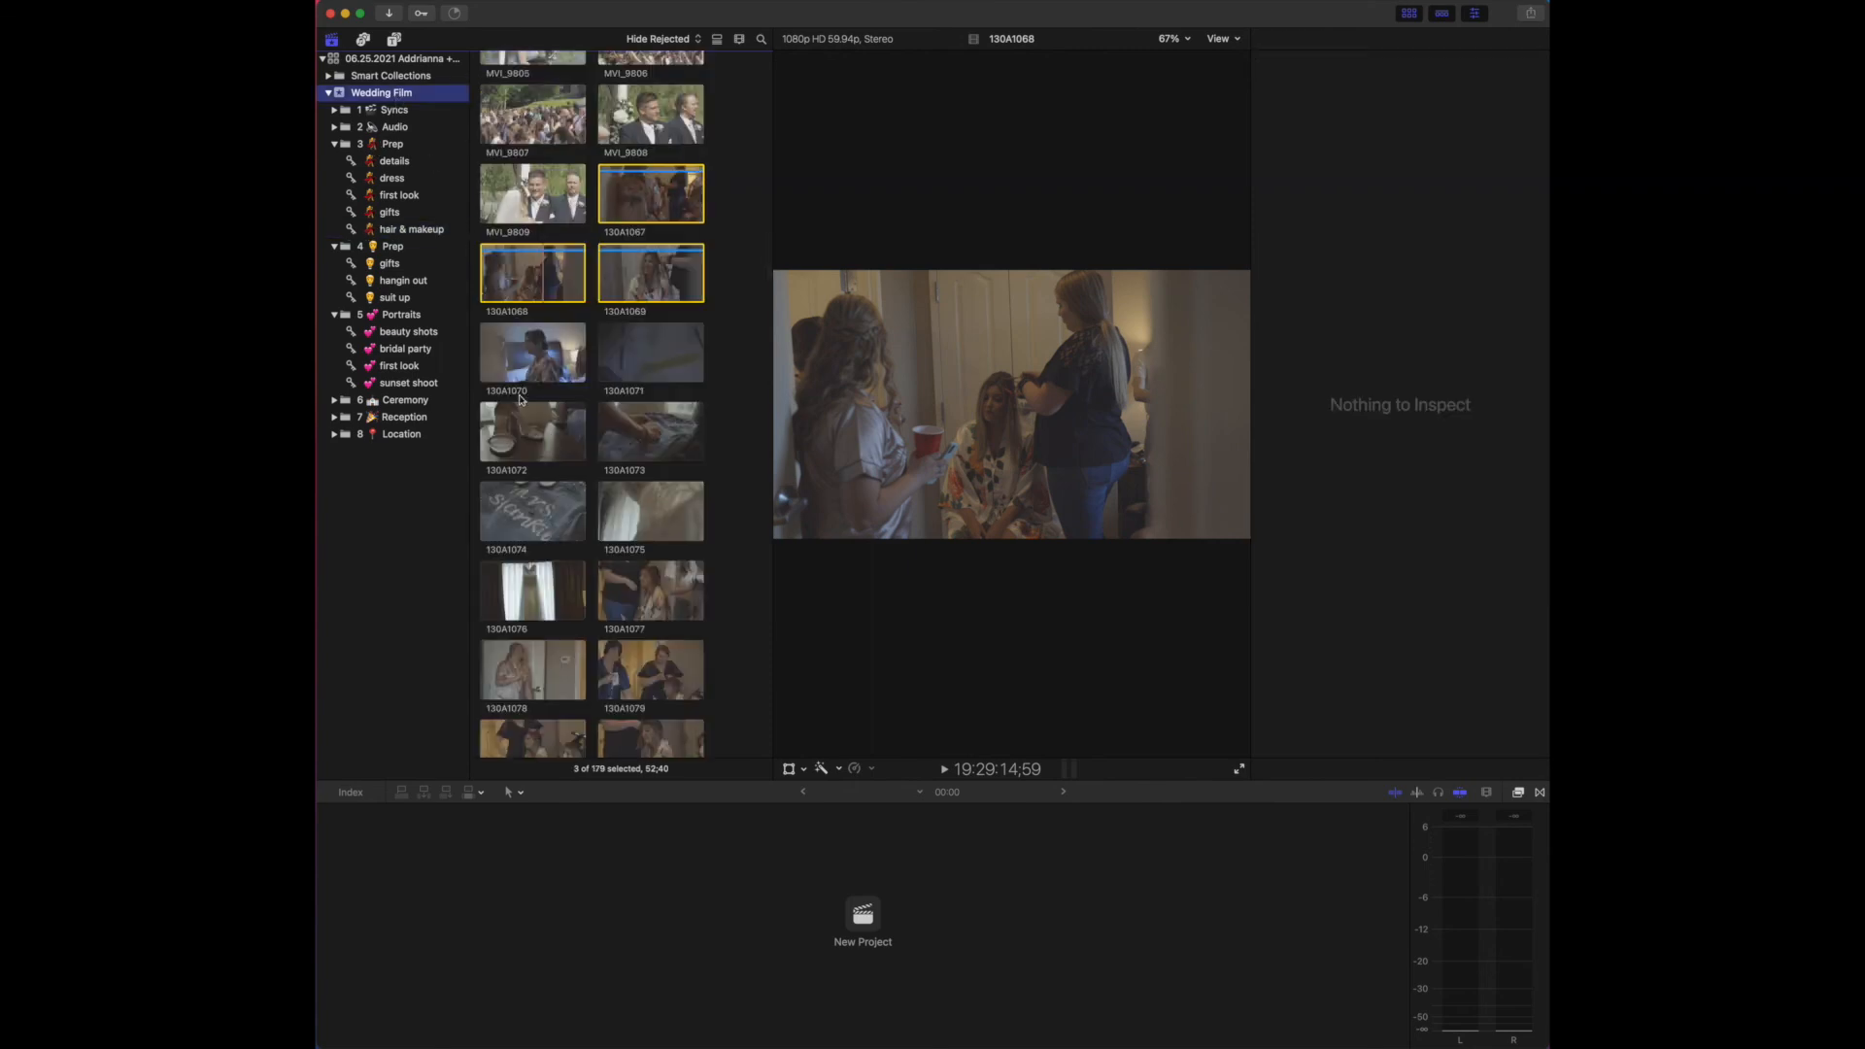
# Look through the remaining clips in the Wedding Film event and open the Highlight Film 1080p project.
pyautogui.scroll(-20, 514, 389)
pyautogui.scroll(-15, 525, 414)
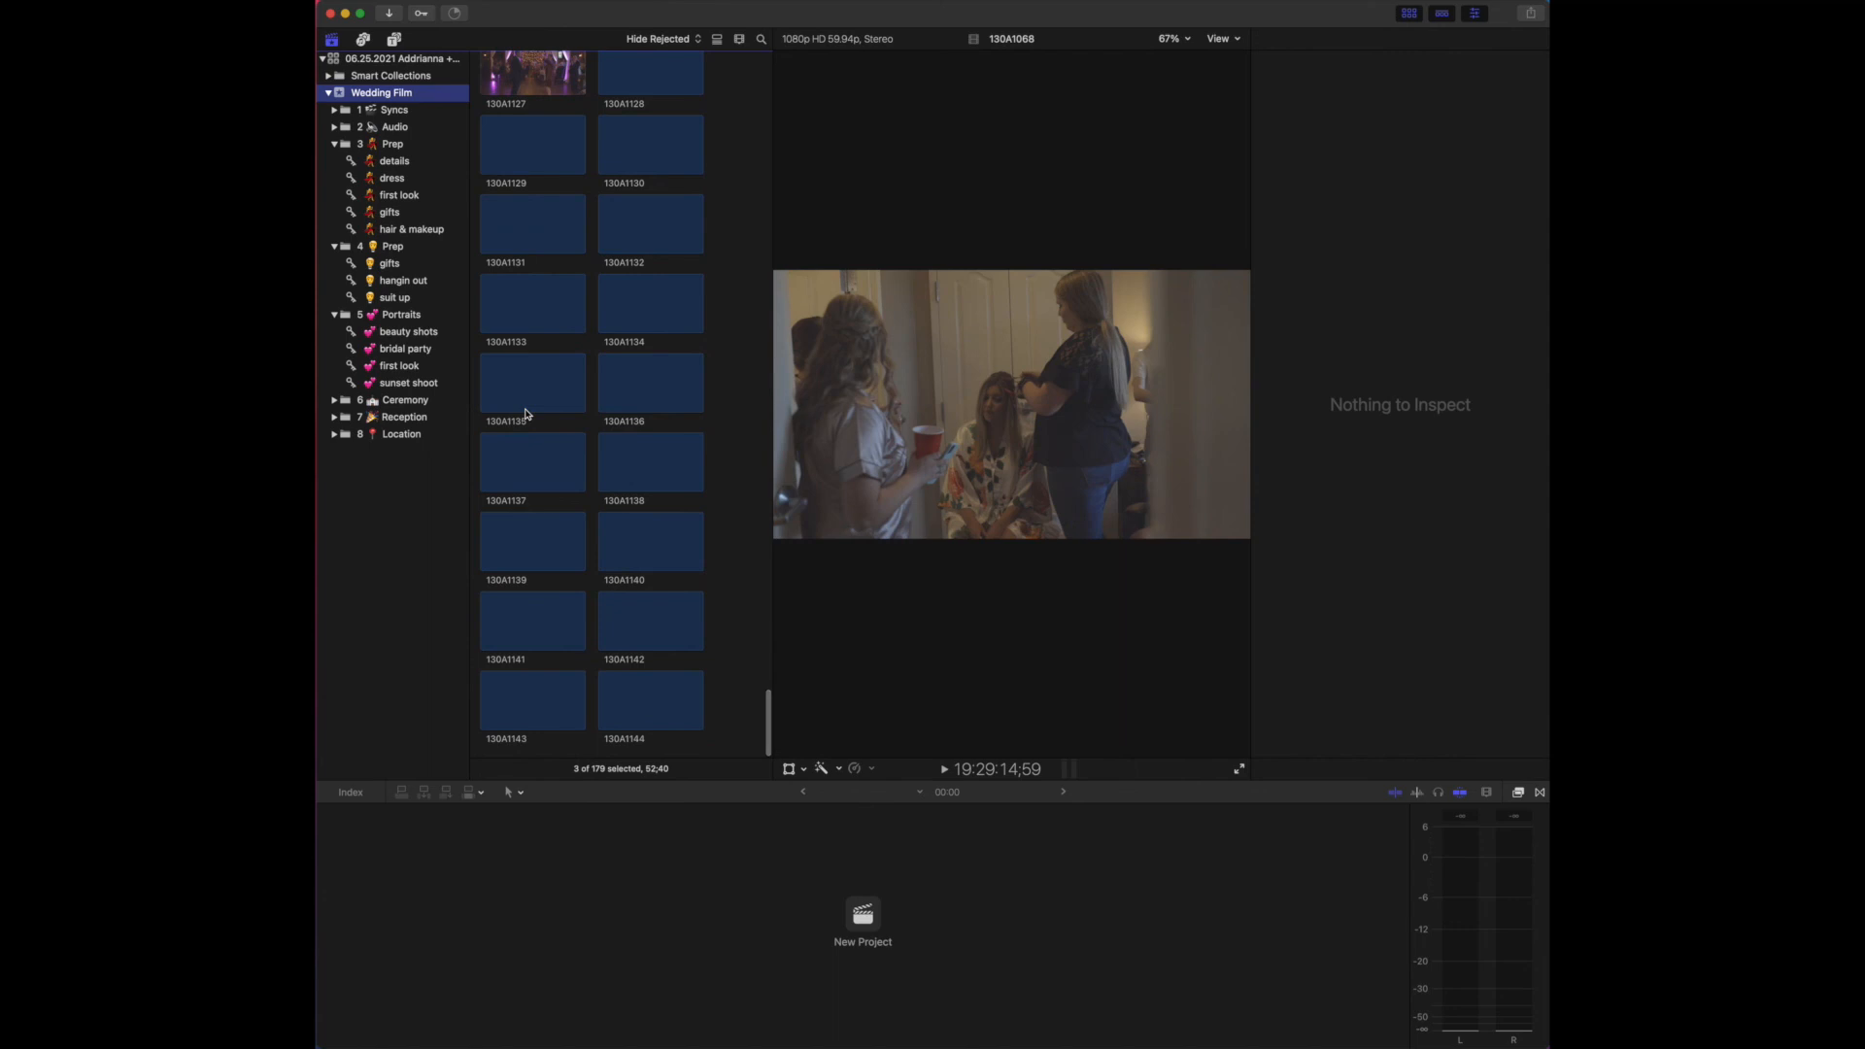
pyautogui.scroll(8, 523, 556)
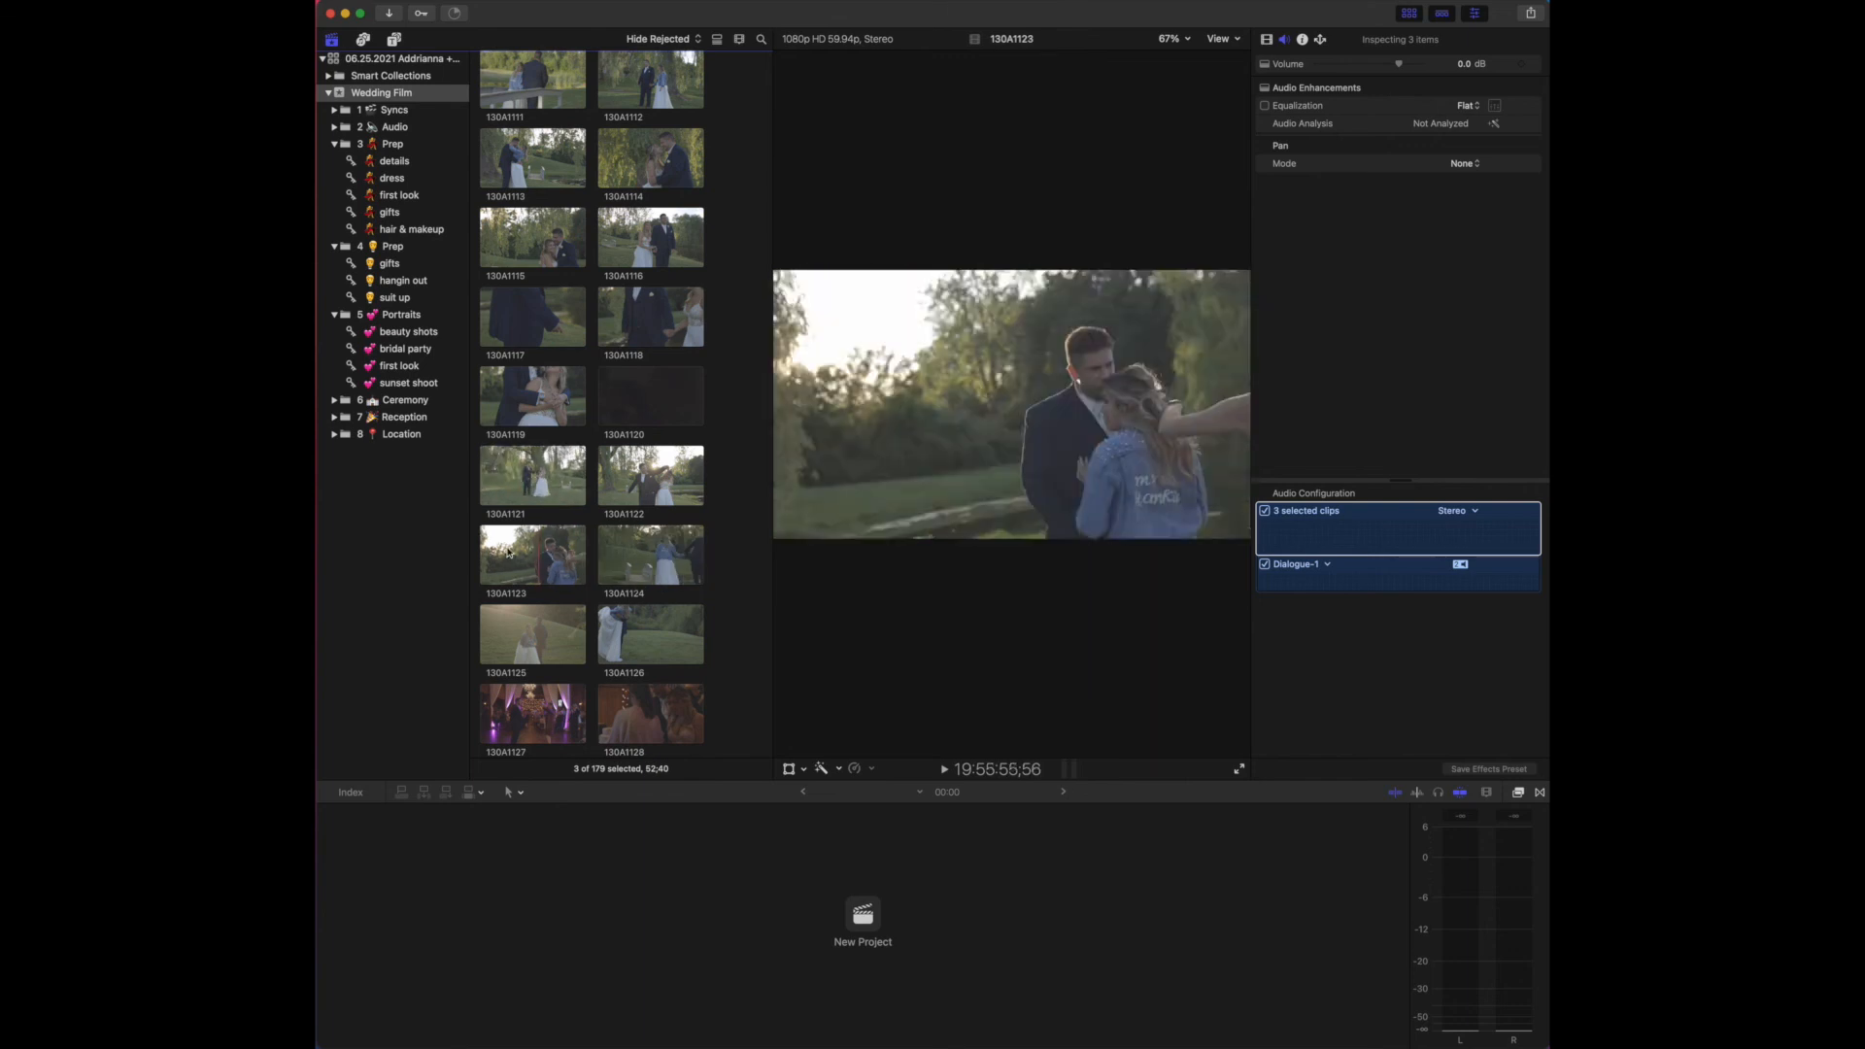
pyautogui.scroll(-10, 558, 520)
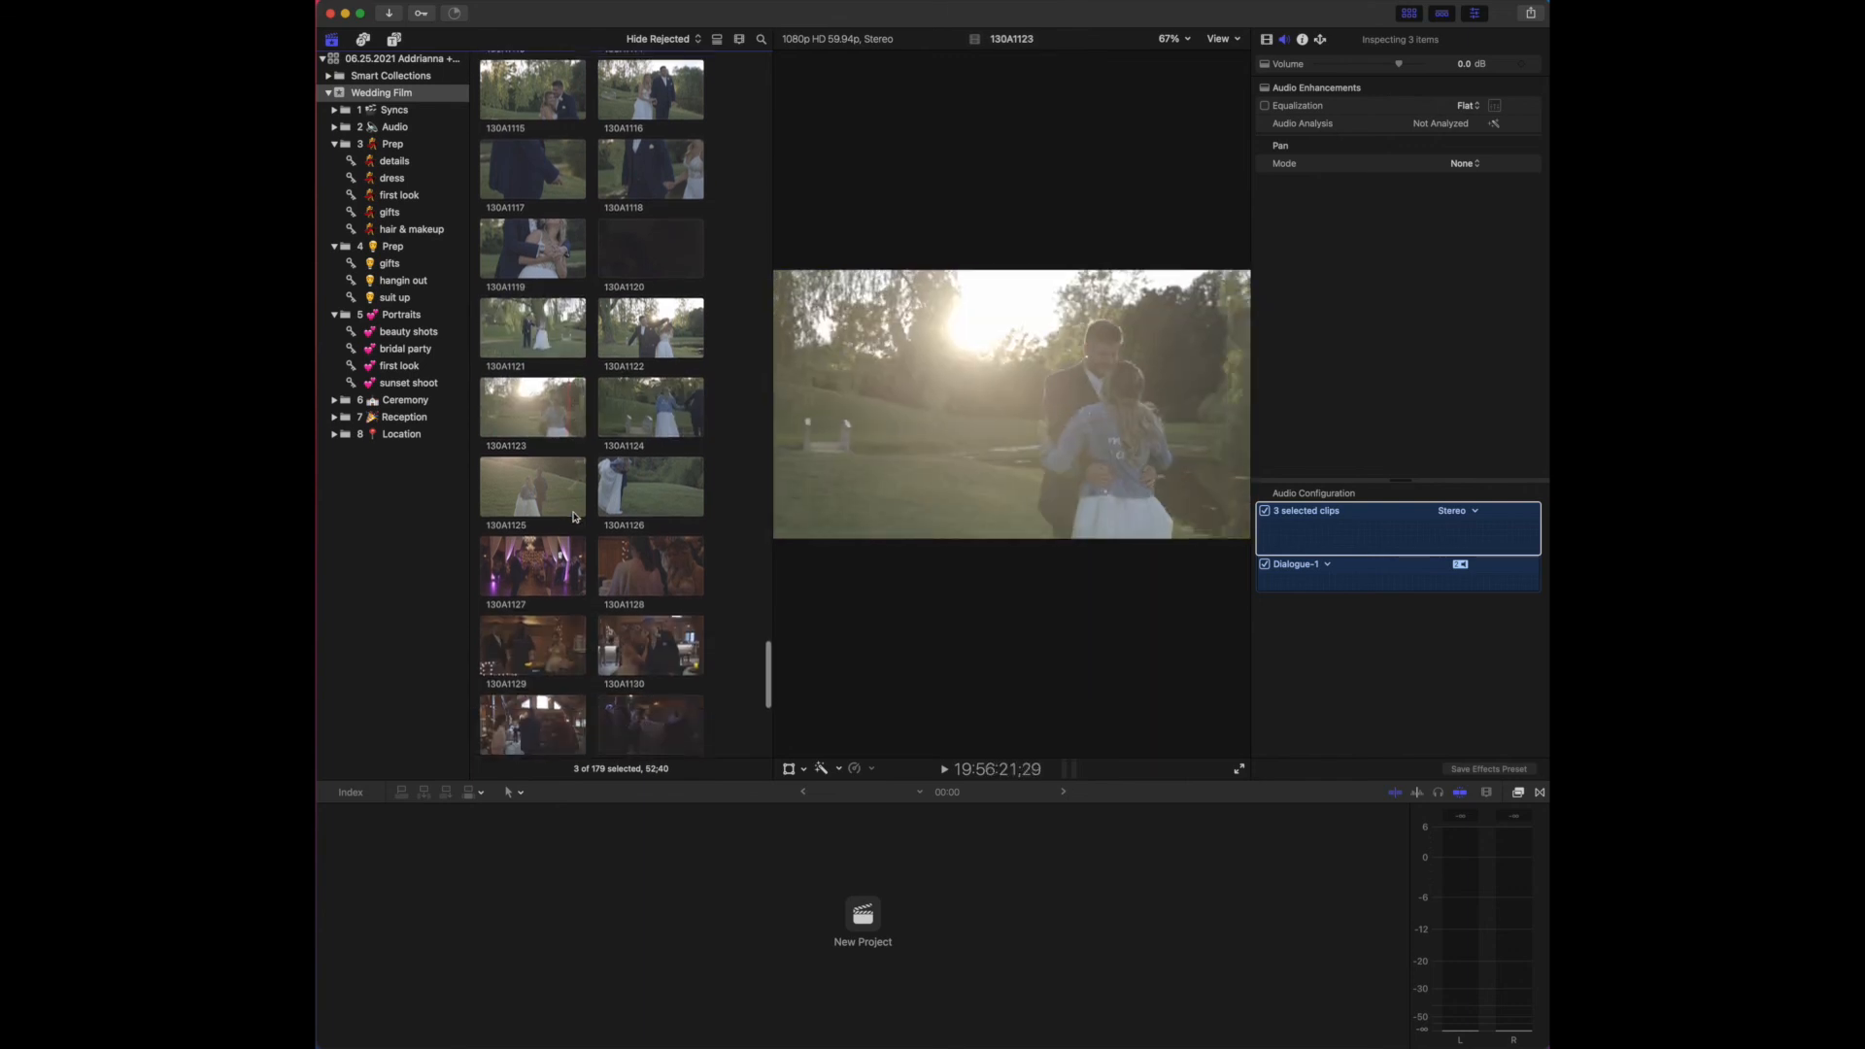
pyautogui.scroll(20, 574, 516)
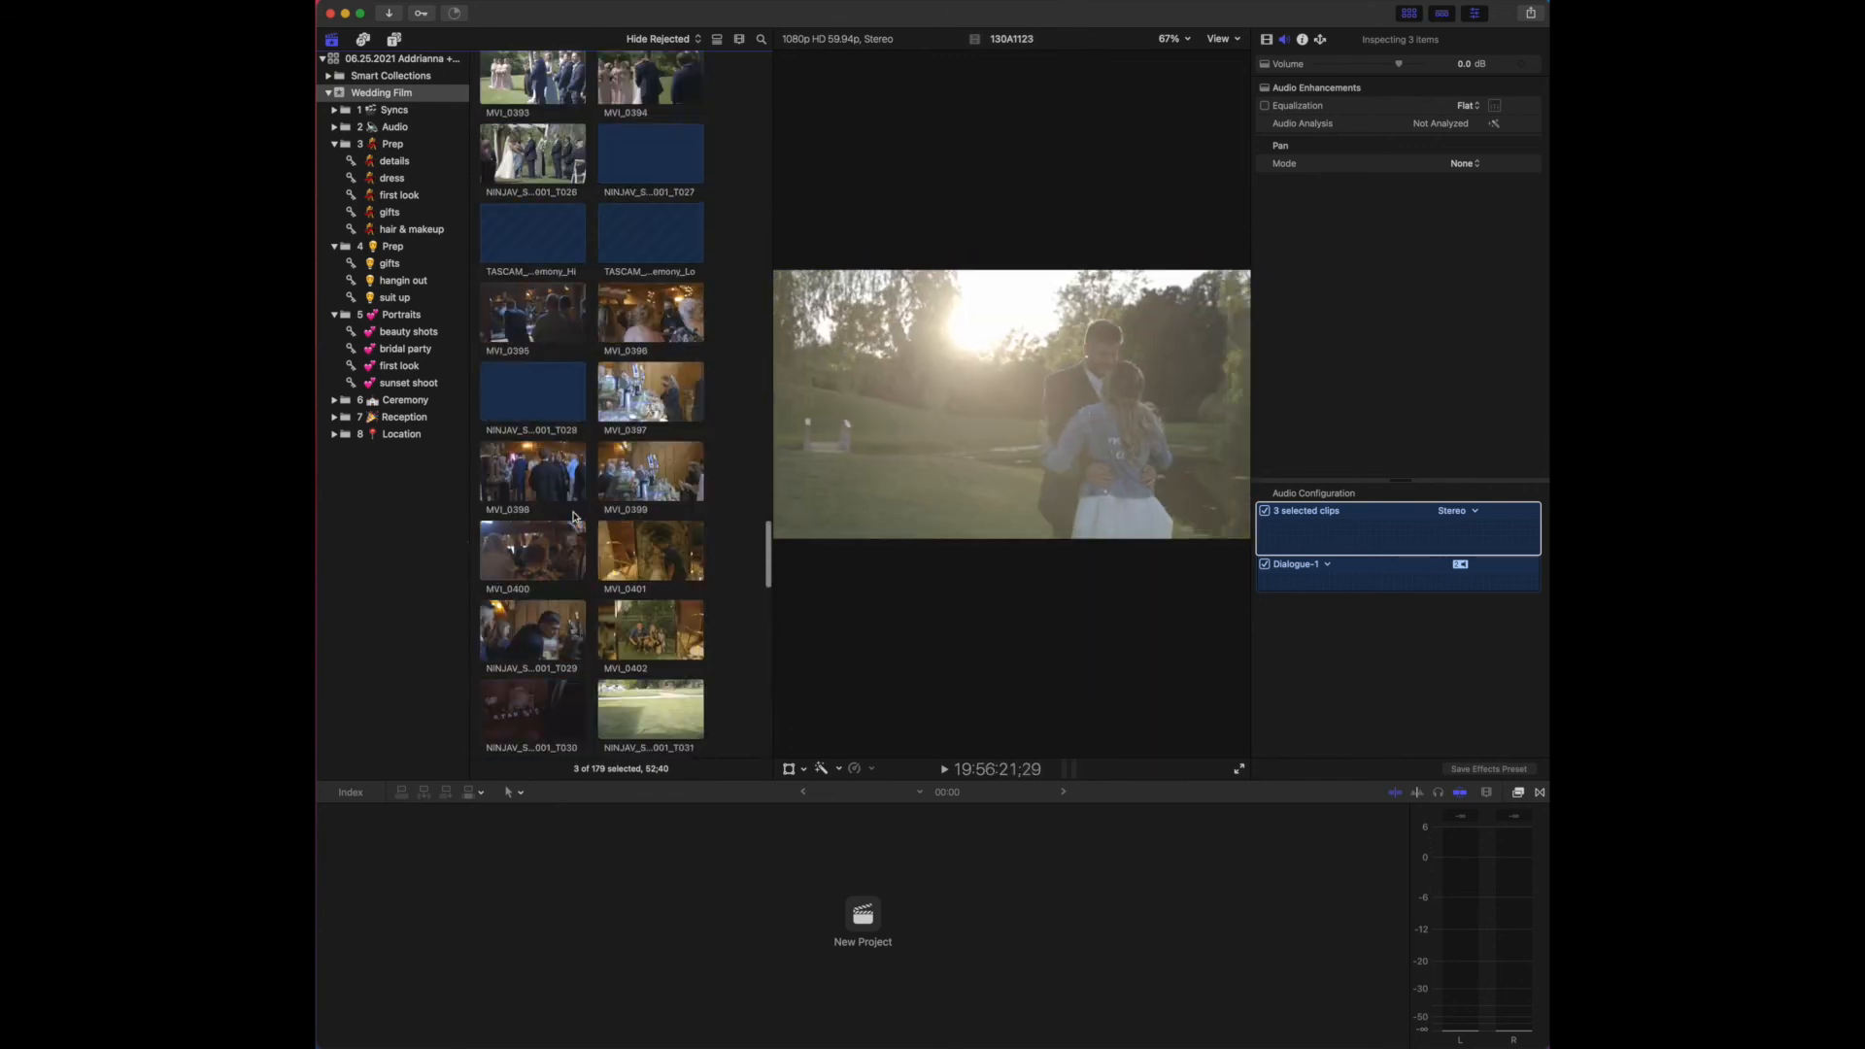
pyautogui.scroll(5, 574, 516)
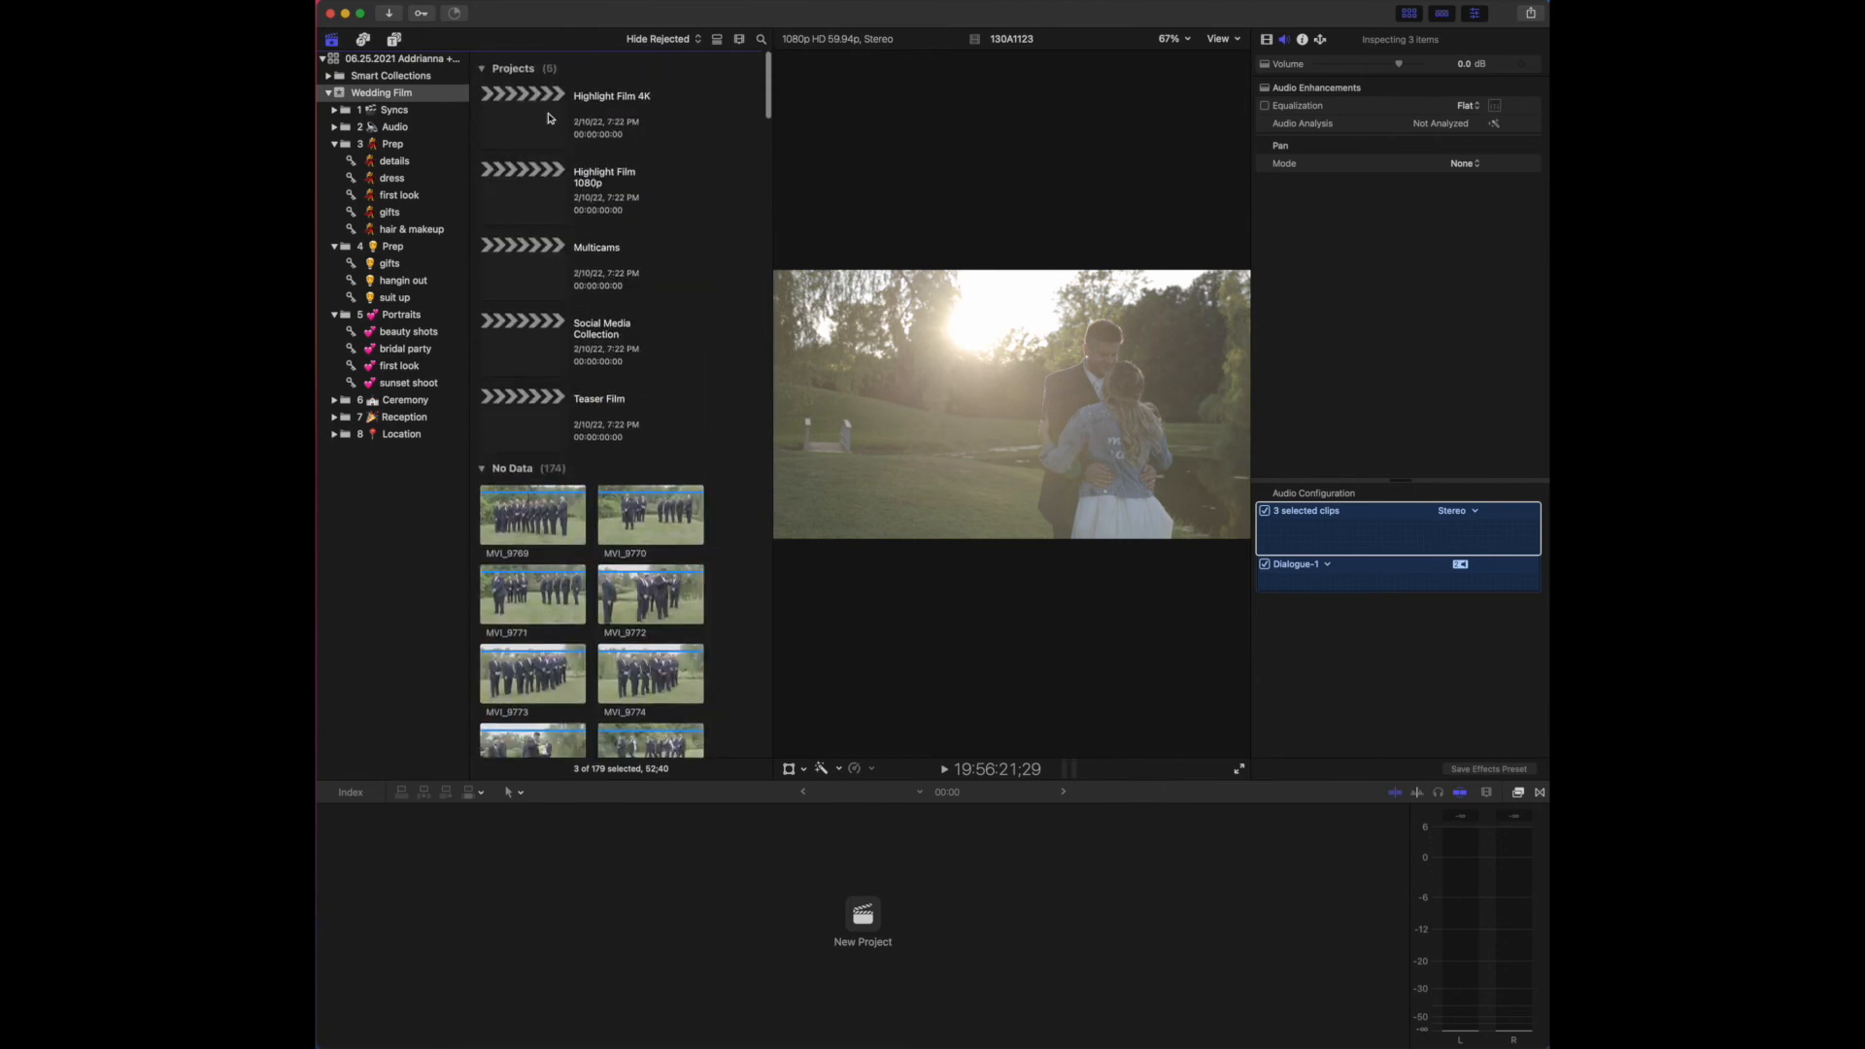
pyautogui.doubleClick(522, 205)
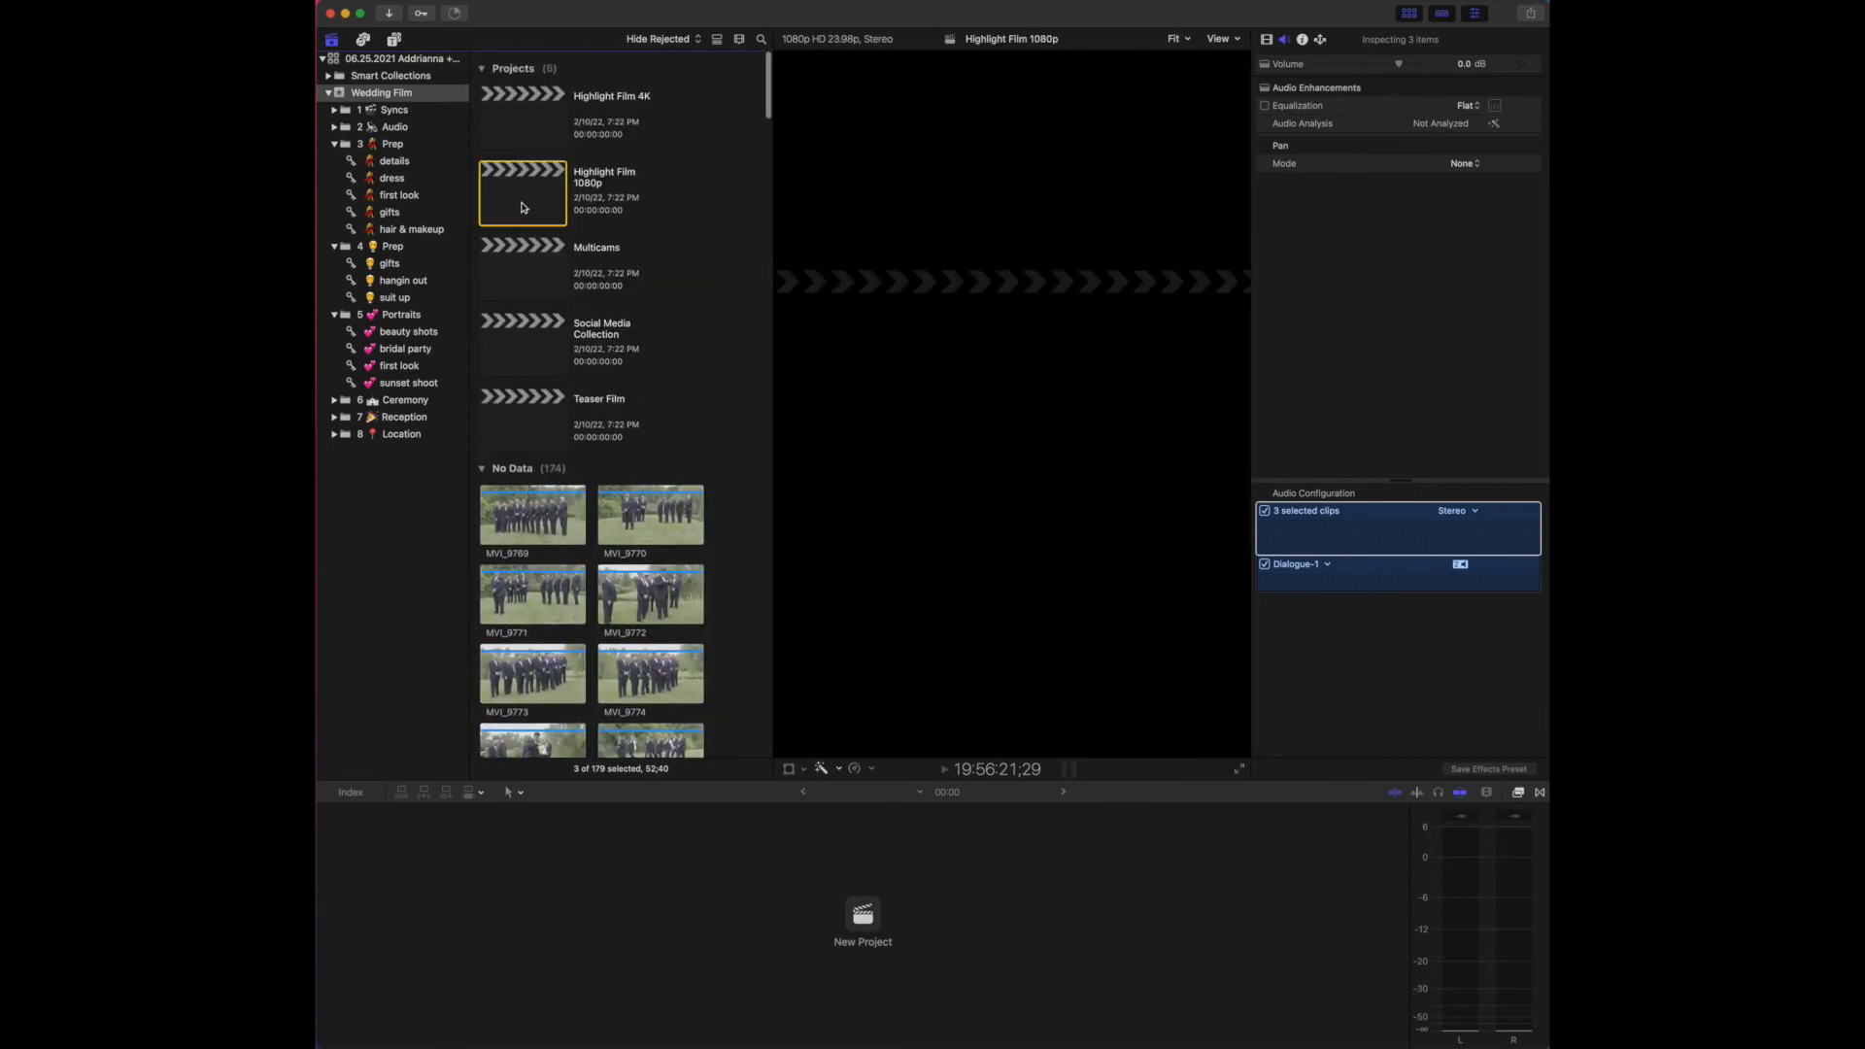